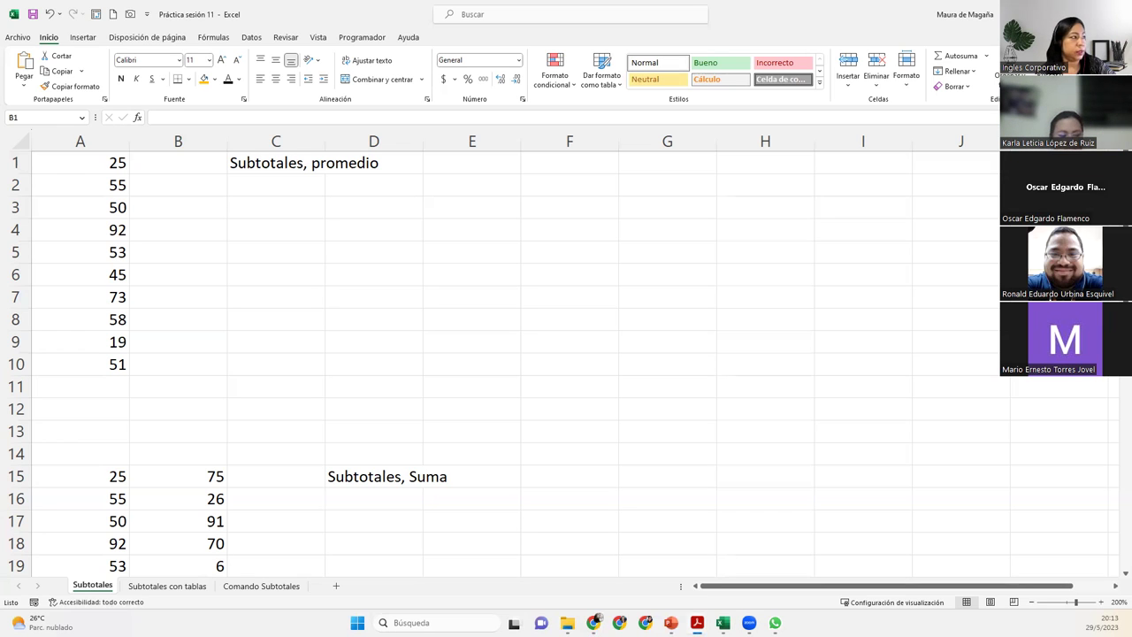
Begin a SUBTOTALES formula in cell C2 under the 'Subtotales, promedio' label
click(303, 177)
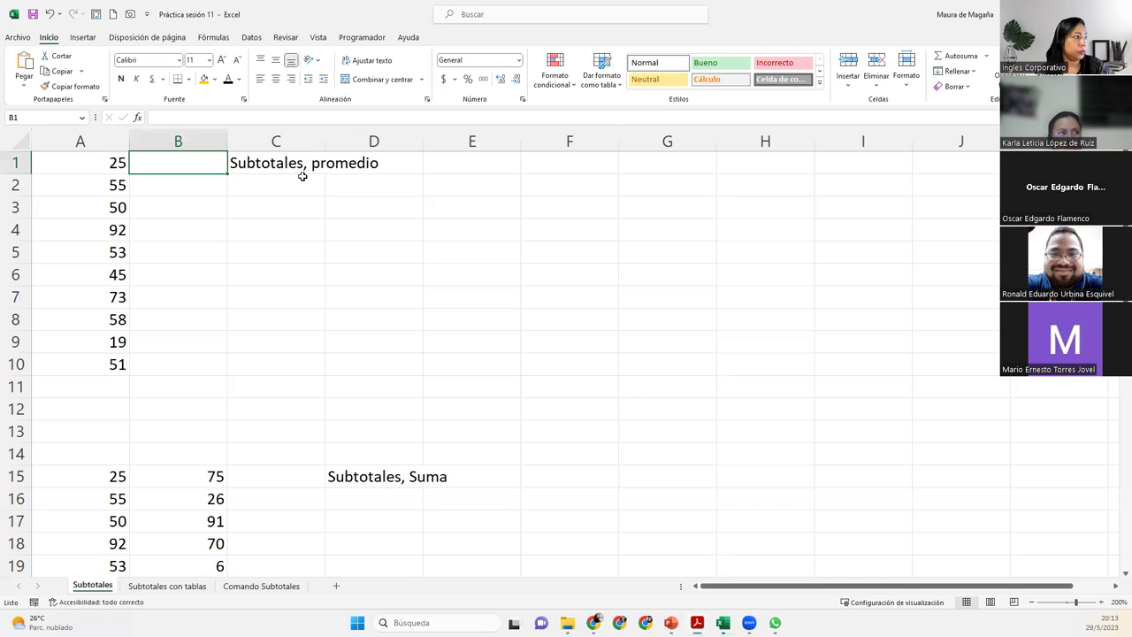
click(301, 182)
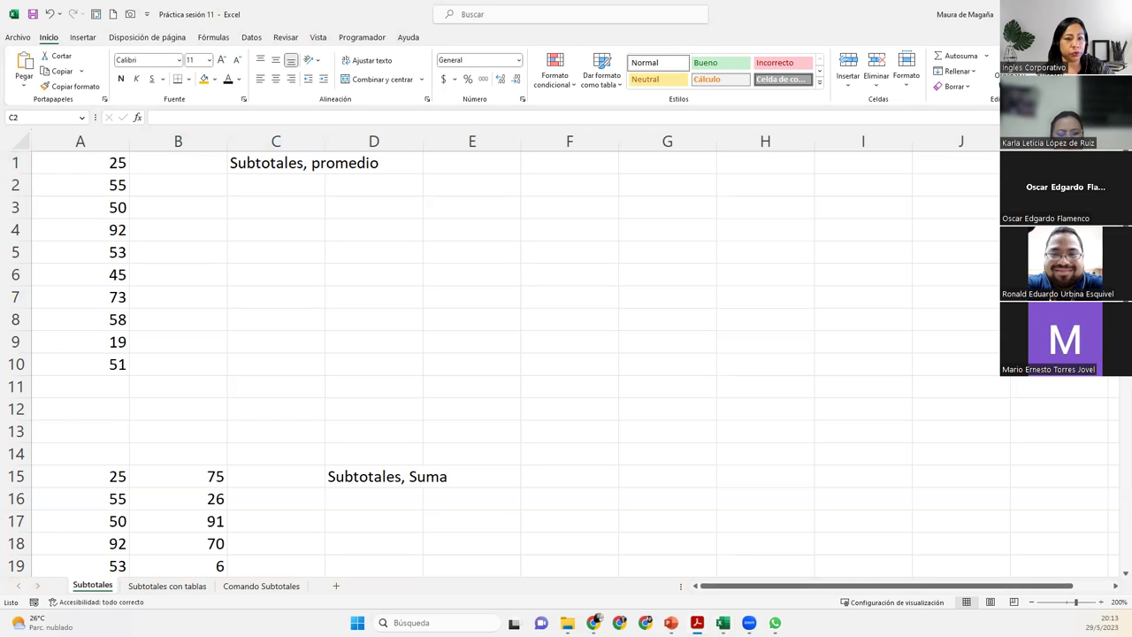
click(292, 186)
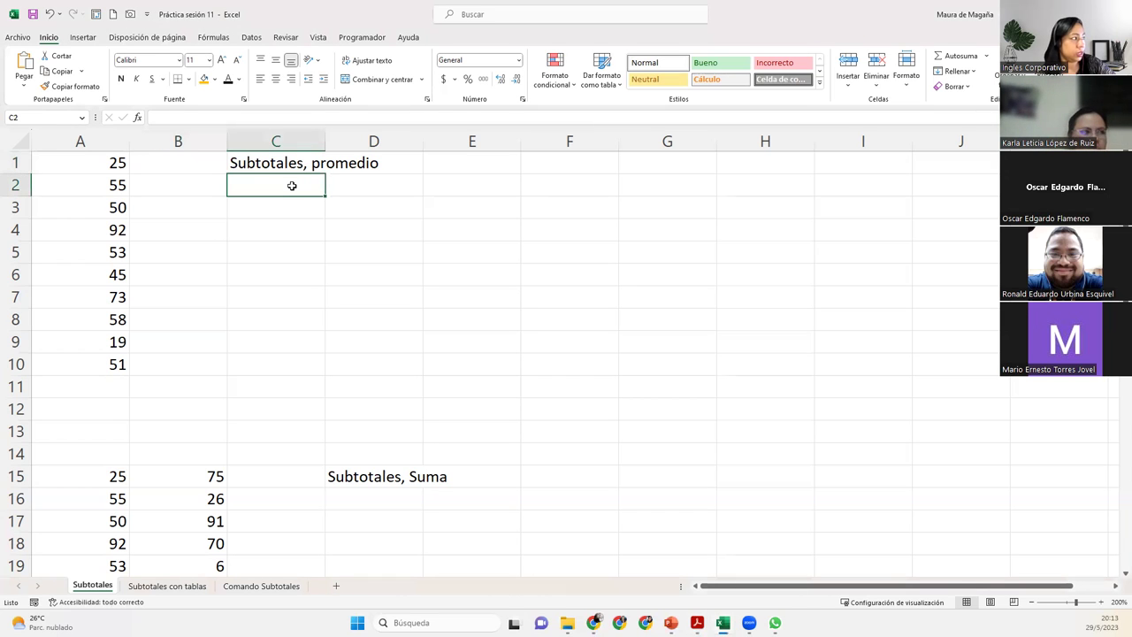
text(=sb)
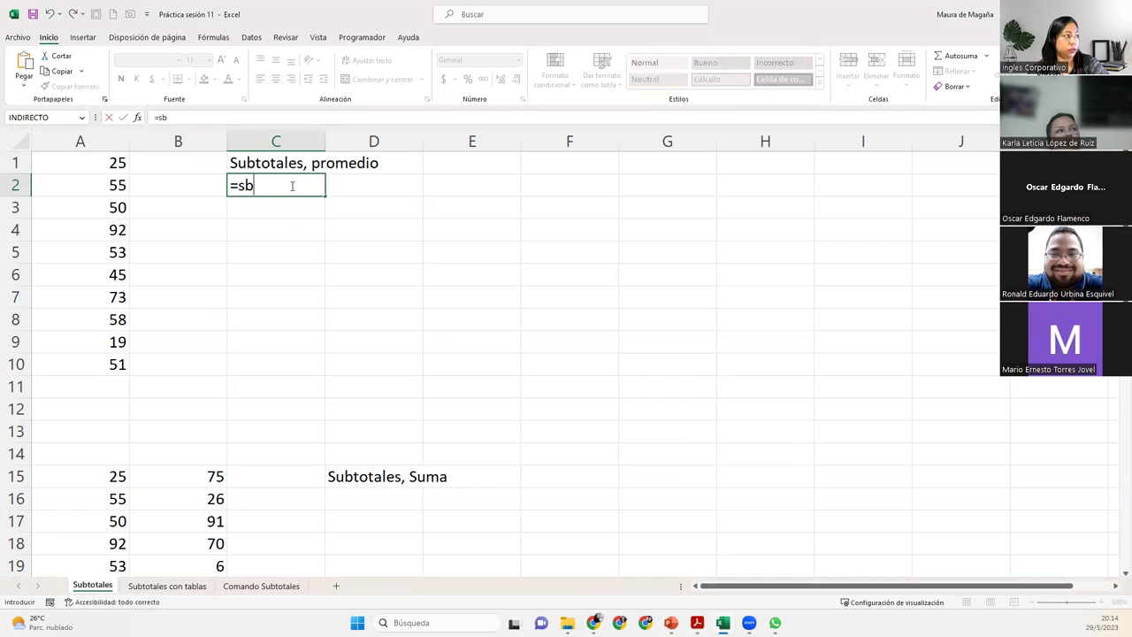
key(BackSpace)
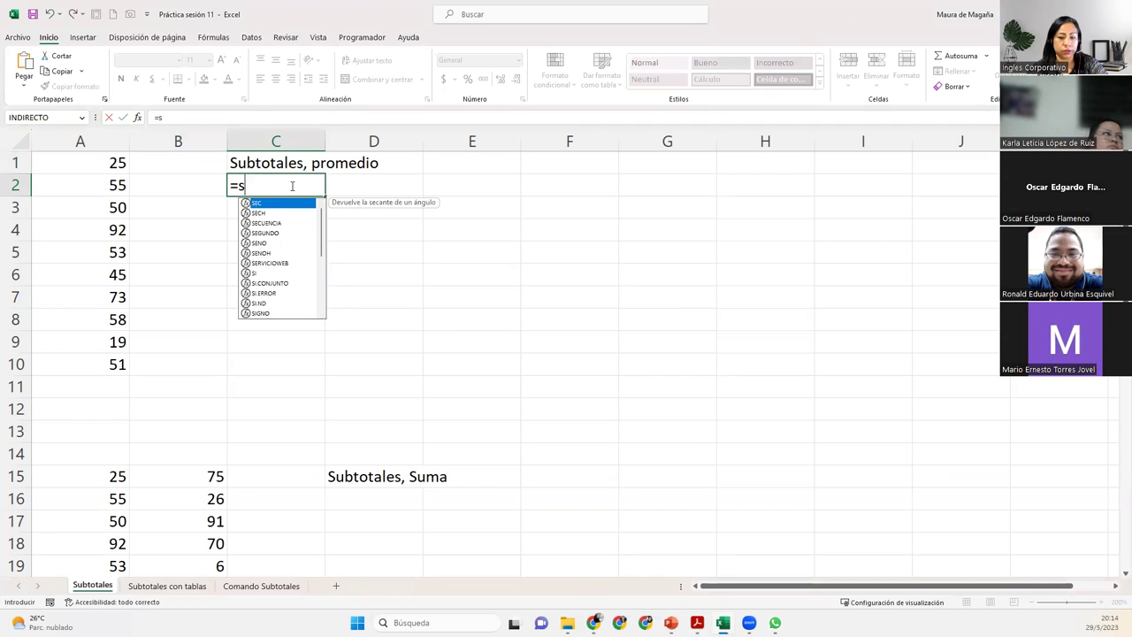
text(ubto)
key(Tab)
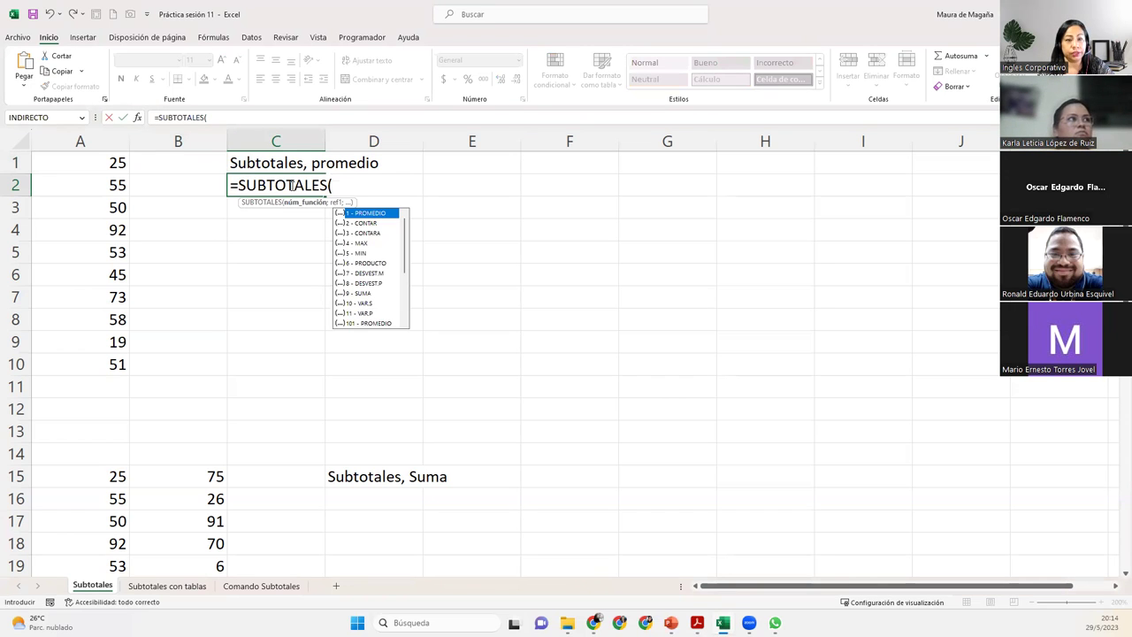
Complete it as =SUBTOTALES(1;A1:A10) to average A1:A10, giving 52.1
double_click(384, 215)
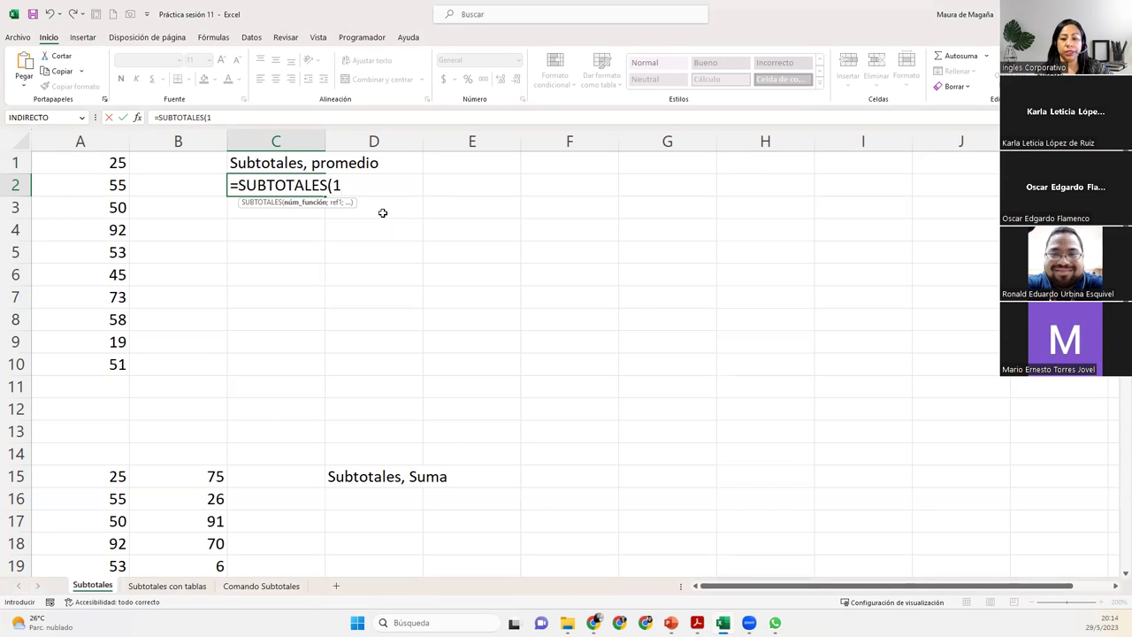
text(;)
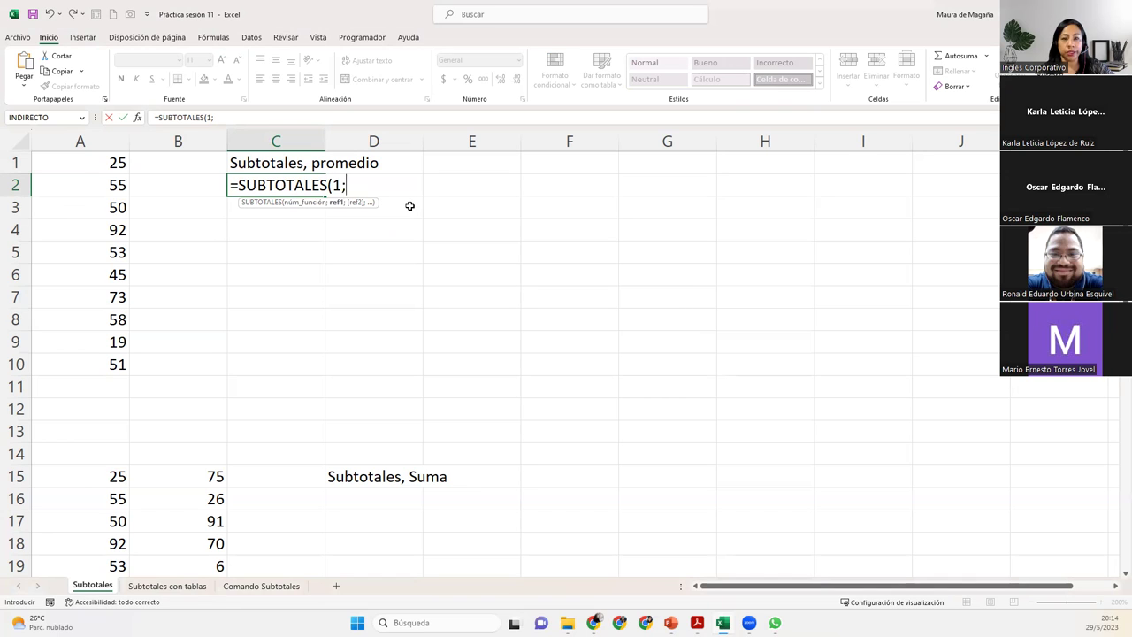
drag(120, 165, 114, 361)
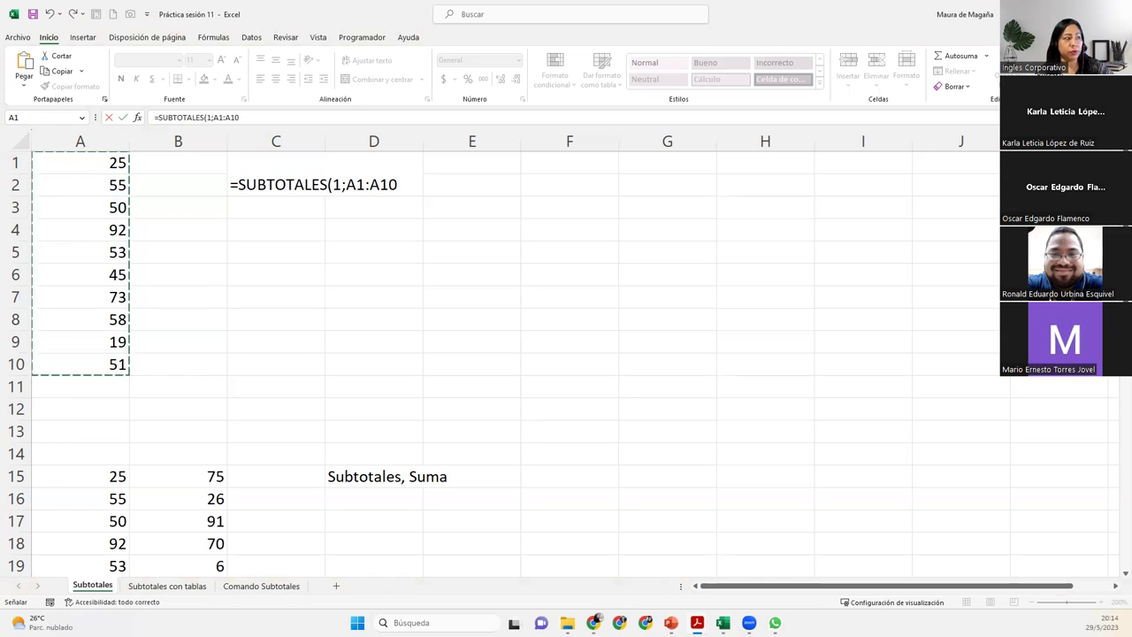
click(398, 184)
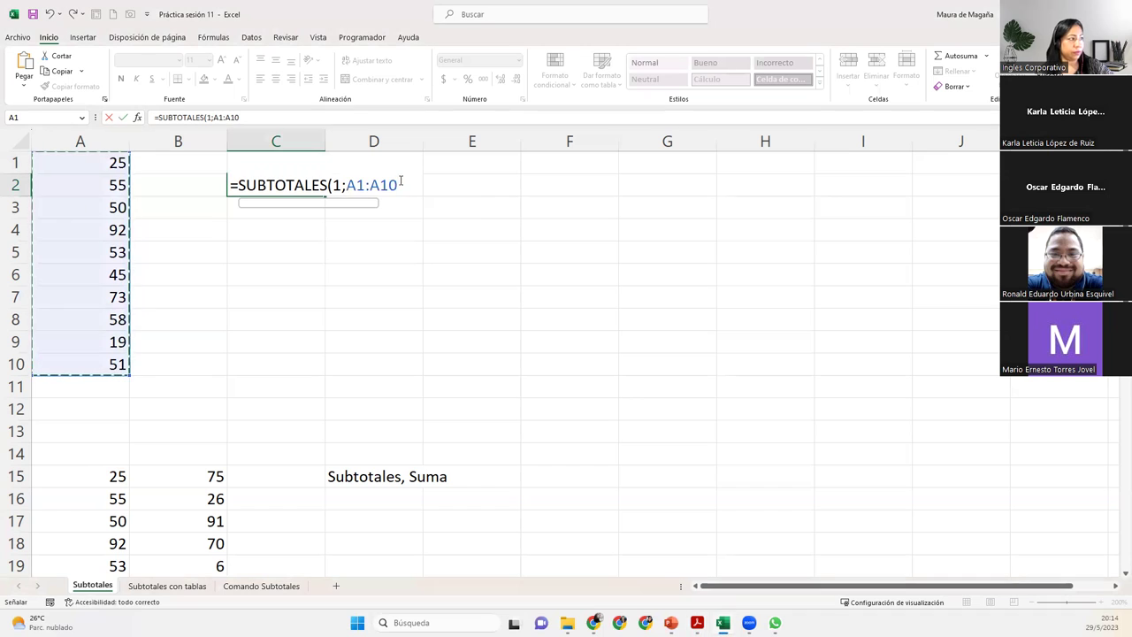
text())
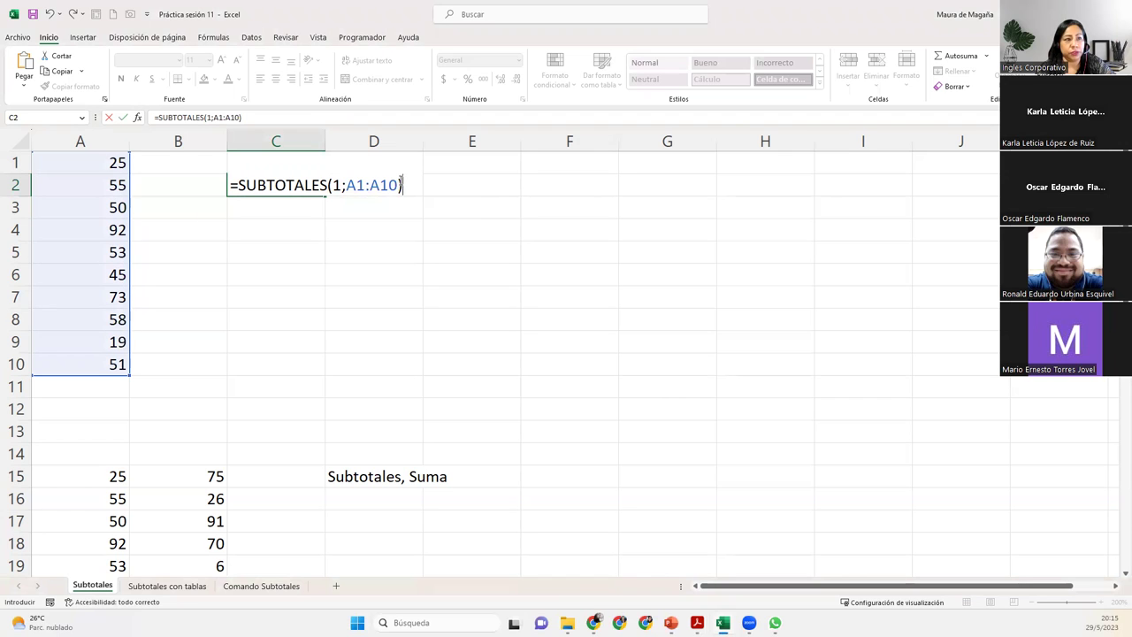
key(Return)
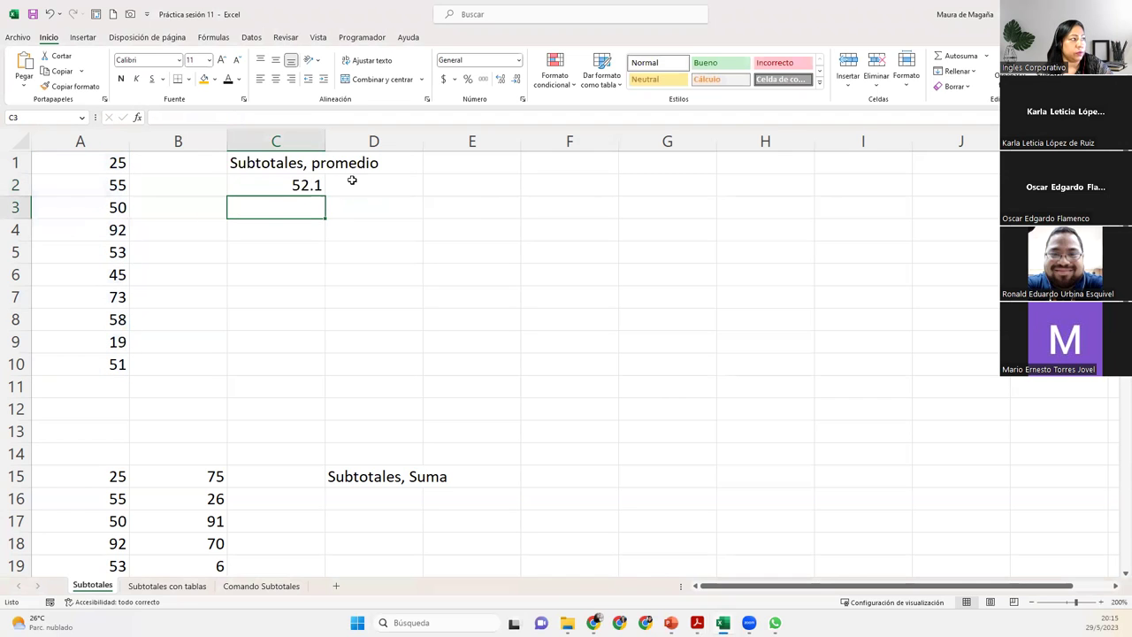
Check C2's average, then hide row 6 and restore it with undo
click(295, 182)
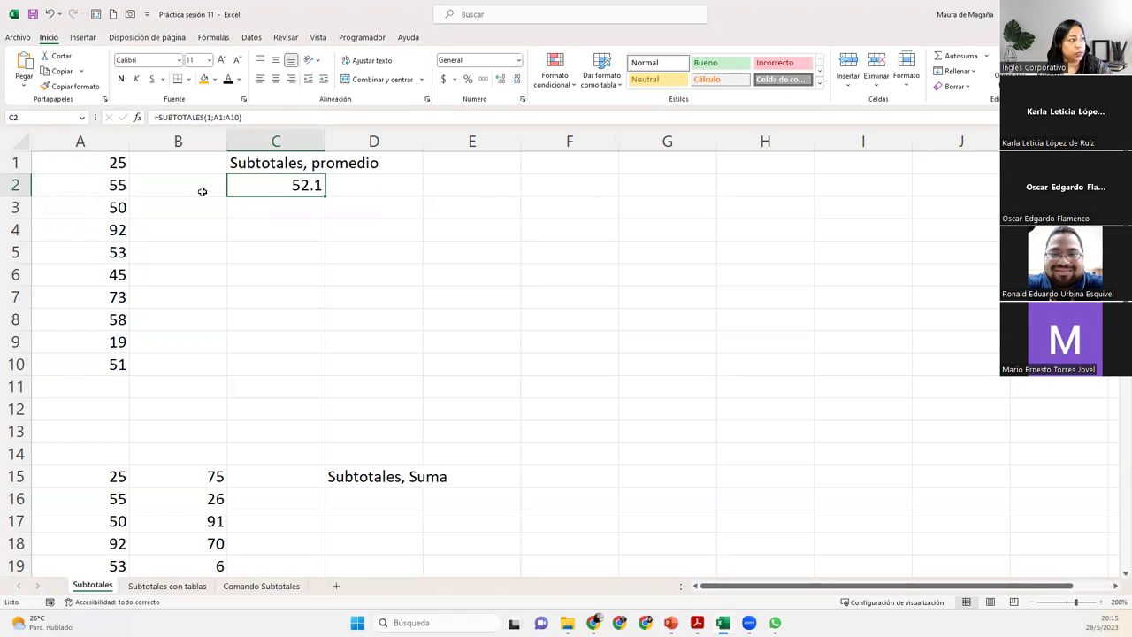
drag(103, 163, 108, 357)
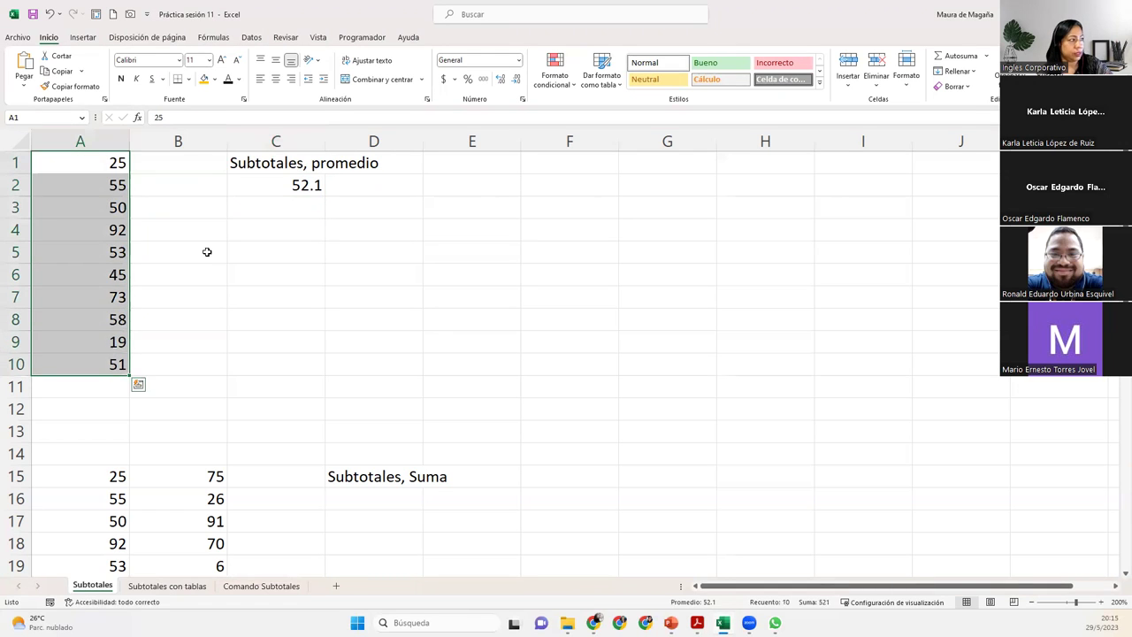
click(275, 184)
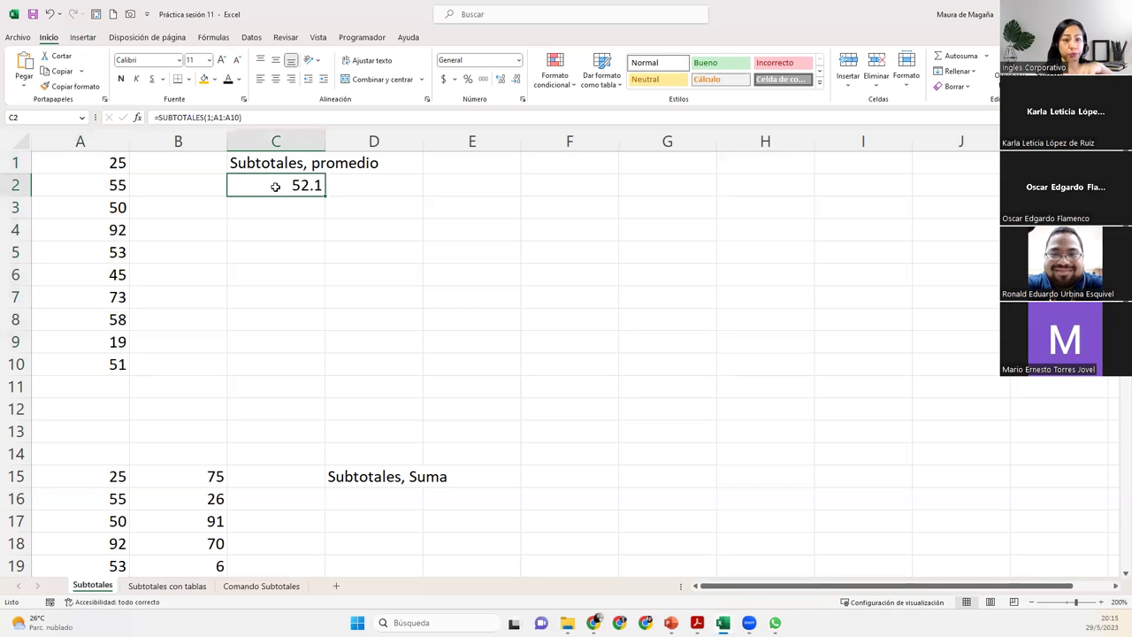
click(14, 275)
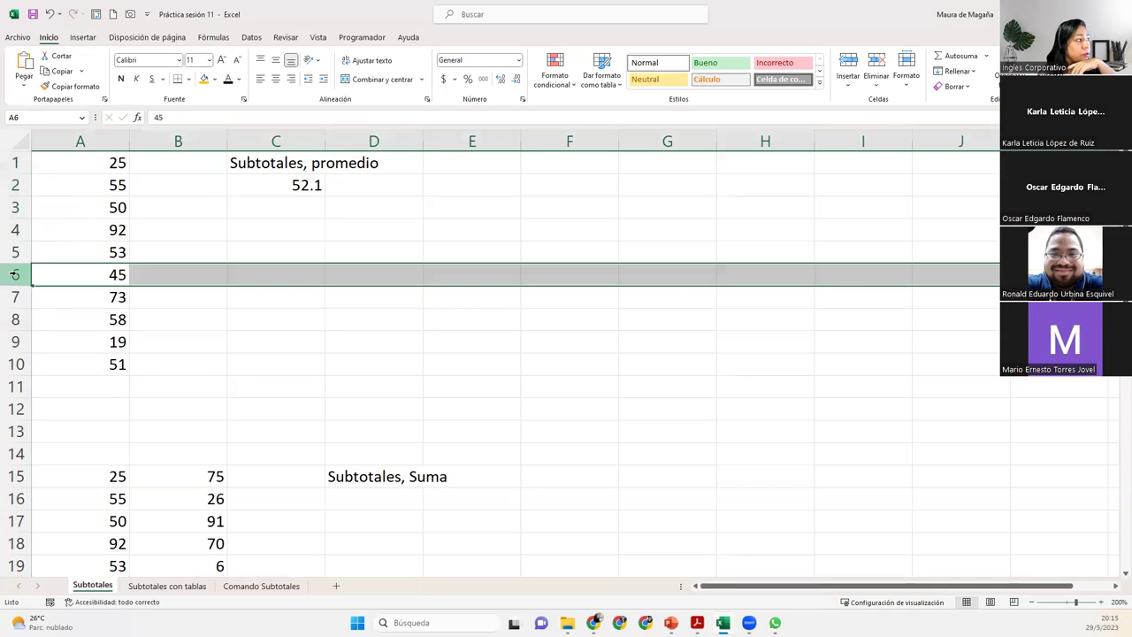
right_click(14, 274)
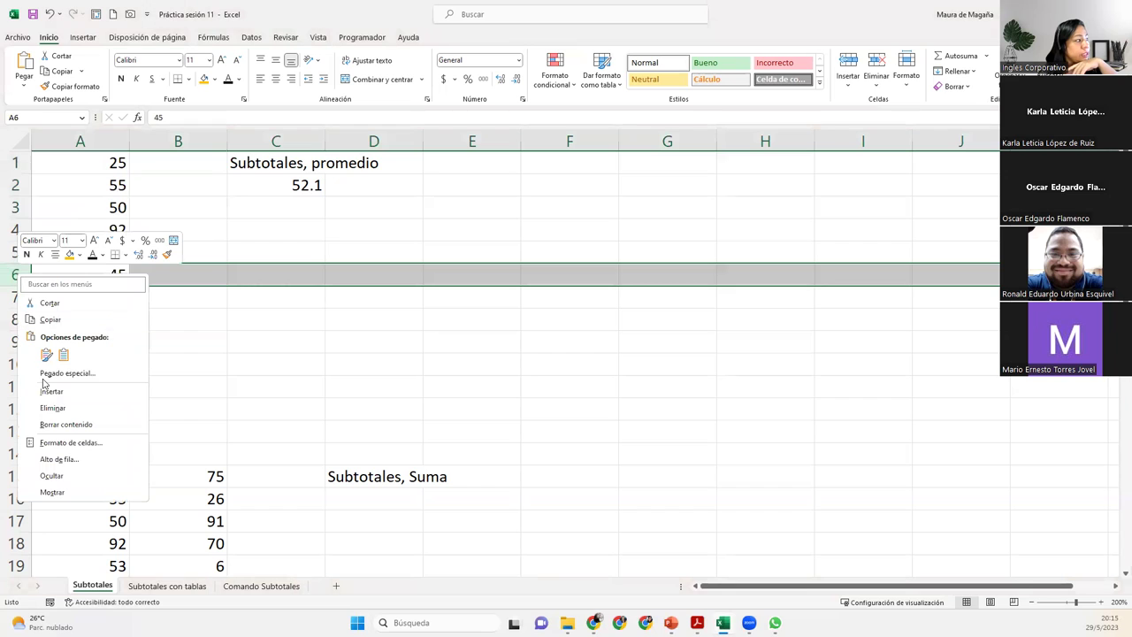
click(89, 476)
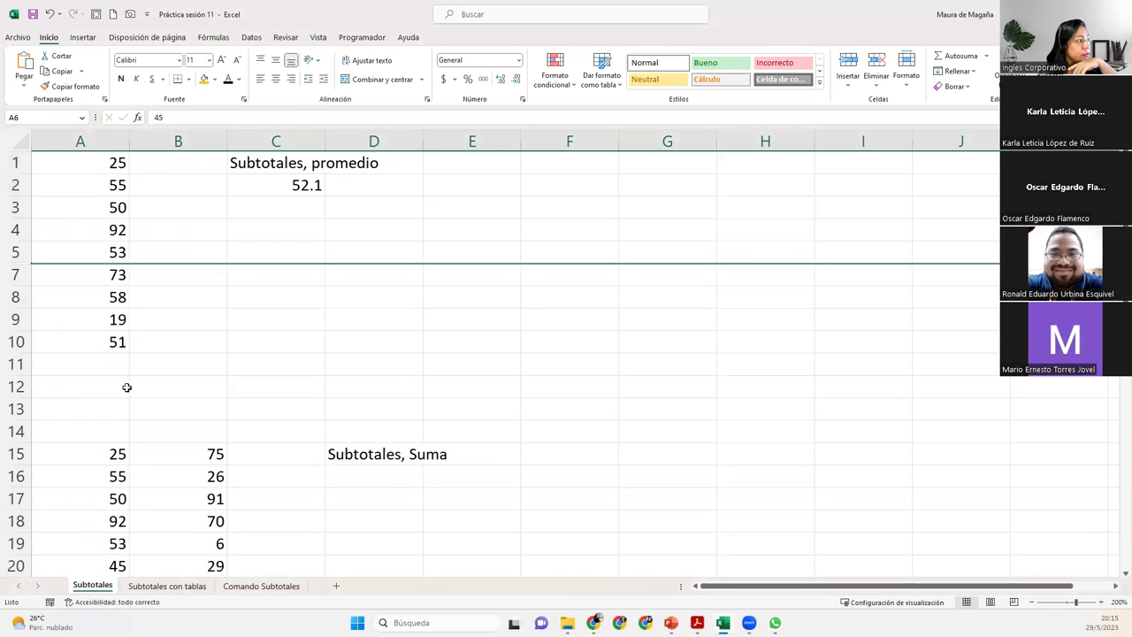
click(292, 184)
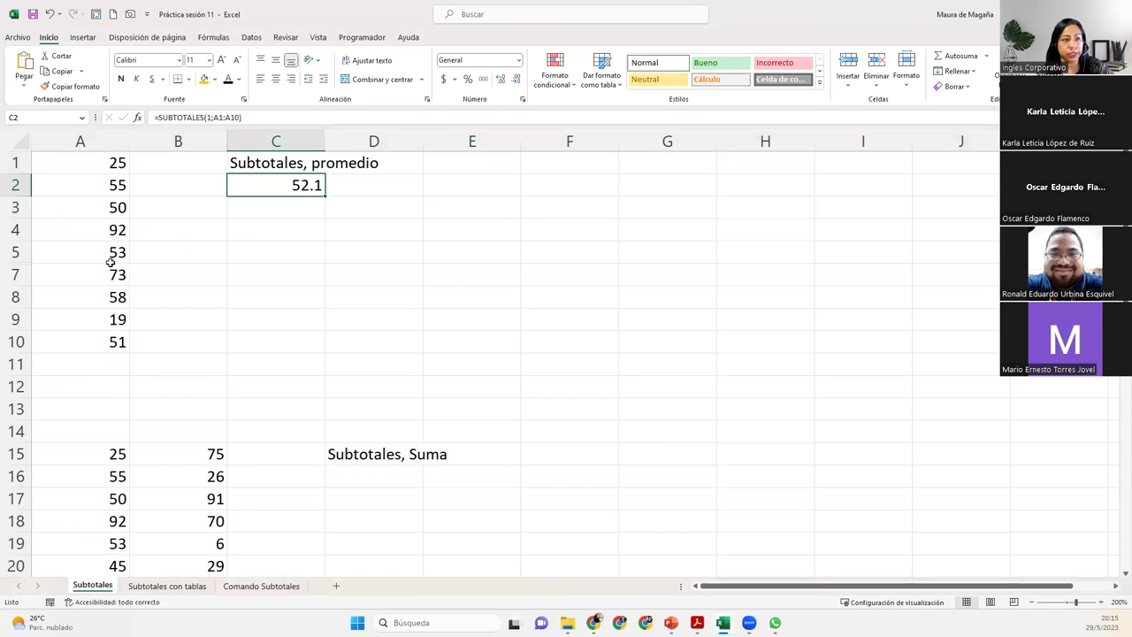
key(ctrl+z)
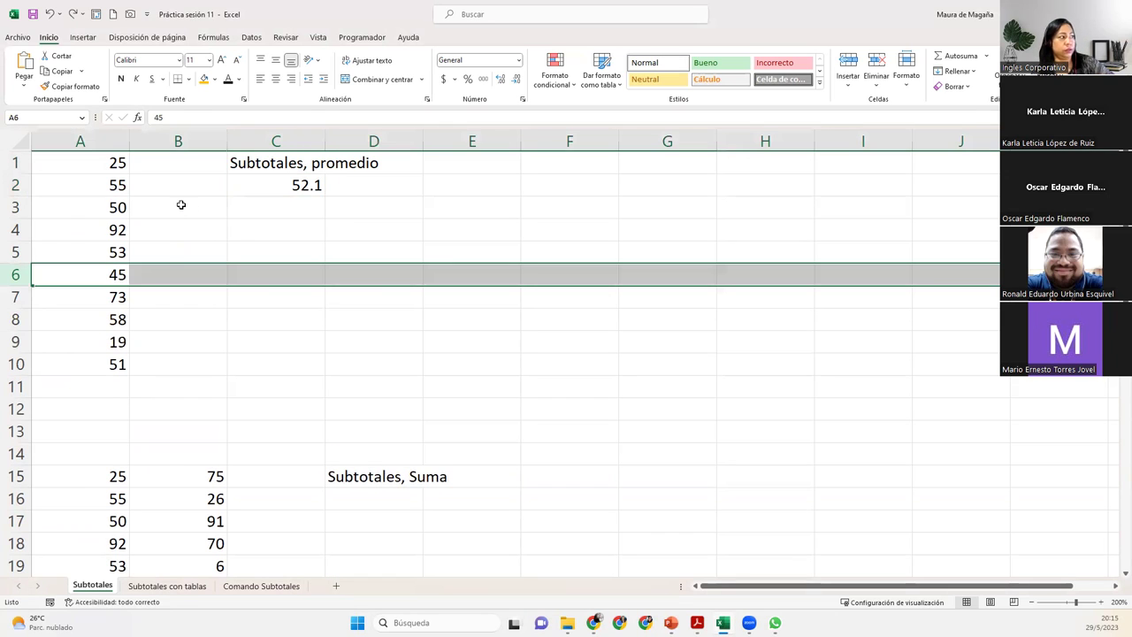
click(169, 267)
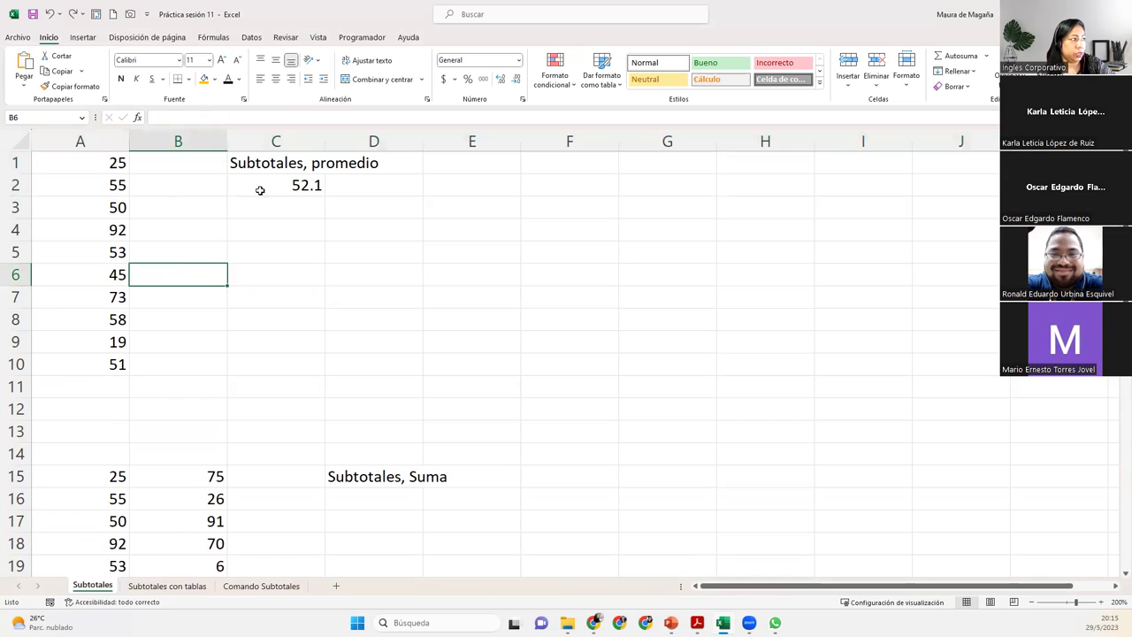
click(276, 188)
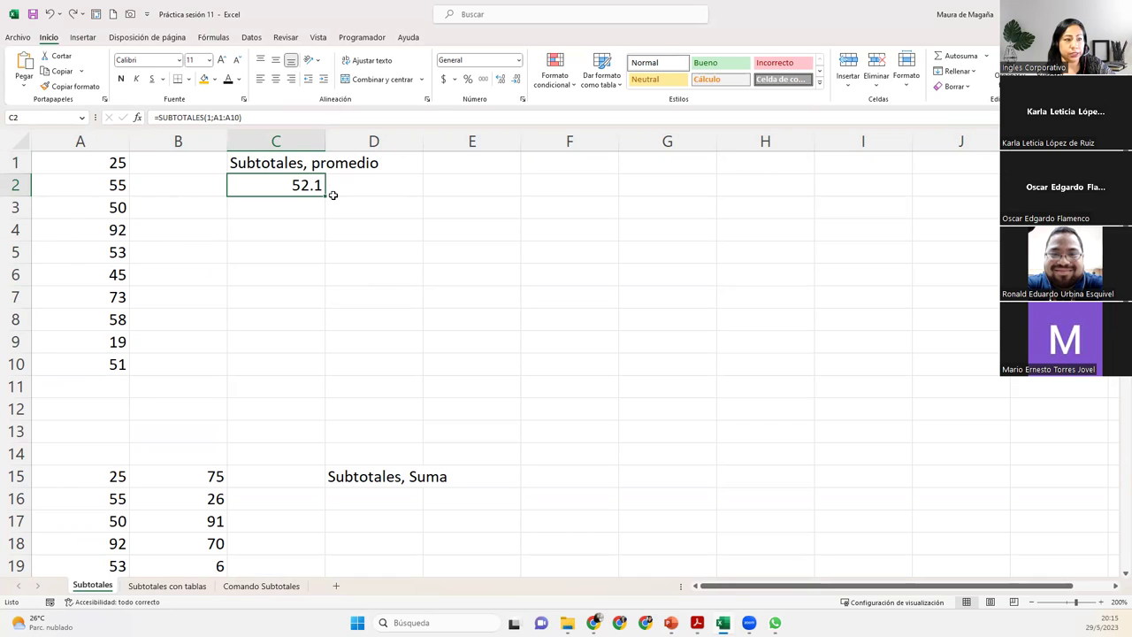
Scroll down to bring the 'Subtotales, Suma' values in A15:B24 into view
click(1116, 573)
click(1117, 573)
click(1117, 573)
click(1117, 573)
click(1117, 573)
click(1116, 573)
click(1117, 574)
click(1117, 573)
click(1116, 574)
click(1117, 573)
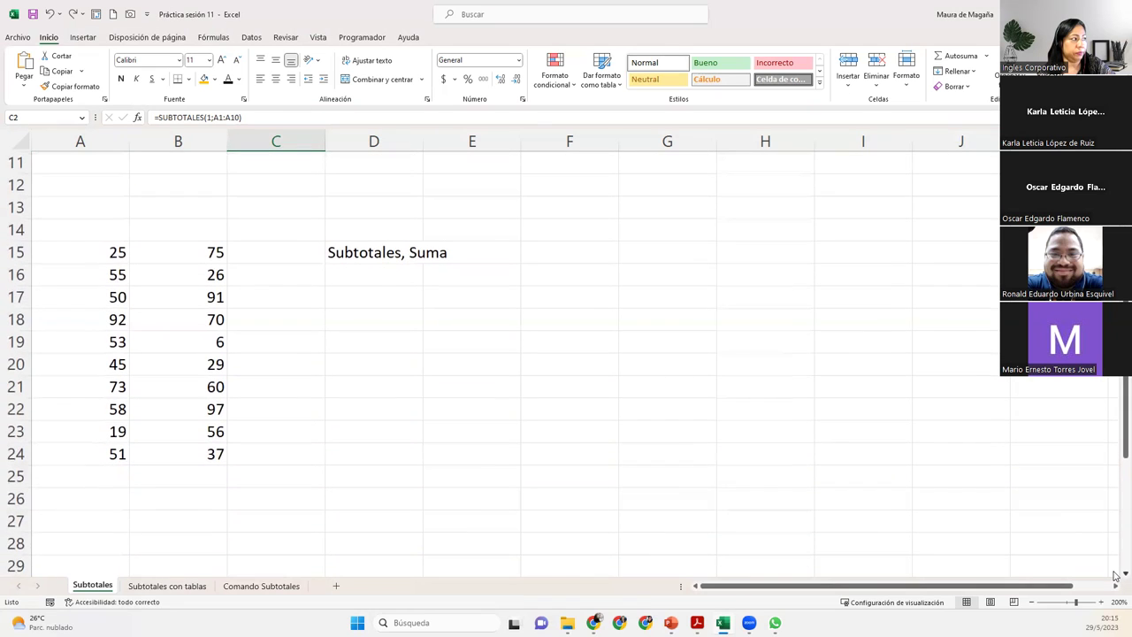
Review the A15:B24 values and select cell D16 under the 'Subtotales, Suma' label
click(364, 287)
click(367, 277)
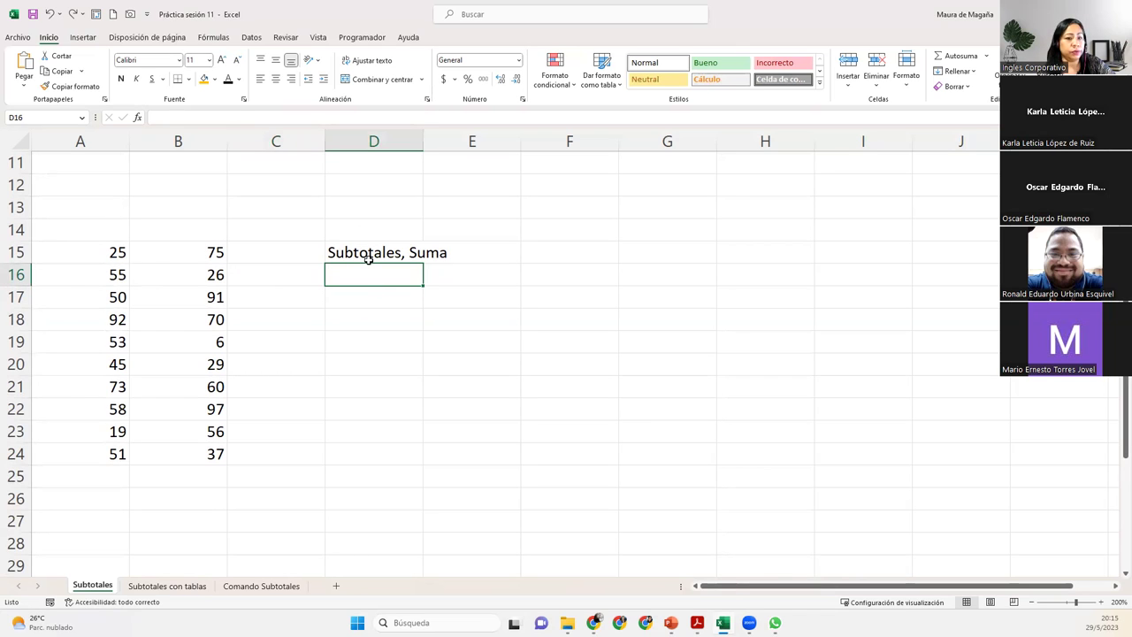
drag(58, 247, 188, 450)
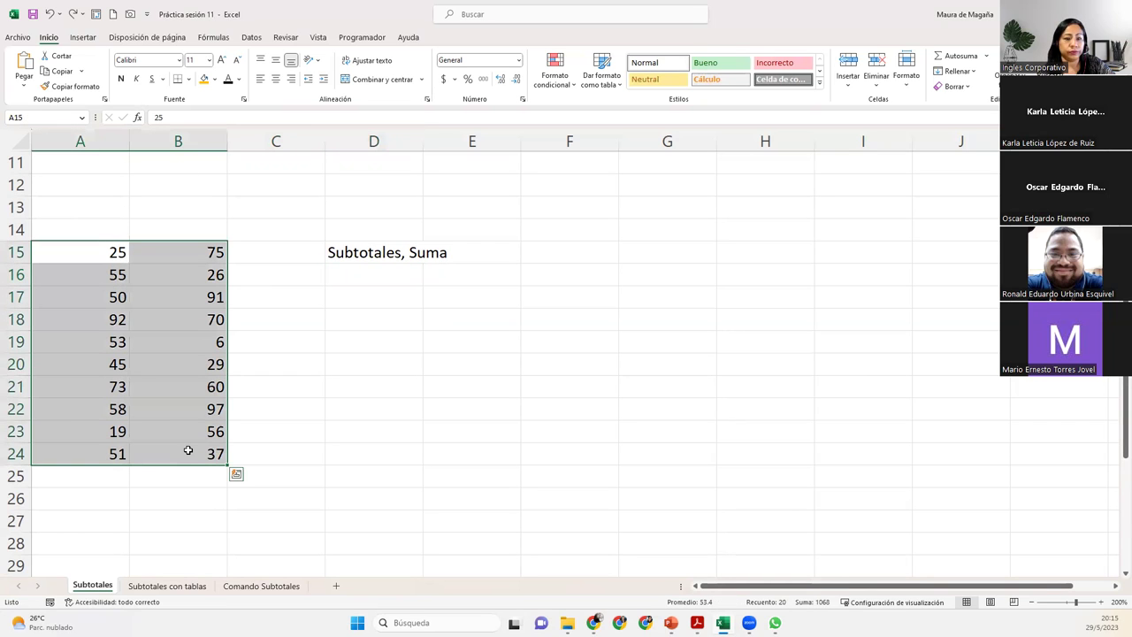
click(166, 251)
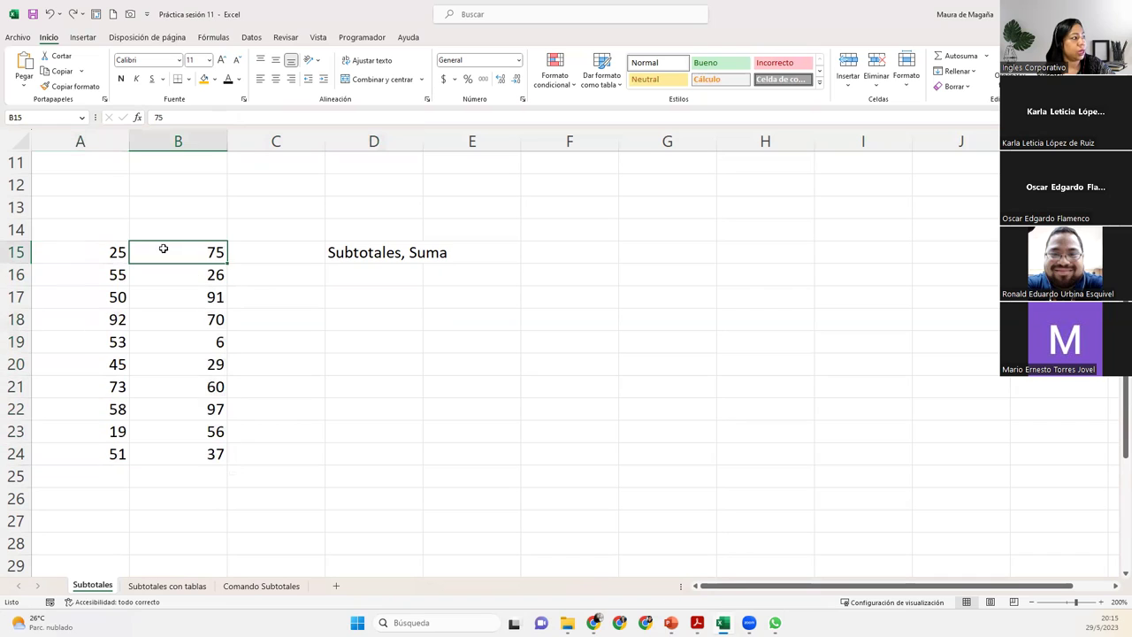
click(346, 270)
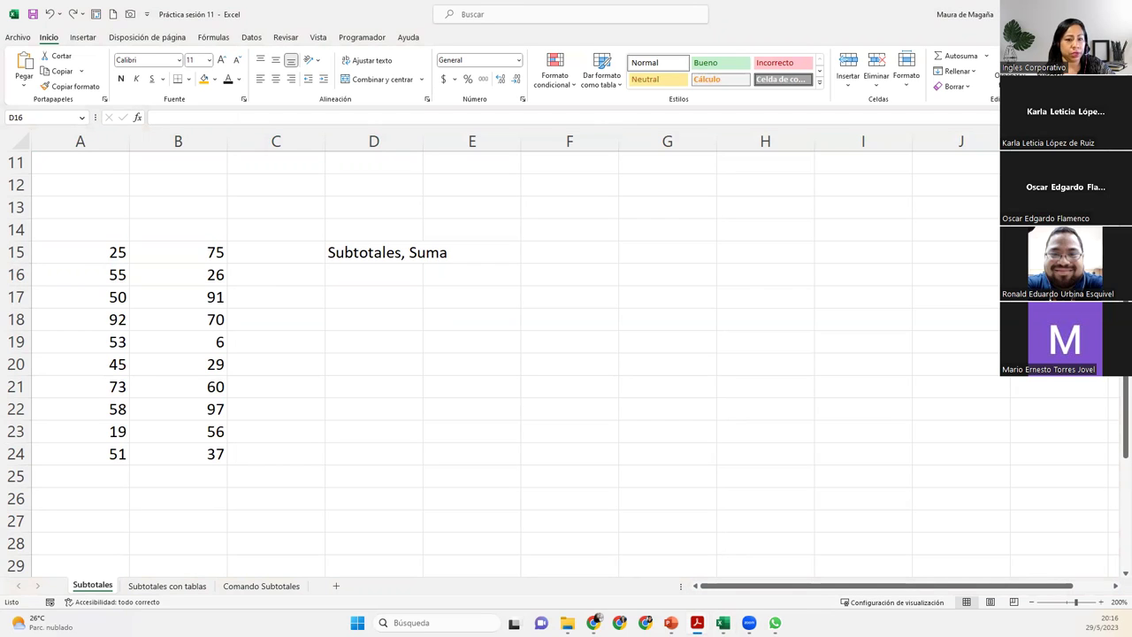
click(352, 271)
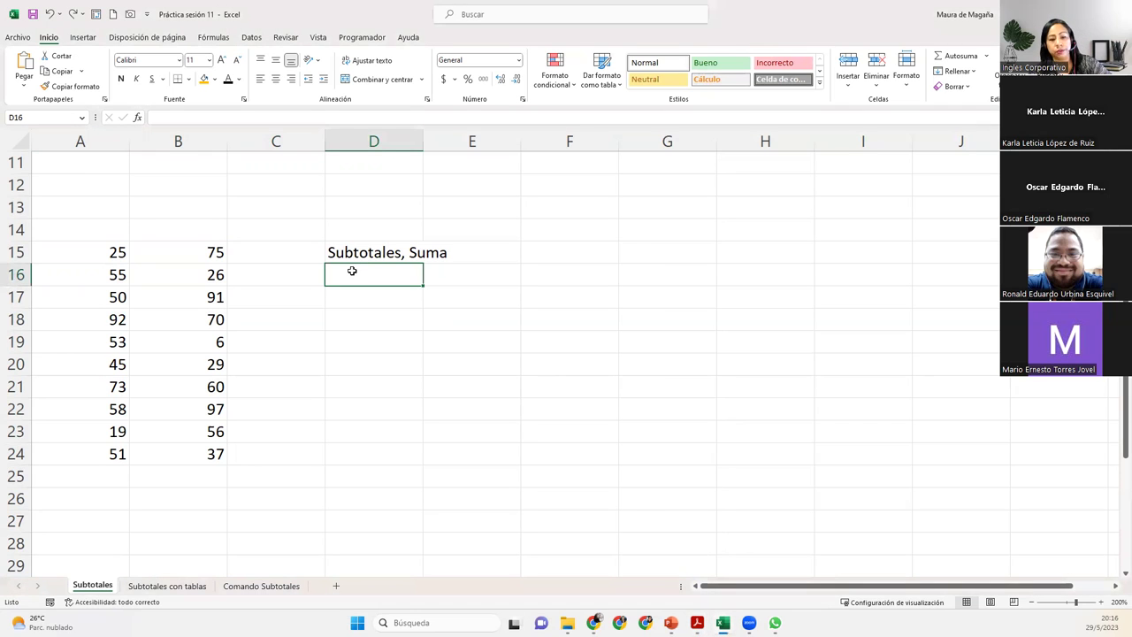
Enter =SUBTOTALES(9;A15:A24;B15:B24) in D16, summing both ranges to 1068
text(=sub)
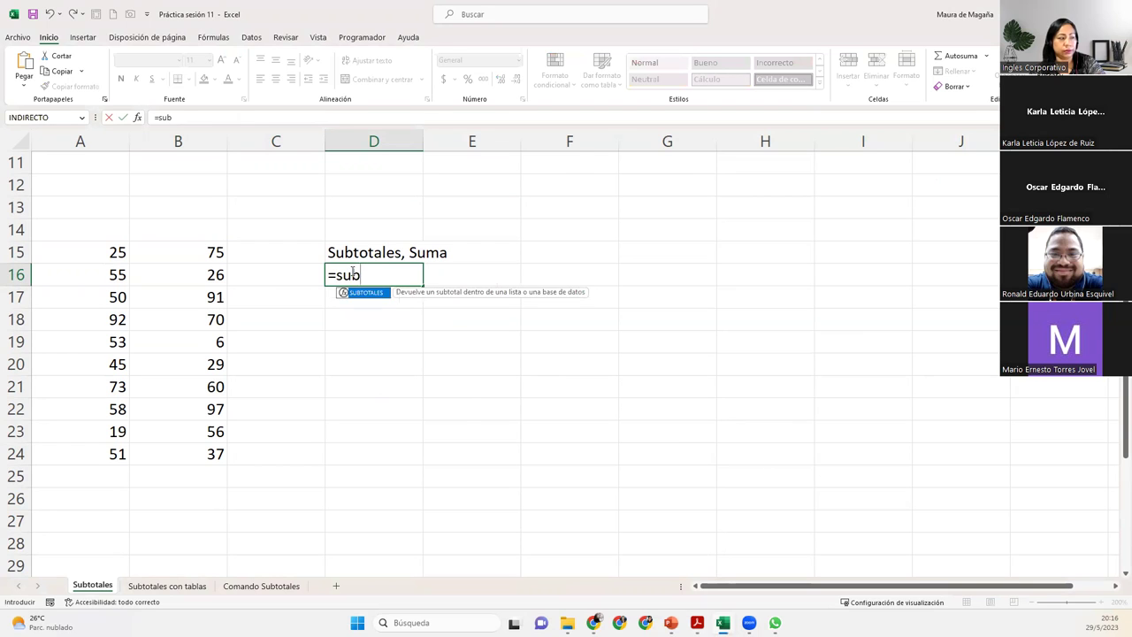
key(Tab)
key(Down)
key(Down)
key(Down)
key(Down)
key(Down)
key(Down)
key(Down)
key(Down)
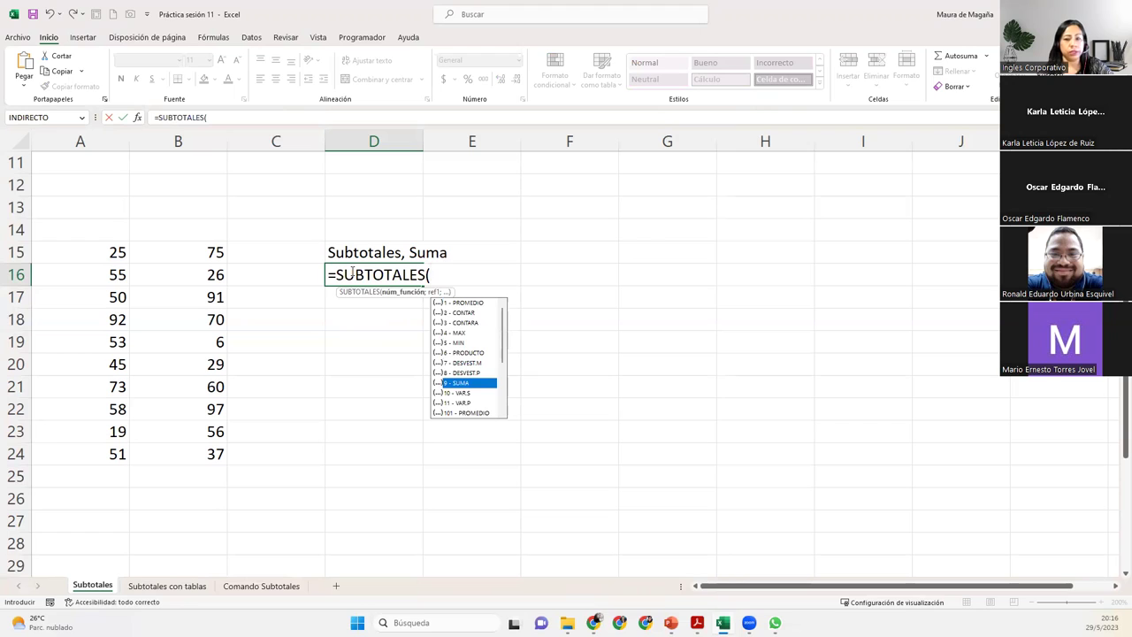
key(Tab)
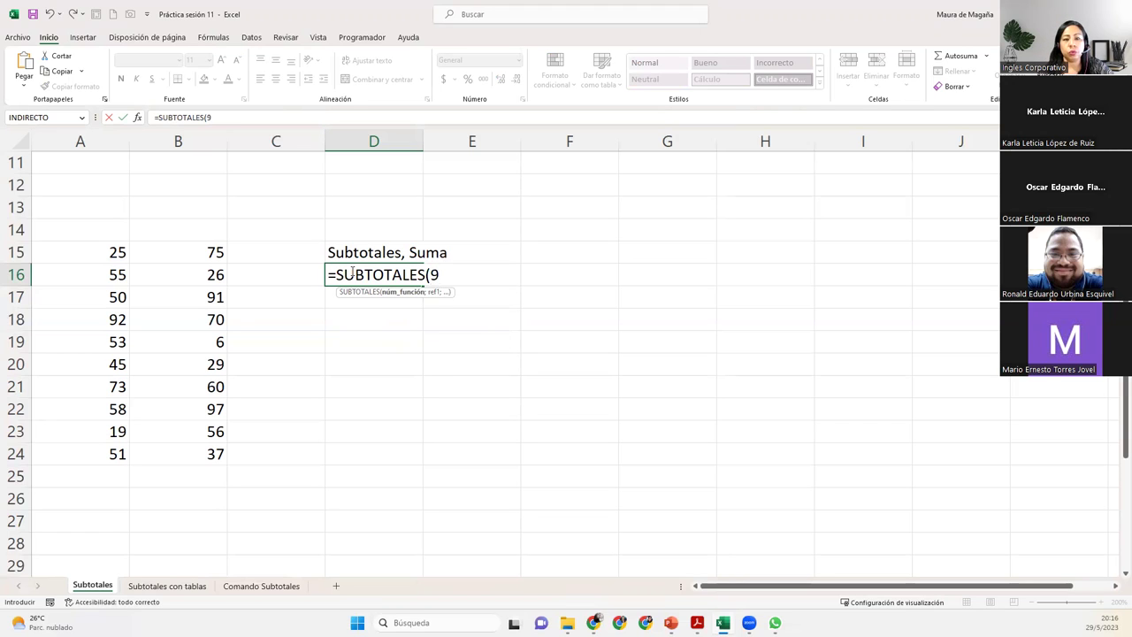
text(;)
drag(111, 253, 116, 449)
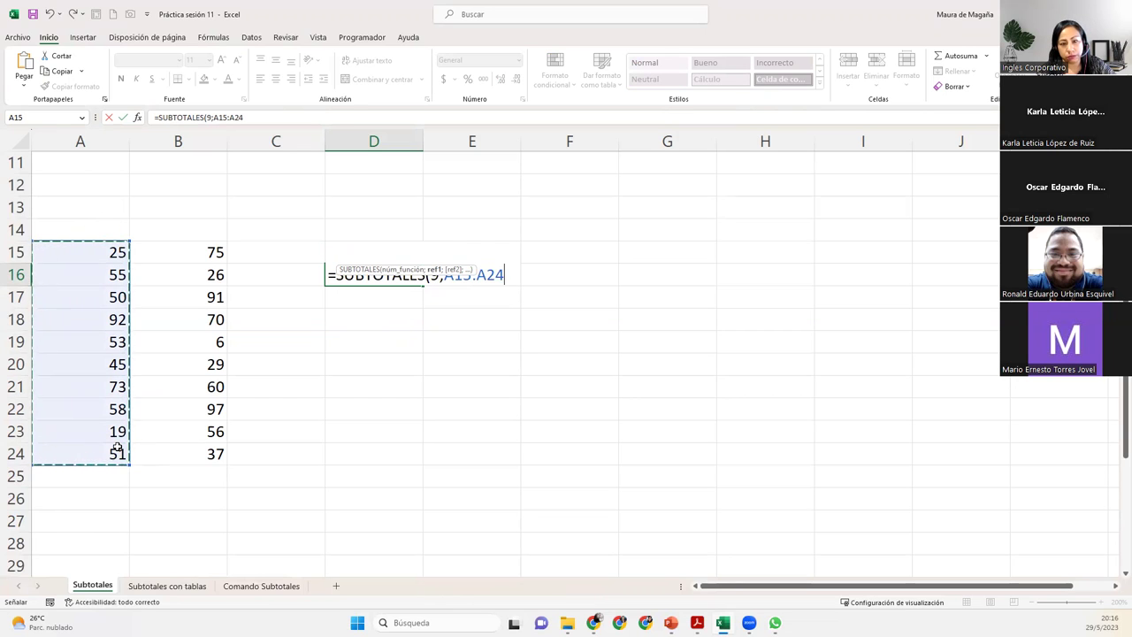
text(;)
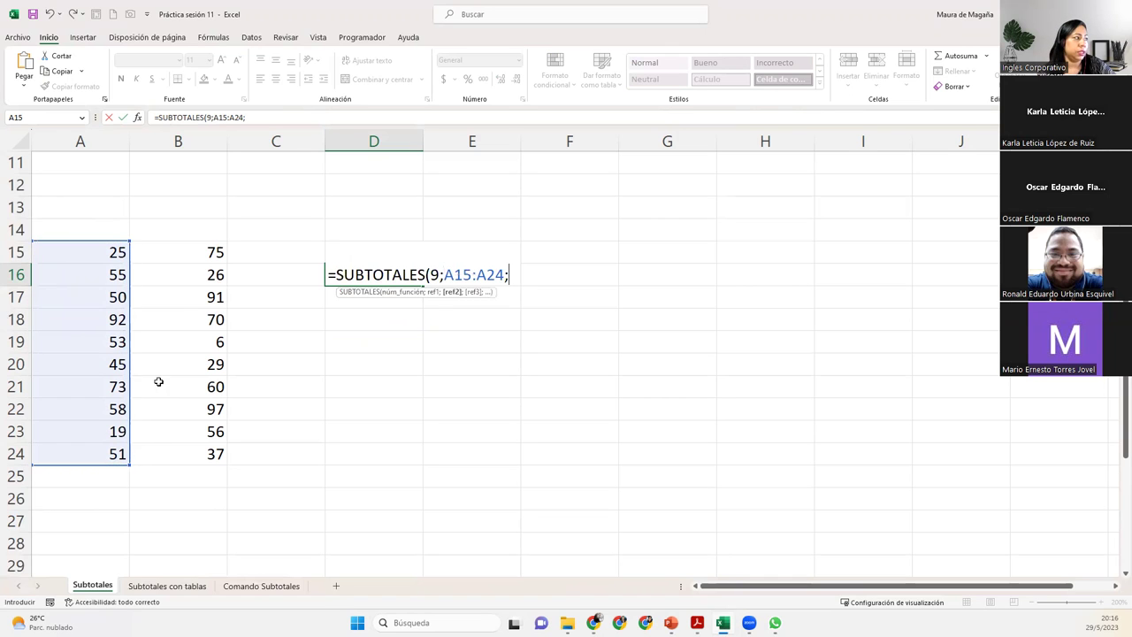
drag(207, 254, 217, 450)
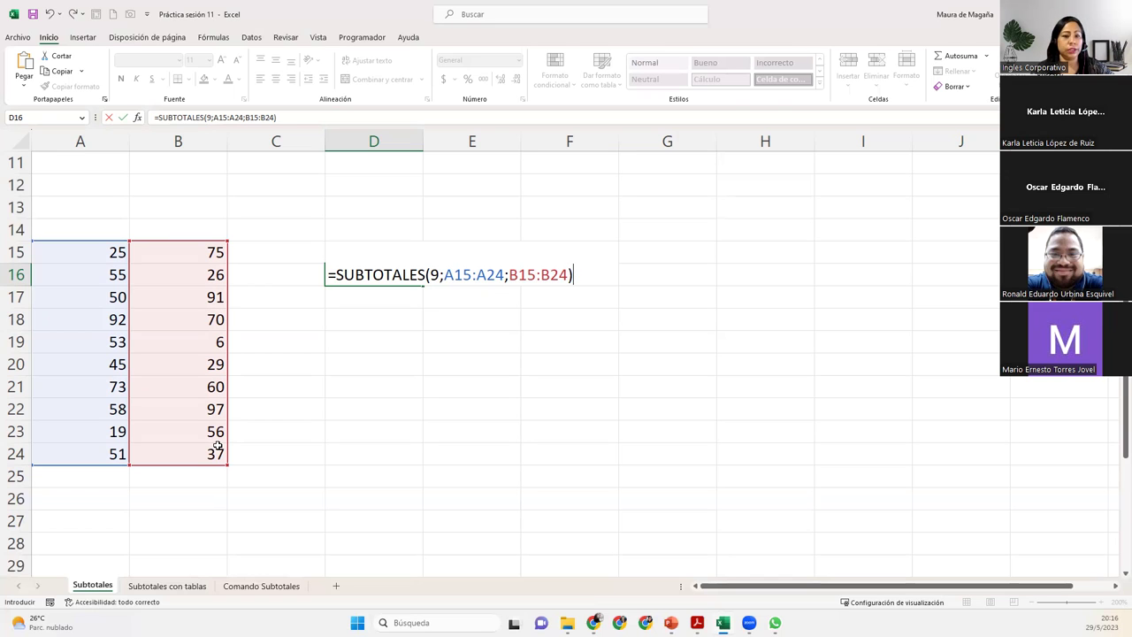
key(Return)
key(Up)
key(Up)
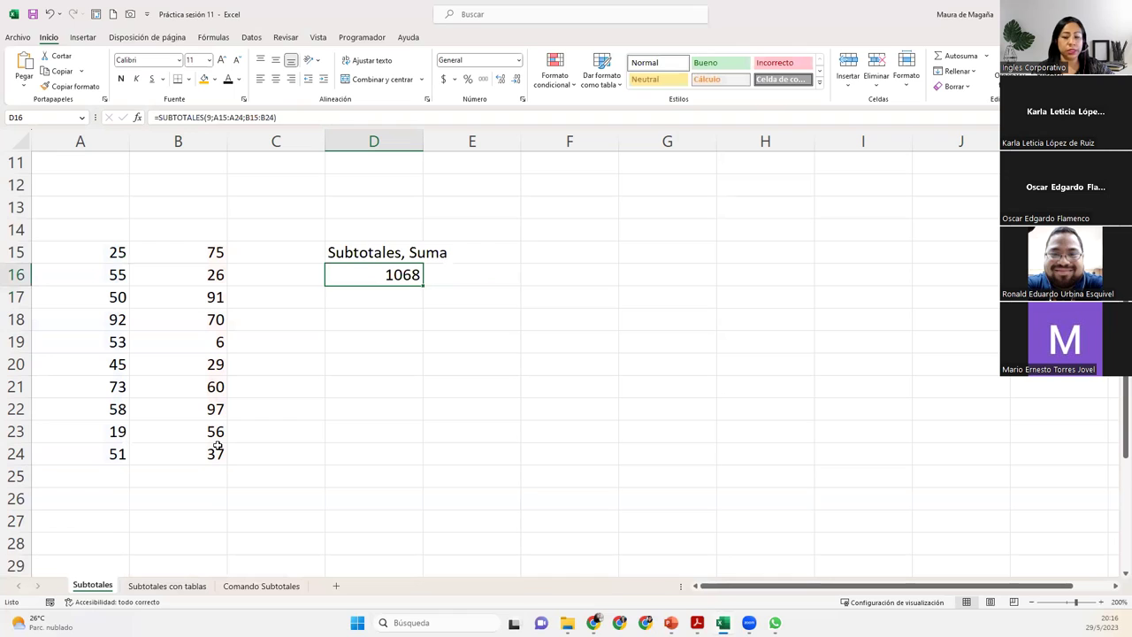
key(Down)
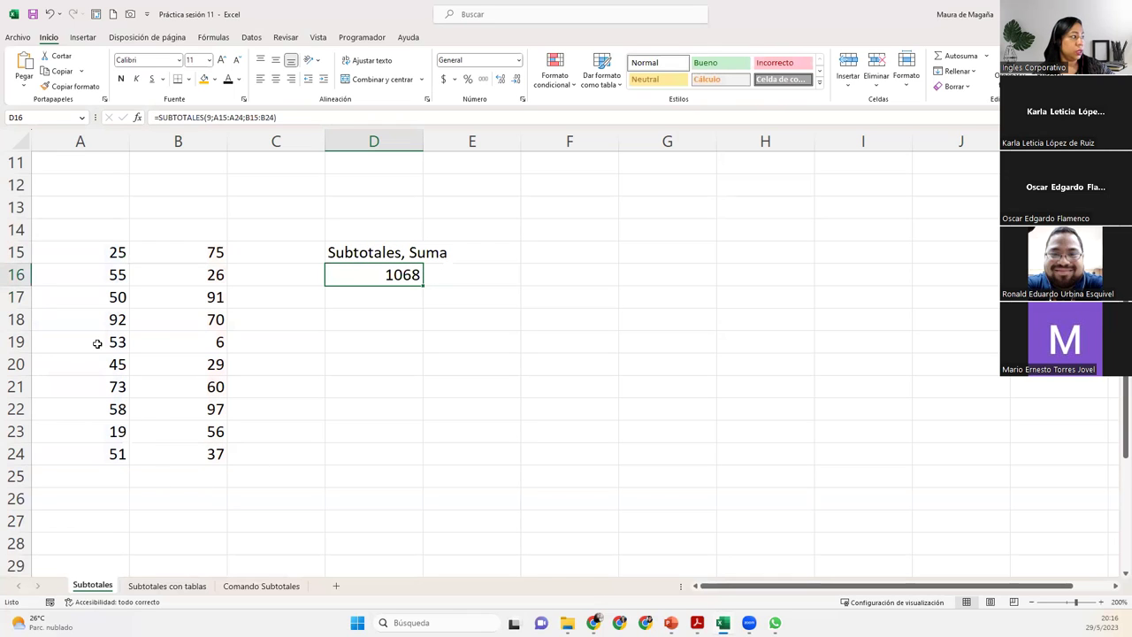
Hide row 18 to test the D16 sum, then undo to restore it
click(25, 322)
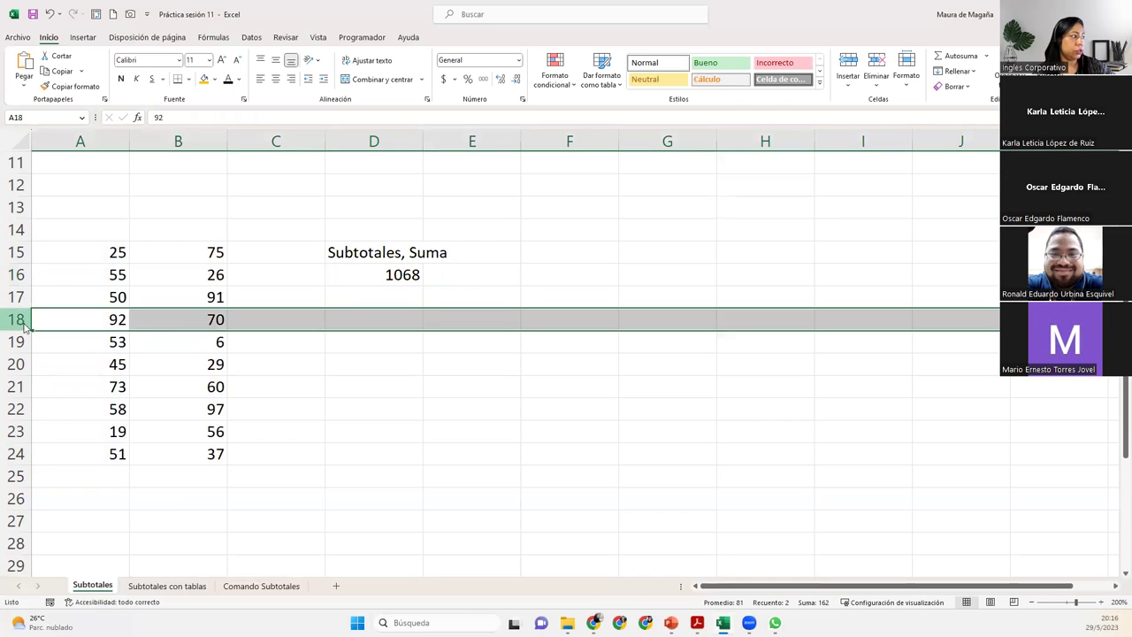
right_click(25, 322)
click(88, 524)
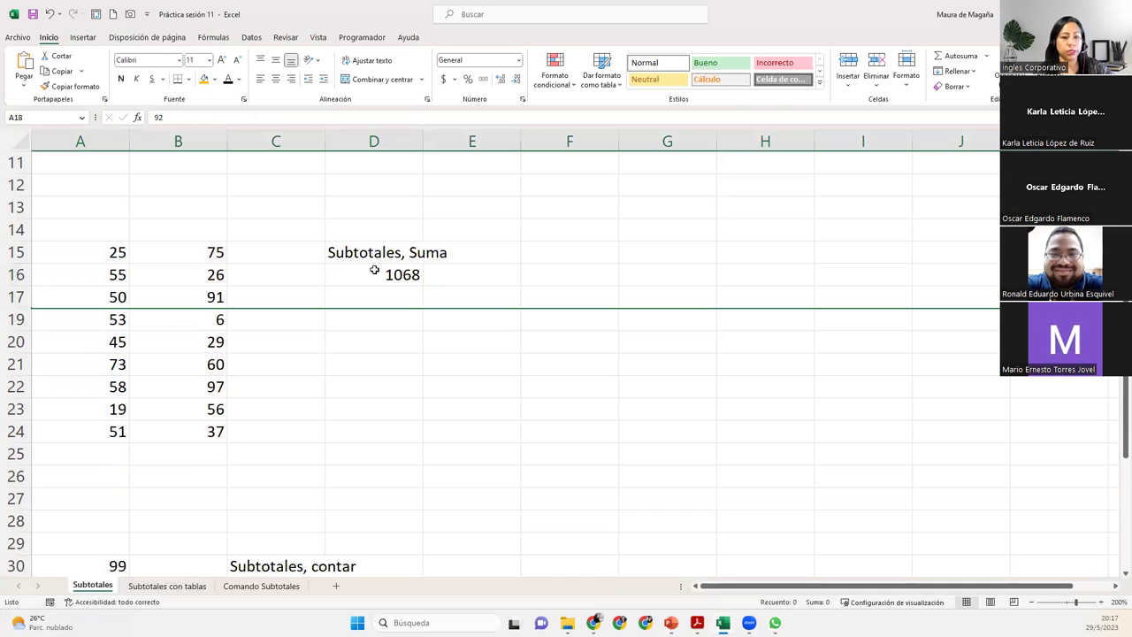
key(ctrl+z)
click(276, 344)
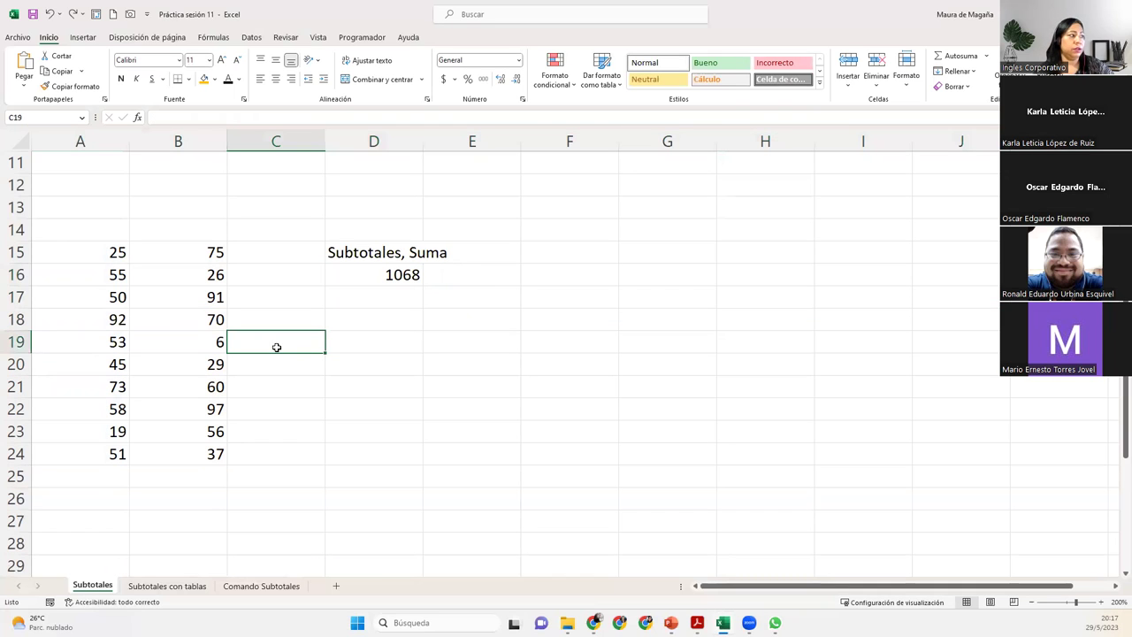
click(349, 282)
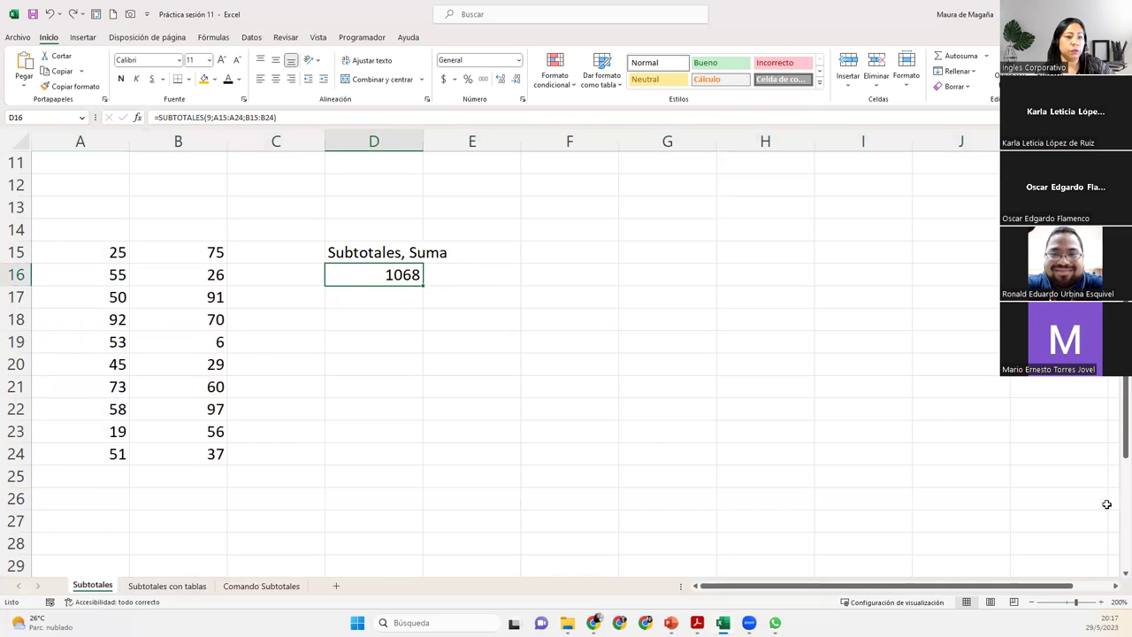
Scroll down to the 'Subtotales, contar' block and select C31
scroll(1116, 575, down, 2)
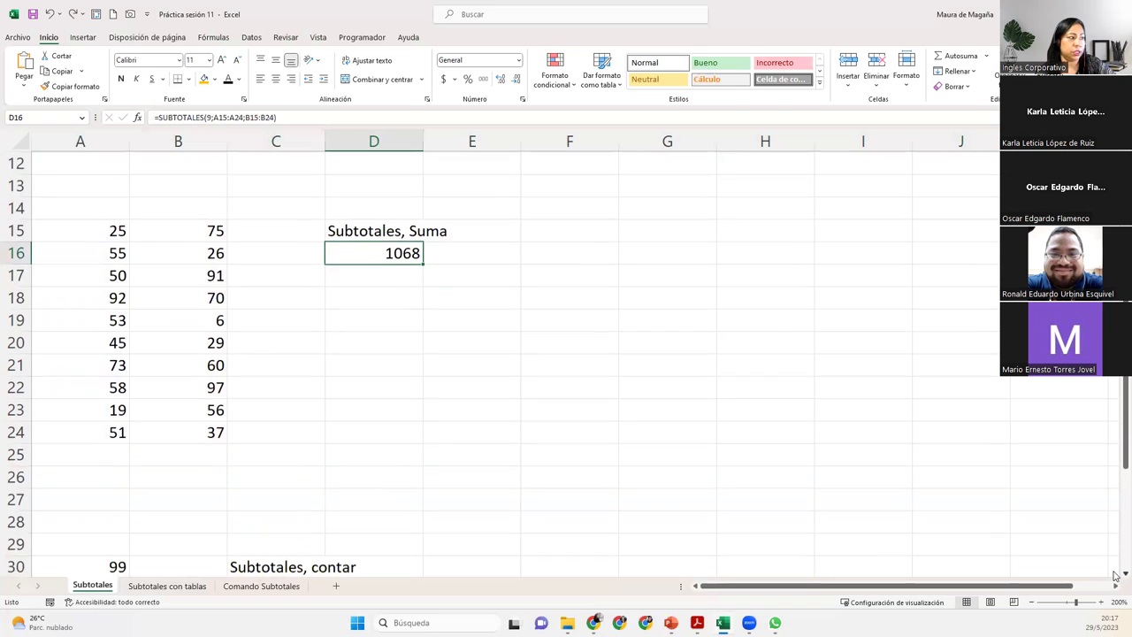
scroll(1115, 575, down, 4)
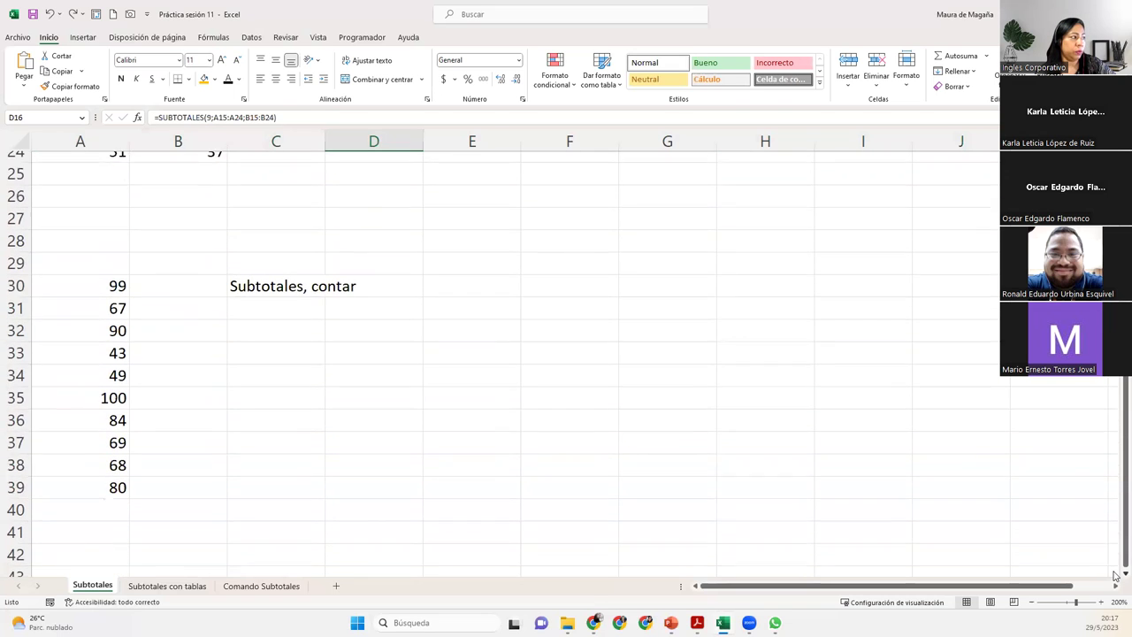
click(263, 280)
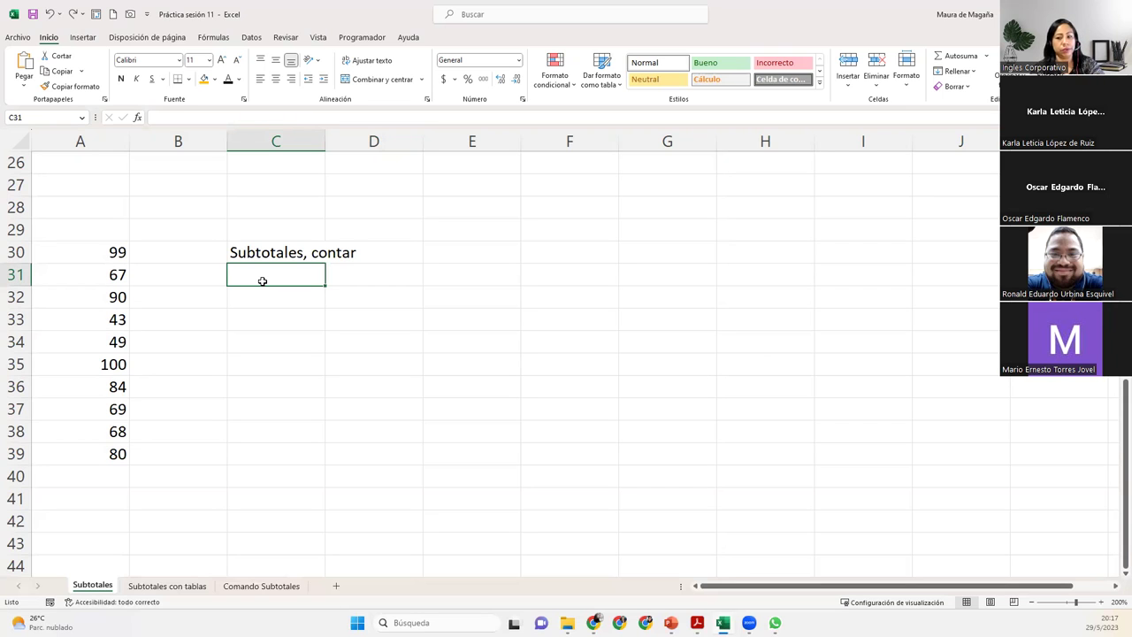
Enter =SUBTOTALES(2;A30:A39) in C31 to count the values, giving 10
text(=subtit¿¿)
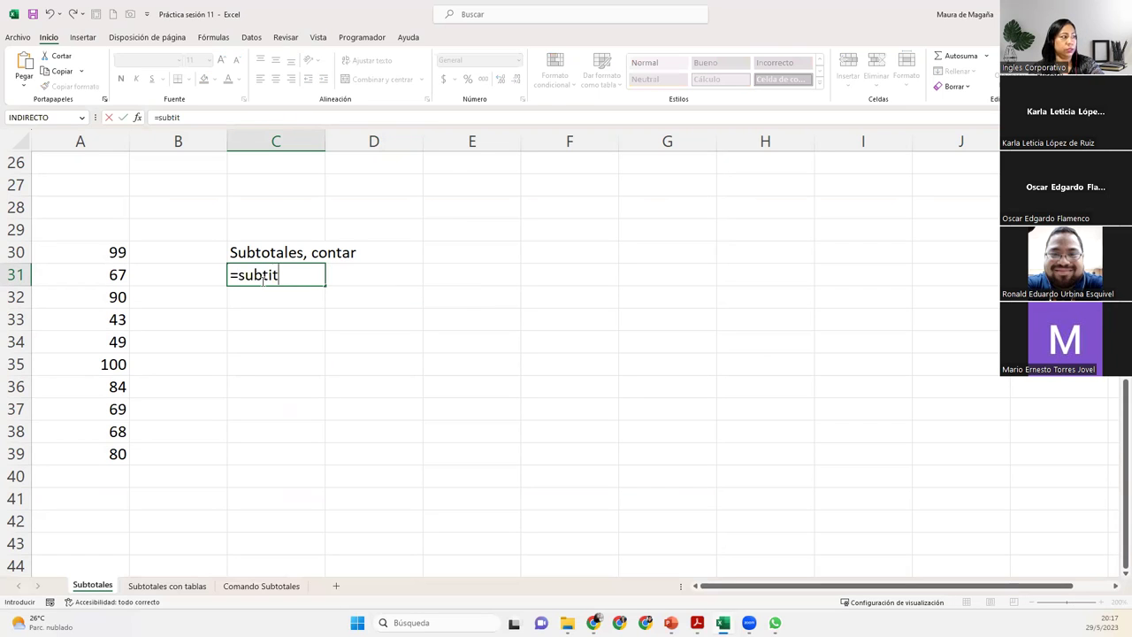
key(BackSpace)
key(BackSpace)
key(BackSpace)
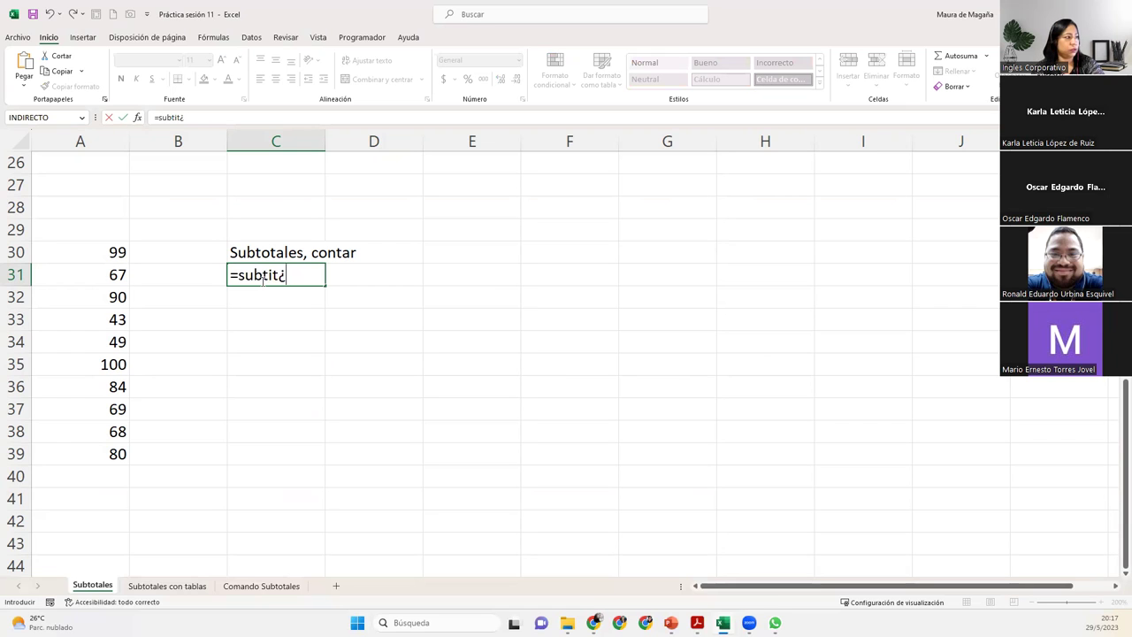
key(BackSpace)
key(Tab)
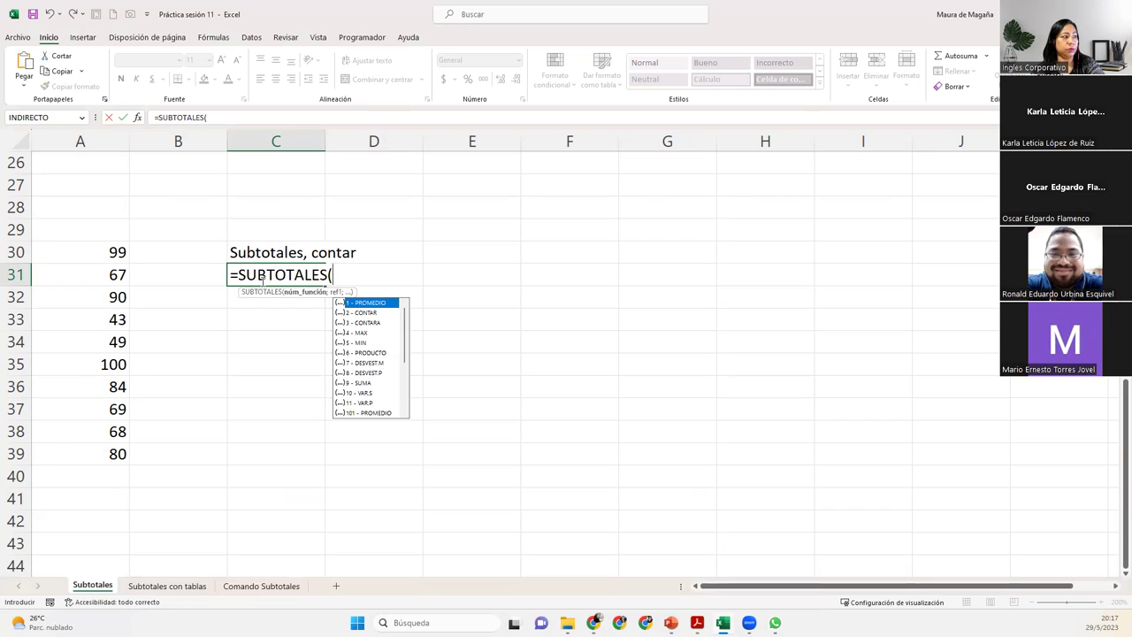
key(Down)
key(Tab)
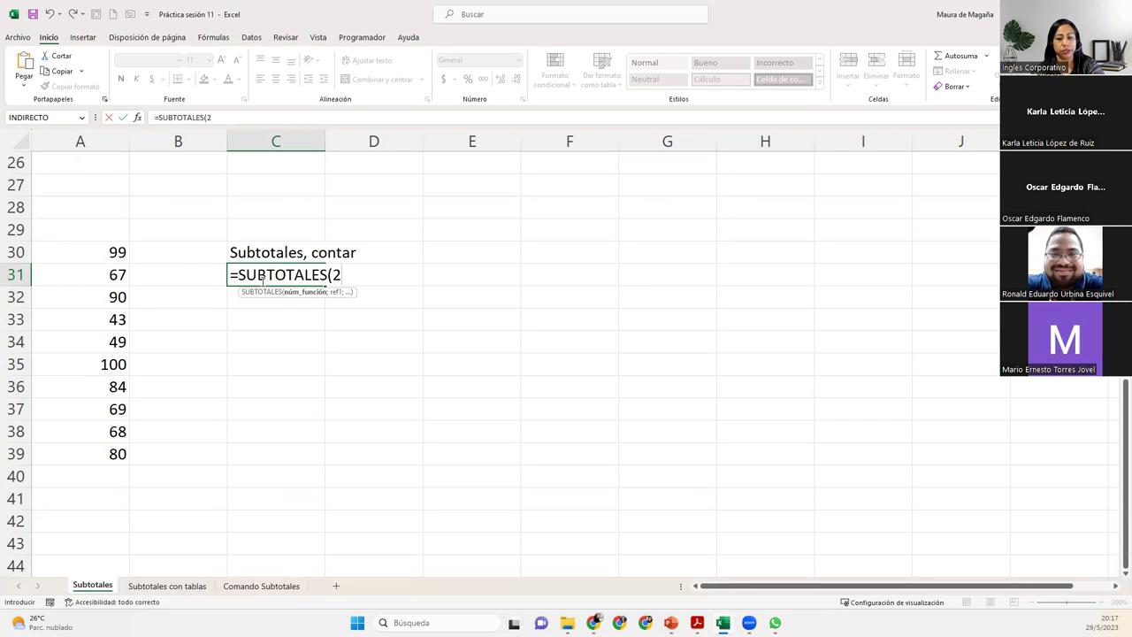
text(;)
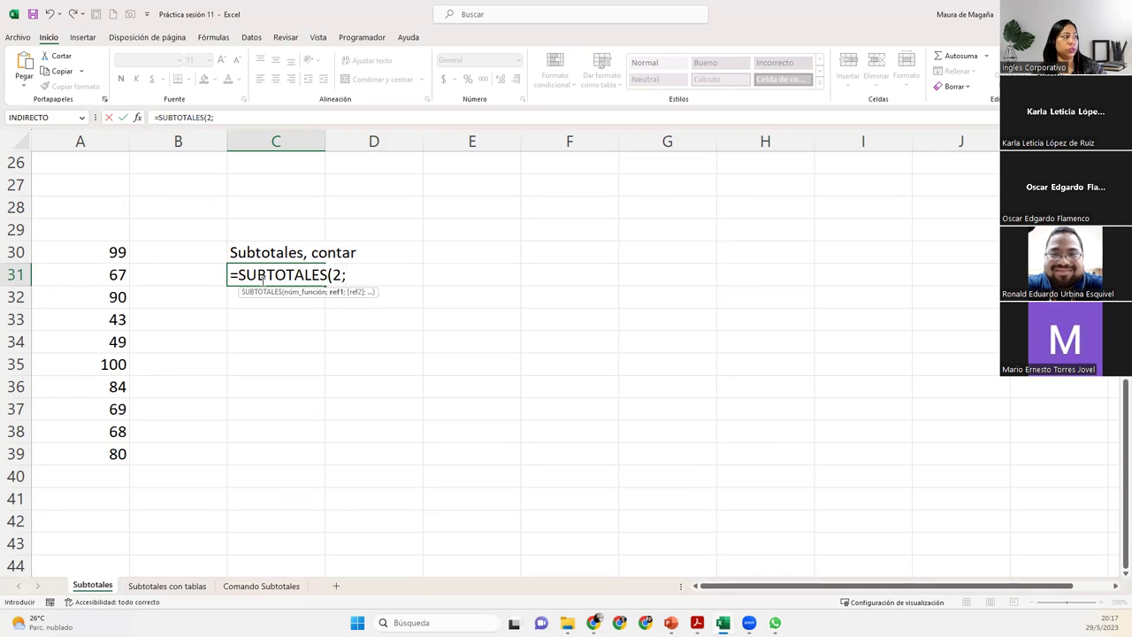
drag(97, 252, 88, 454)
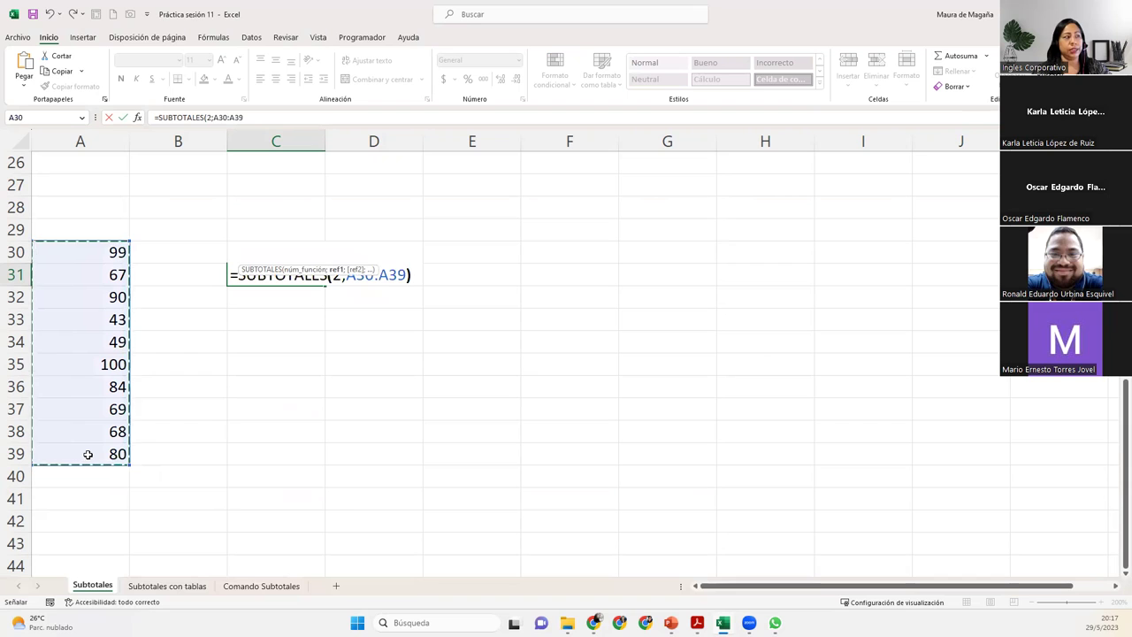
text())
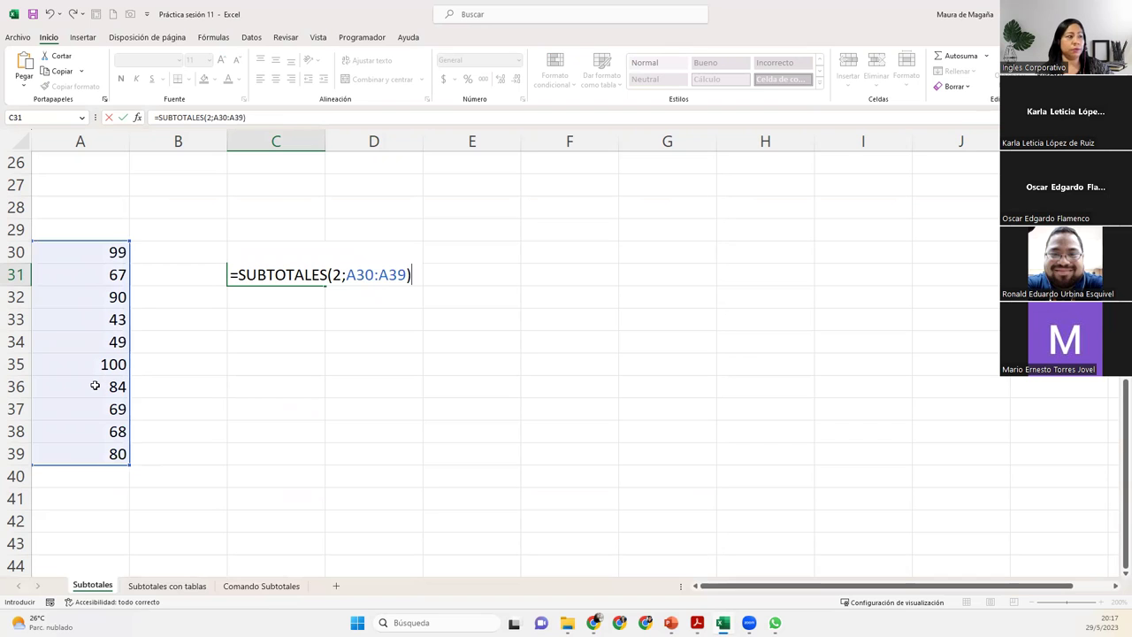
key(Return)
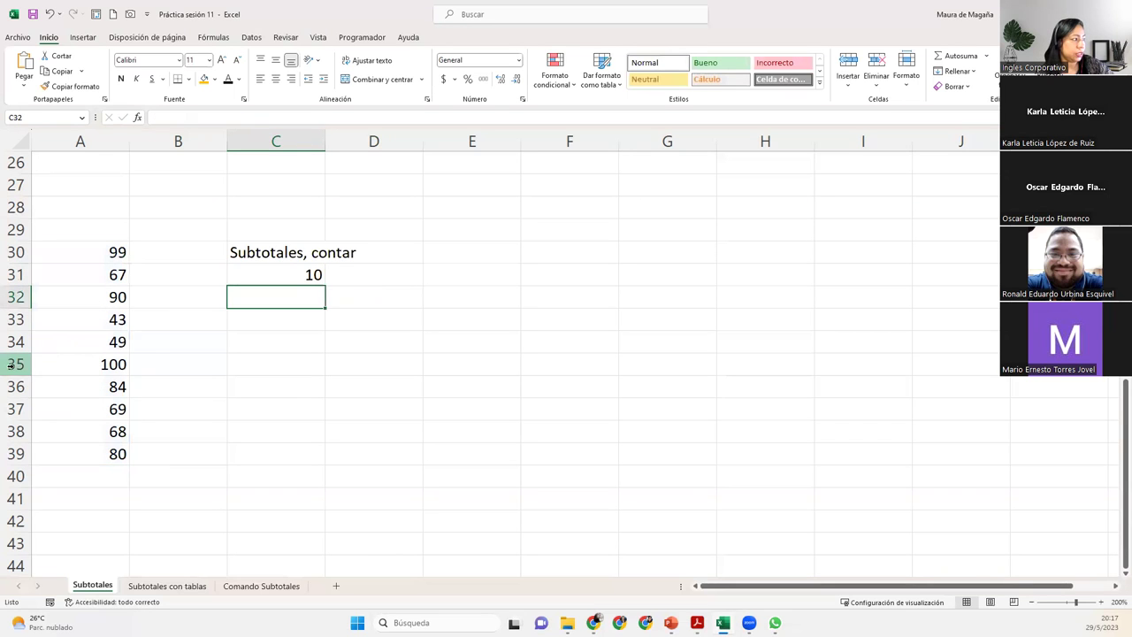
Hide row 35 to test the count, then undo to bring it back
click(10, 364)
right_click(11, 364)
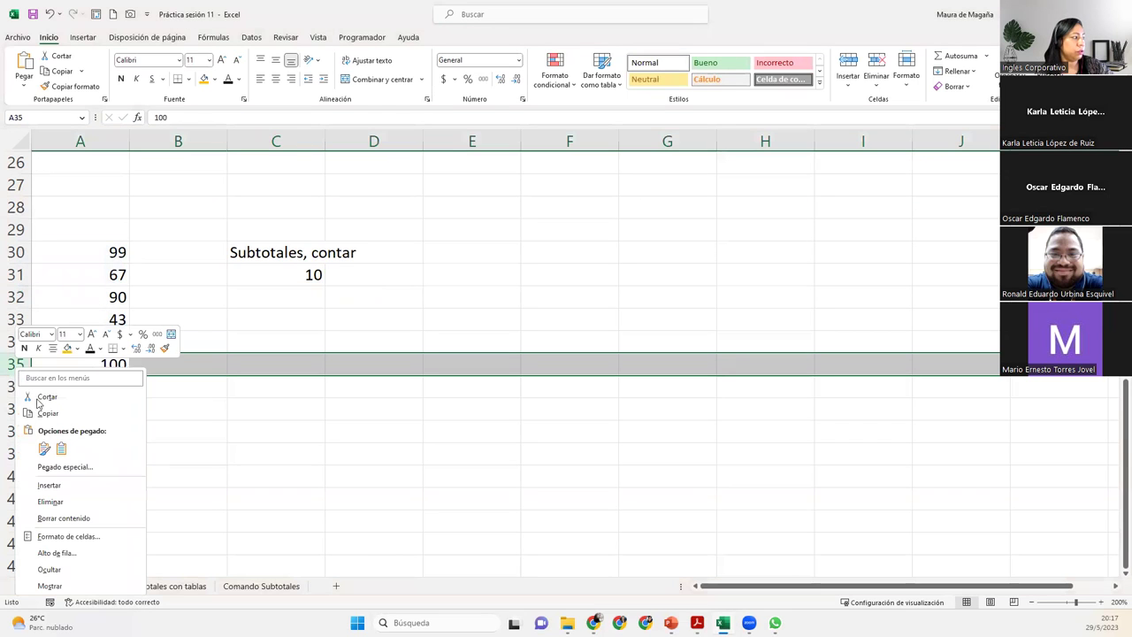
click(96, 569)
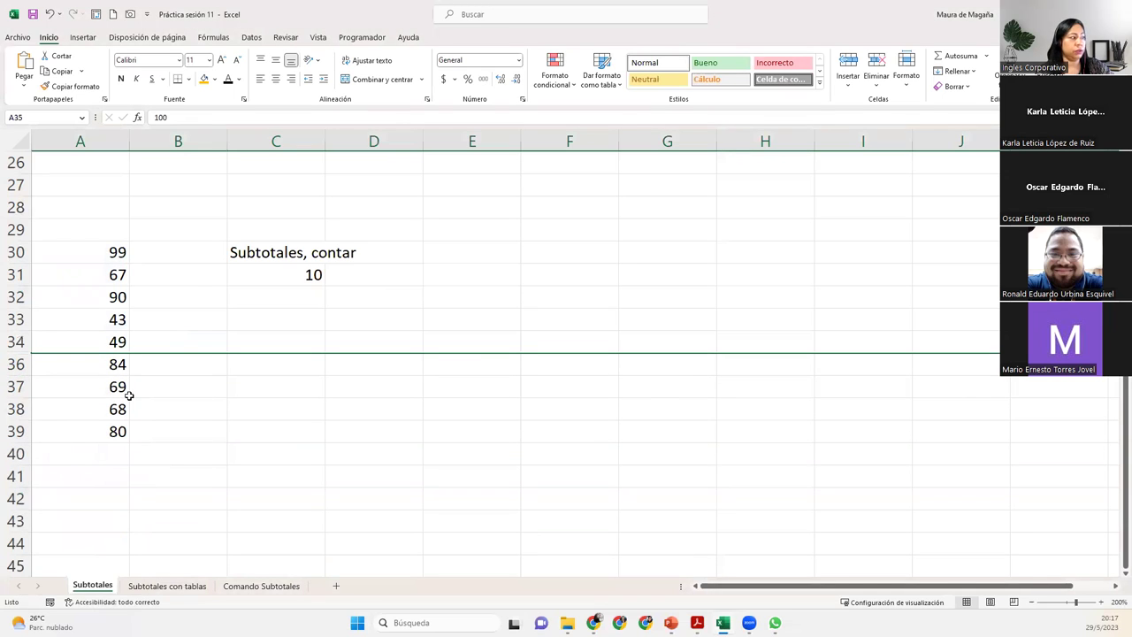
key(ctrl+z)
Change C31's function number from 2 to 102 (CONTAR ignoring hidden rows), still showing 10
double_click(294, 272)
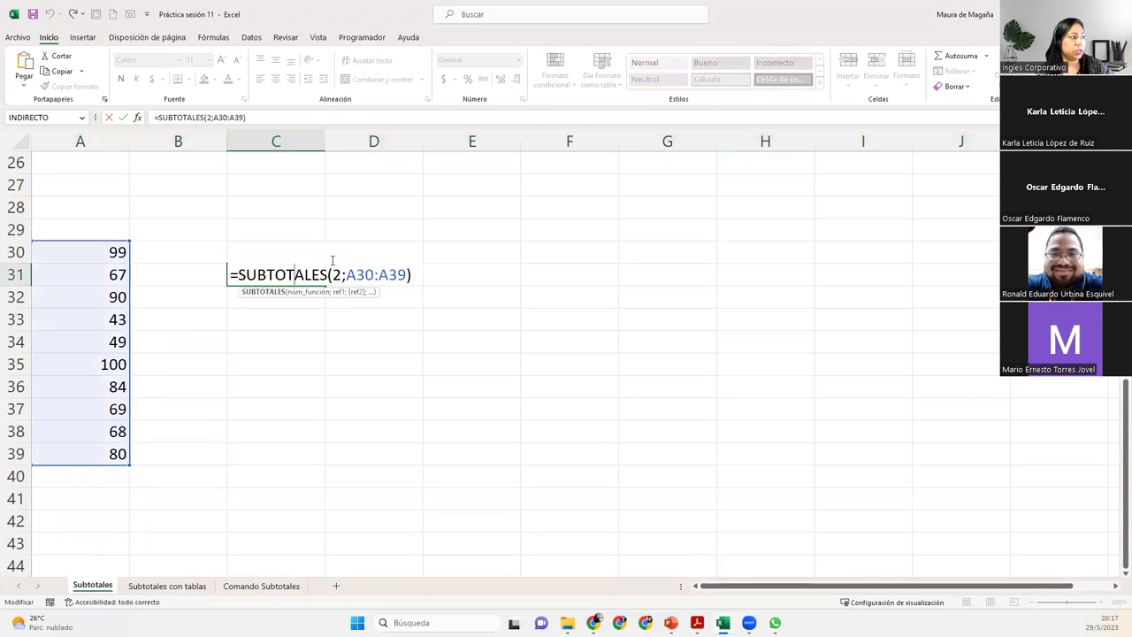
click(334, 275)
double_click(337, 275)
key(Delete)
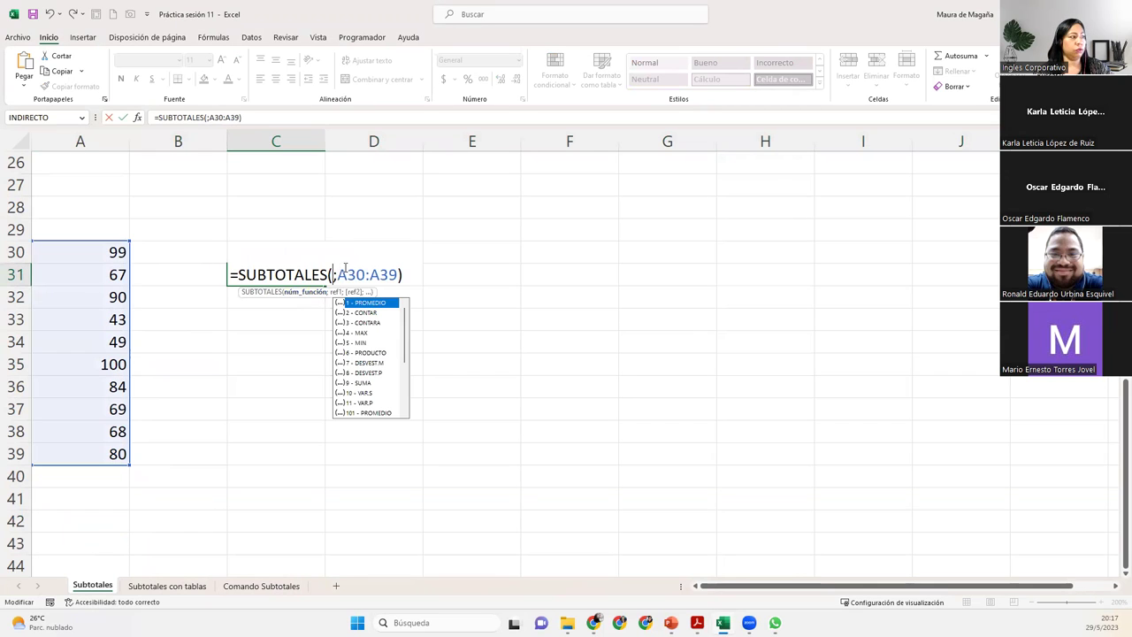
drag(405, 352, 404, 373)
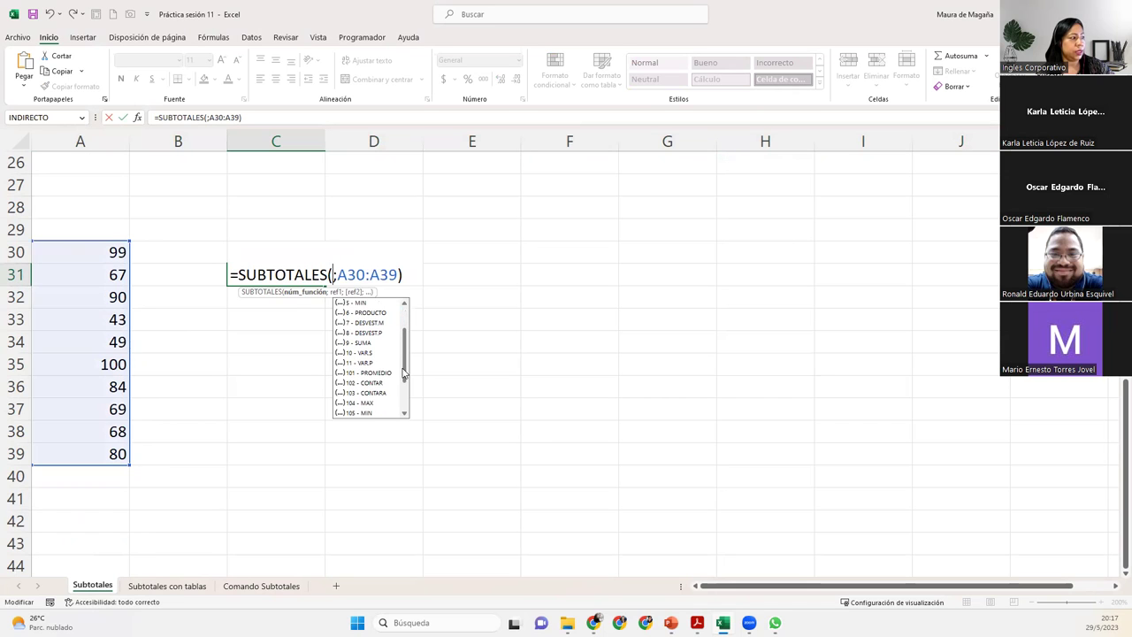
click(374, 384)
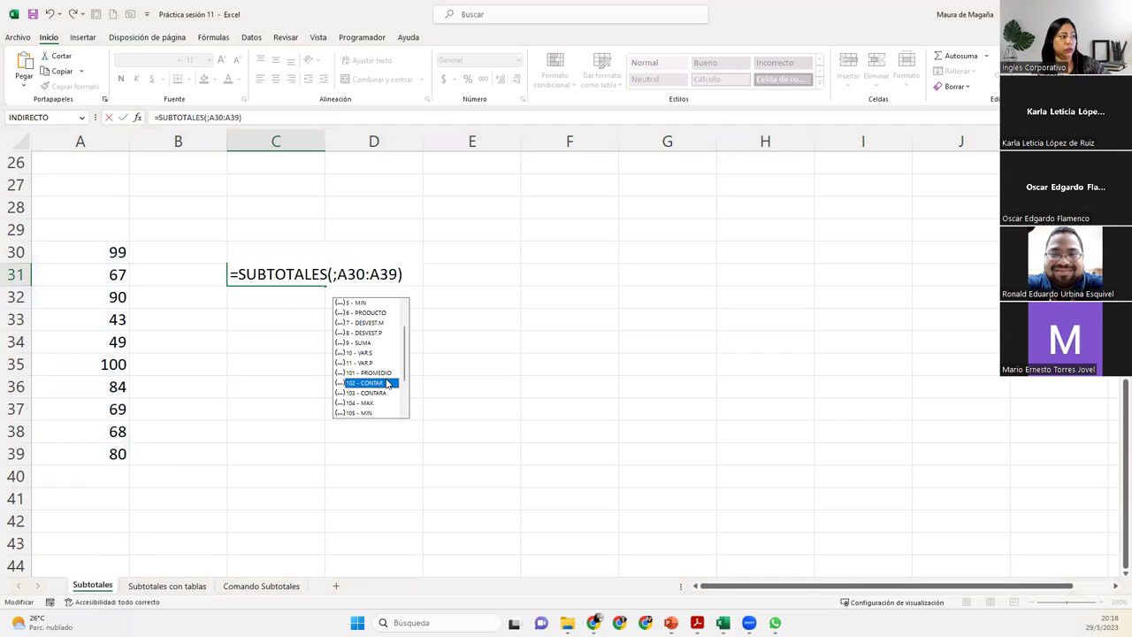
double_click(389, 381)
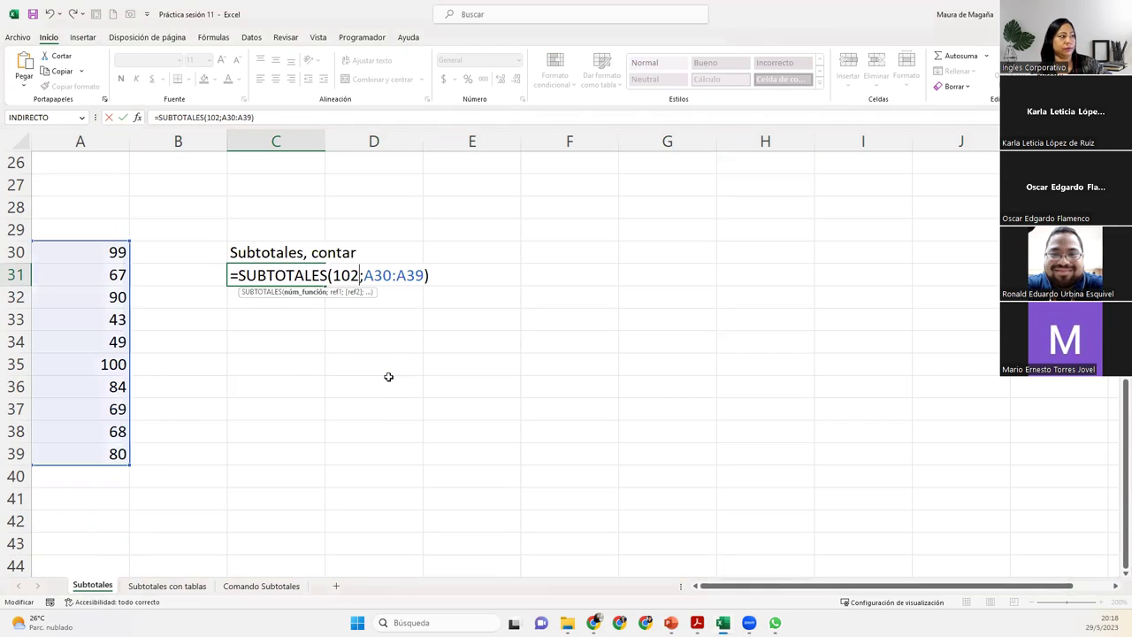
click(436, 276)
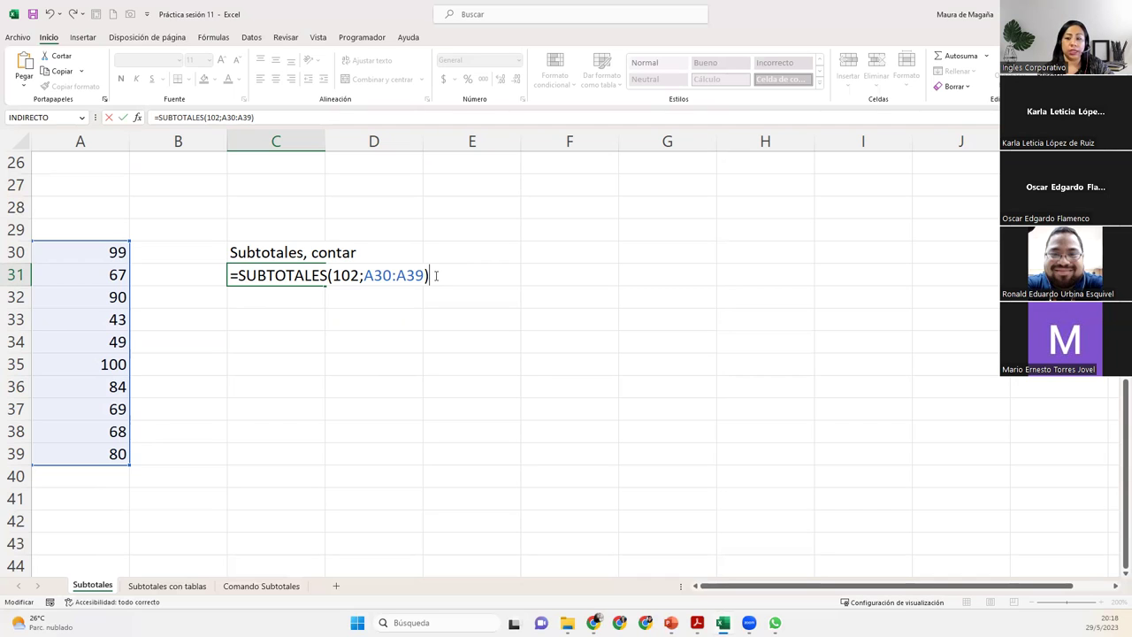
key(Return)
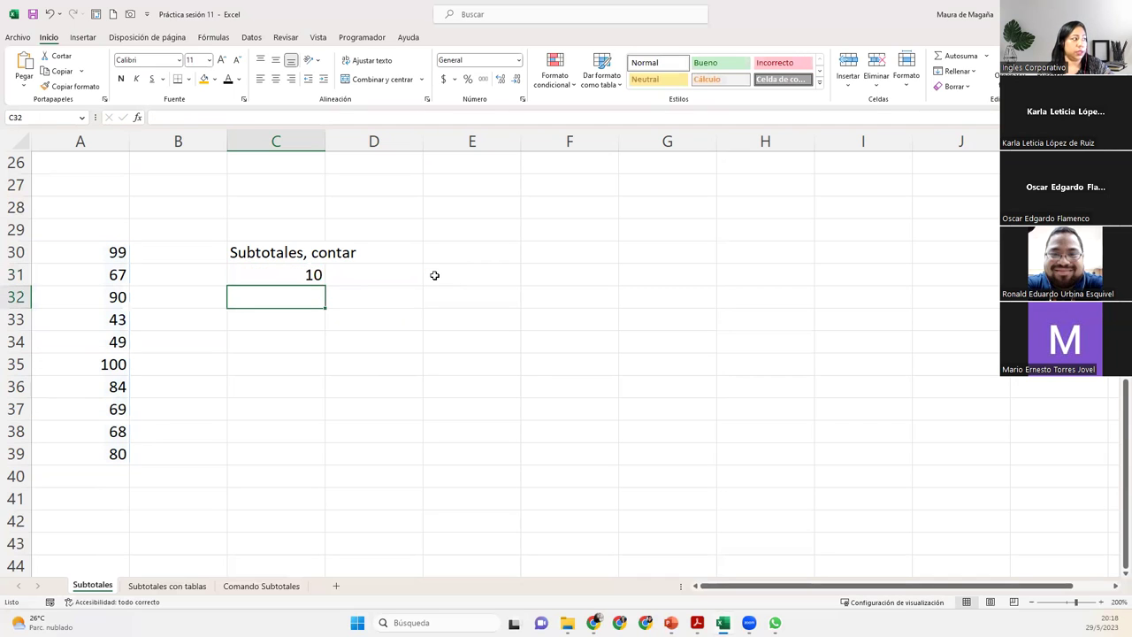
Hide rows 35 and 32, then check that C31's SUBTOTALES(102;A30:A39) count shows 8
click(23, 365)
right_click(23, 367)
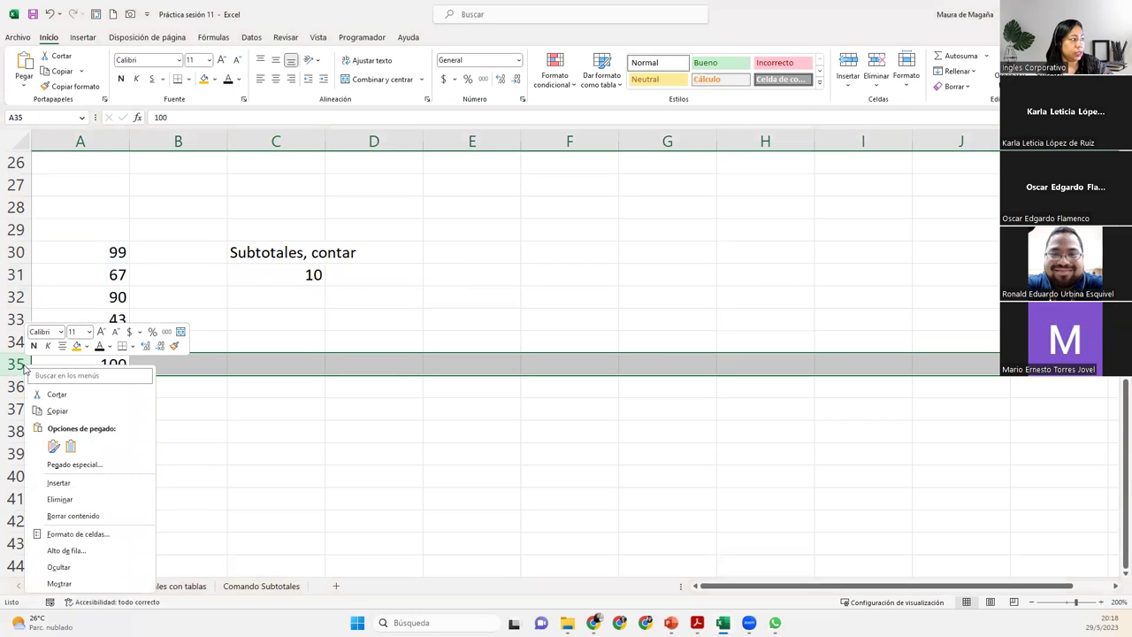
click(82, 569)
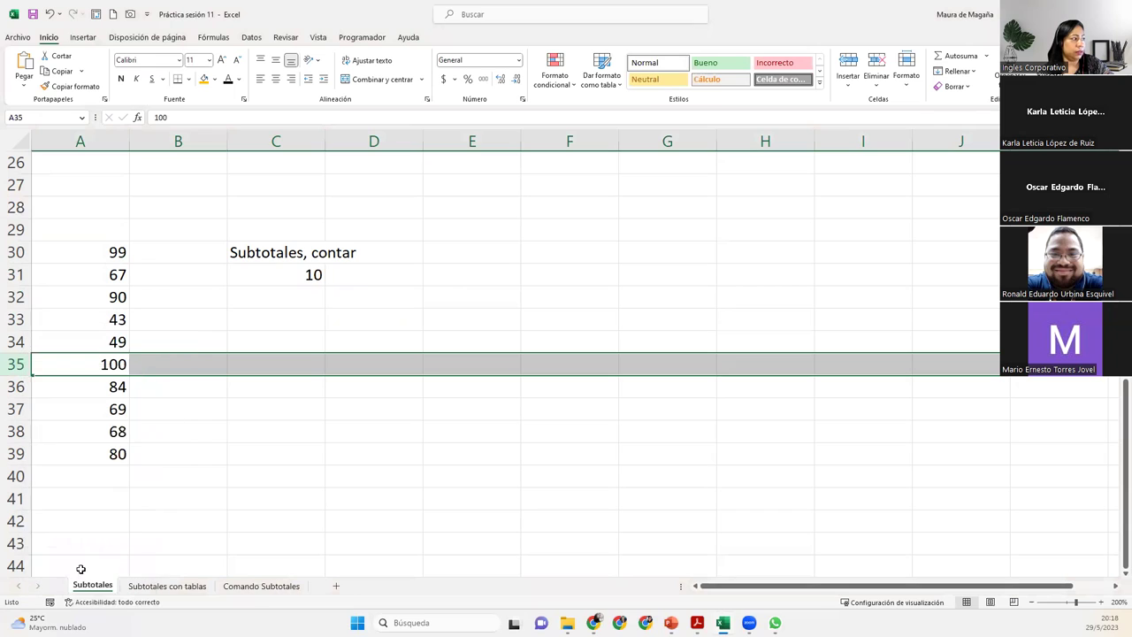
click(303, 311)
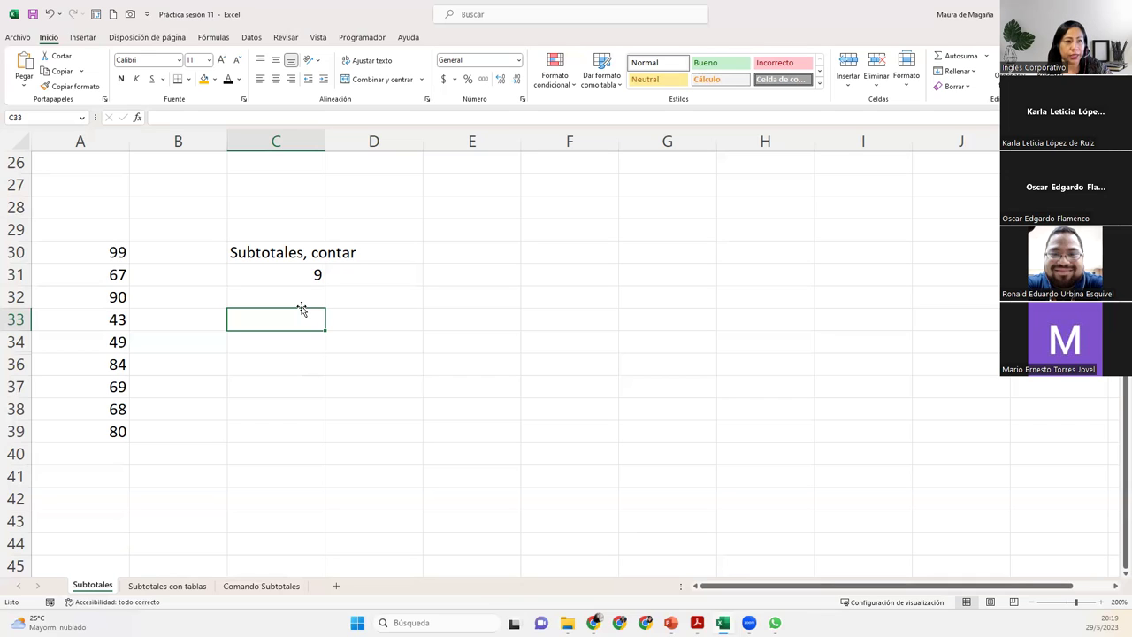
right_click(18, 300)
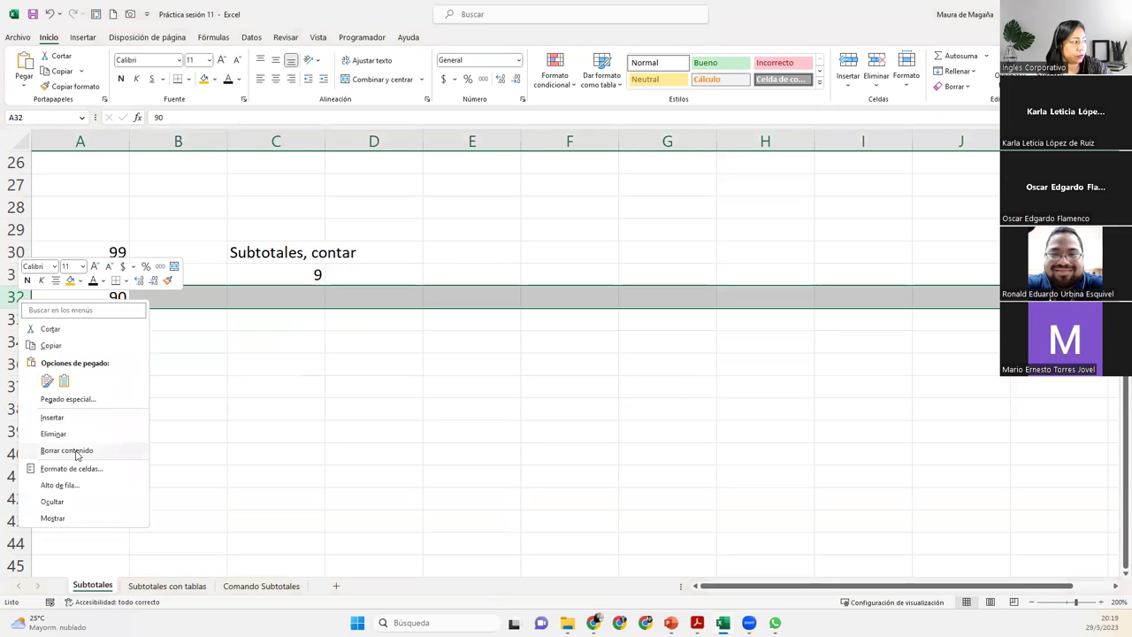
click(83, 501)
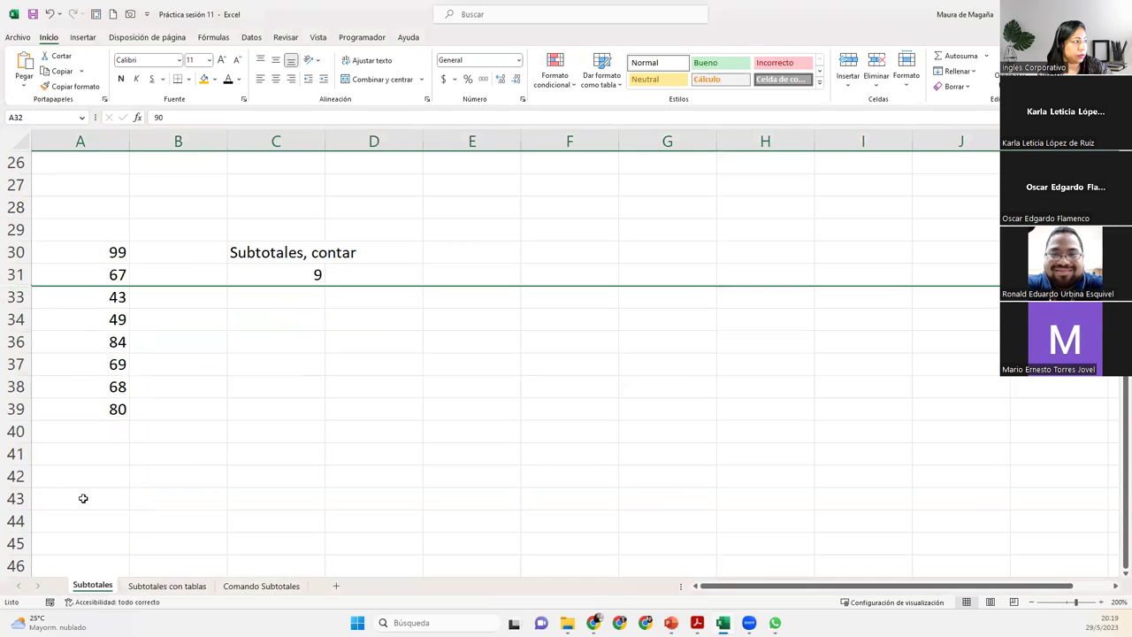
click(298, 273)
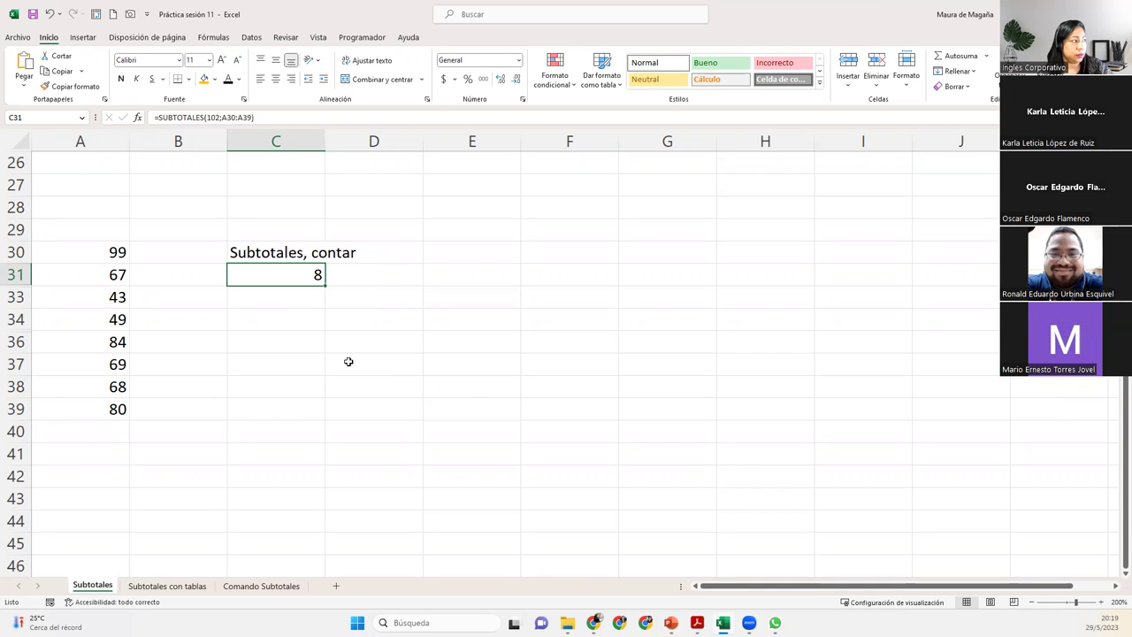
Enter a person's full name in cell C34
click(241, 322)
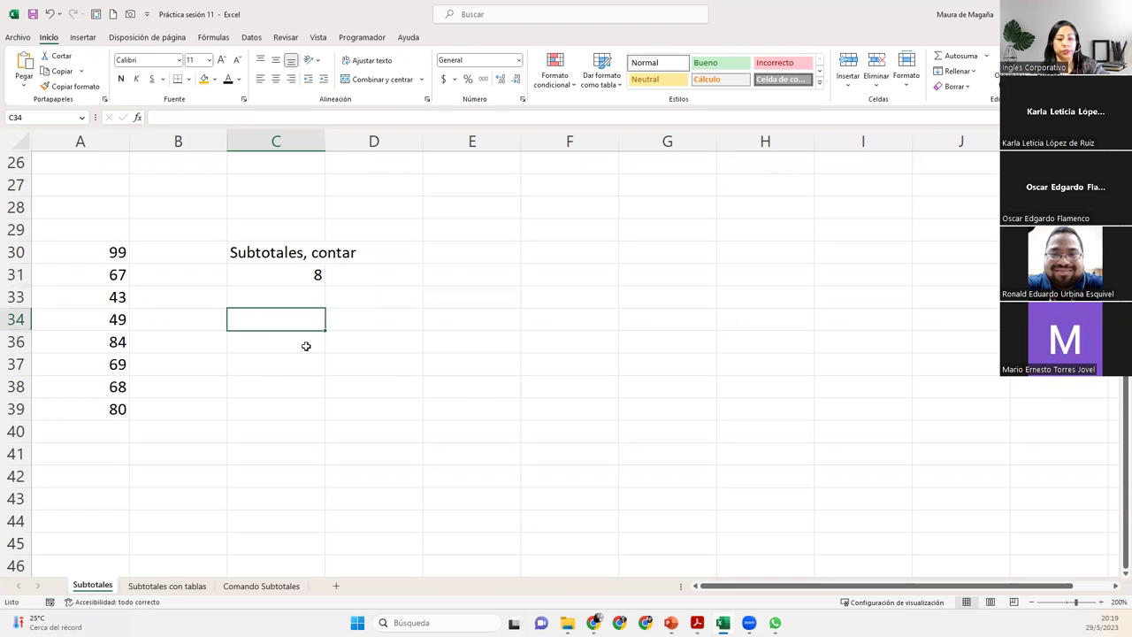
text(Maura Del Cld)
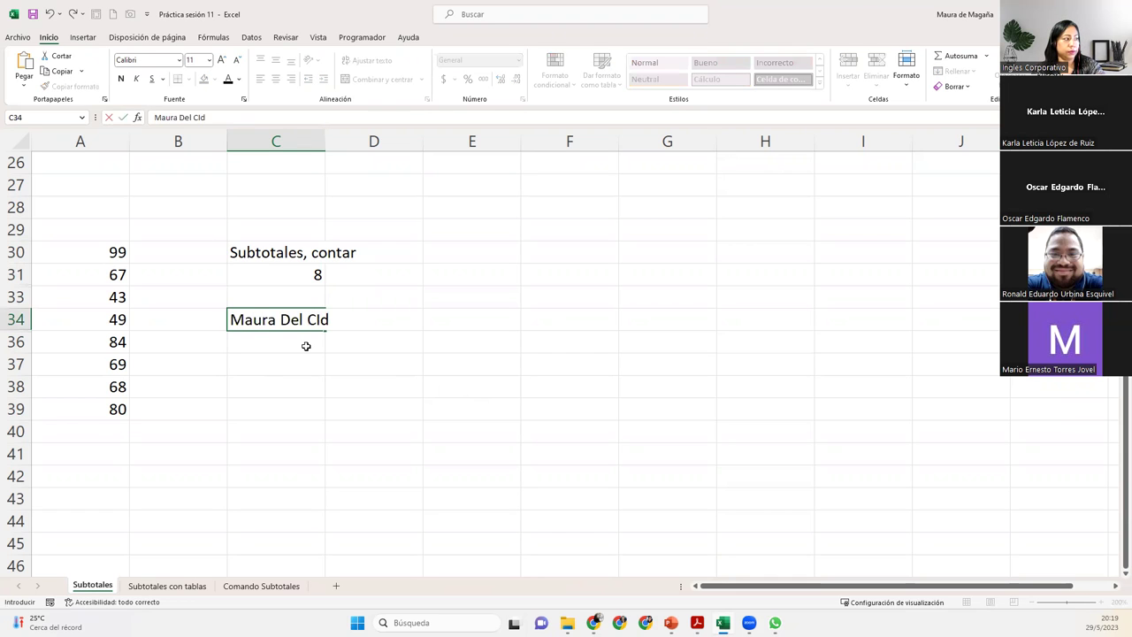
key(Return)
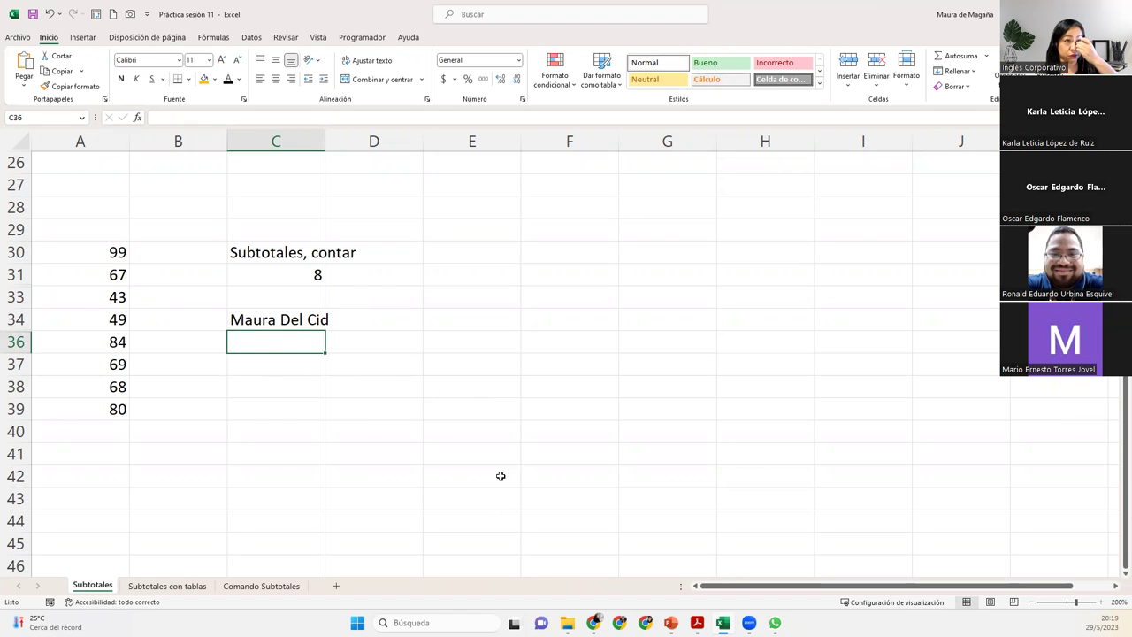
Recommit C31's =SUBTOTALES(102;A30:A39) formula unchanged from the formula bar
click(273, 279)
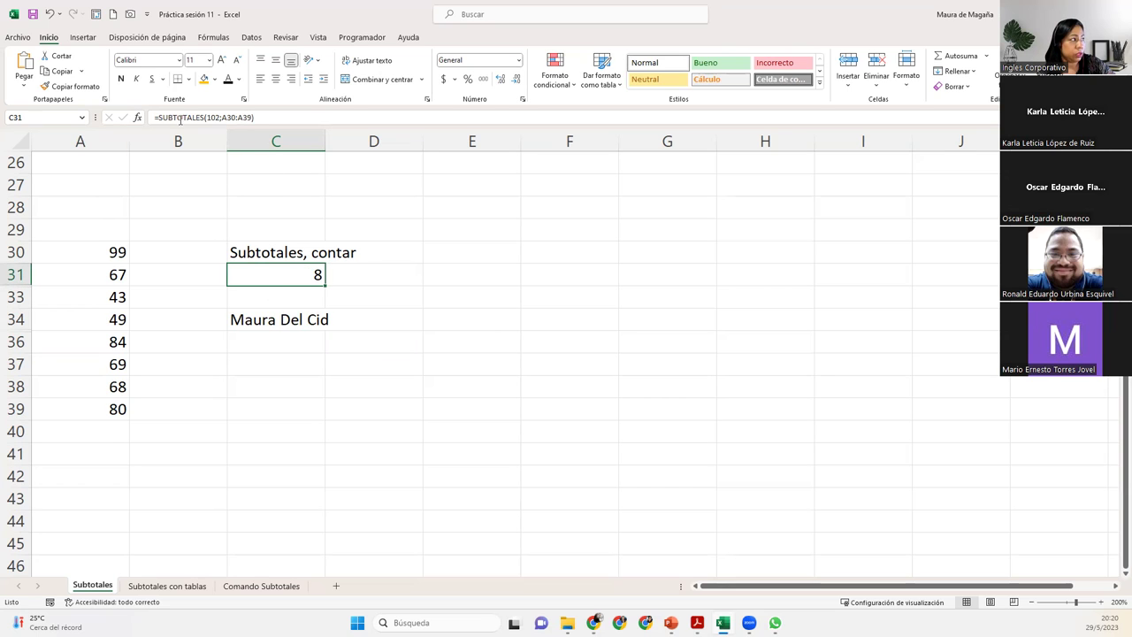
click(289, 117)
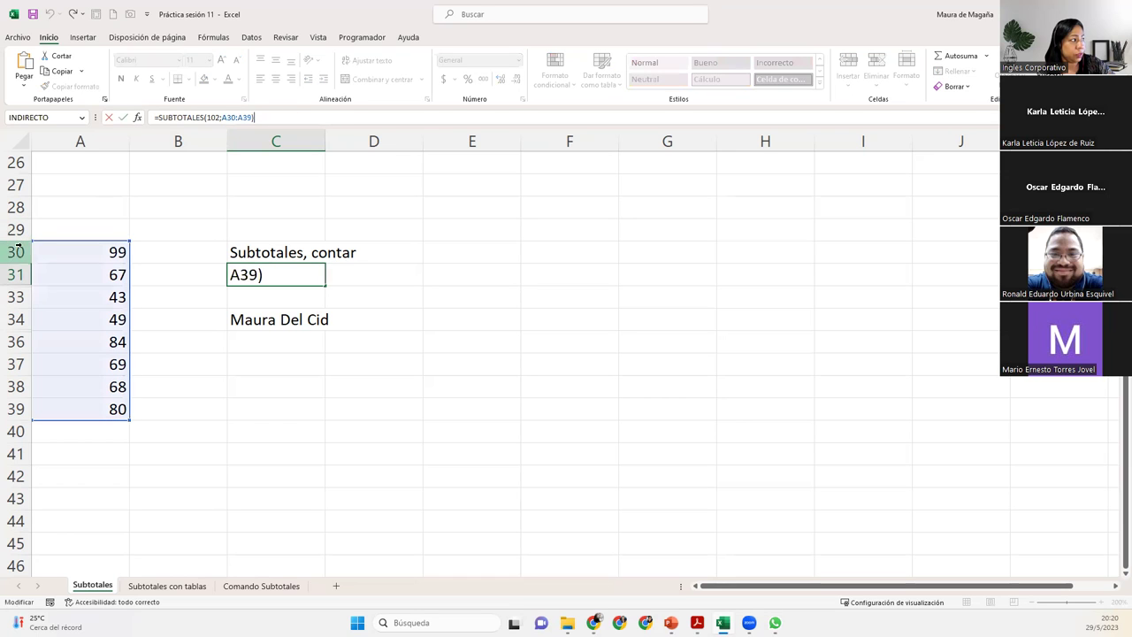
click(316, 267)
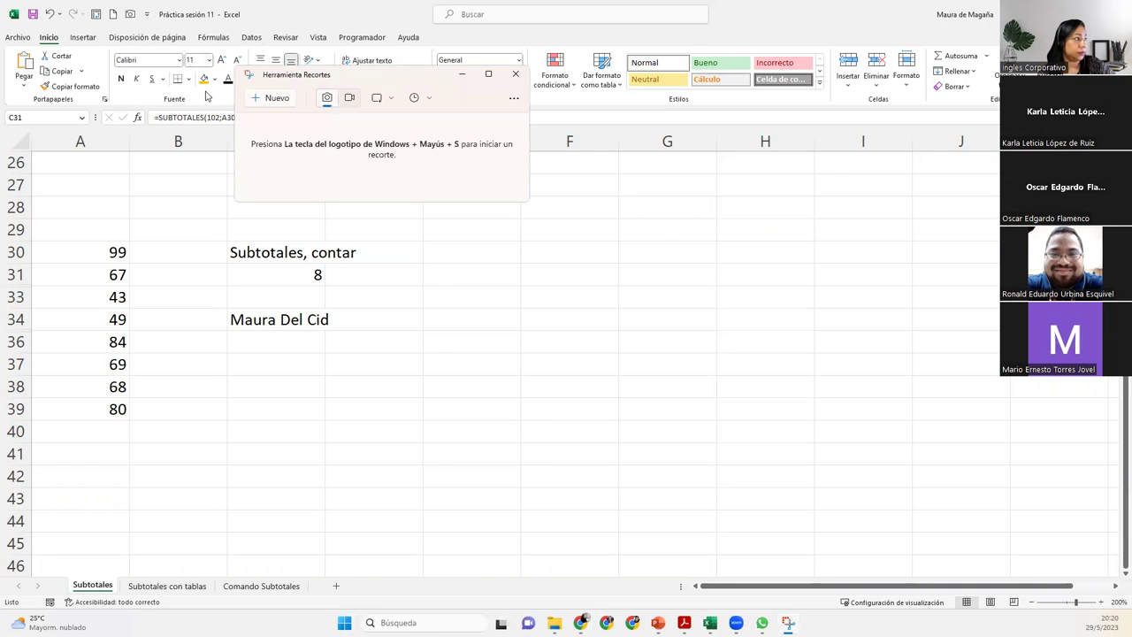
Take a window-mode snip of the sheet showing the count of 8, then minimise Snipping Tool
click(392, 99)
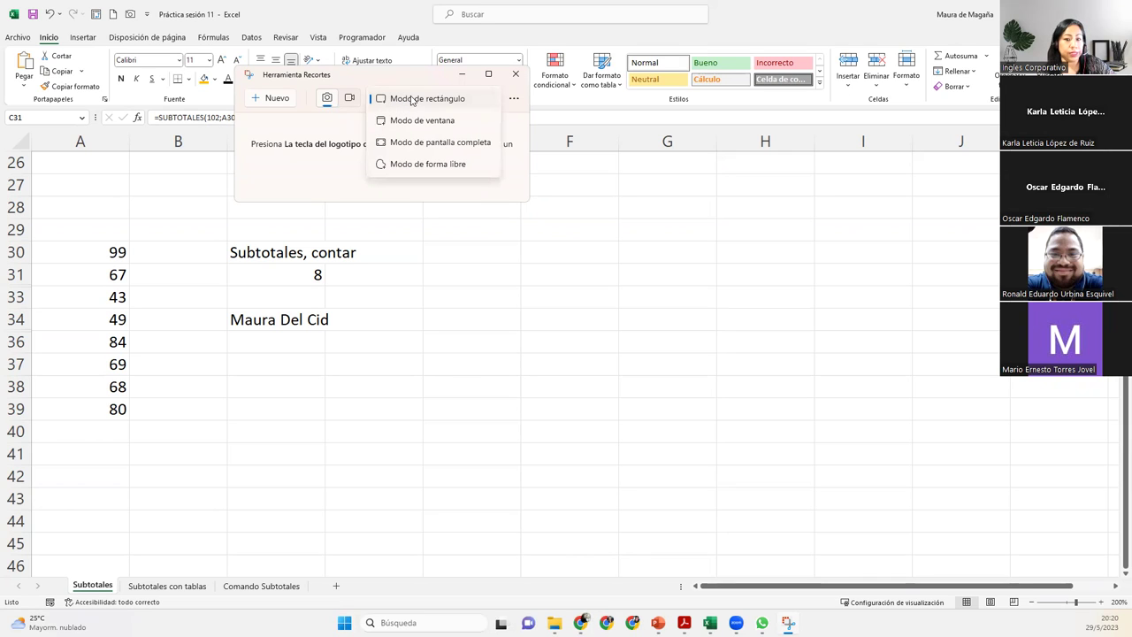
click(420, 123)
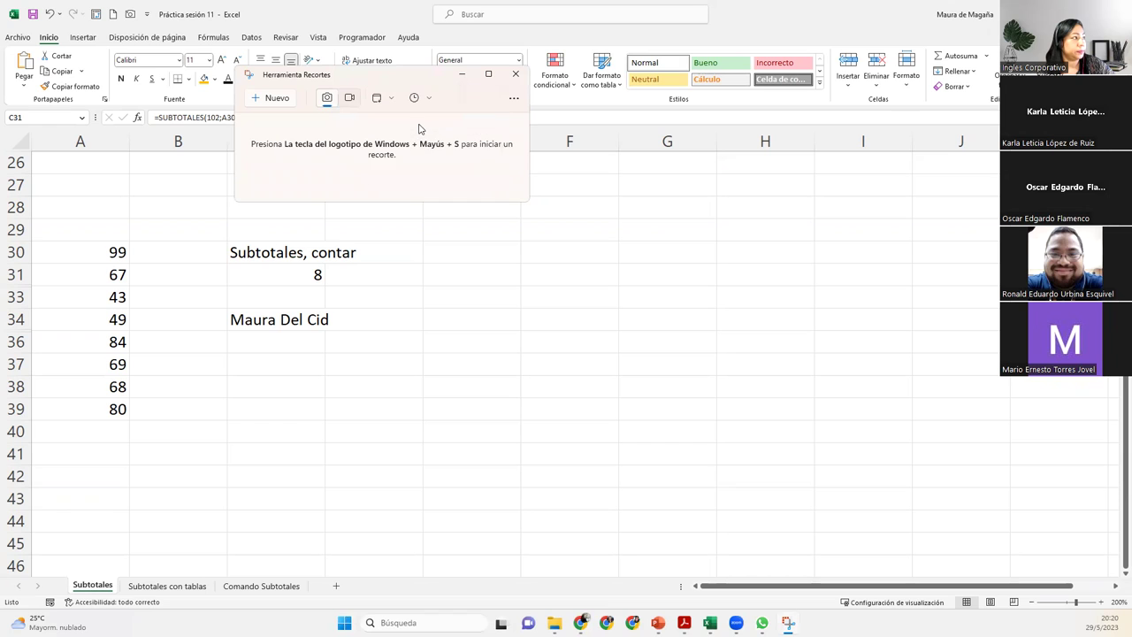
click(327, 9)
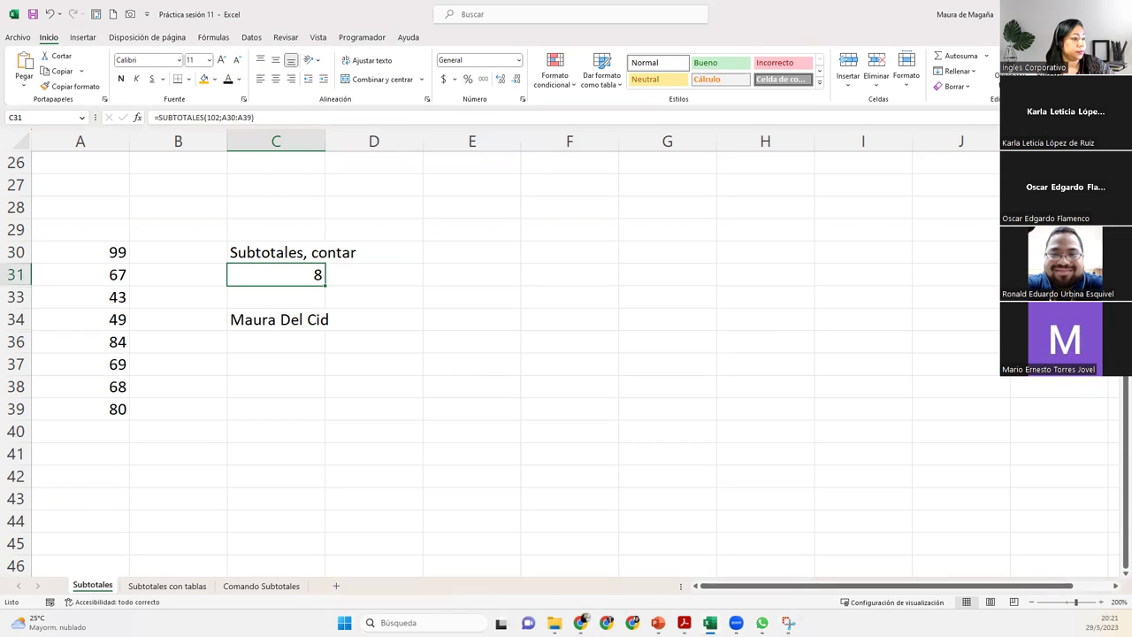
click(788, 623)
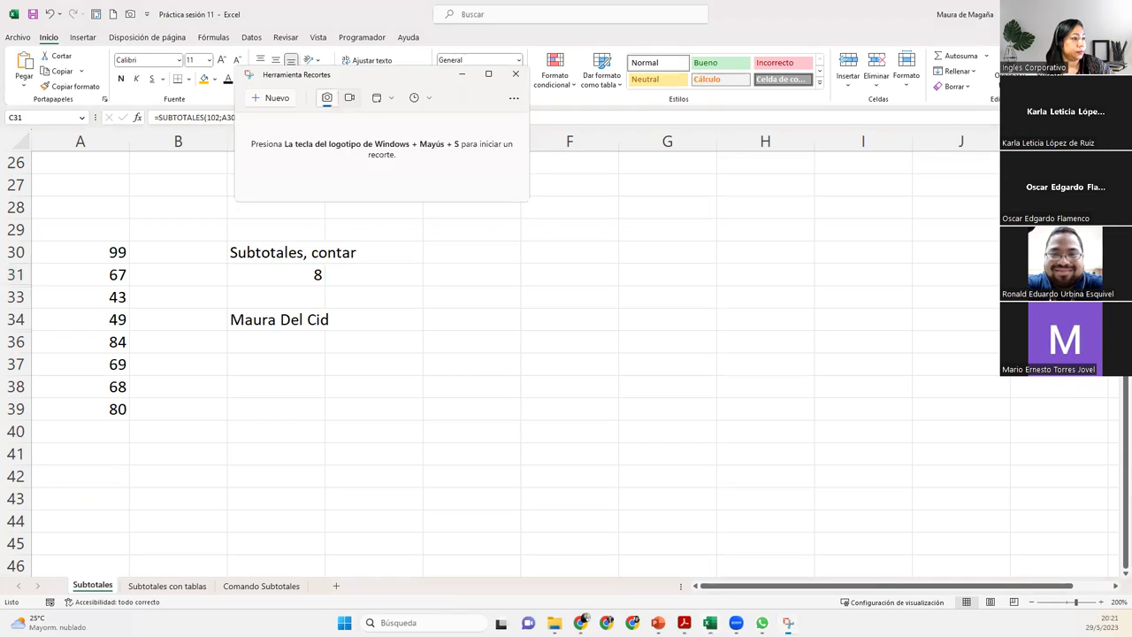
click(265, 97)
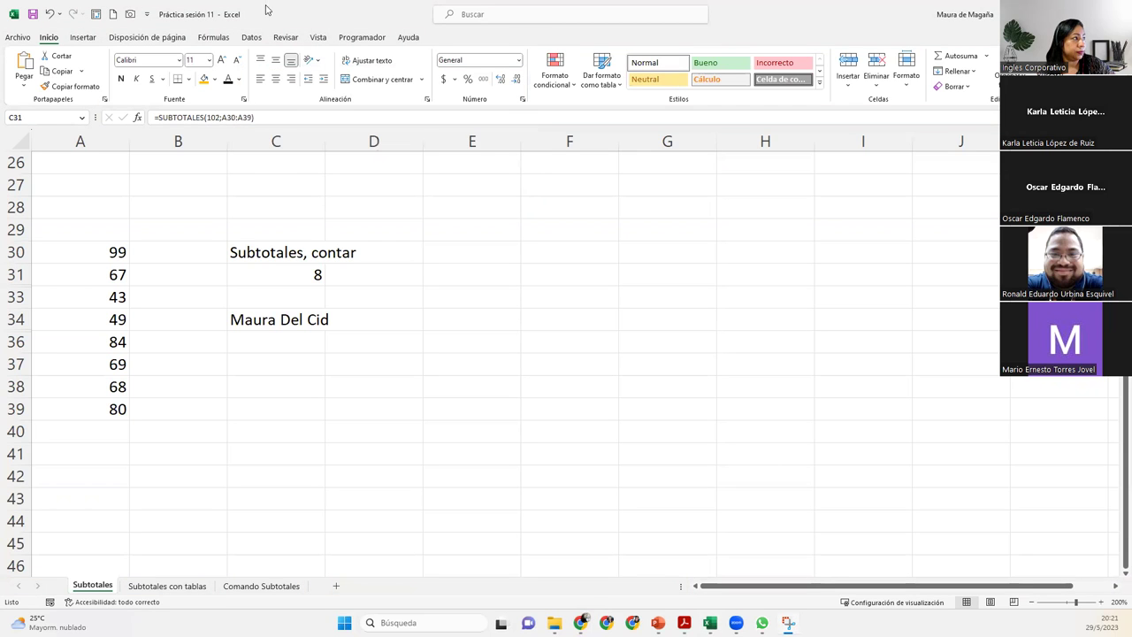
key(Escape)
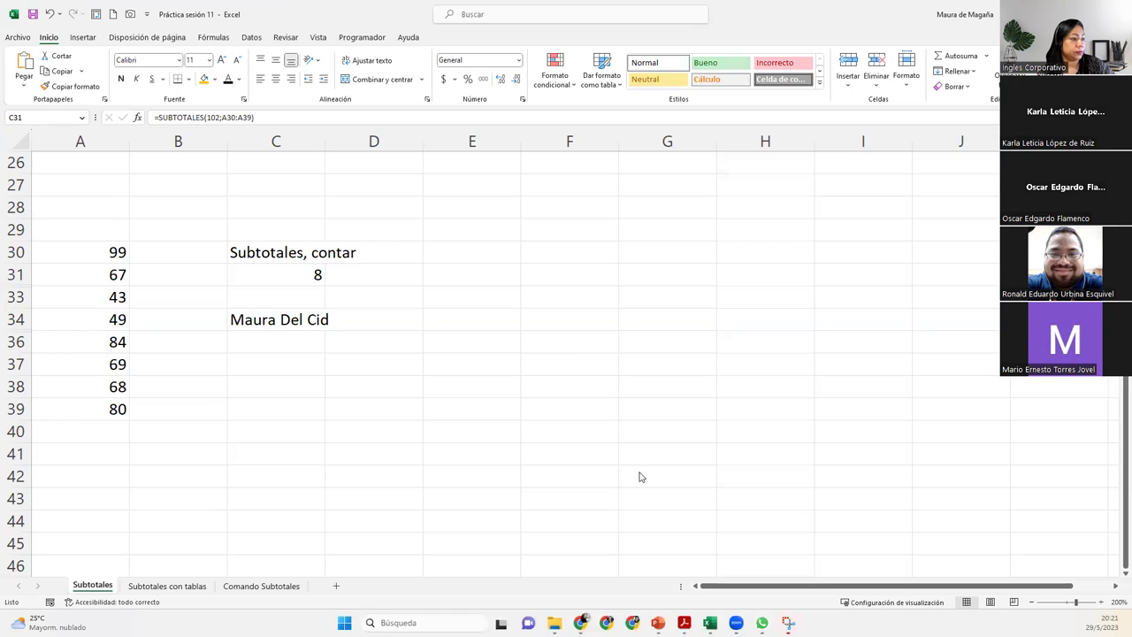
click(788, 623)
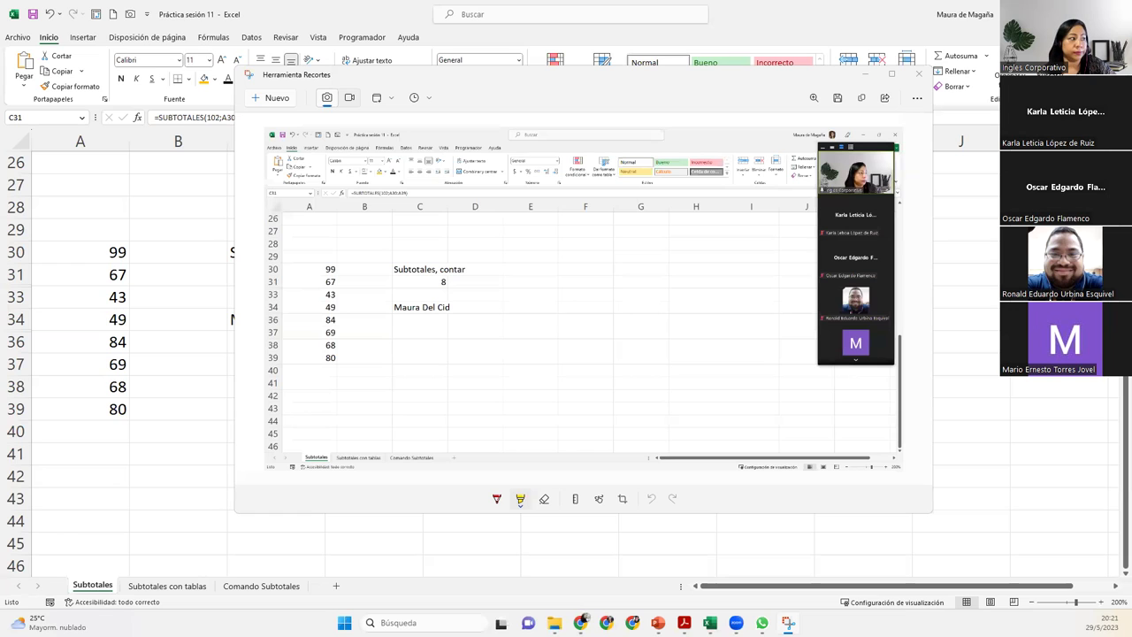
click(867, 76)
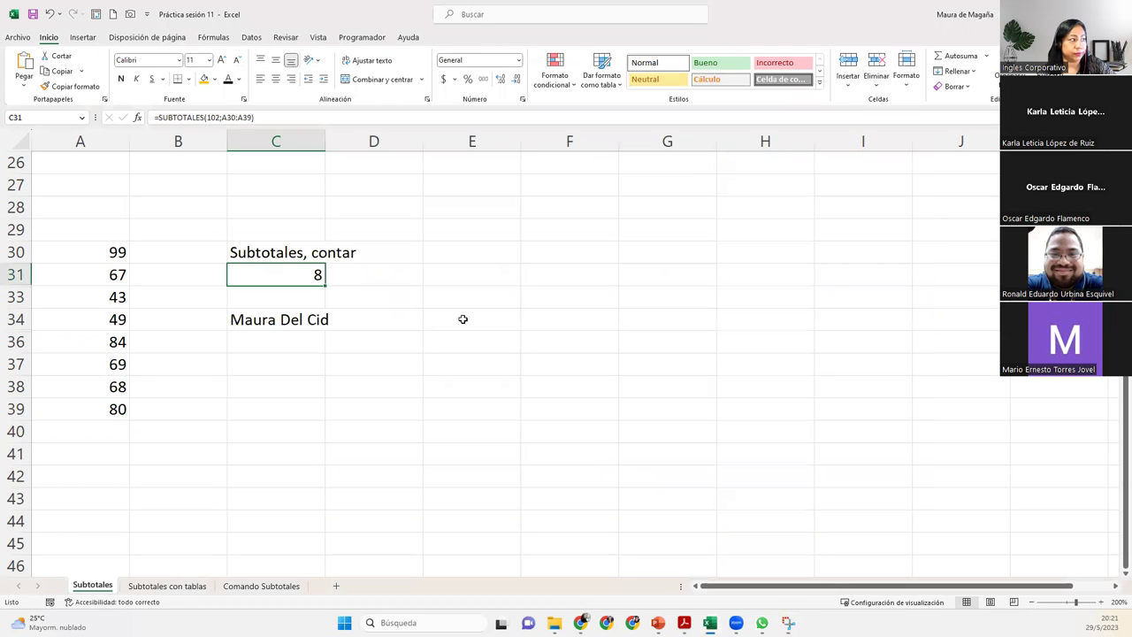
AutoFit column C so the 'Subtotales, contar' label fits within it
click(290, 367)
click(282, 390)
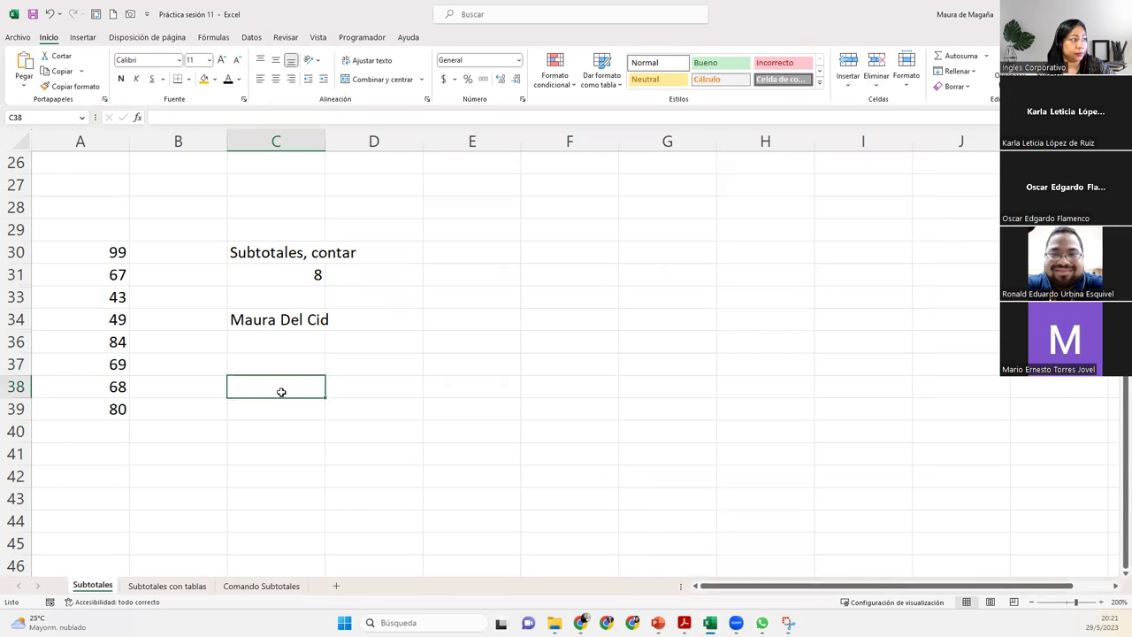
click(282, 404)
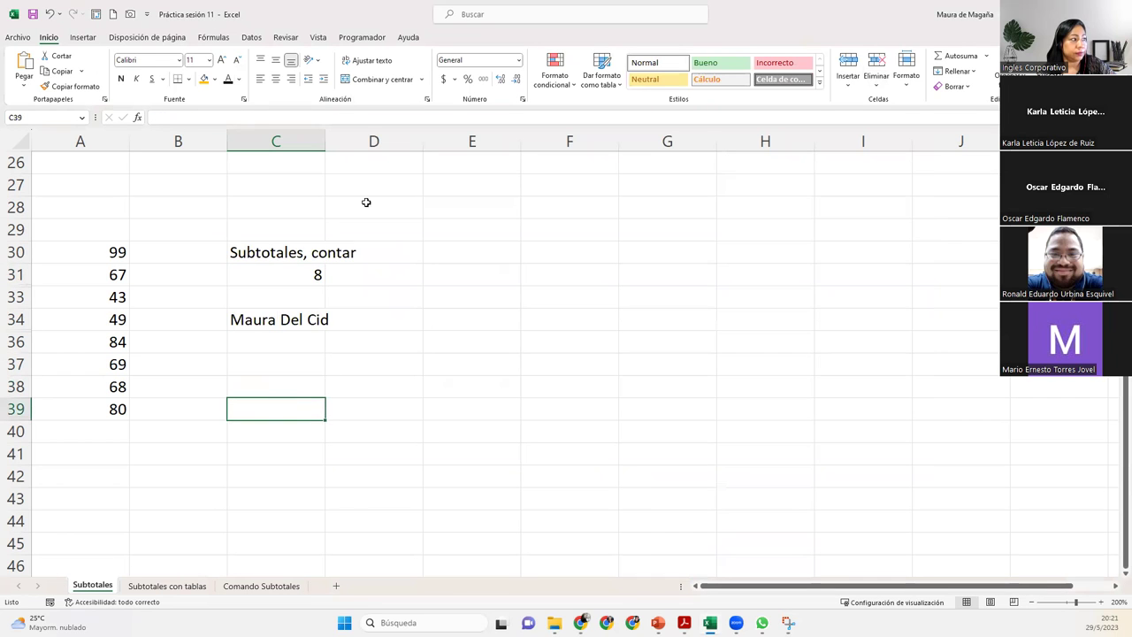
double_click(329, 139)
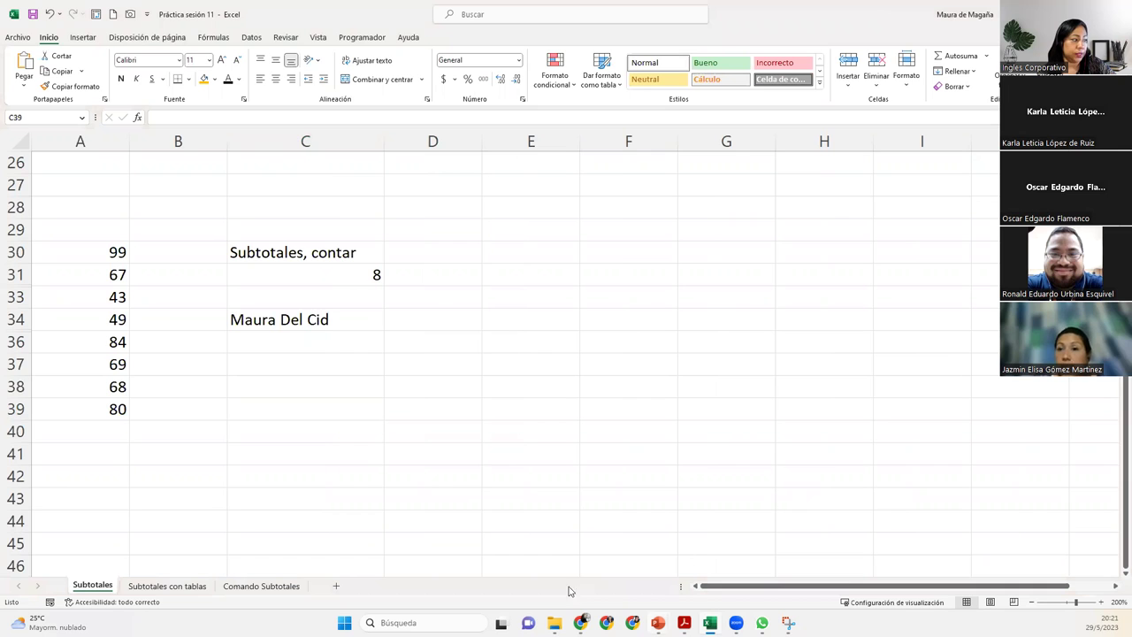
Open the Subtotales con tablas sheet and select its Cliente header cell A1
click(171, 593)
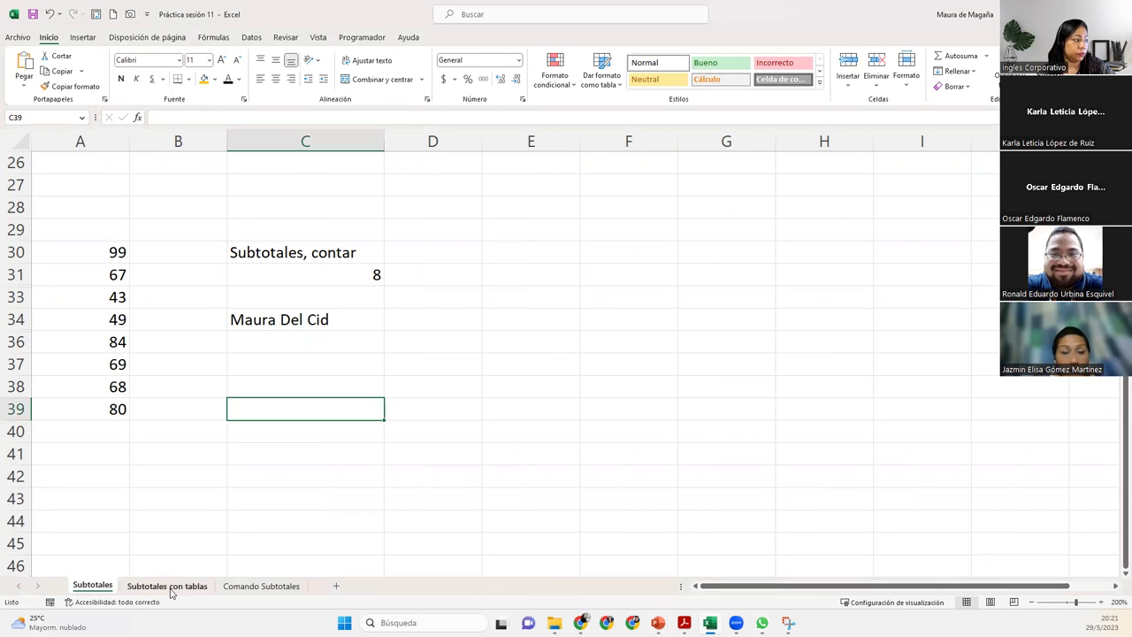
click(171, 588)
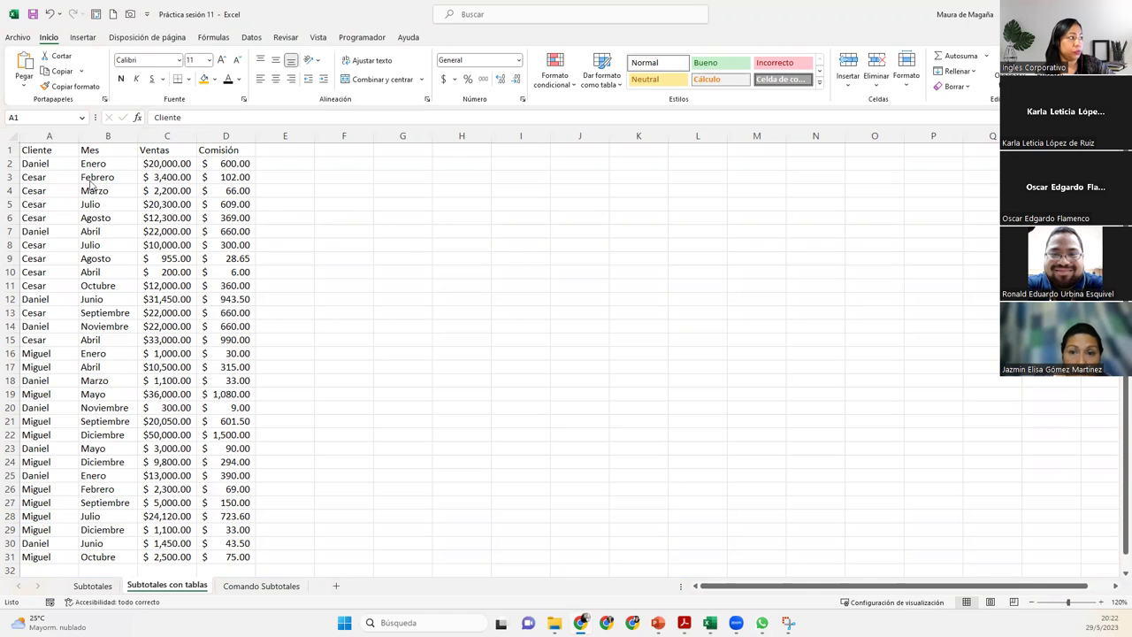
click(47, 147)
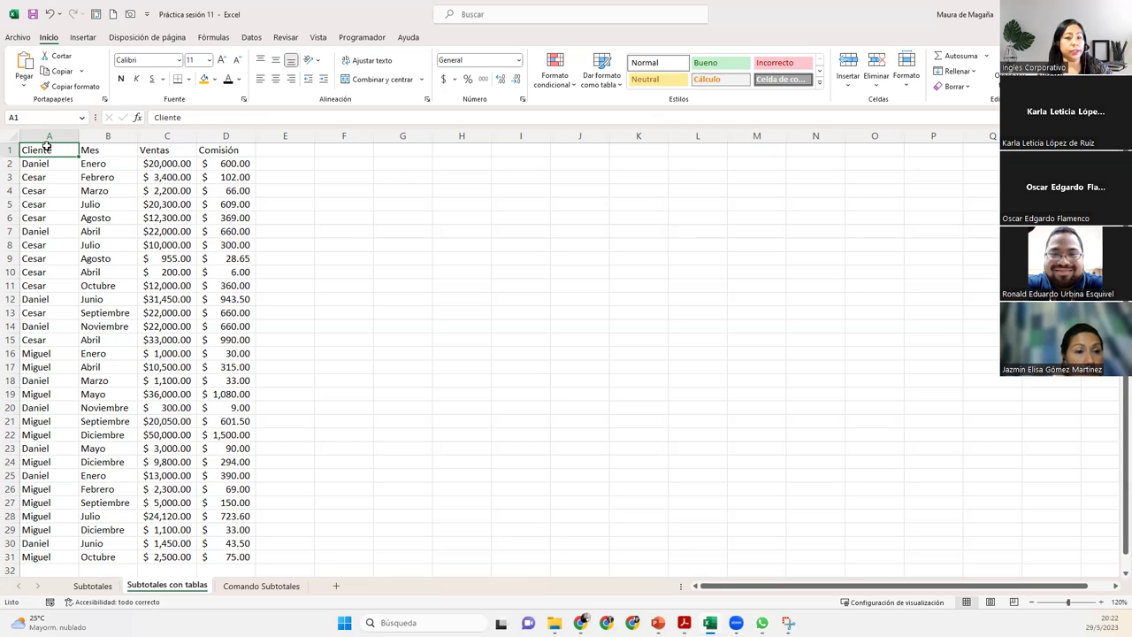
Select the sales list A1:D31 and pick a green table style, bringing up Crear tabla
key(ctrl+shift+Right)
key(ctrl+shift+Down)
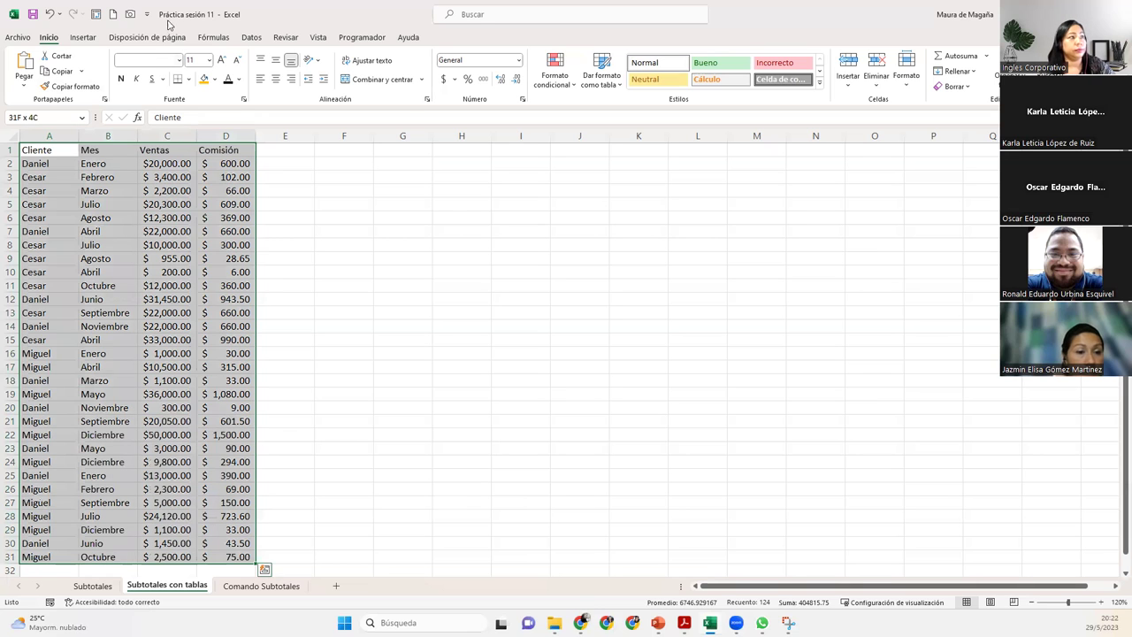
click(602, 77)
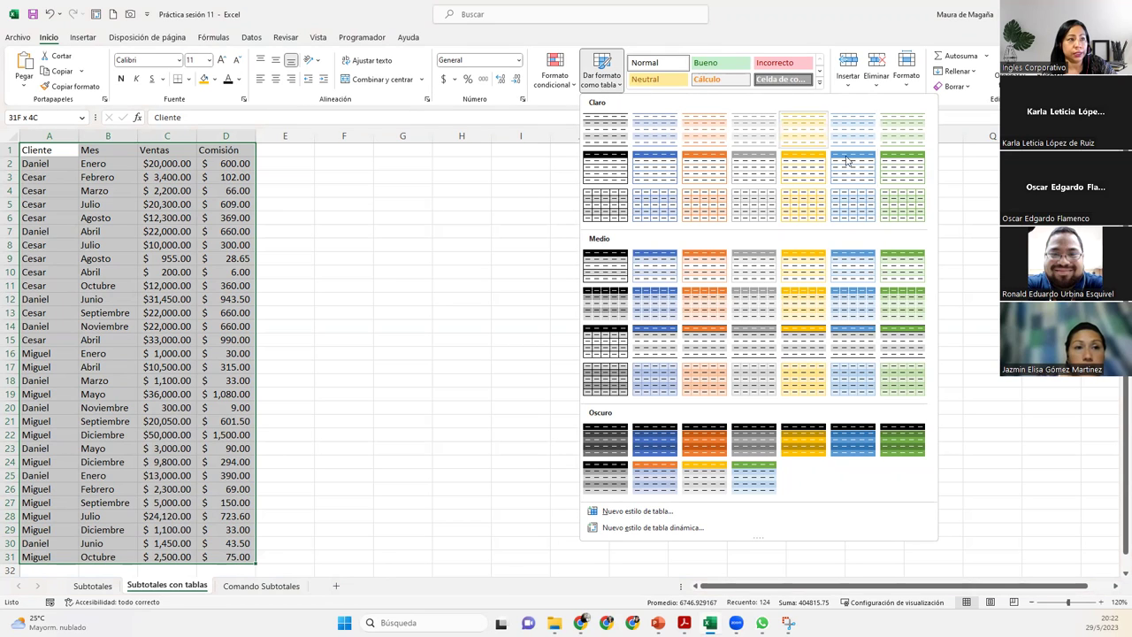
click(905, 167)
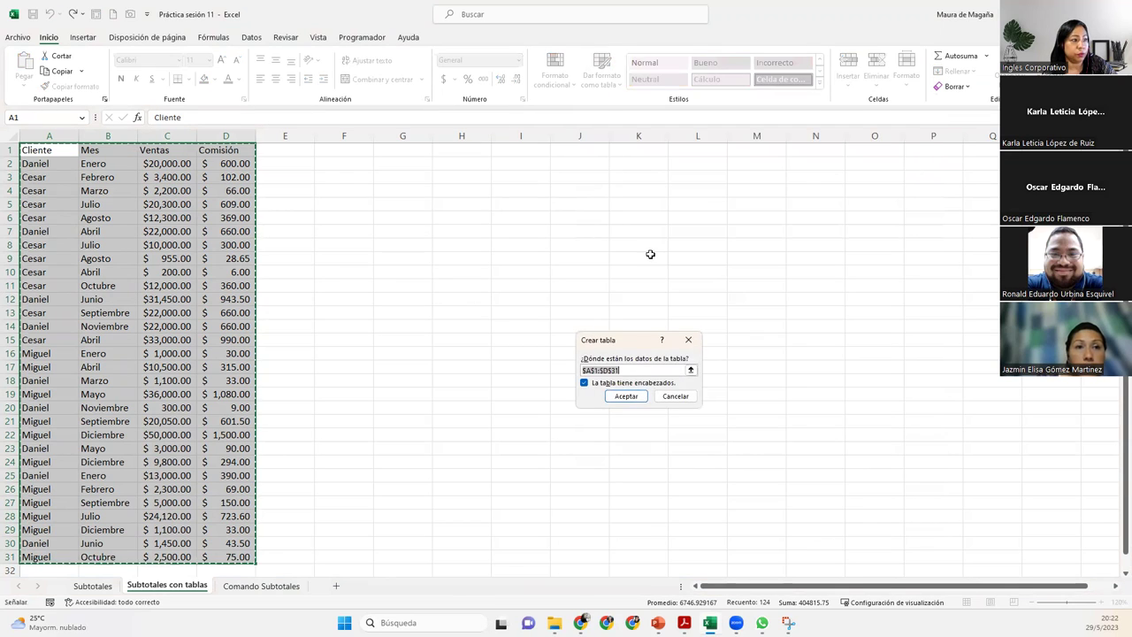
click(612, 397)
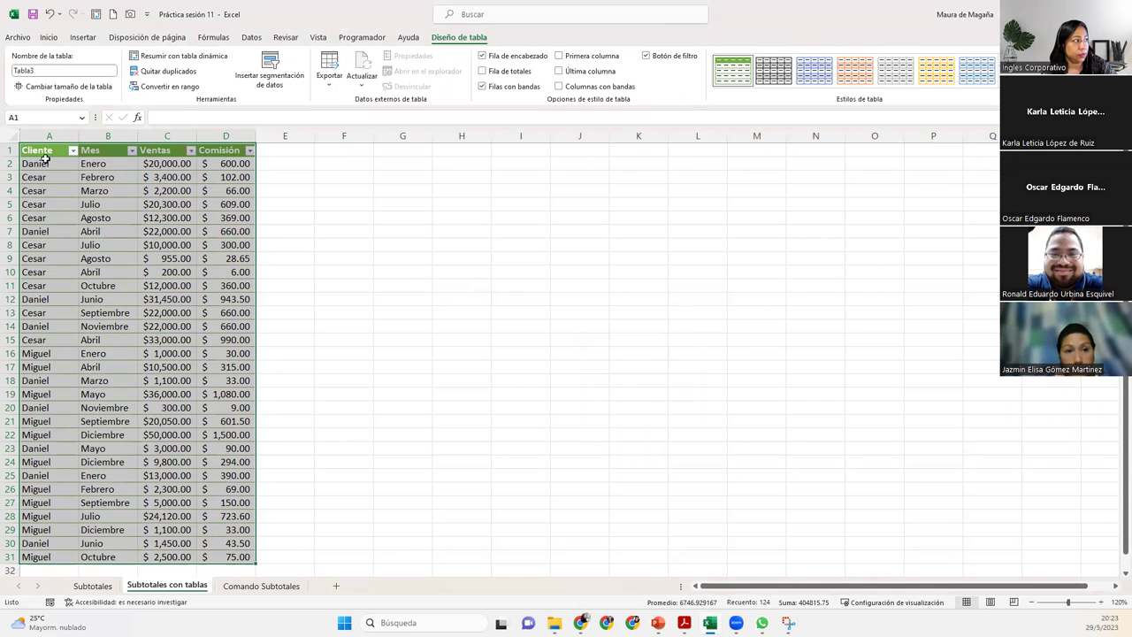
click(76, 153)
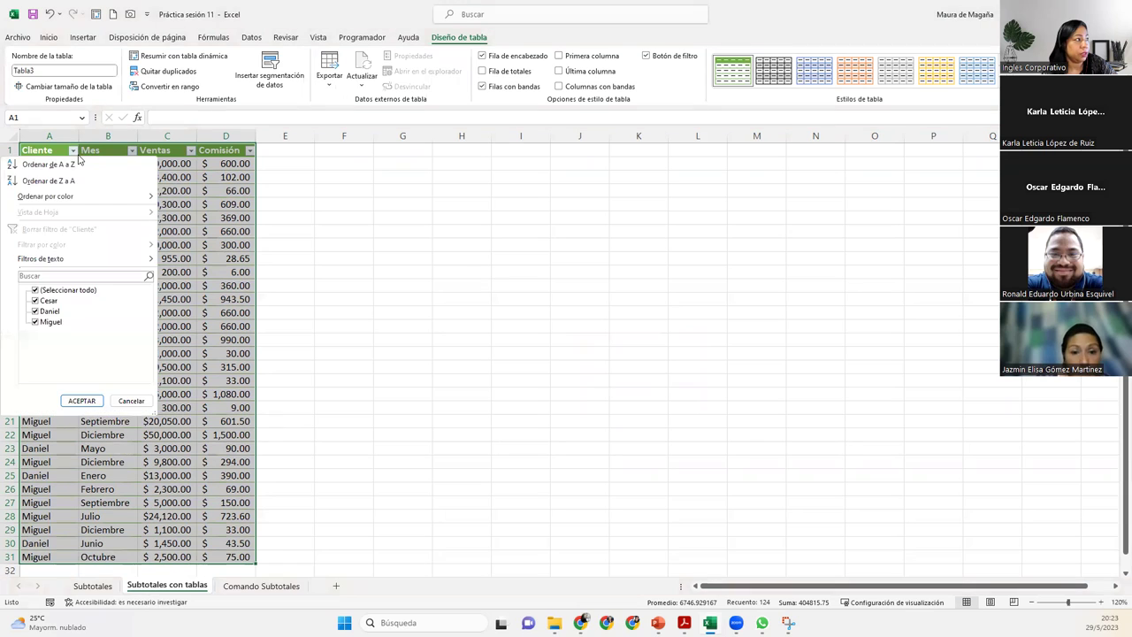
key(Escape)
click(130, 152)
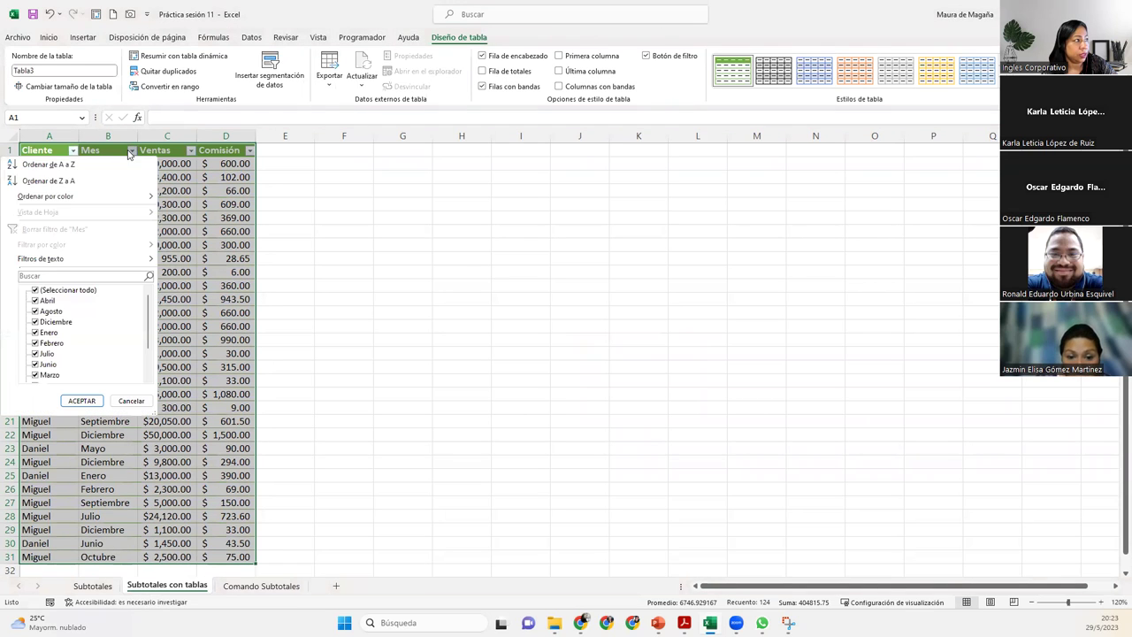
click(176, 177)
click(176, 177)
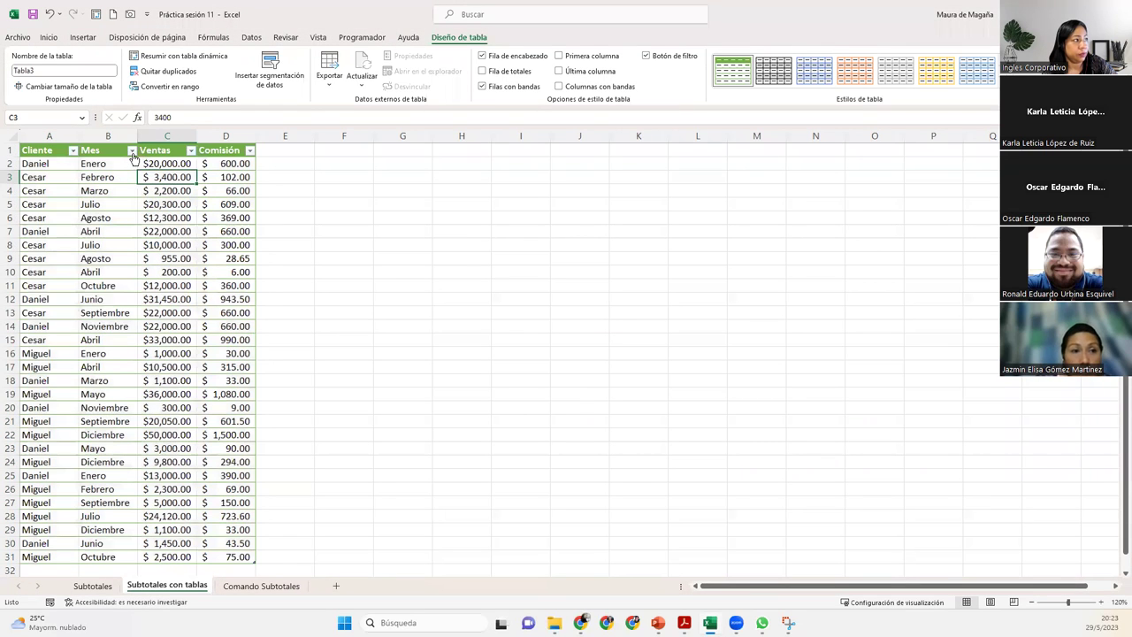
click(132, 151)
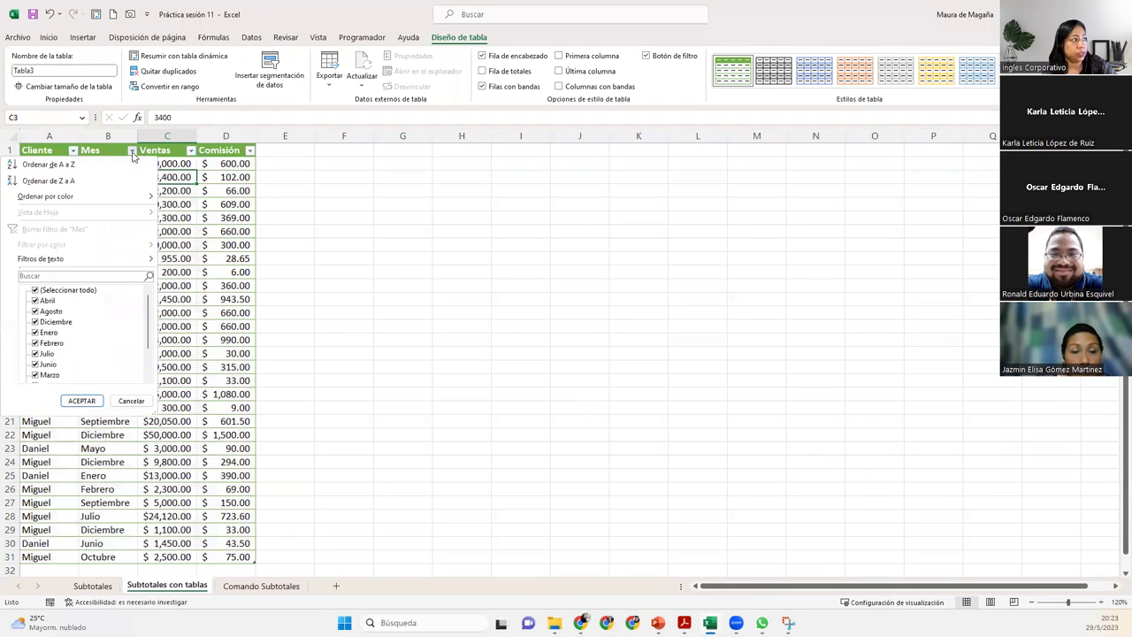
click(35, 291)
click(35, 291)
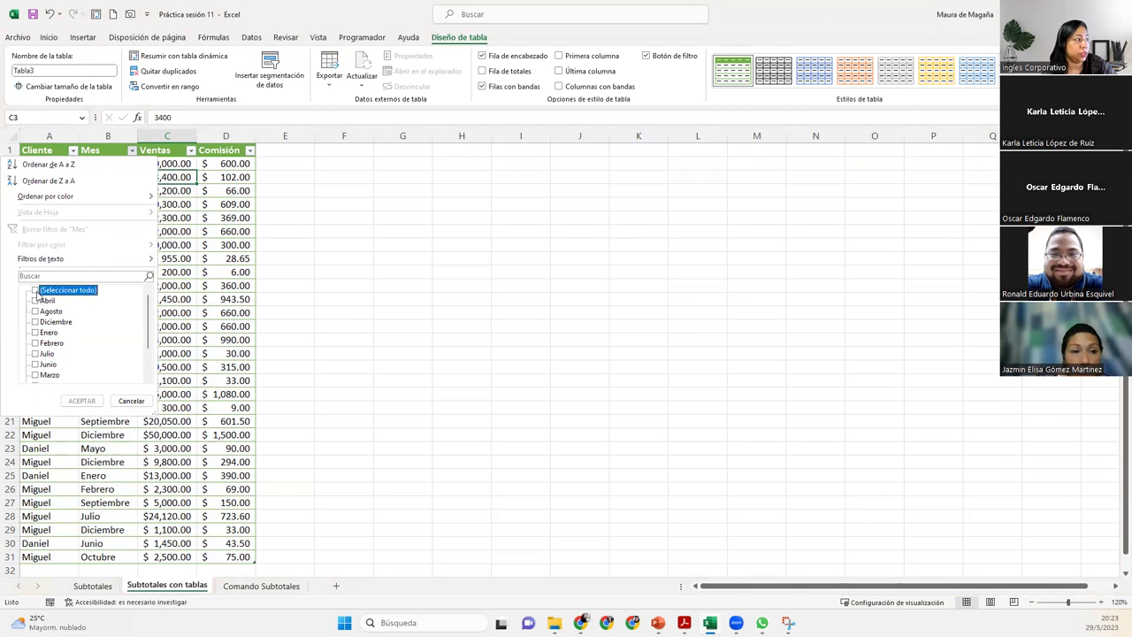
click(35, 322)
click(81, 401)
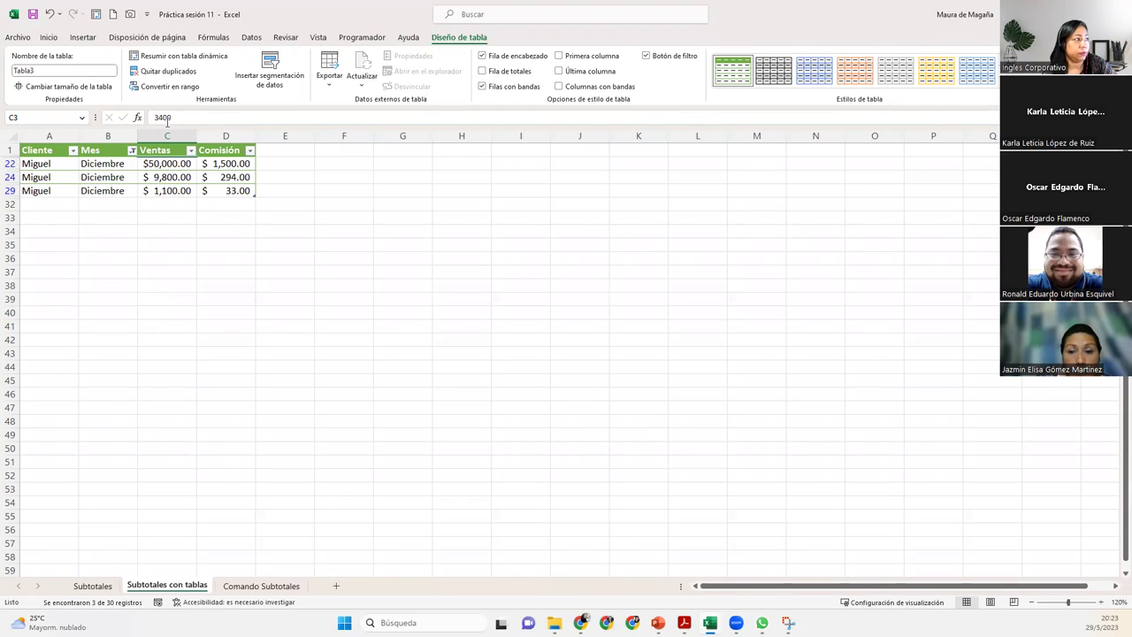
click(132, 151)
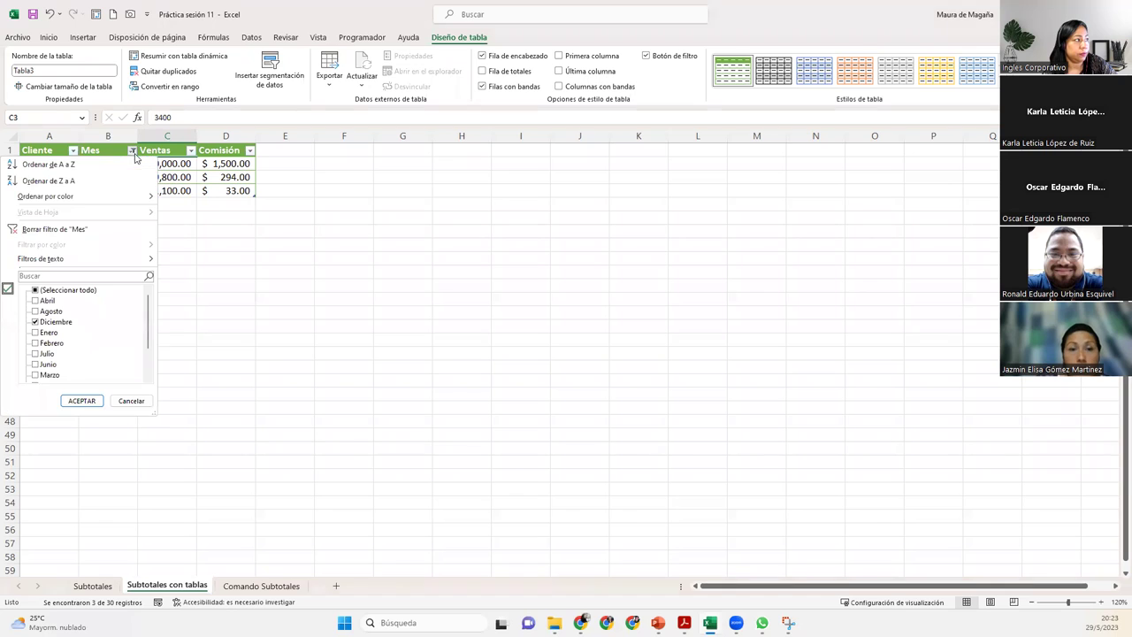
click(35, 290)
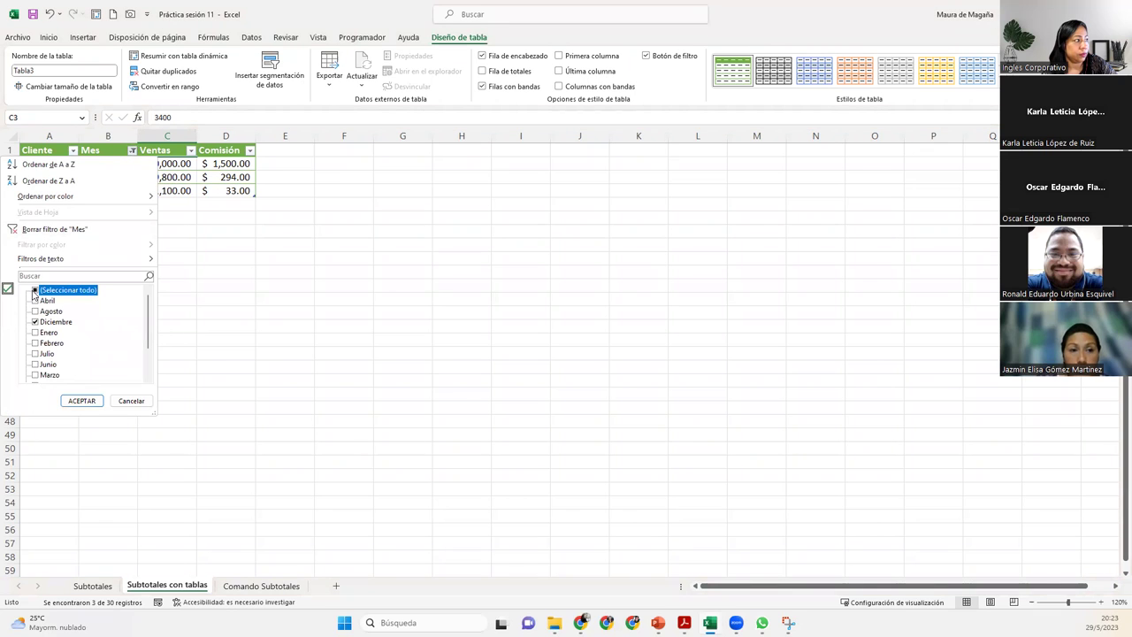
click(83, 400)
click(232, 236)
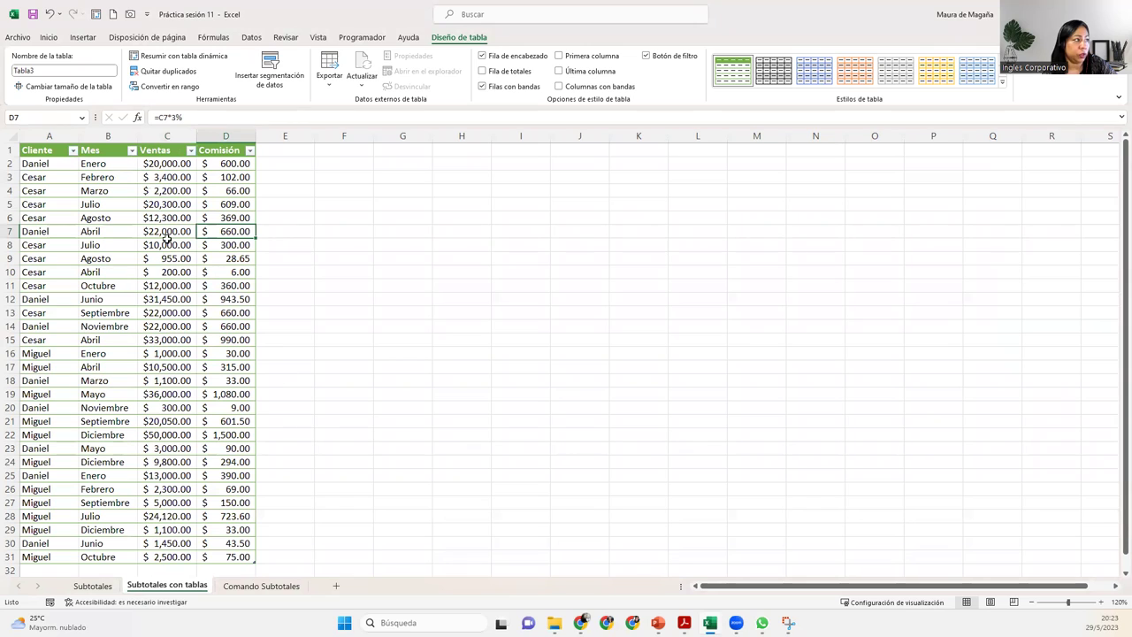
Turn on Fila de totales and autofit column D to show the $11,790.75 Comisión total in D32
click(483, 72)
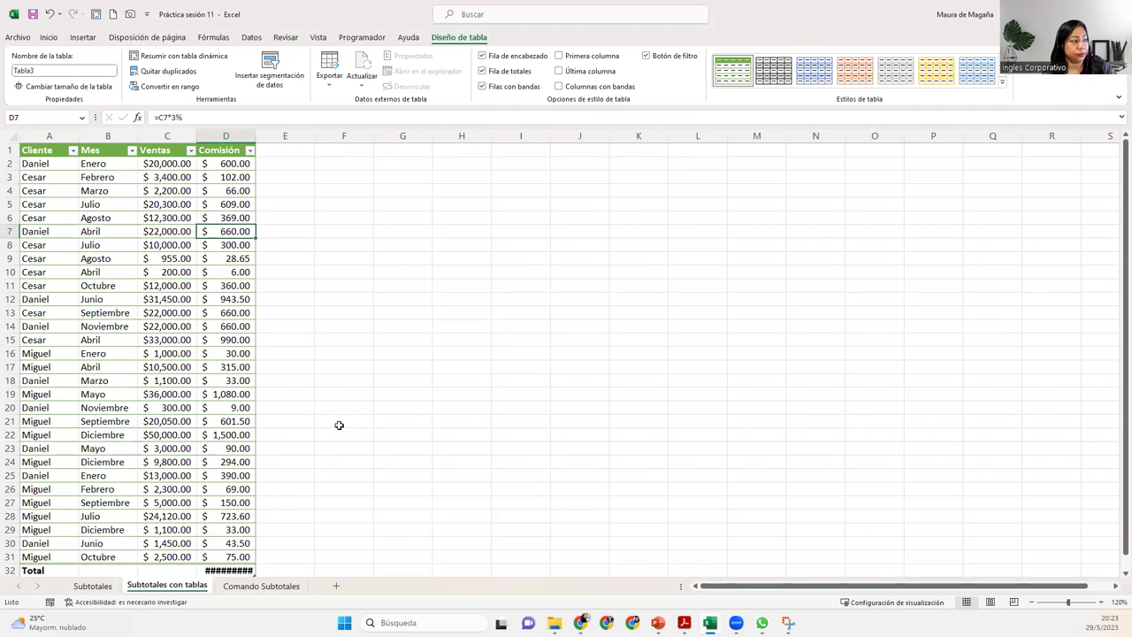
double_click(257, 138)
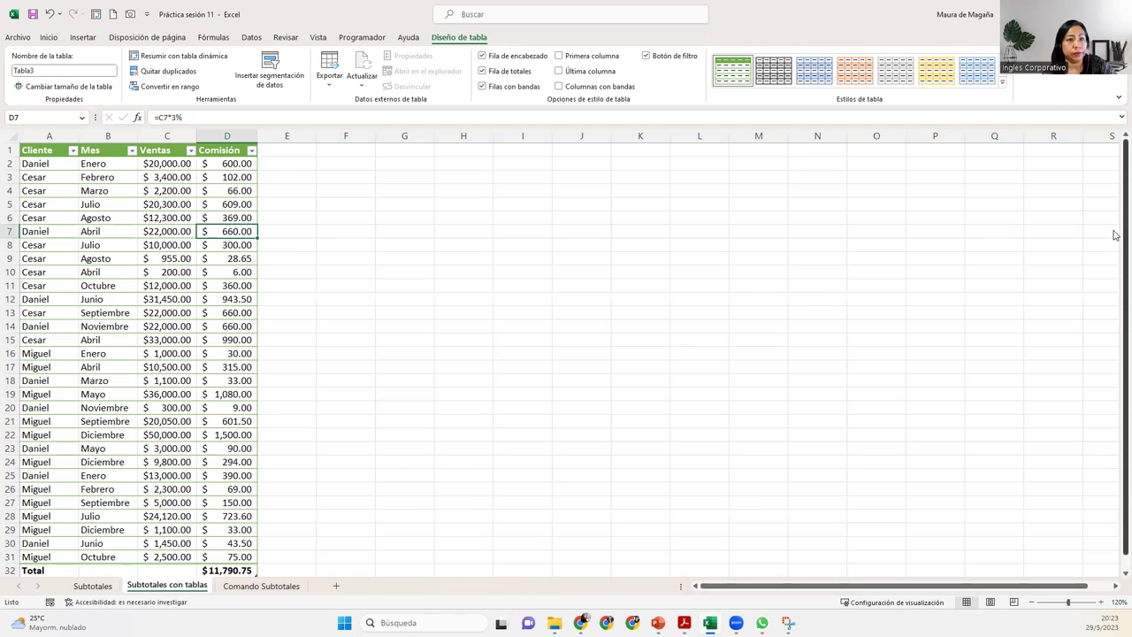
scroll(1117, 234, down, 1)
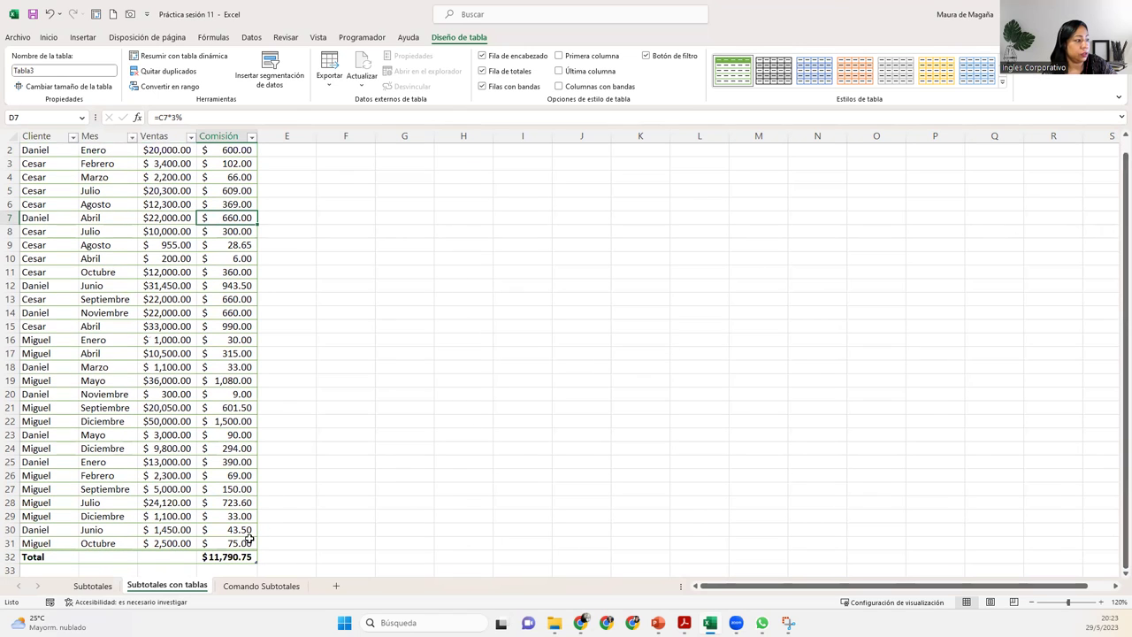
click(228, 556)
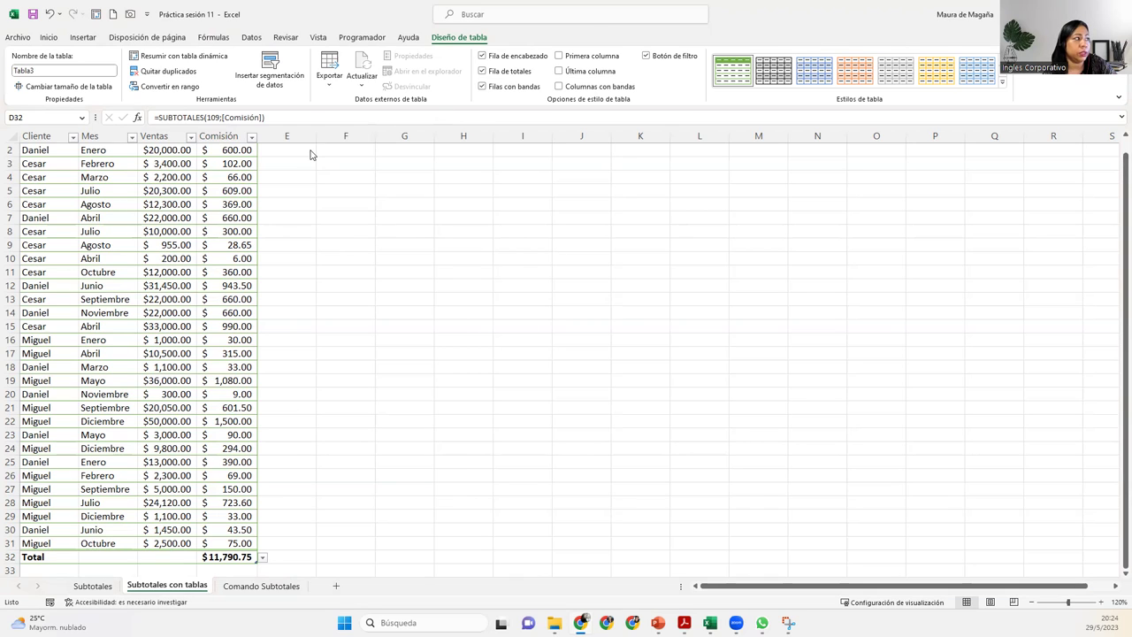
Filter the Mes column to Agosto only, then to Julio only
click(132, 138)
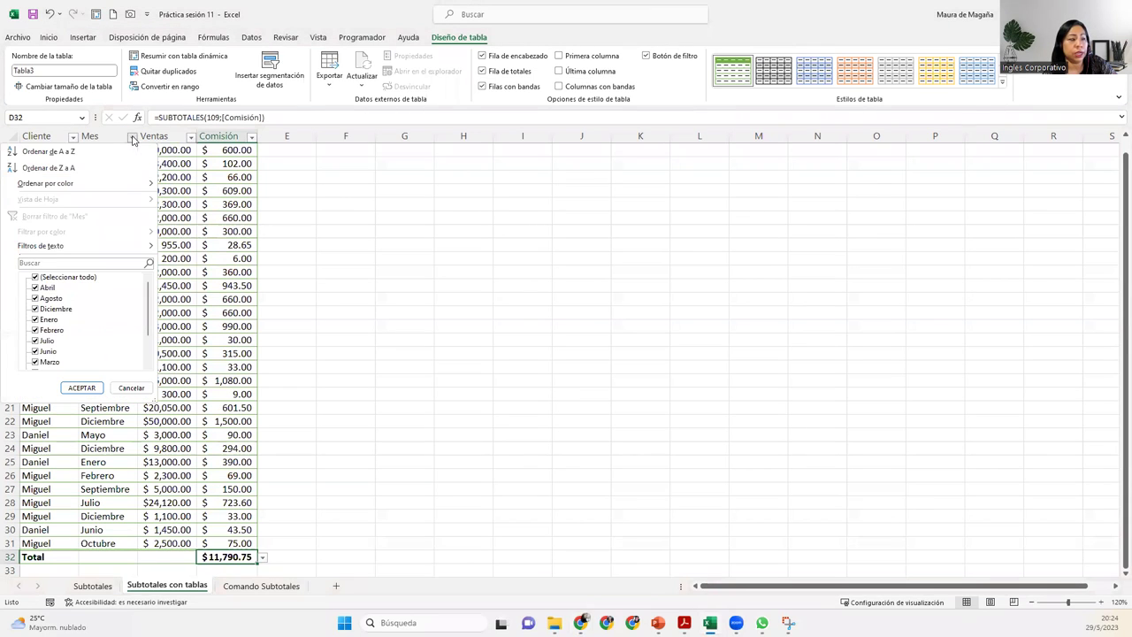
click(36, 278)
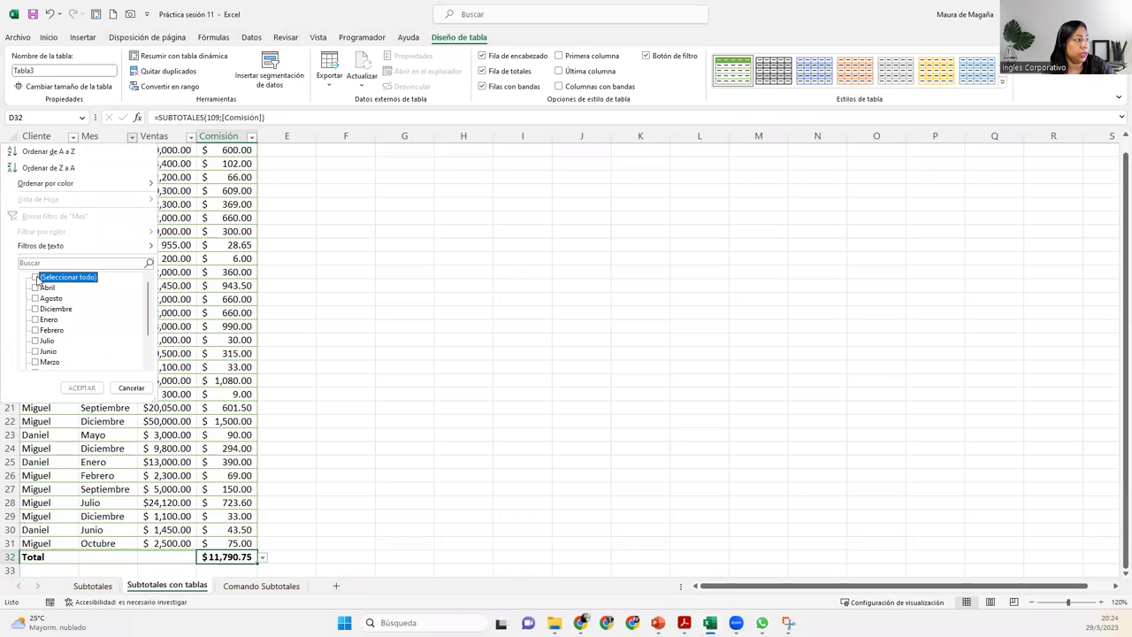
click(36, 299)
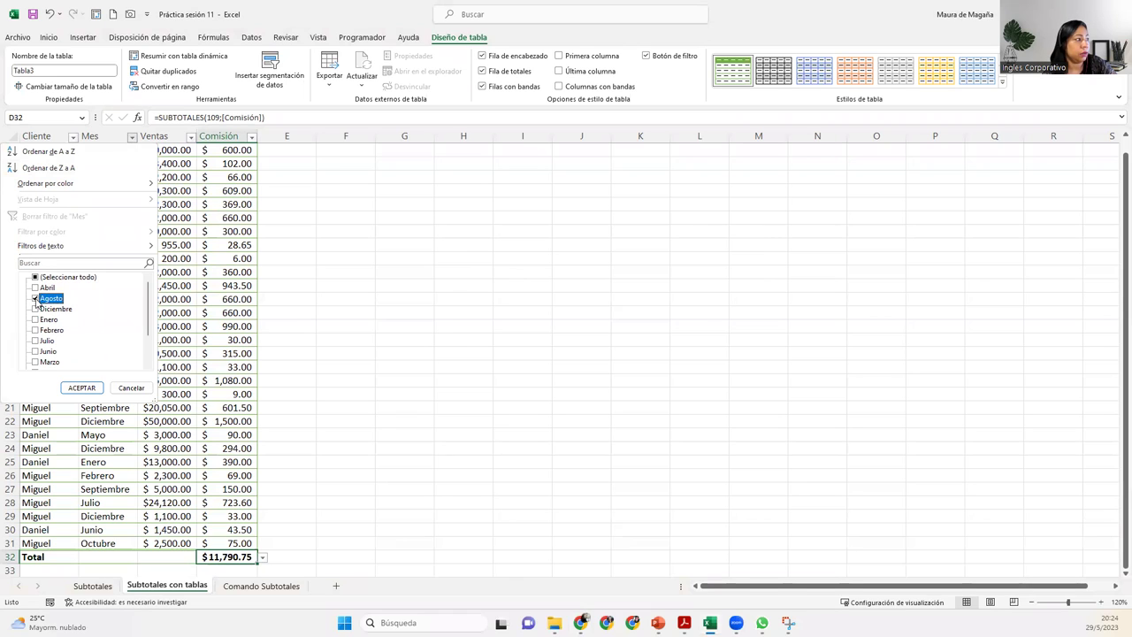
click(82, 387)
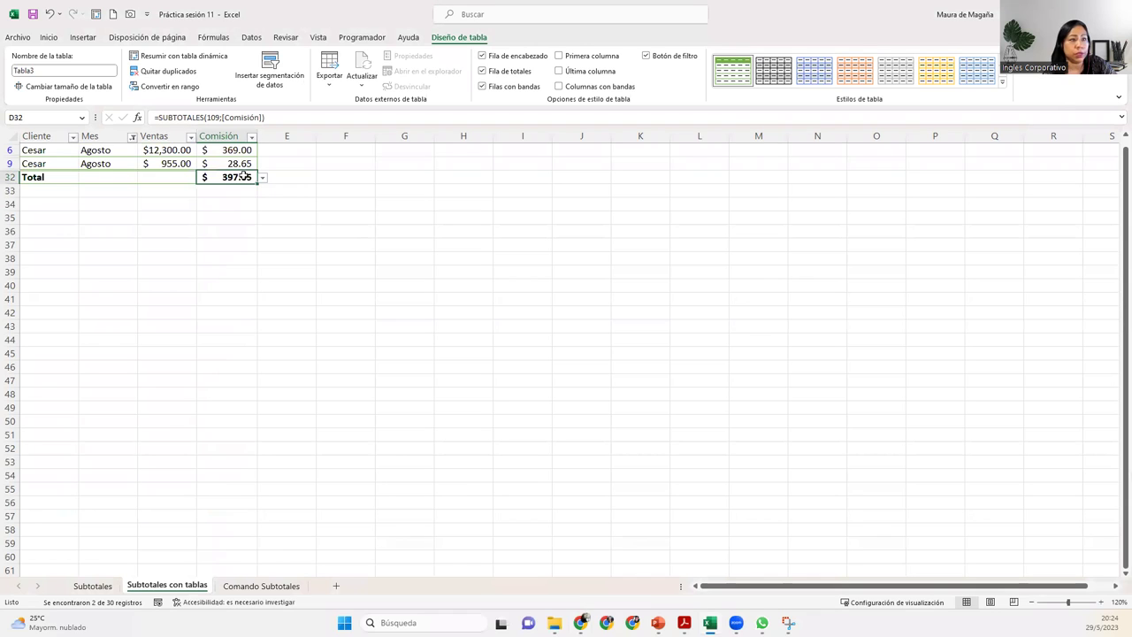
click(132, 137)
click(35, 299)
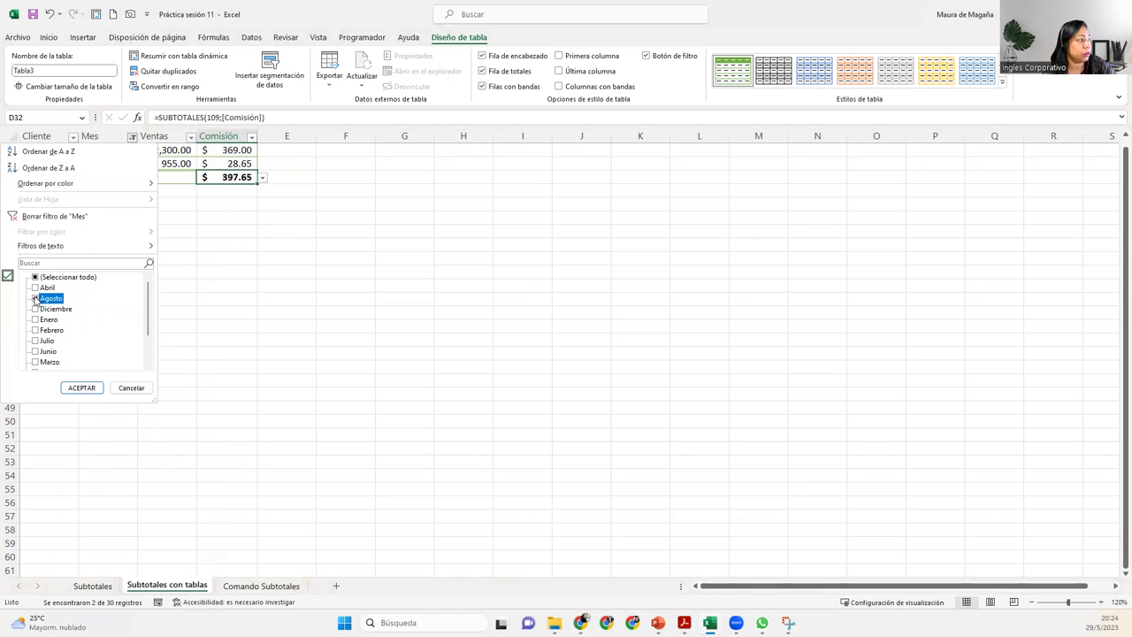
click(35, 342)
click(82, 387)
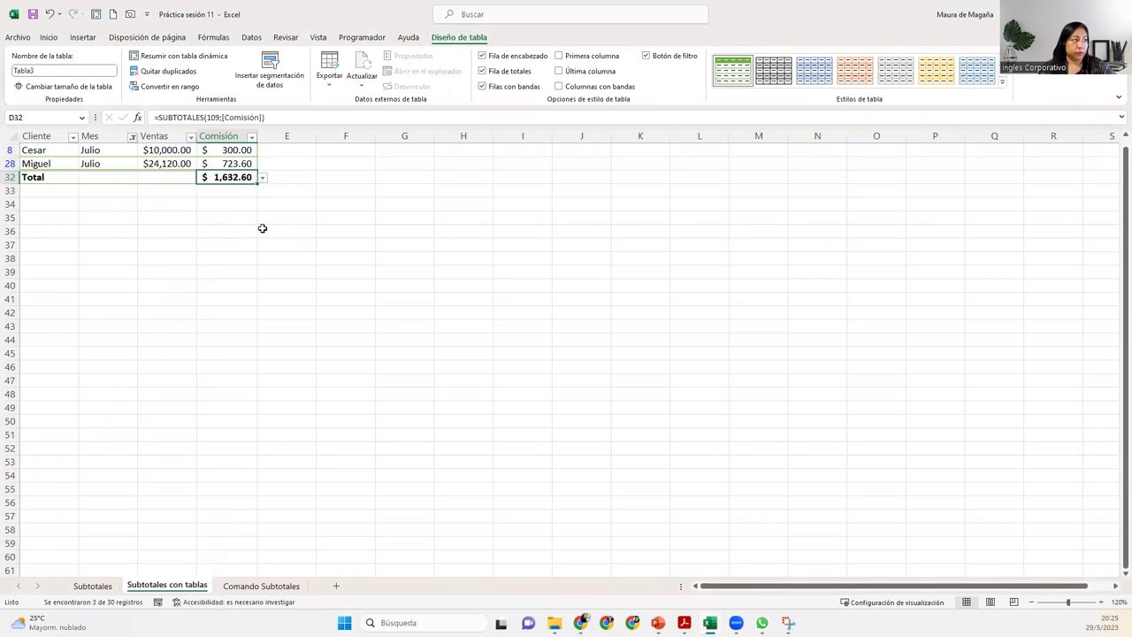
Change the Ventas total in C32 to Promedio and widen column C to fit
click(183, 177)
click(203, 179)
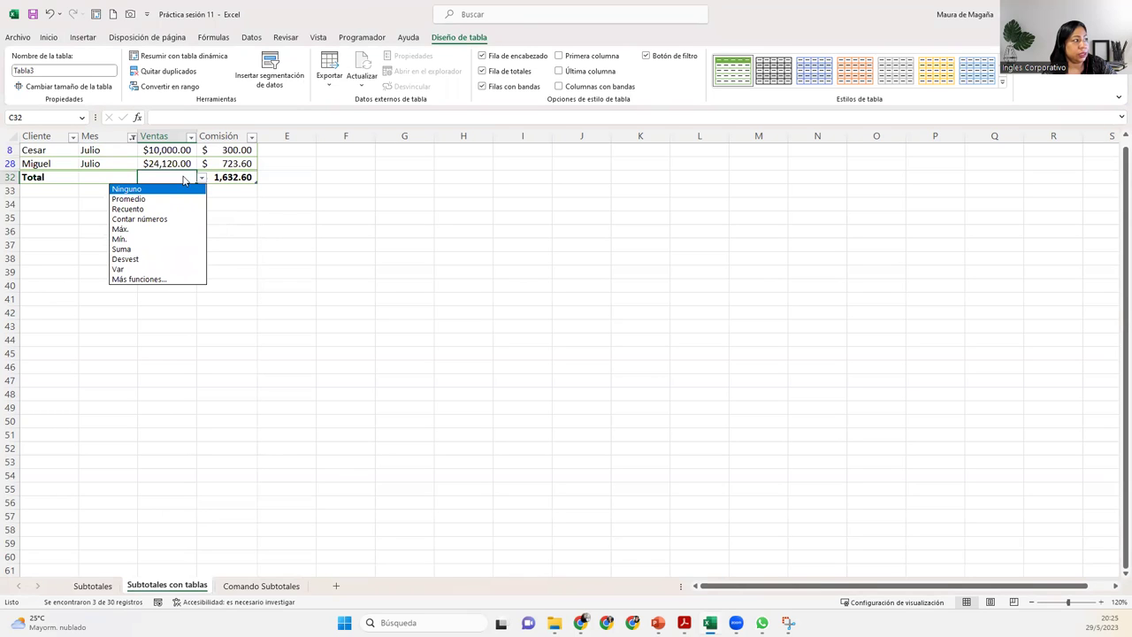
click(170, 201)
drag(197, 128, 210, 128)
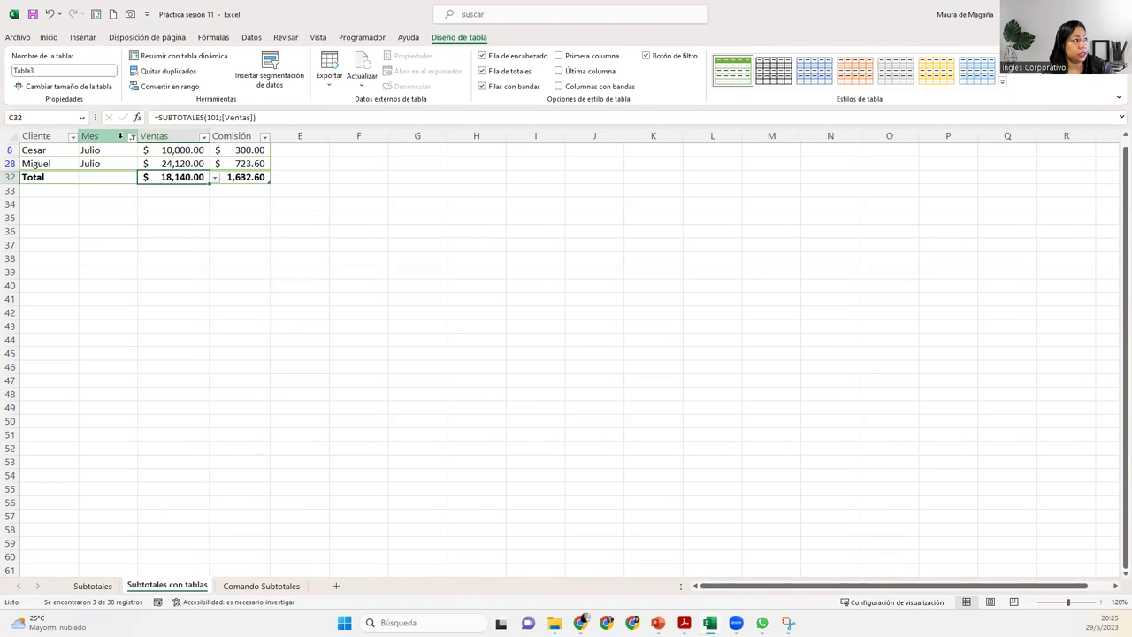
Filter Mes to Septiembre only, then restore all months with Seleccionar todo
click(131, 139)
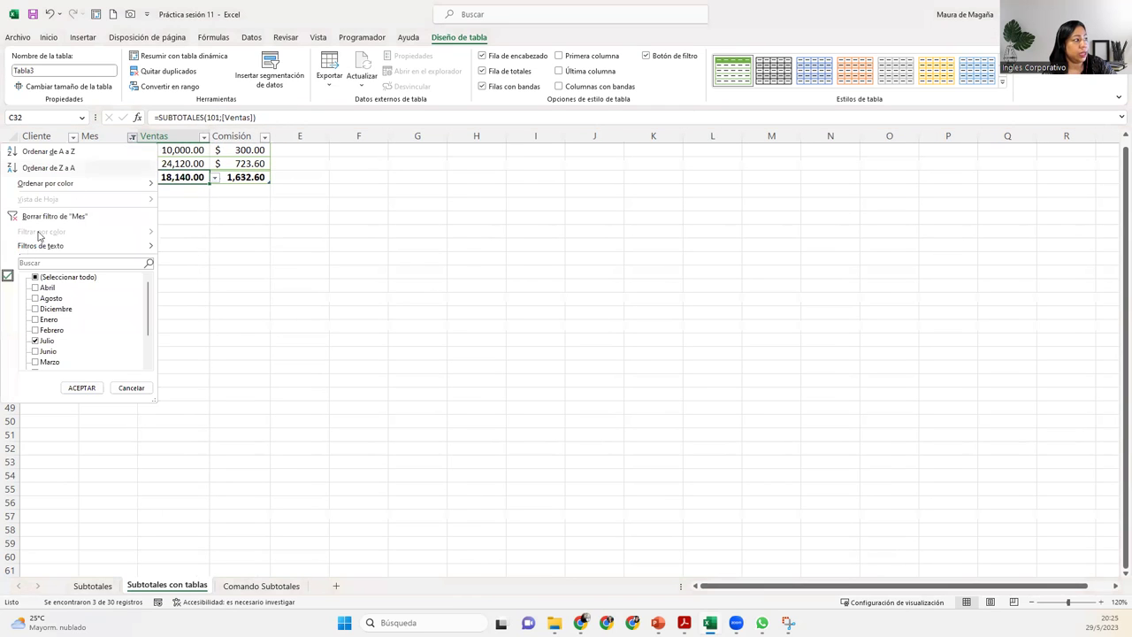
click(35, 342)
drag(147, 310, 147, 349)
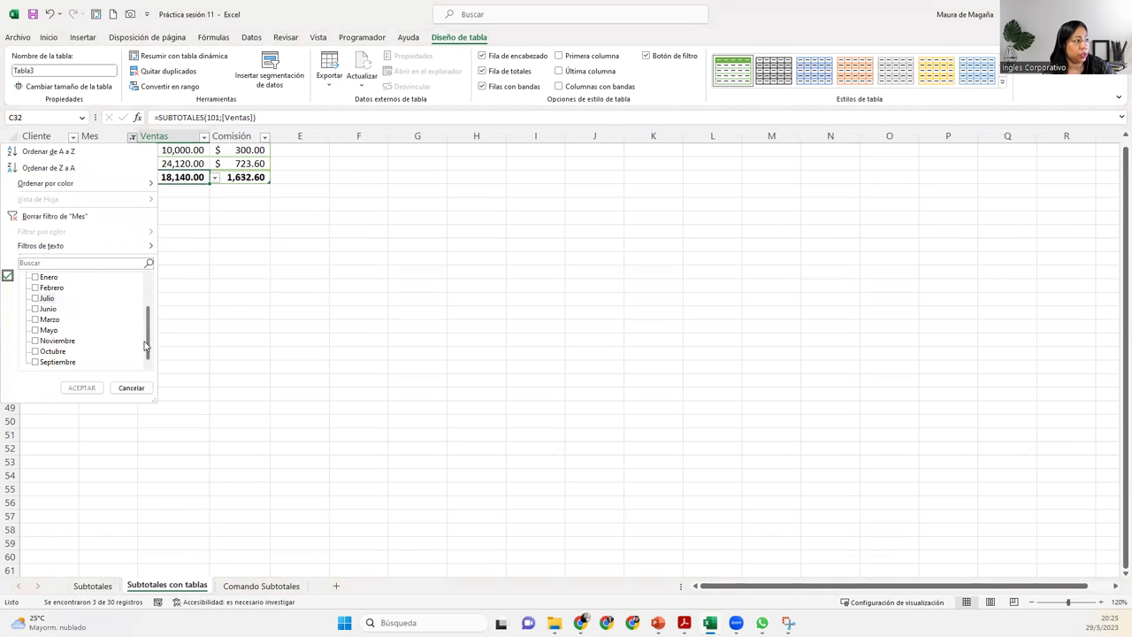
click(35, 363)
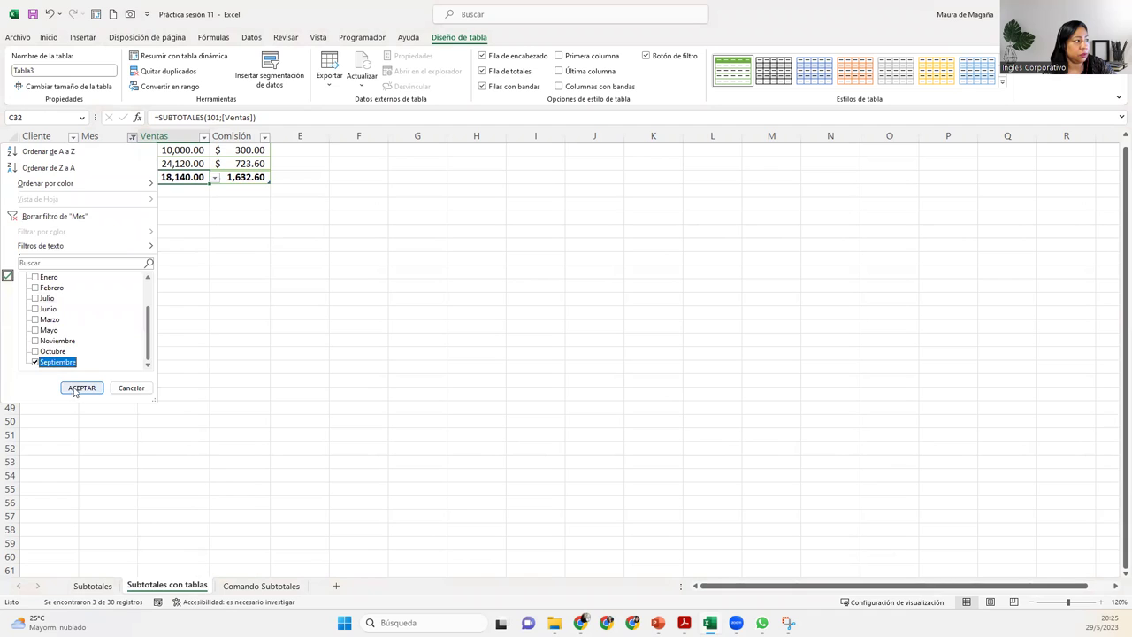
click(74, 388)
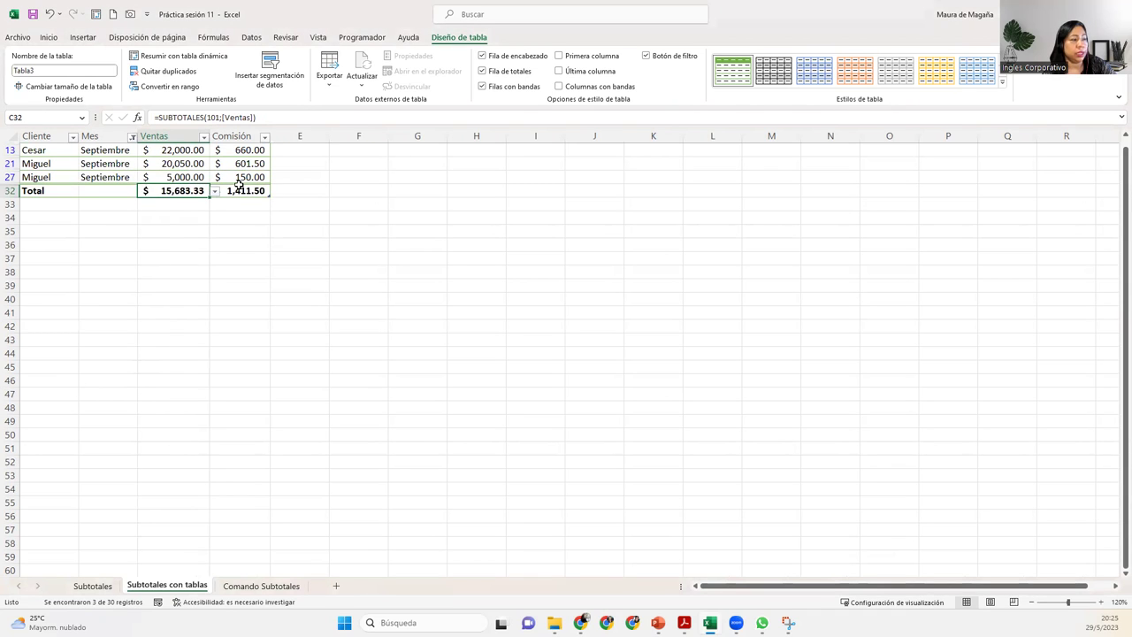
click(133, 137)
click(40, 278)
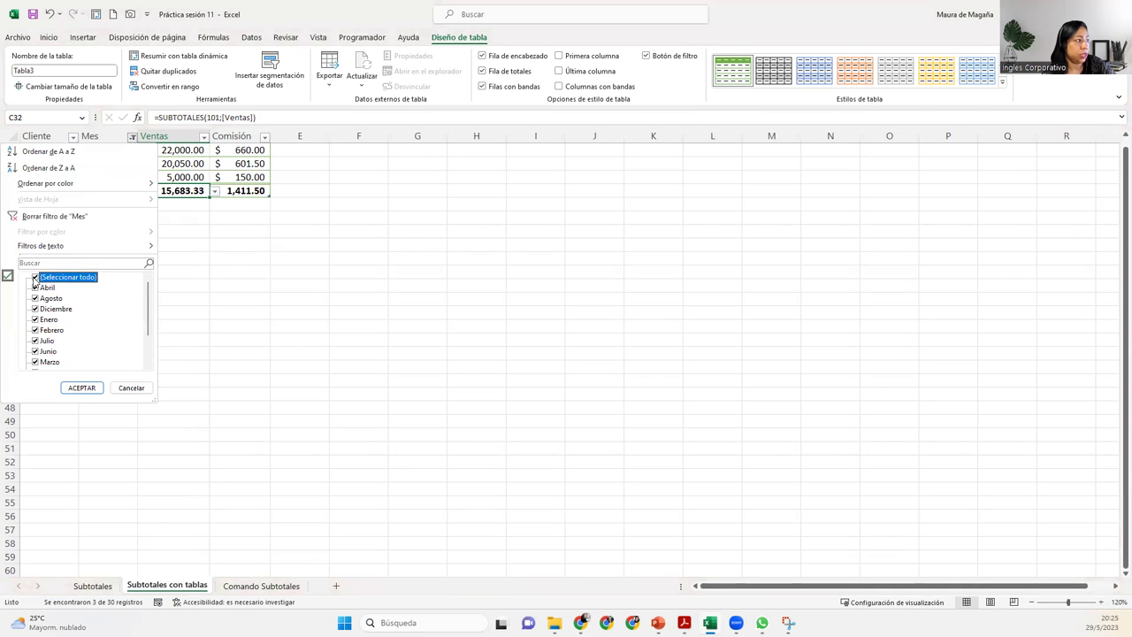
click(82, 387)
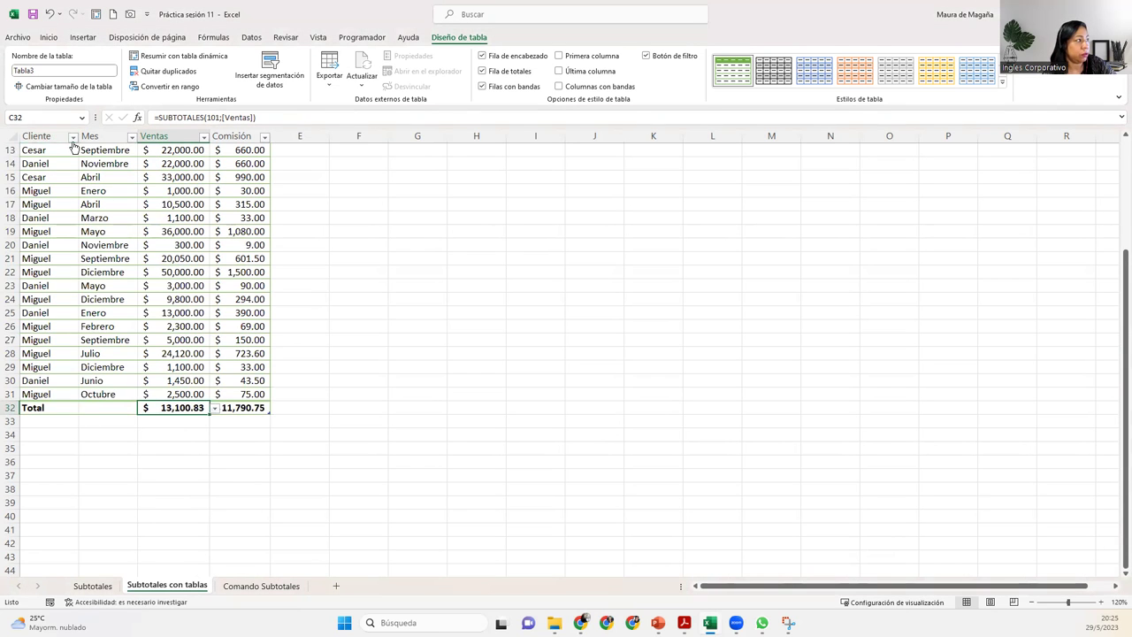
Filter the Cliente column to show only Daniel's rows
click(73, 137)
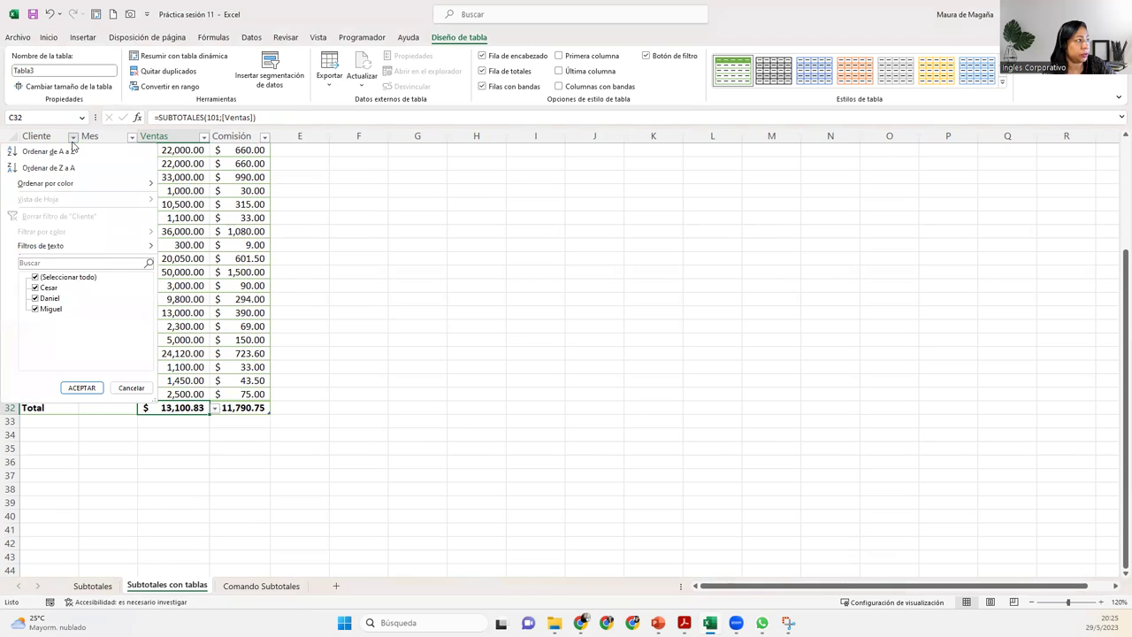
click(35, 277)
click(36, 299)
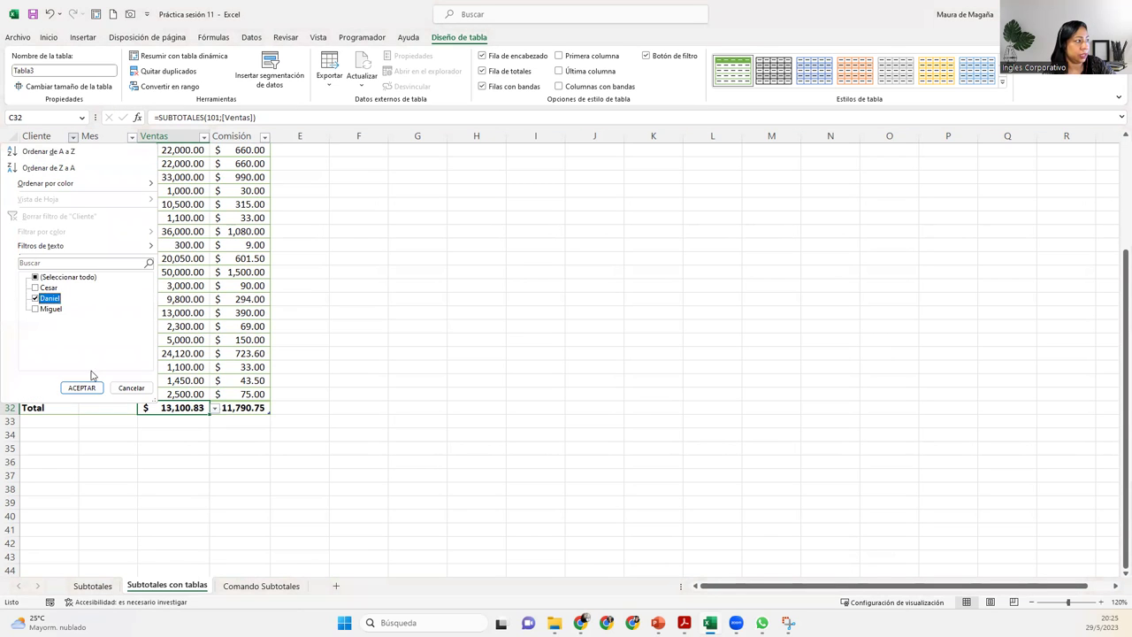
click(89, 388)
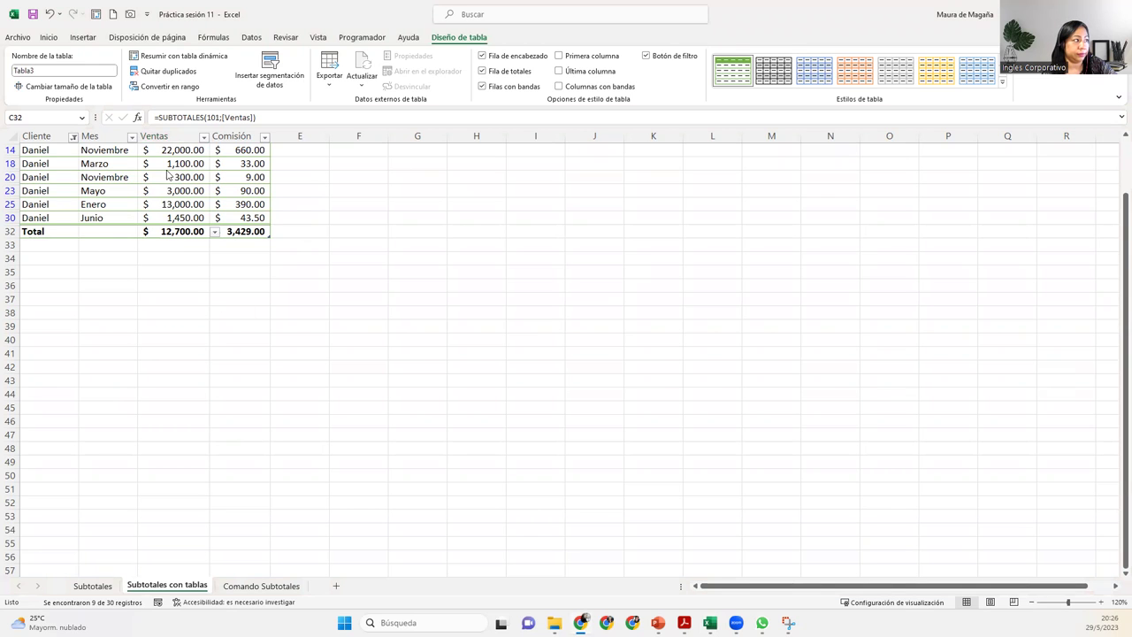
Set the Ventas total back to Suma and the Comisión total in D32 to Promedio
click(215, 233)
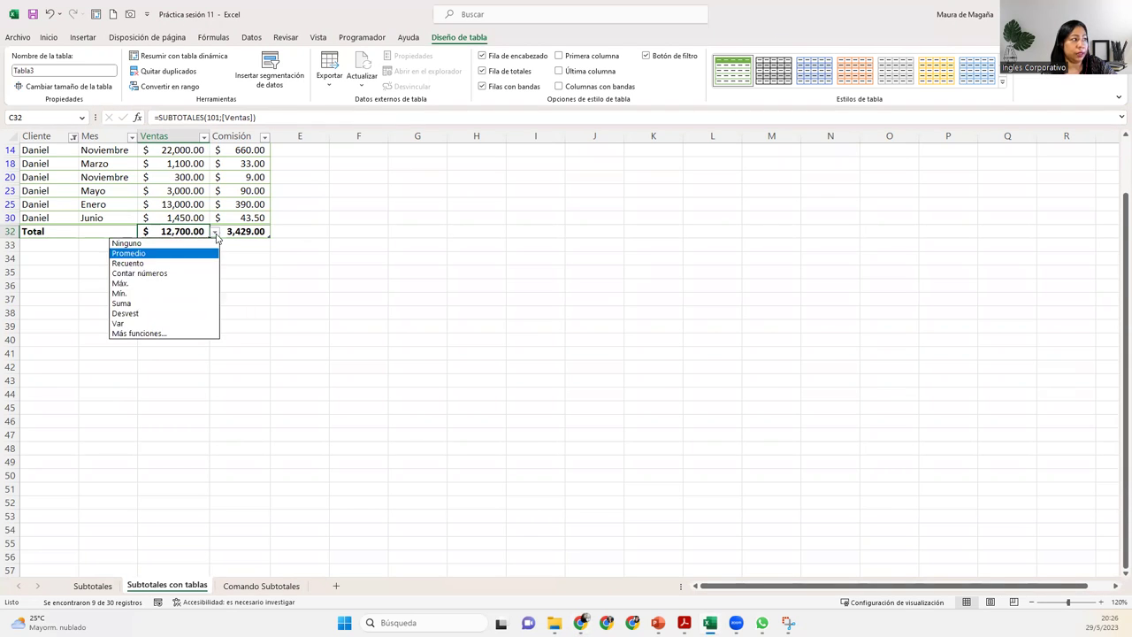
click(138, 304)
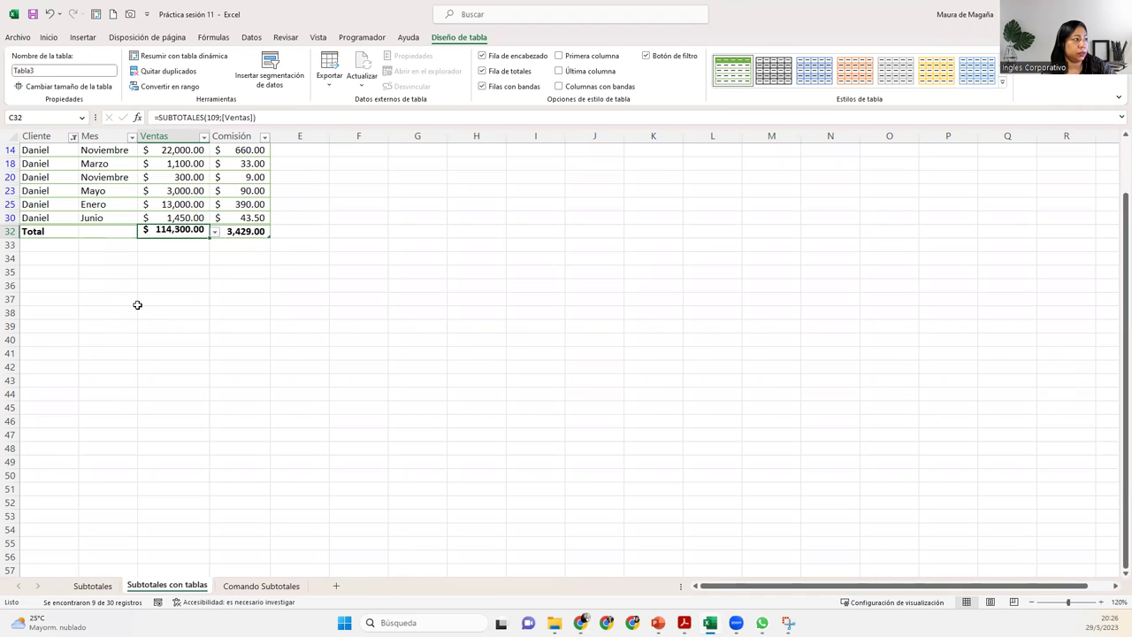
click(263, 232)
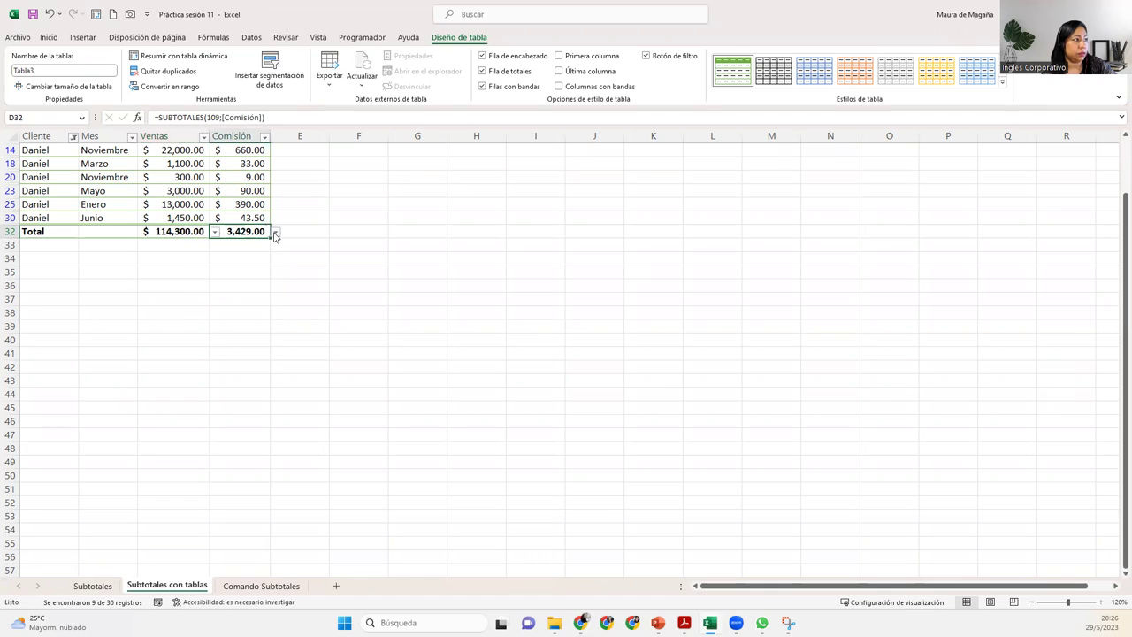
click(275, 232)
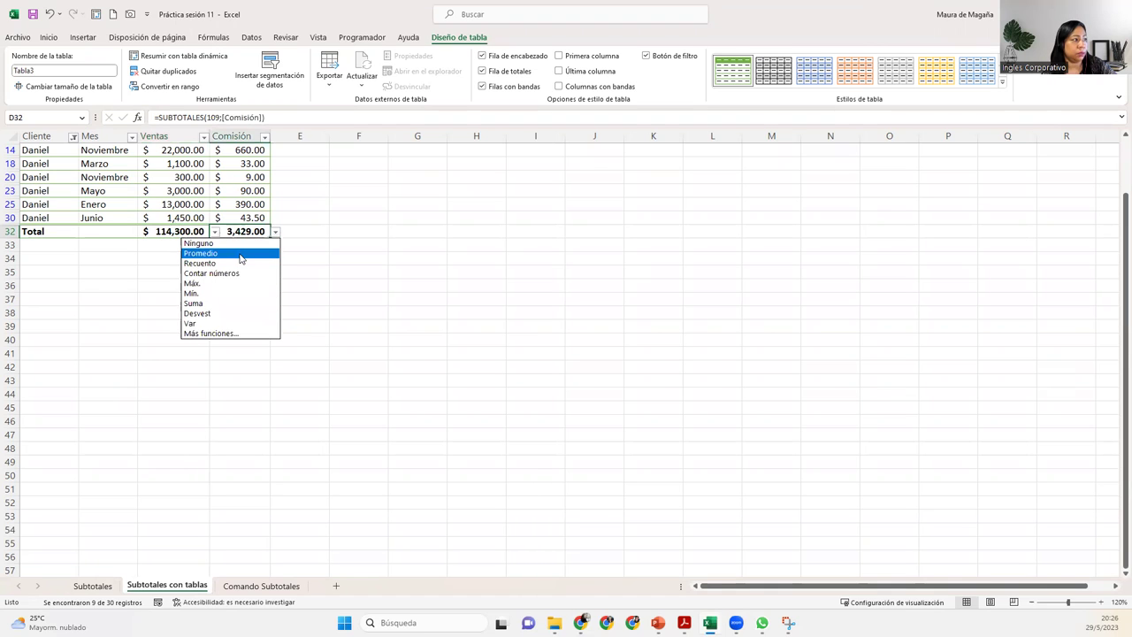
click(239, 258)
Set the Mes total in B32 to Recuento, counting 9 entries
click(196, 231)
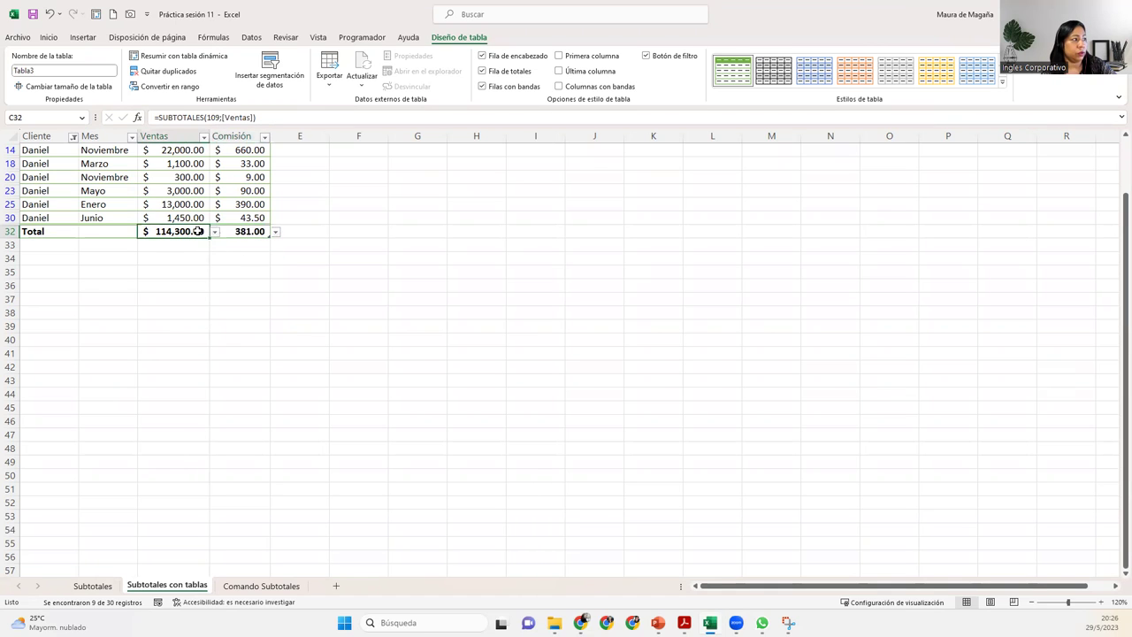
click(214, 232)
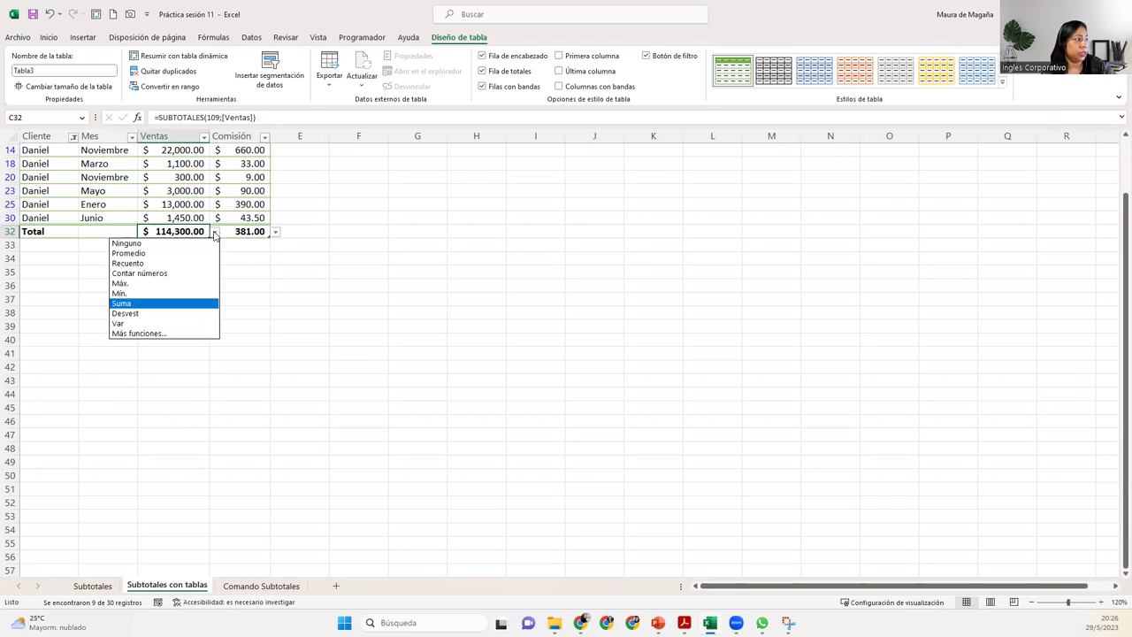
click(117, 235)
click(115, 232)
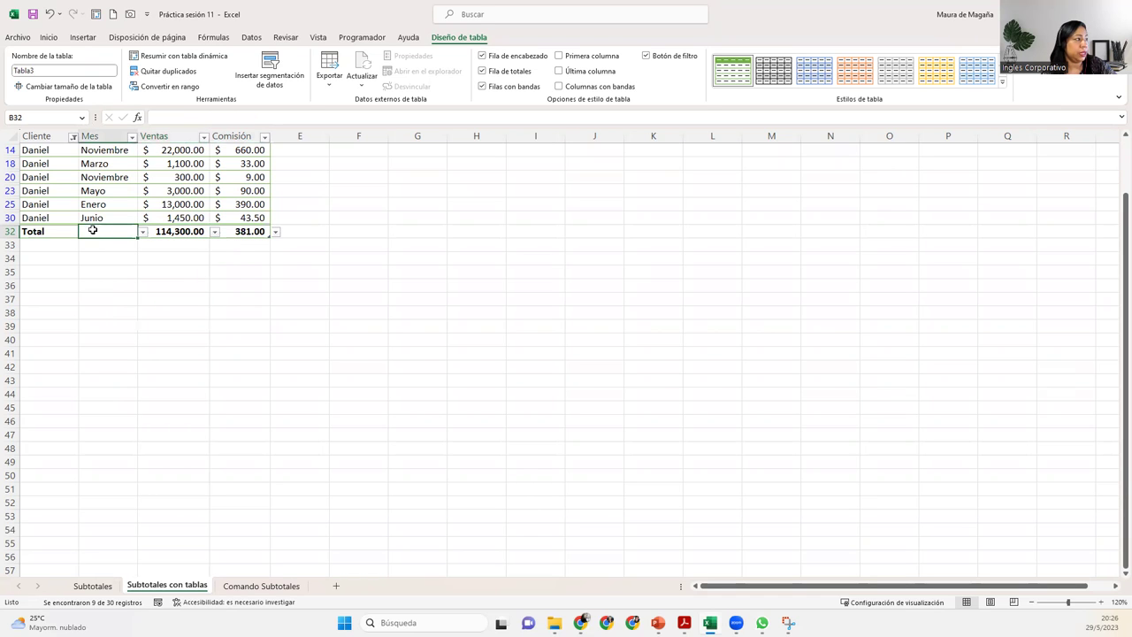
click(142, 233)
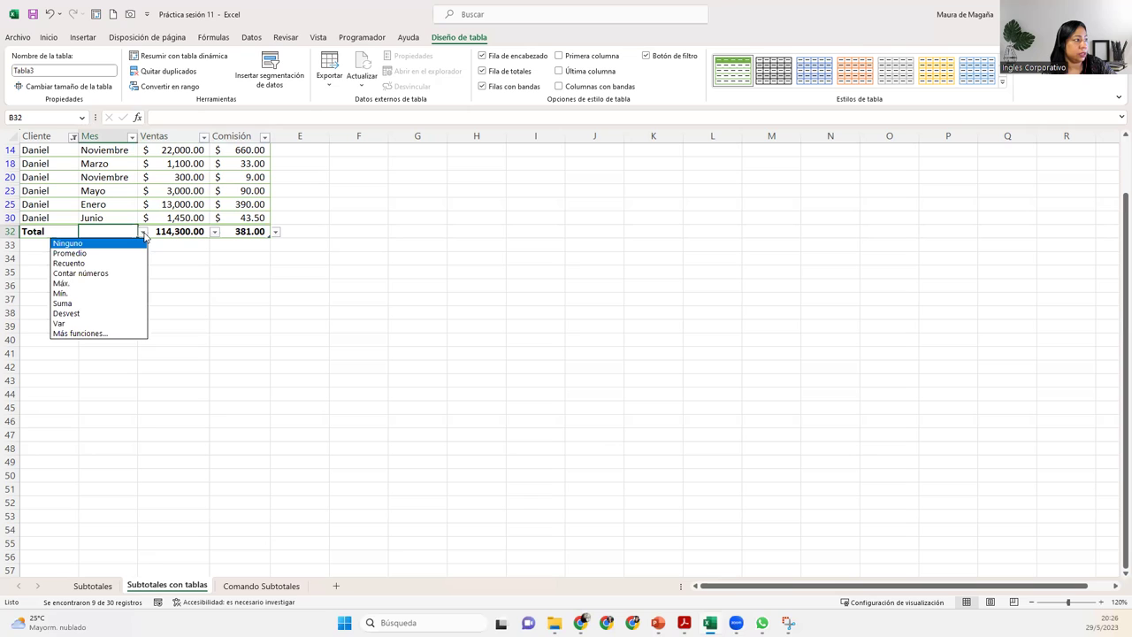
click(108, 263)
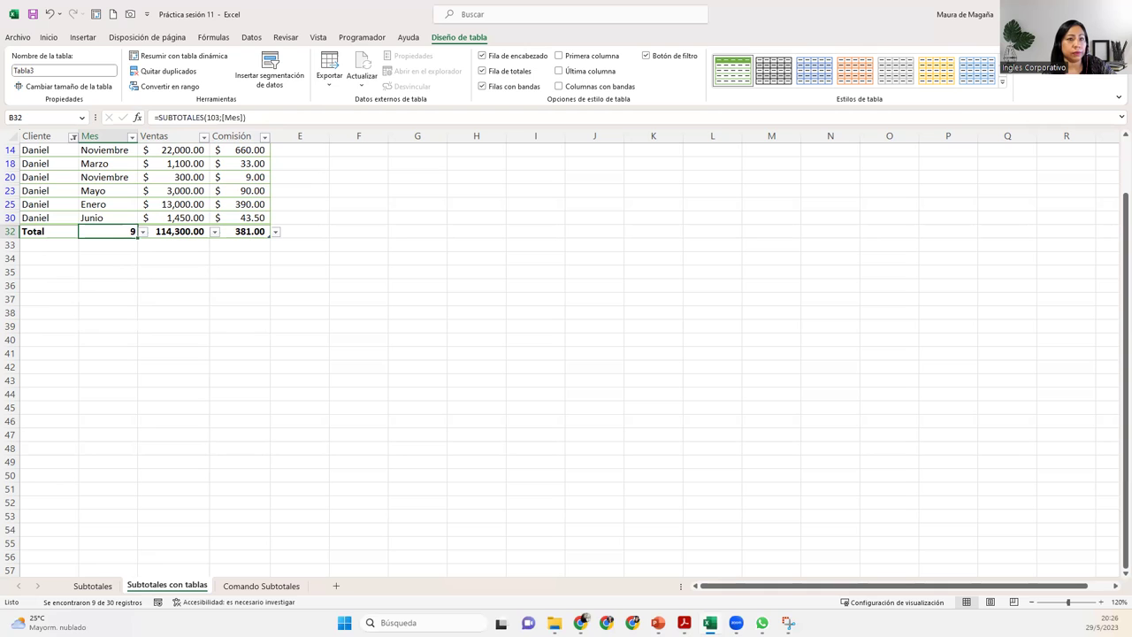
drag(1117, 216, 1117, 195)
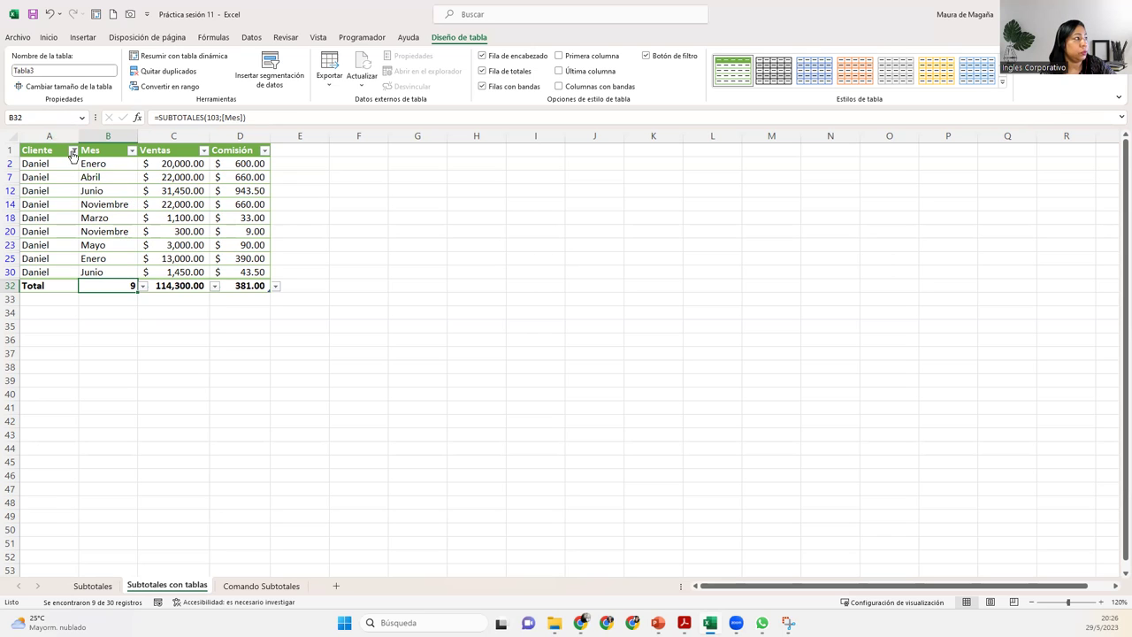
Filter Cliente to Cesar only, then switch it to Miguel only
click(73, 152)
click(33, 311)
click(35, 301)
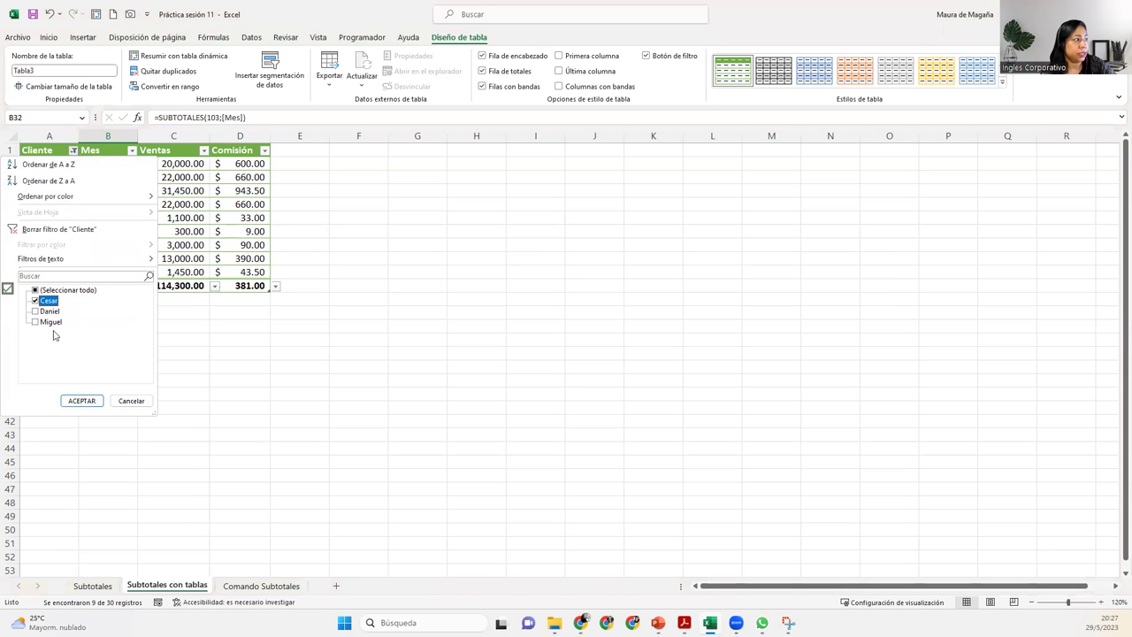
click(81, 401)
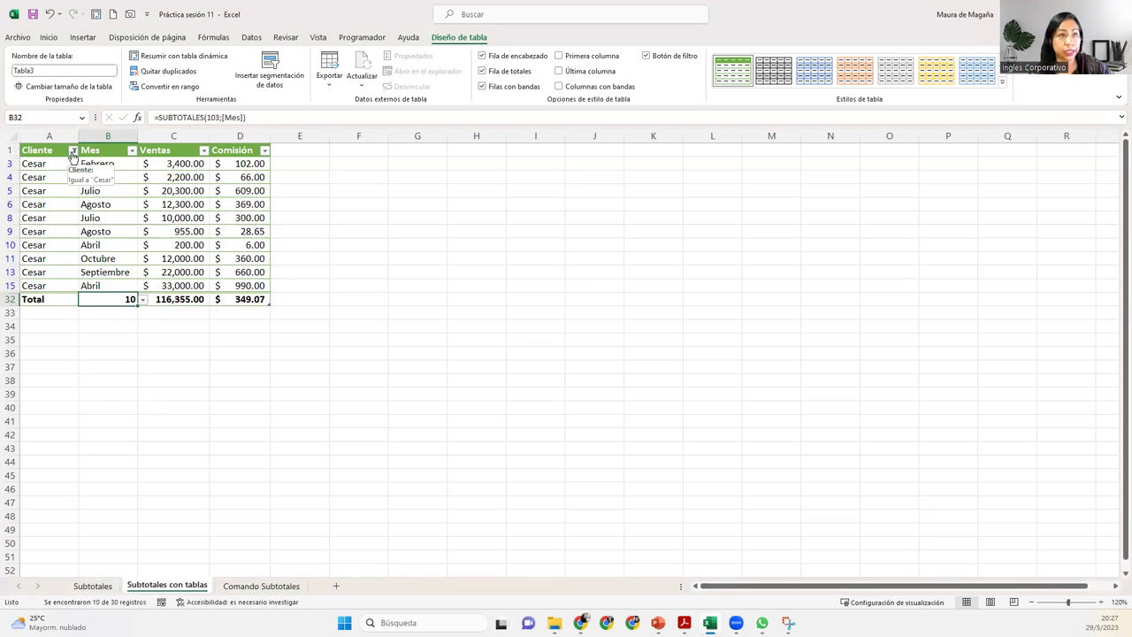
click(73, 153)
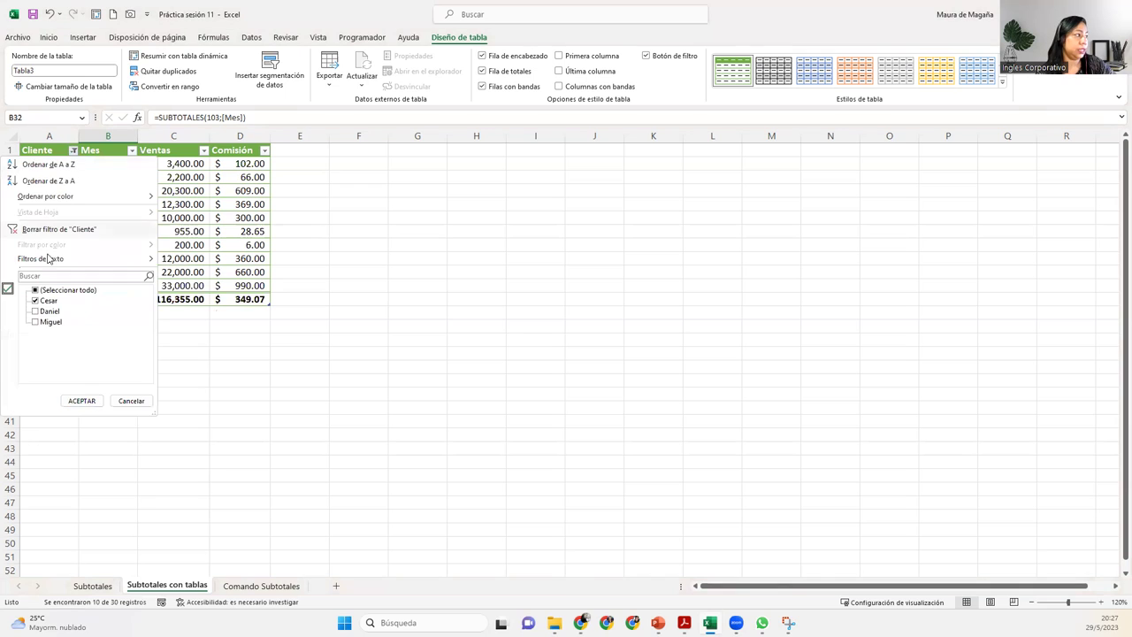
click(34, 301)
click(36, 322)
click(80, 402)
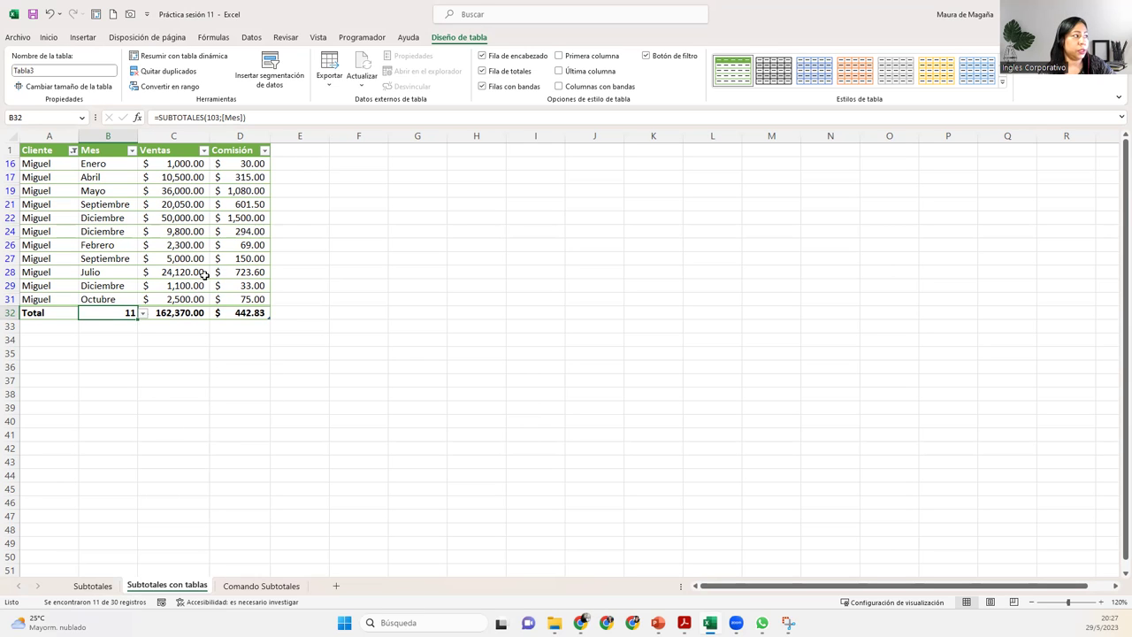
Restrict the Mes filter to Diciembre, leaving Miguel's three rows
click(132, 150)
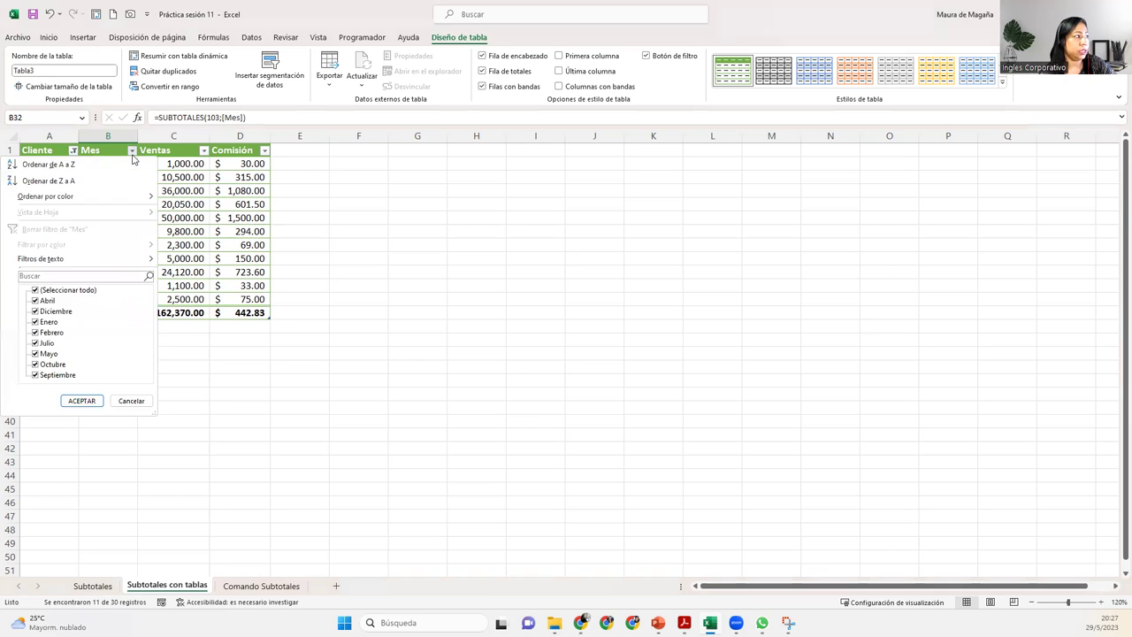
click(35, 291)
click(36, 311)
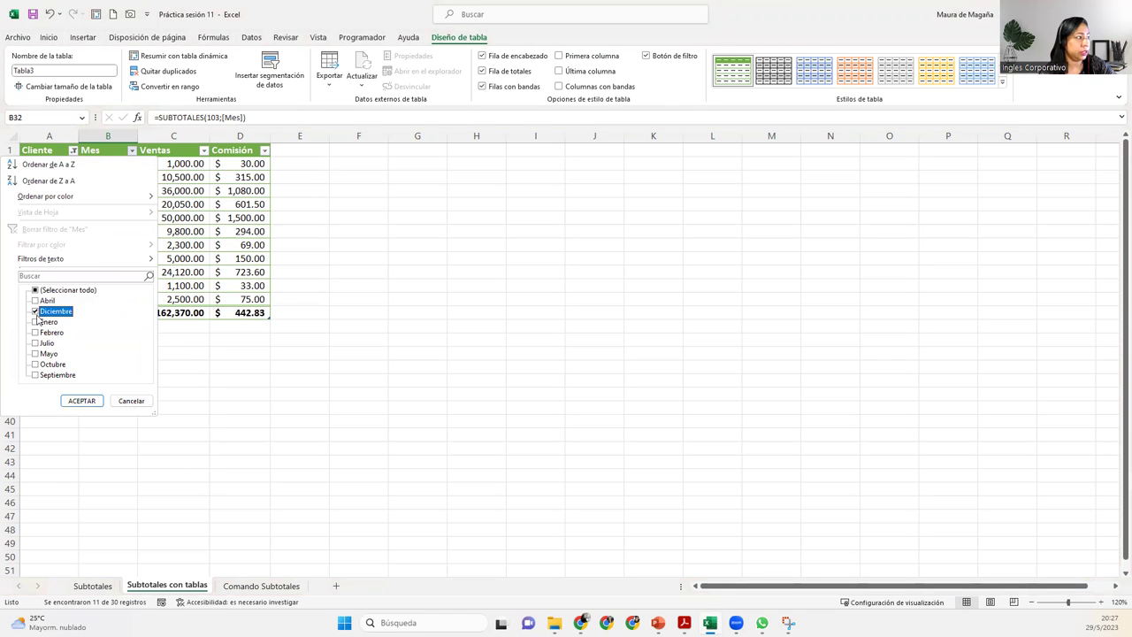
click(81, 401)
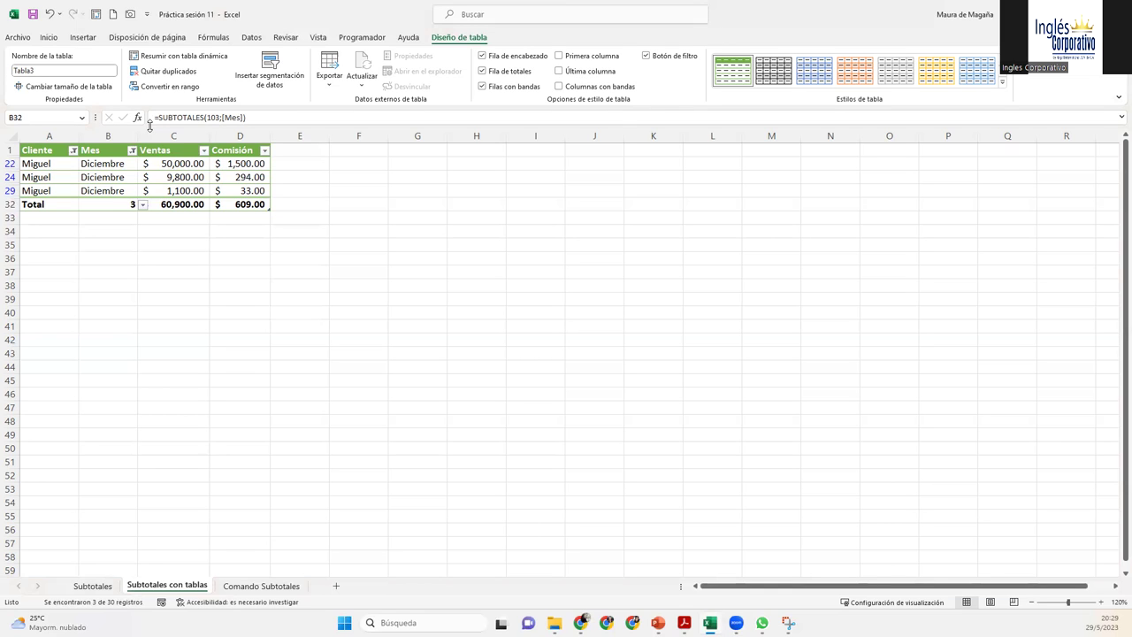
click(122, 176)
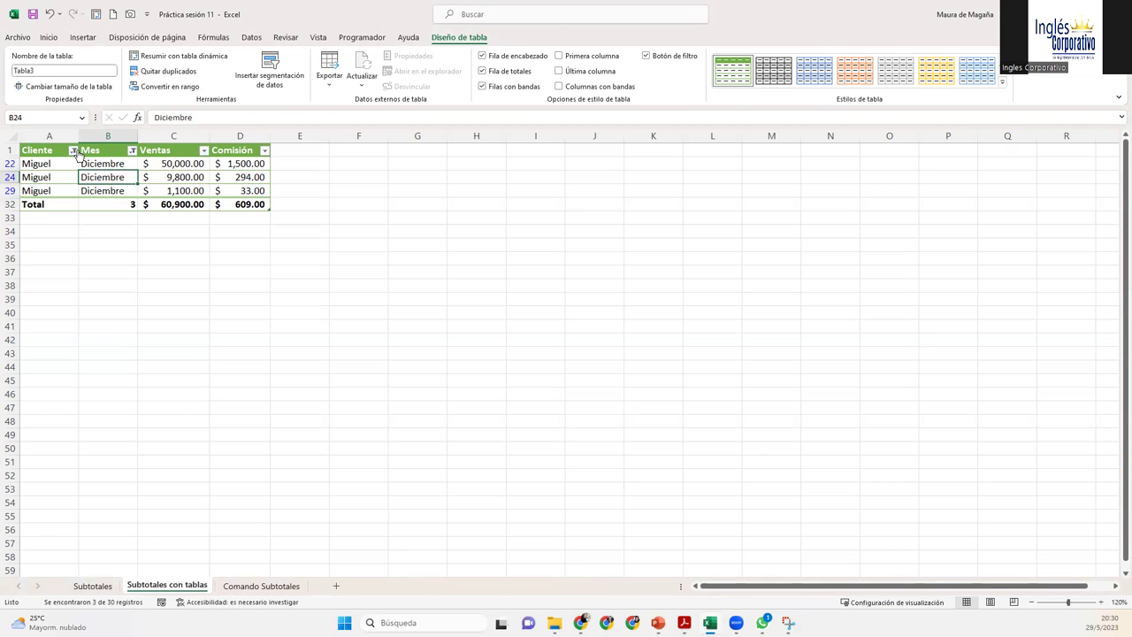
Clear the Cliente and Mes filters so all 30 records show
click(74, 152)
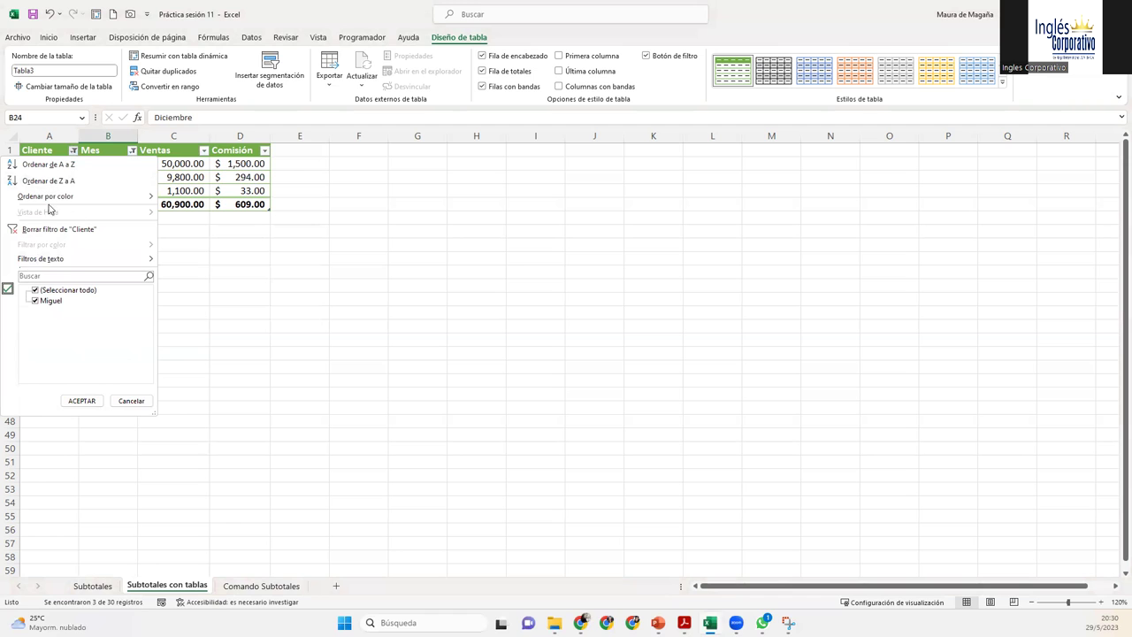
click(36, 228)
click(131, 151)
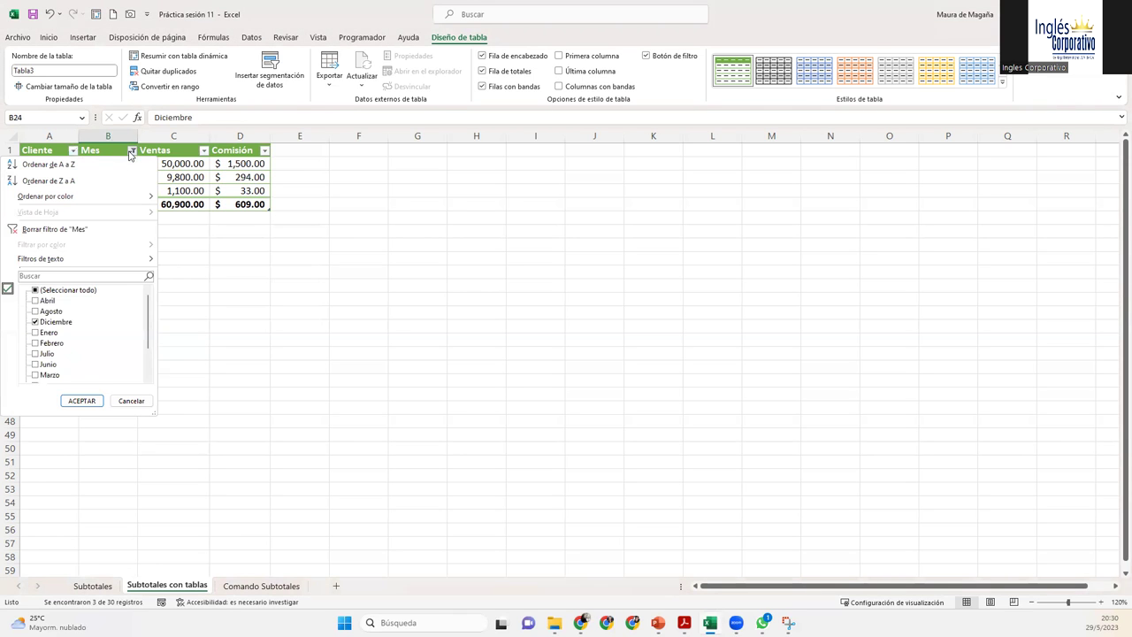
click(76, 229)
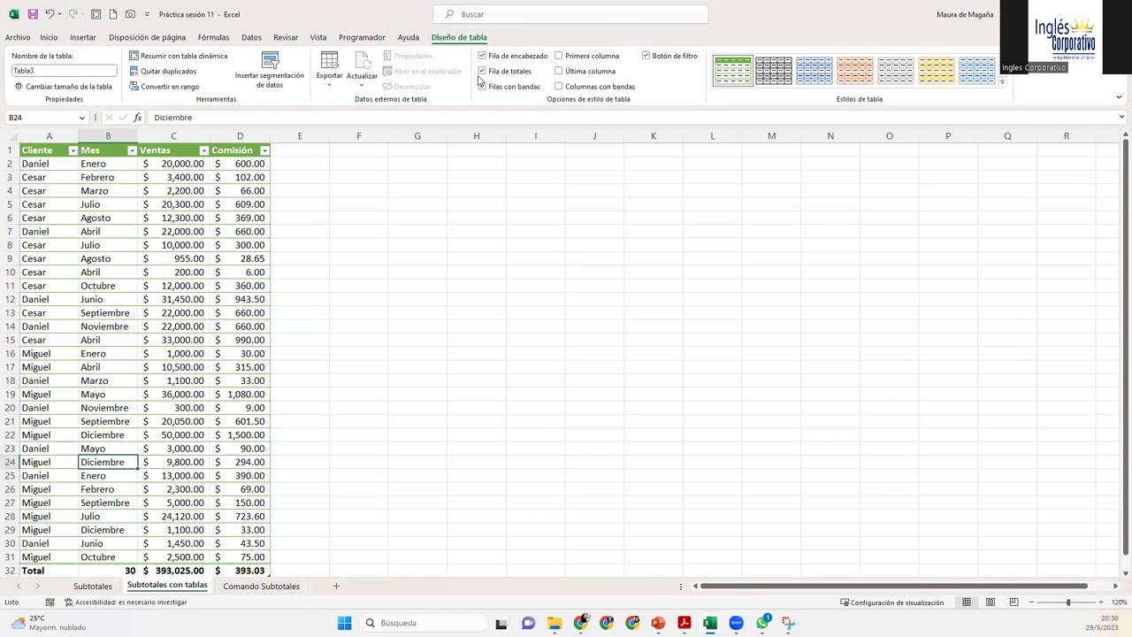
Convert the table to a normal range and select A1:D32
click(145, 87)
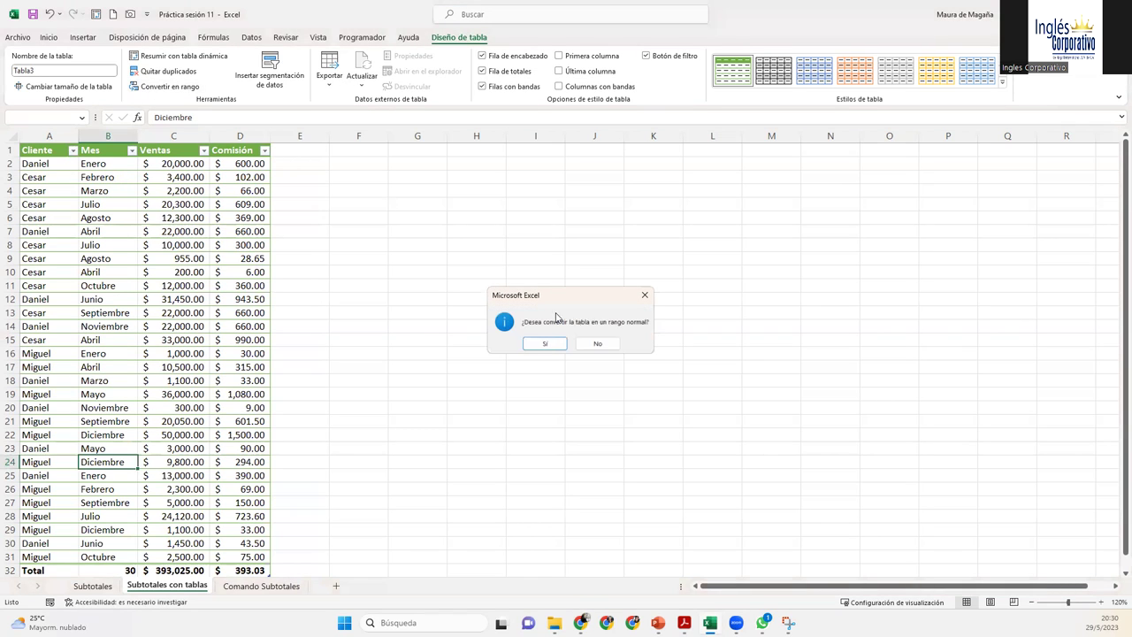
click(542, 342)
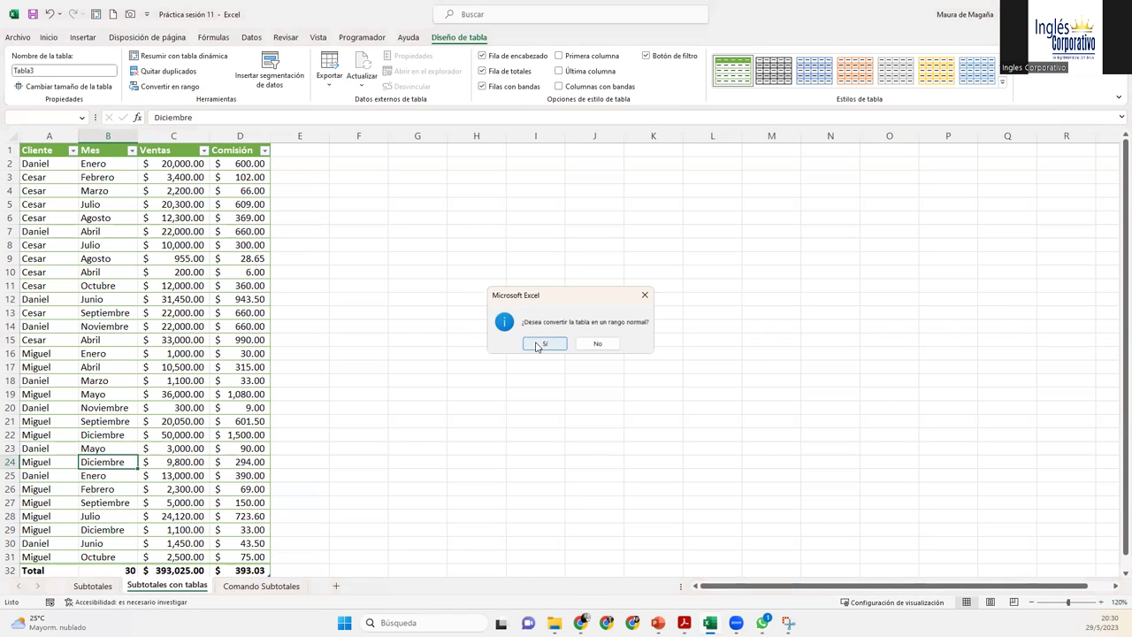
click(73, 156)
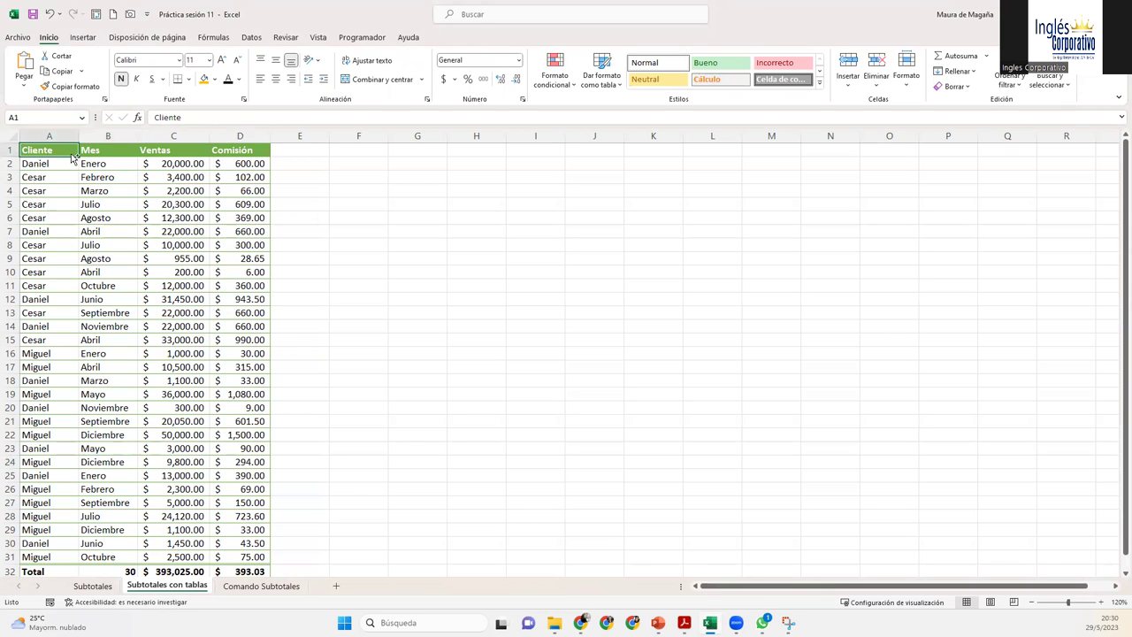
key(ctrl+shift+Right)
key(ctrl+shift+Down)
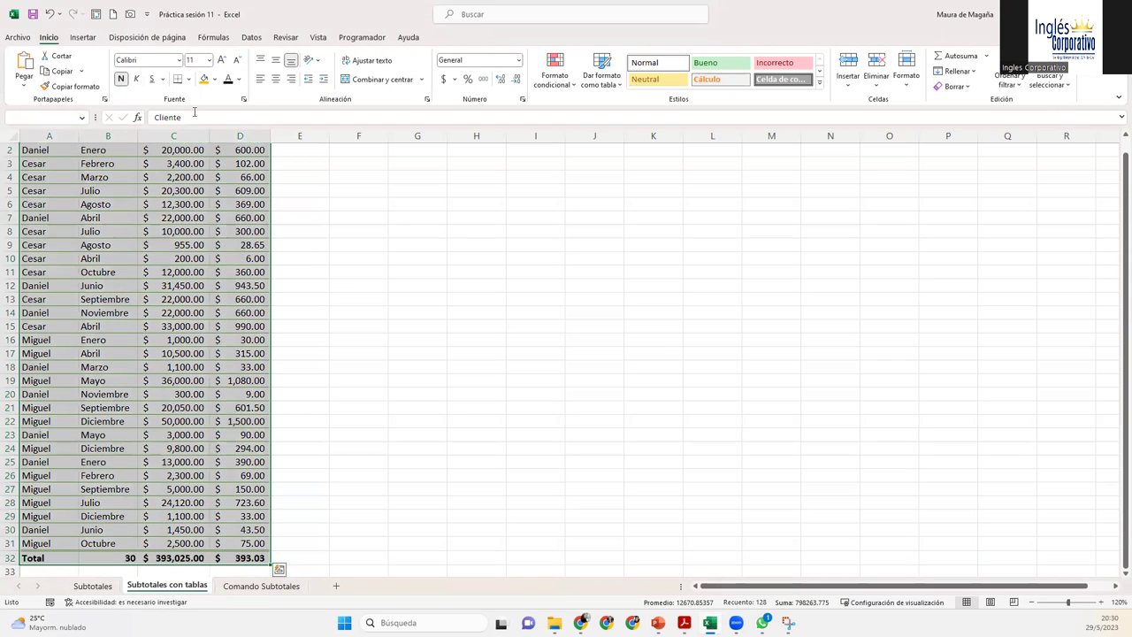
Delete the Total row 32
click(10, 559)
right_click(10, 558)
click(69, 466)
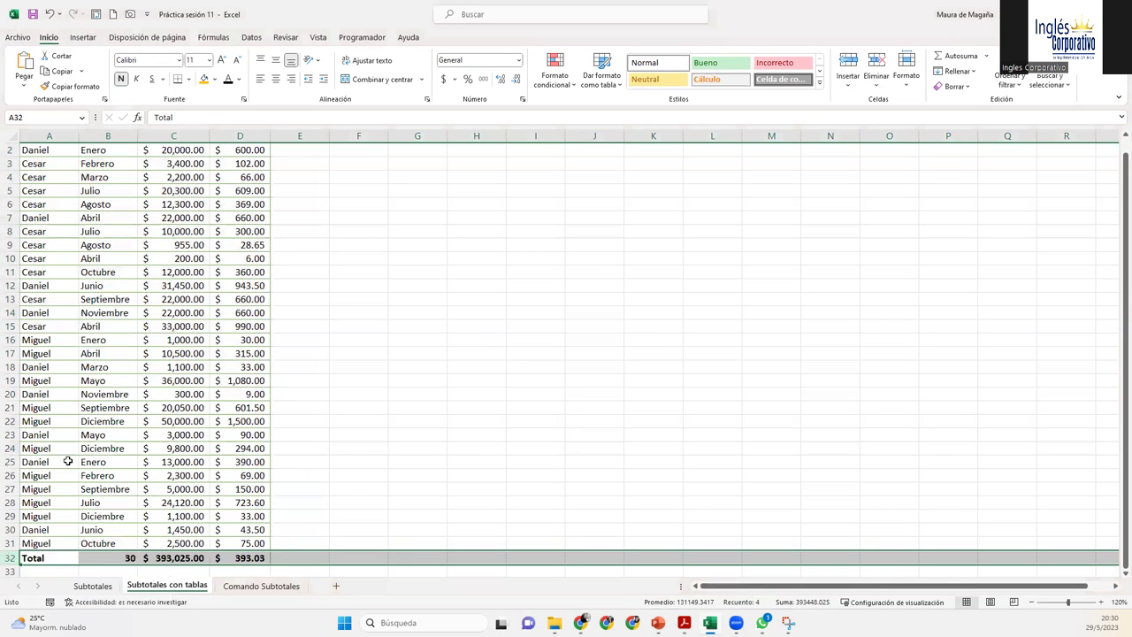
Select the remaining data range A1:D31
click(173, 489)
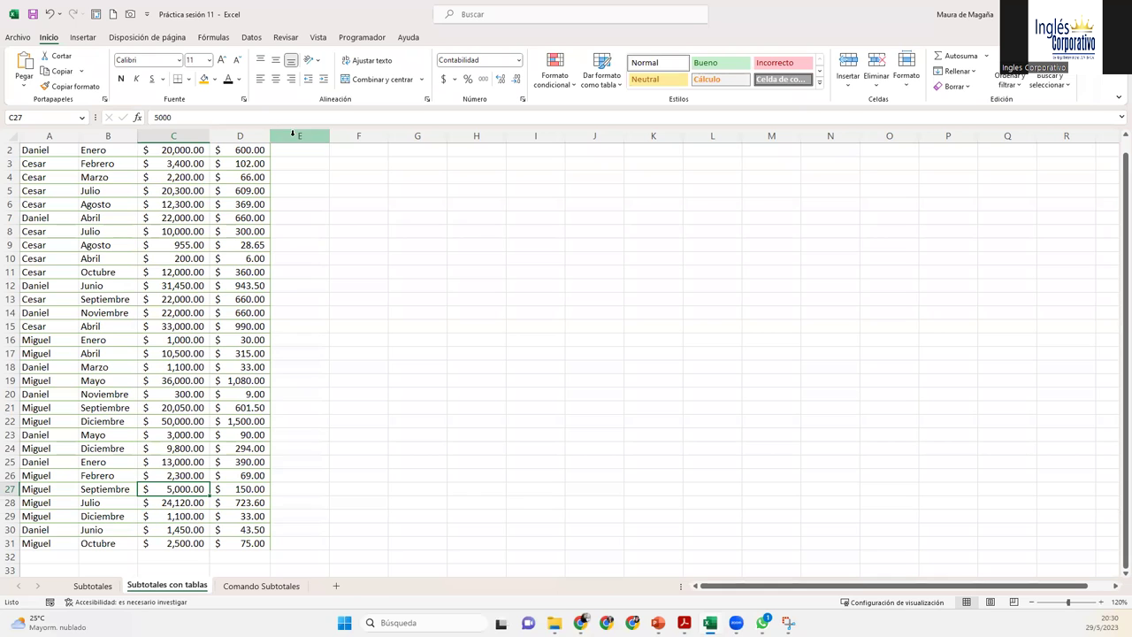
key(Up)
key(Up)
key(Up)
key(Up)
key(Up)
key(Up)
key(Up)
key(Up)
key(Up)
key(Up)
key(Up)
key(Up)
key(Up)
key(Up)
key(Up)
key(Up)
key(Up)
key(Up)
key(Up)
key(Up)
key(Up)
key(Up)
key(Up)
key(Up)
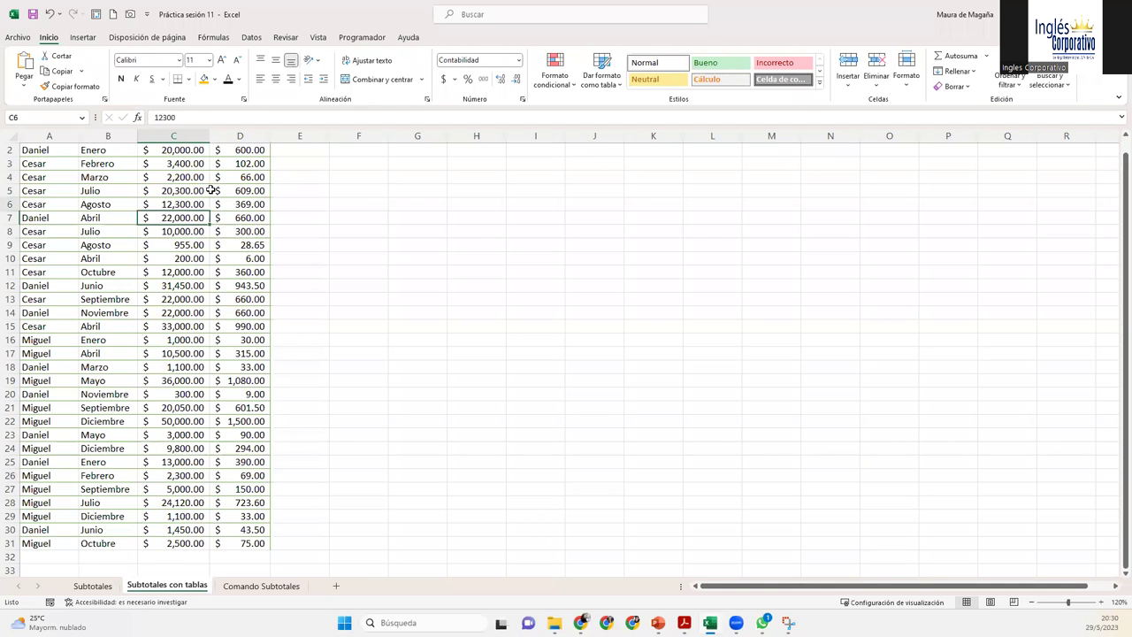
key(Left)
key(Up)
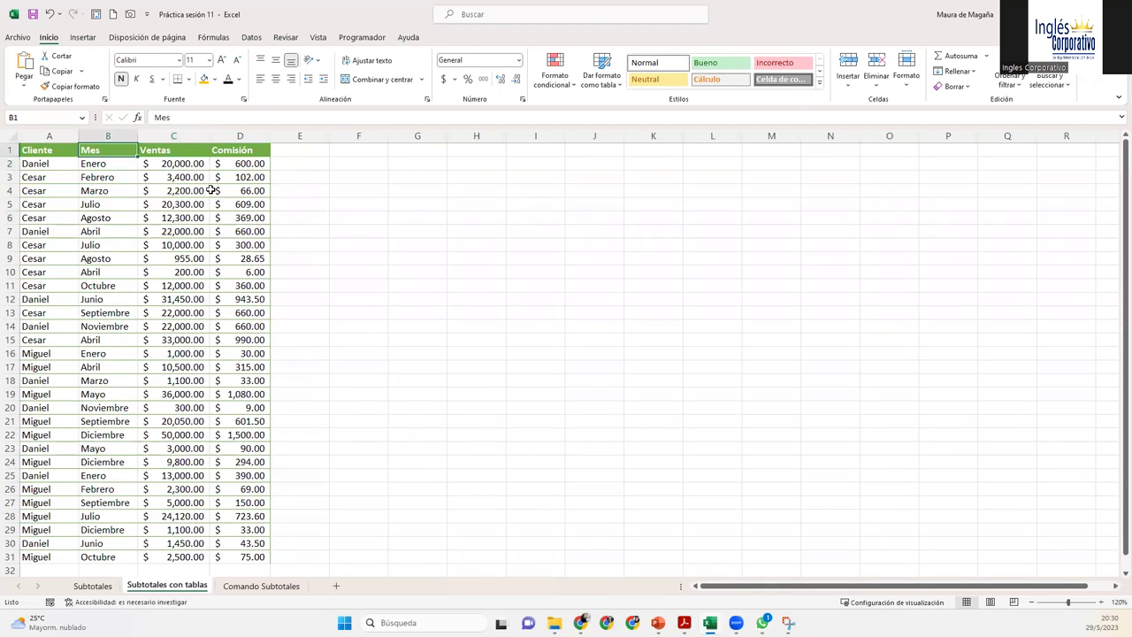
key(Left)
key(ctrl+shift+Right)
key(ctrl+shift+Down)
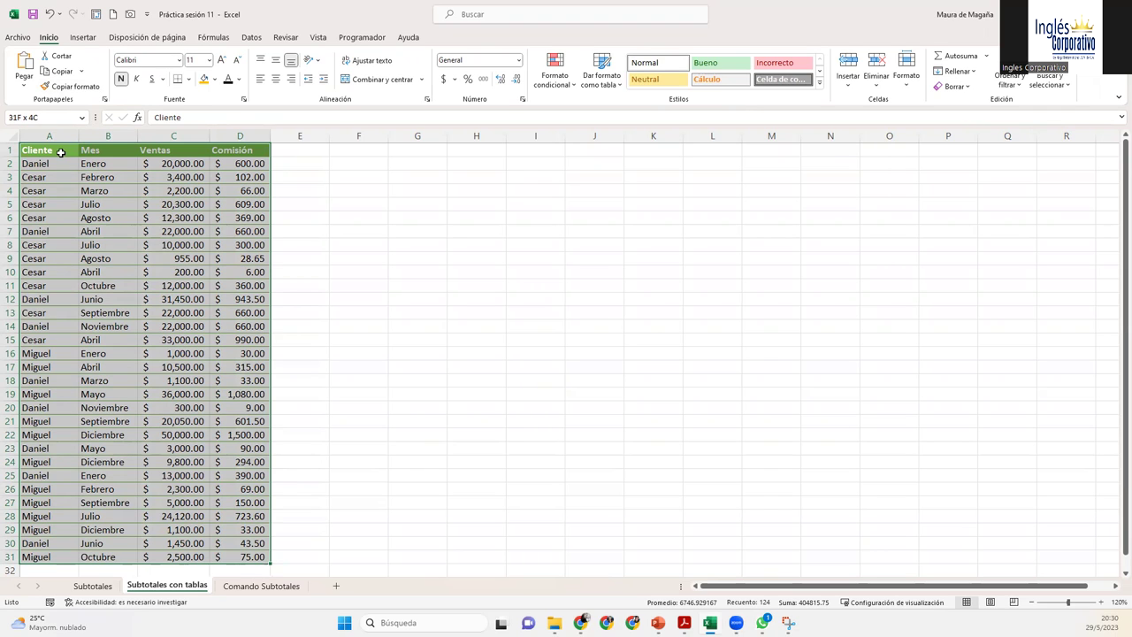
Format $A$1:$D$31 as a light-style table with headers, creating Tabla4
click(601, 74)
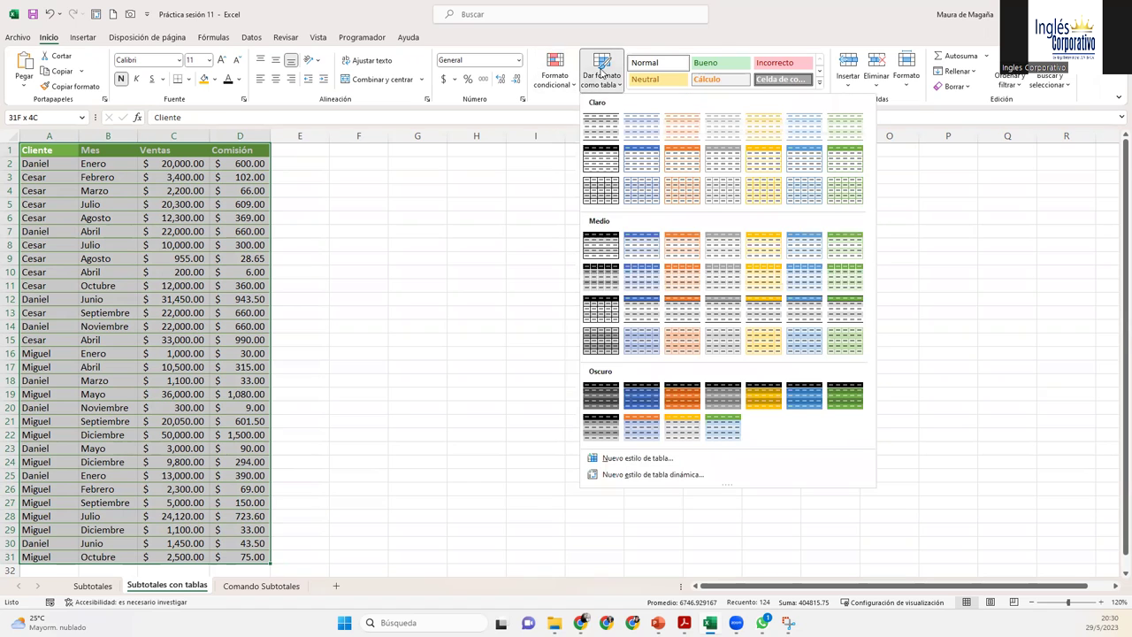
click(729, 164)
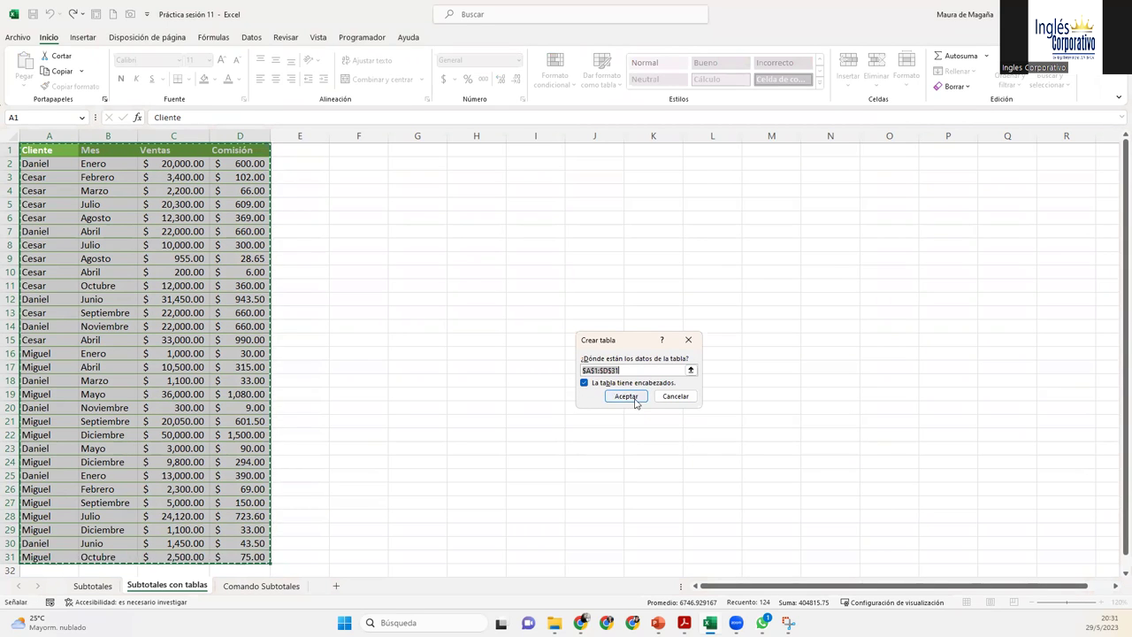
click(625, 396)
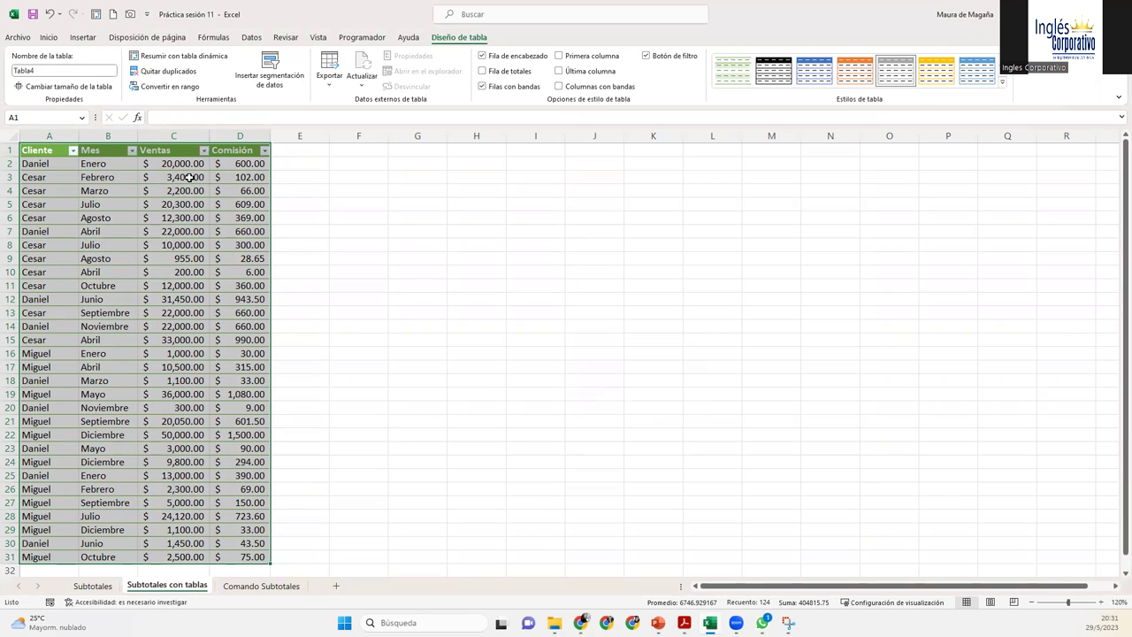
Clear all formats from the sales table with Borrar formatos
click(46, 38)
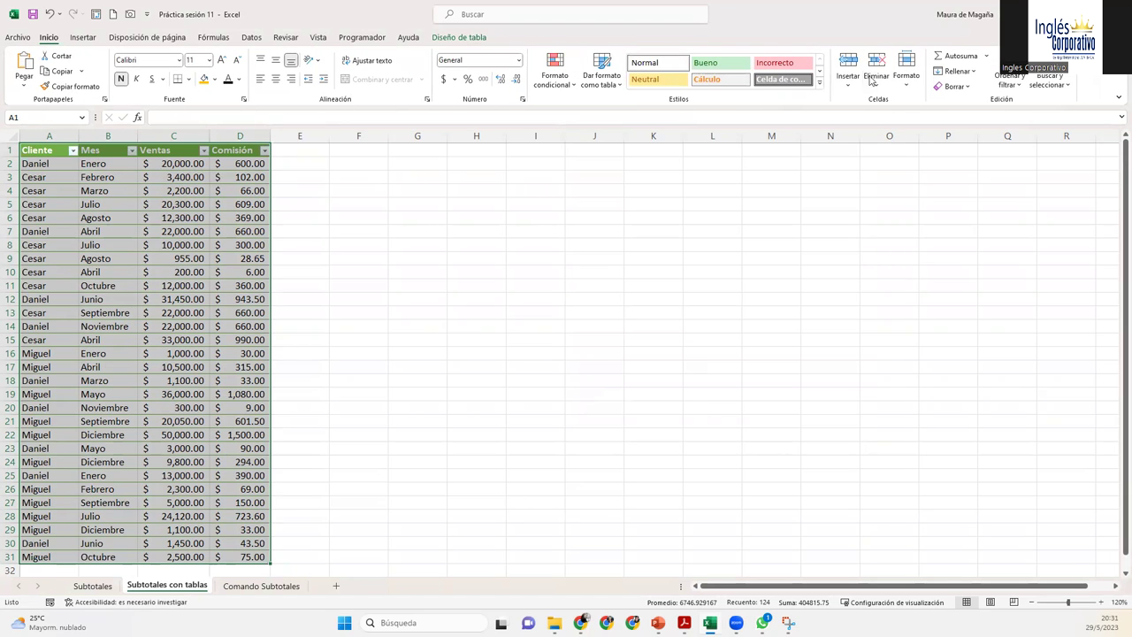
click(953, 85)
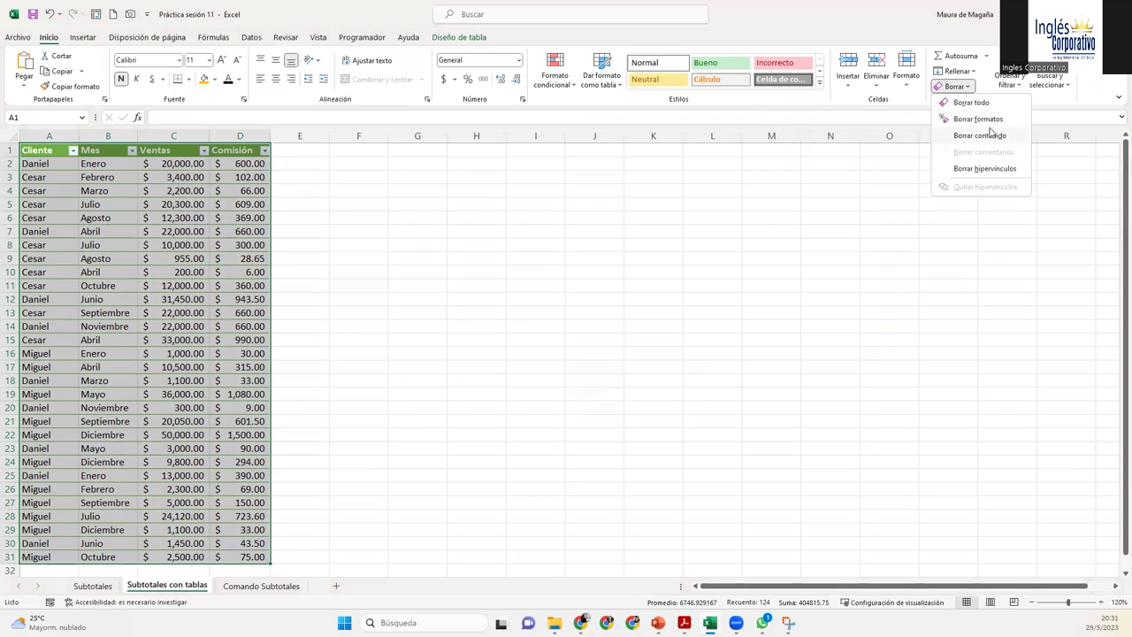
click(977, 118)
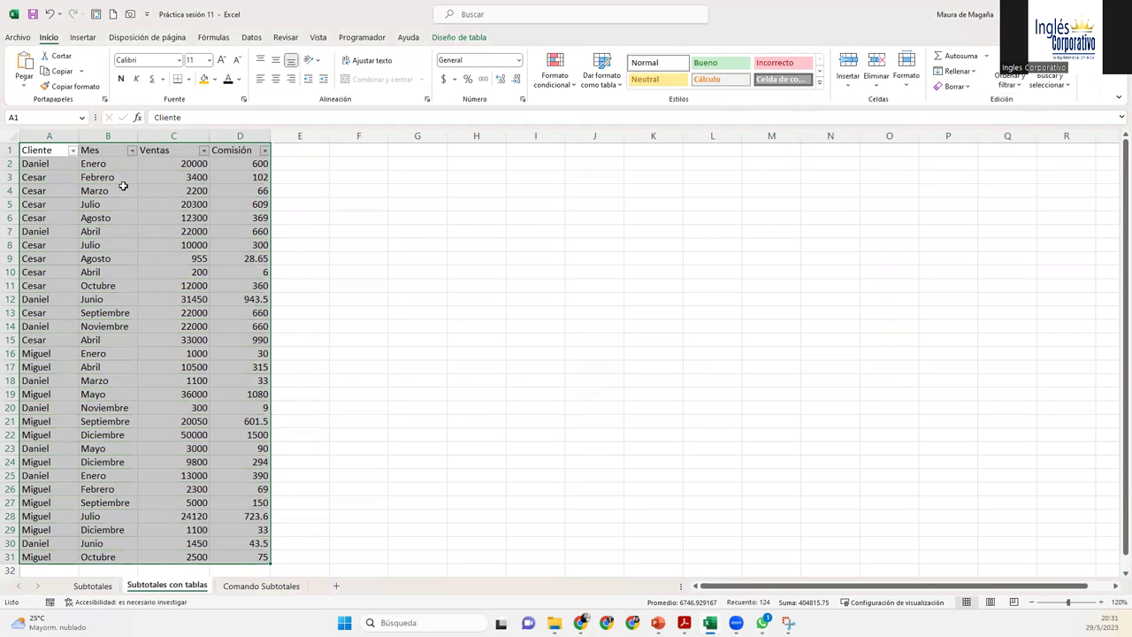
Apply the gold light table style to the sales table
click(602, 81)
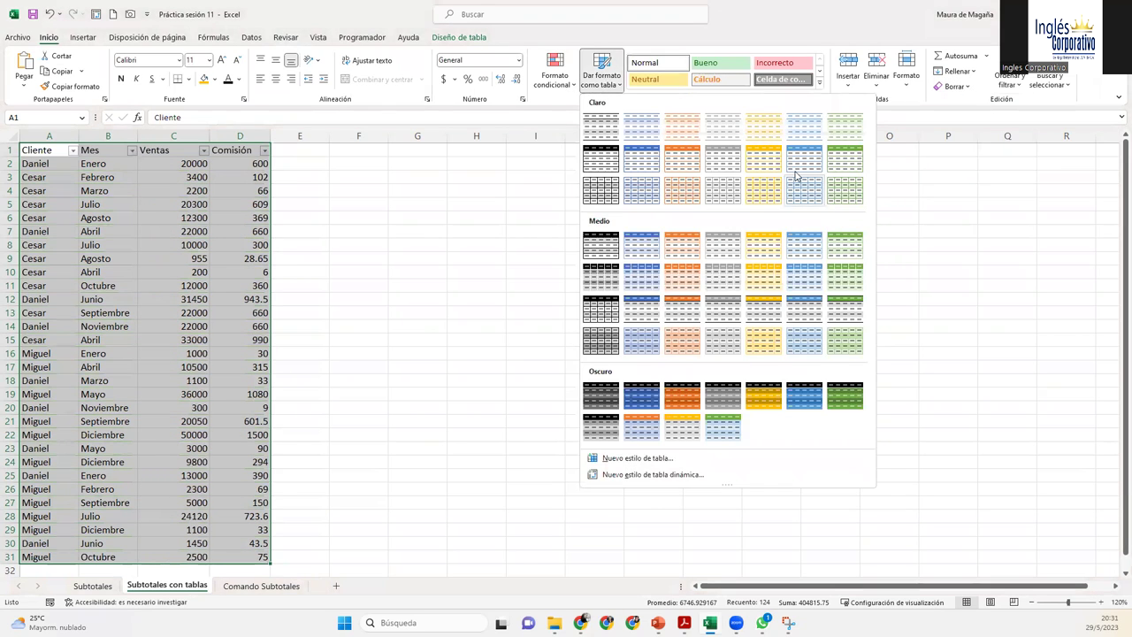
click(751, 167)
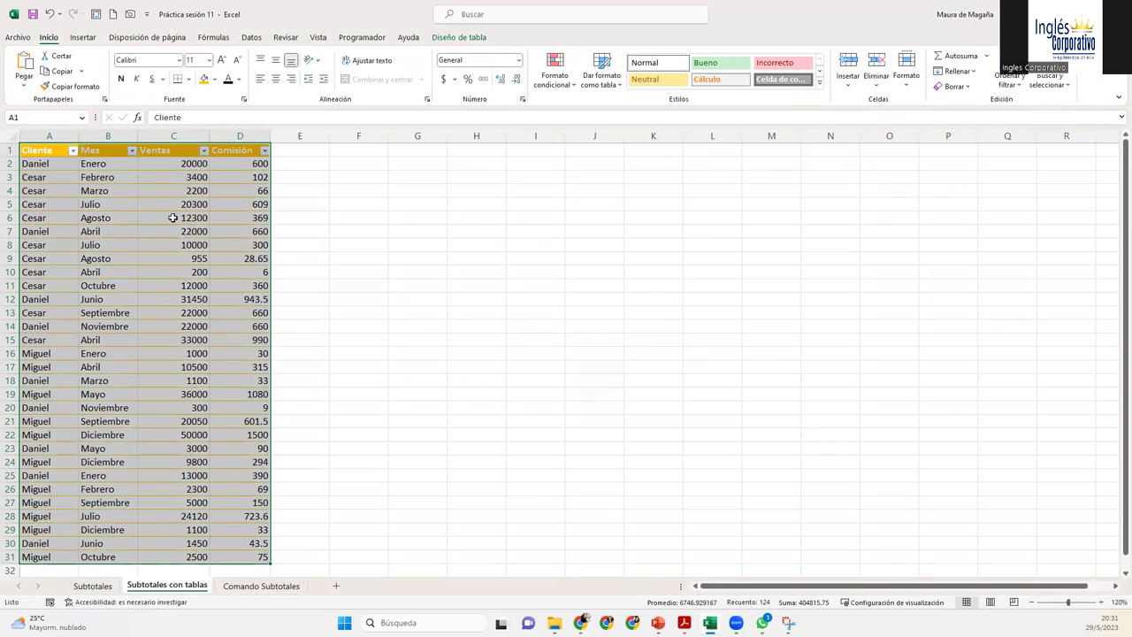
click(106, 181)
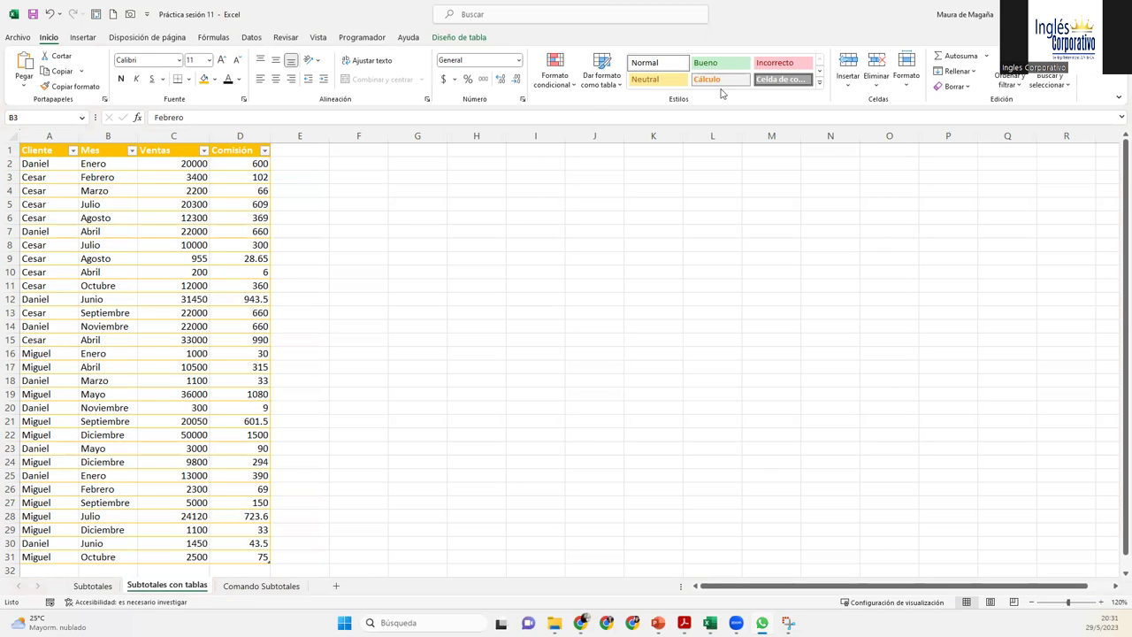
Apply Accounting dollar format to the Ventas and Comisión values in C2:D31
click(462, 38)
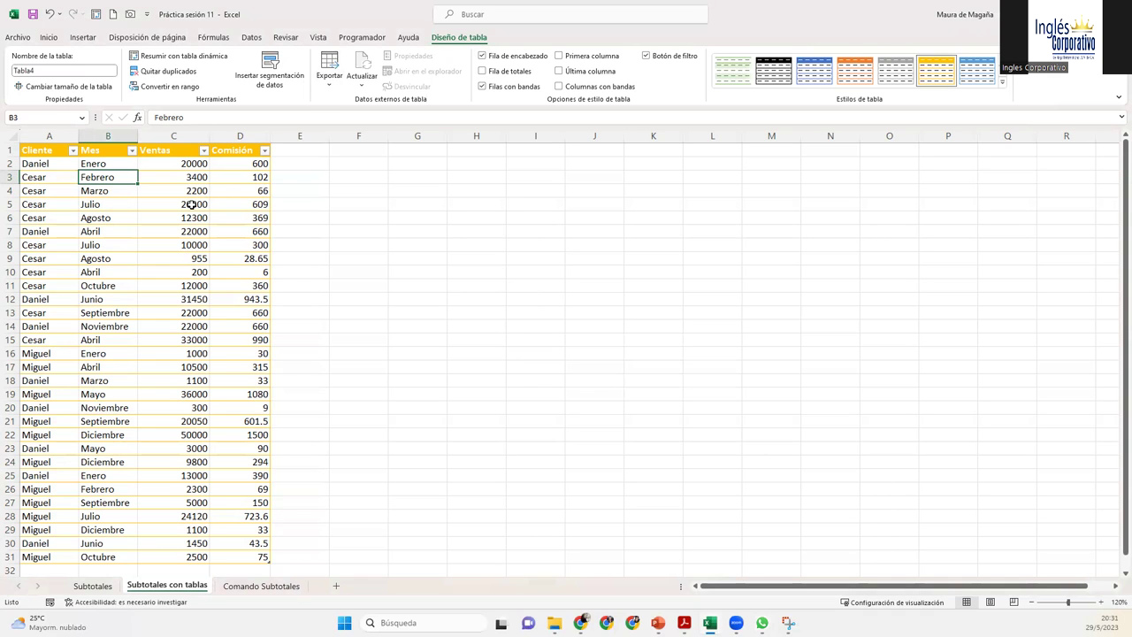
click(370, 196)
click(180, 163)
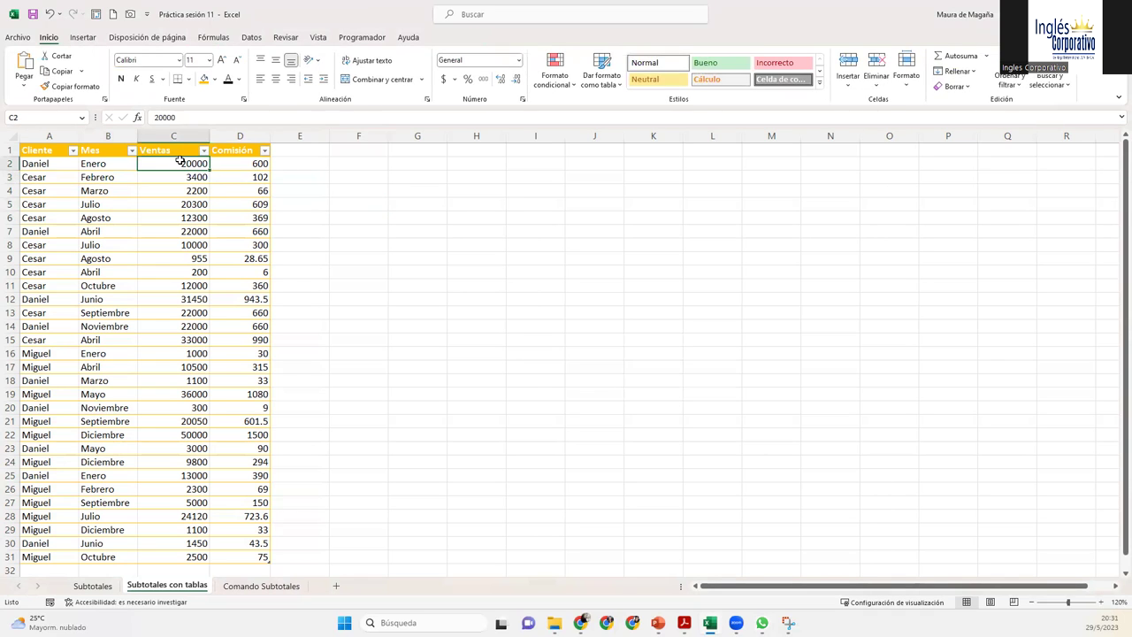
key(ctrl+shift+Right)
key(ctrl+shift+Down)
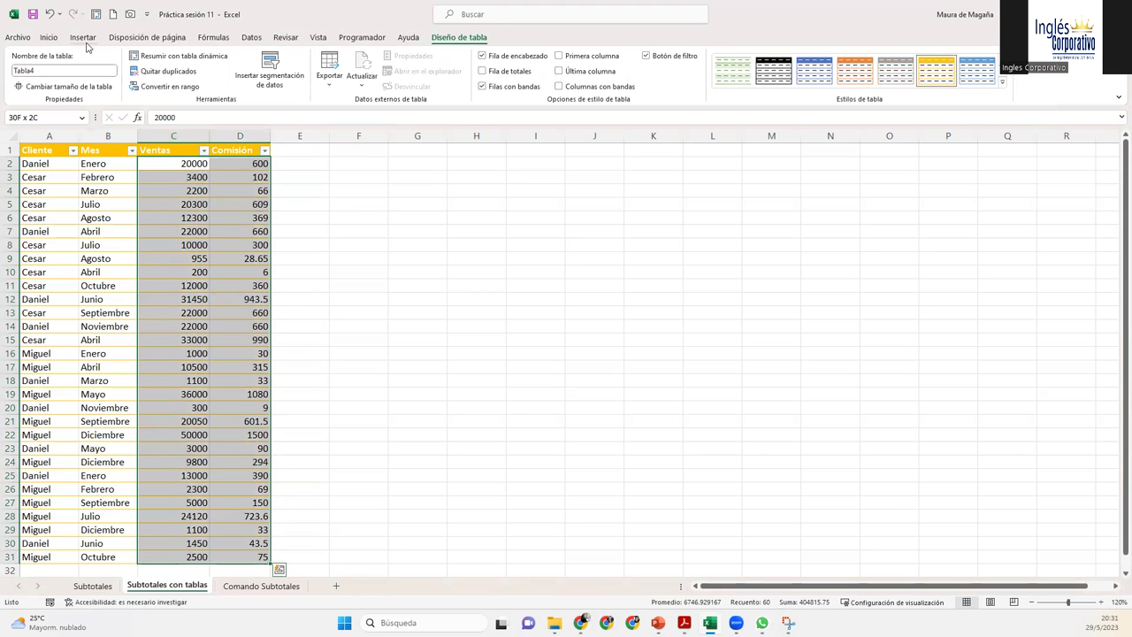
click(59, 39)
click(443, 79)
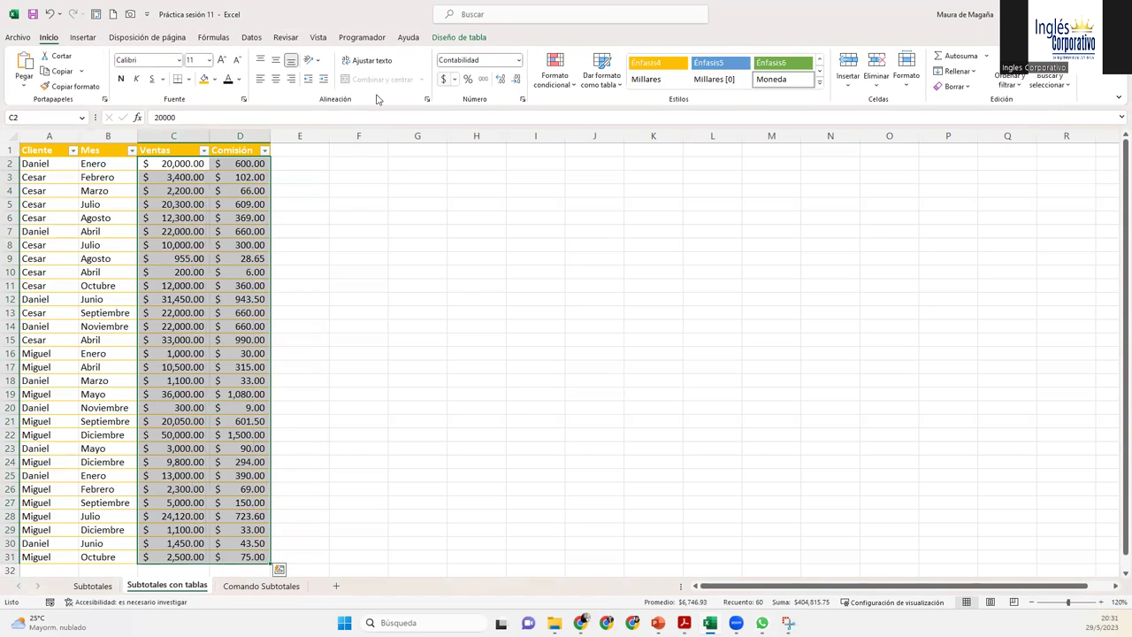
click(228, 189)
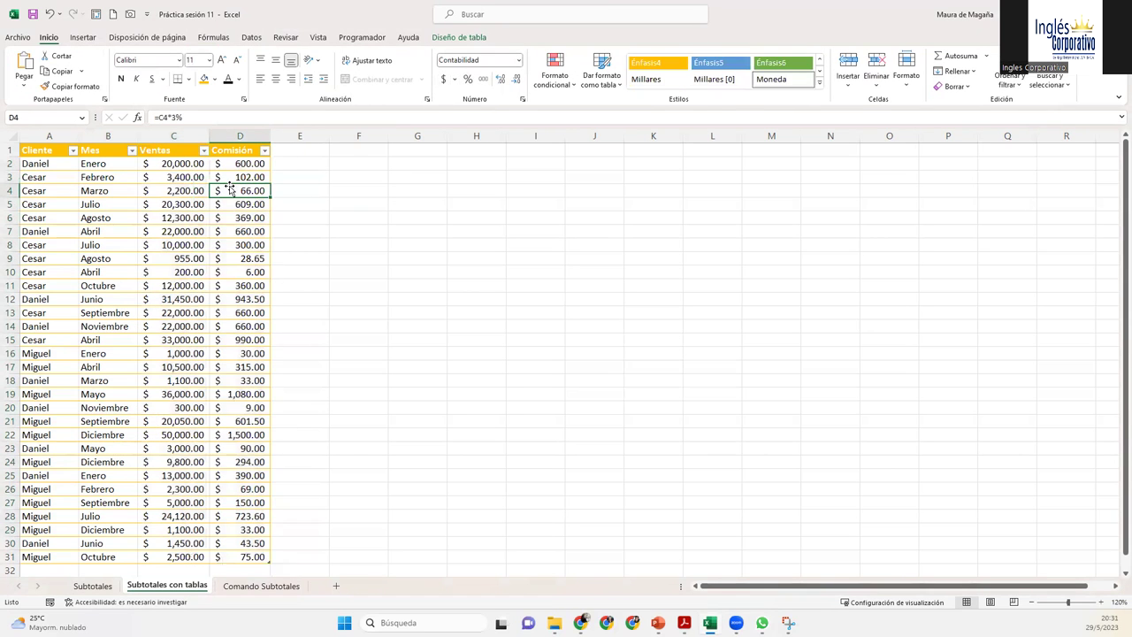
Turn on the table's Total row, showing a Comisión total of $11,790.75
click(479, 39)
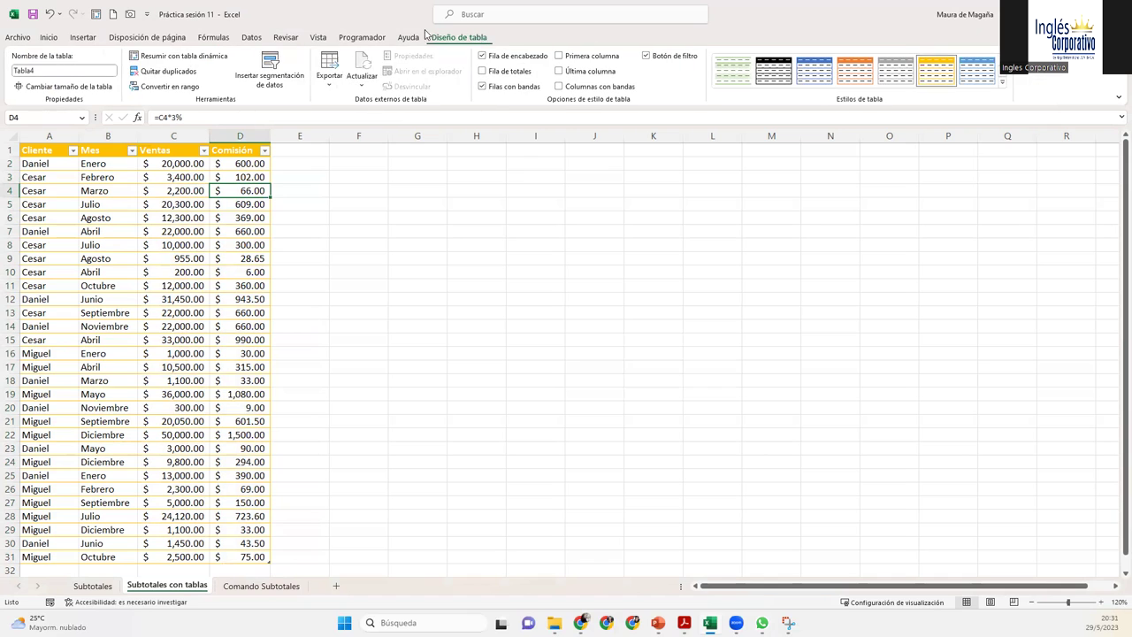
click(482, 73)
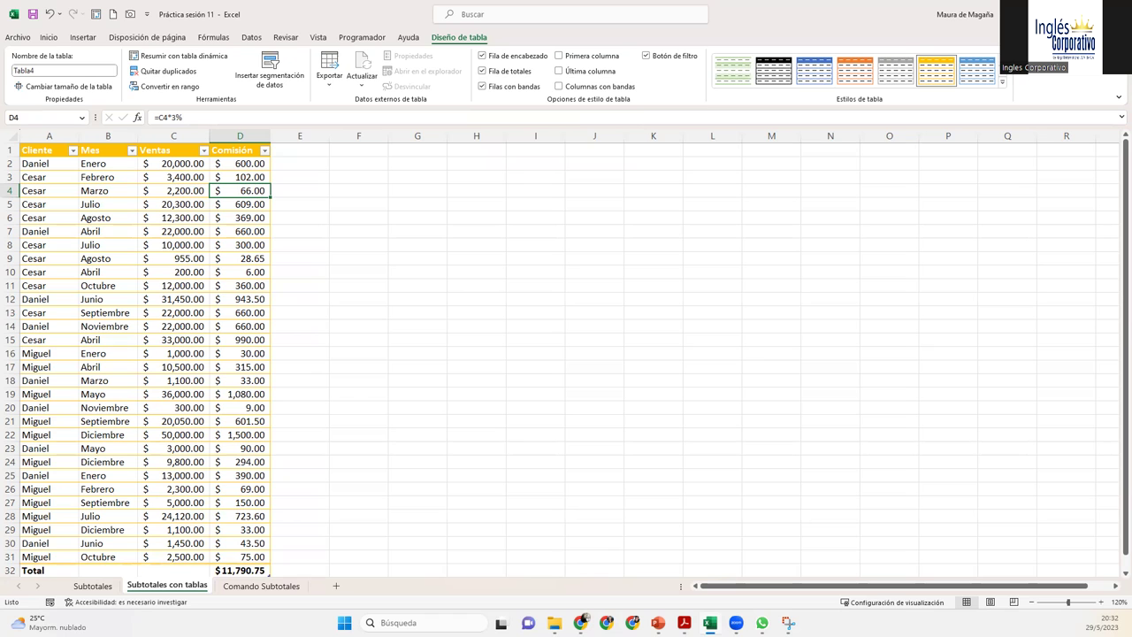
drag(1117, 186, 1117, 199)
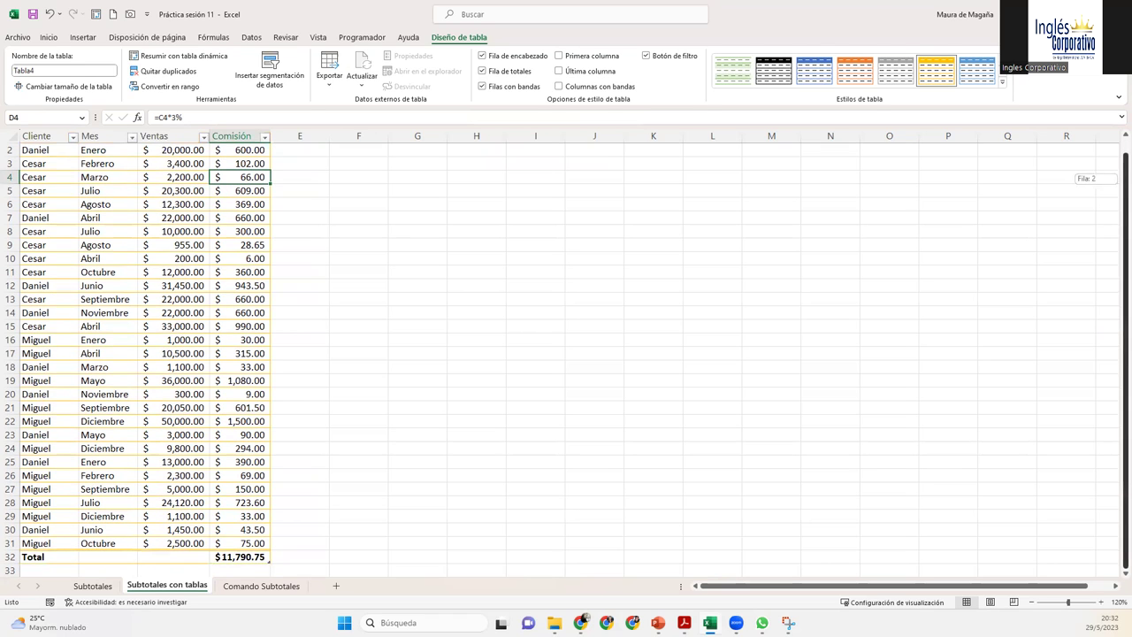
Switch the D32 Comisión total from sum to Promedio, showing $393.03
click(258, 558)
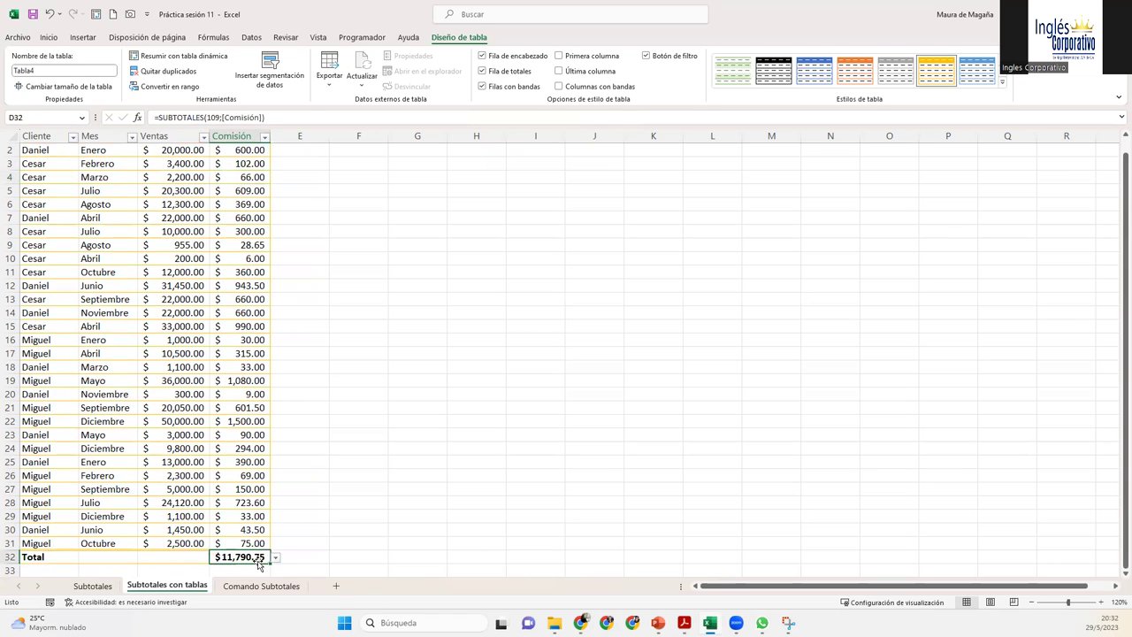
click(275, 558)
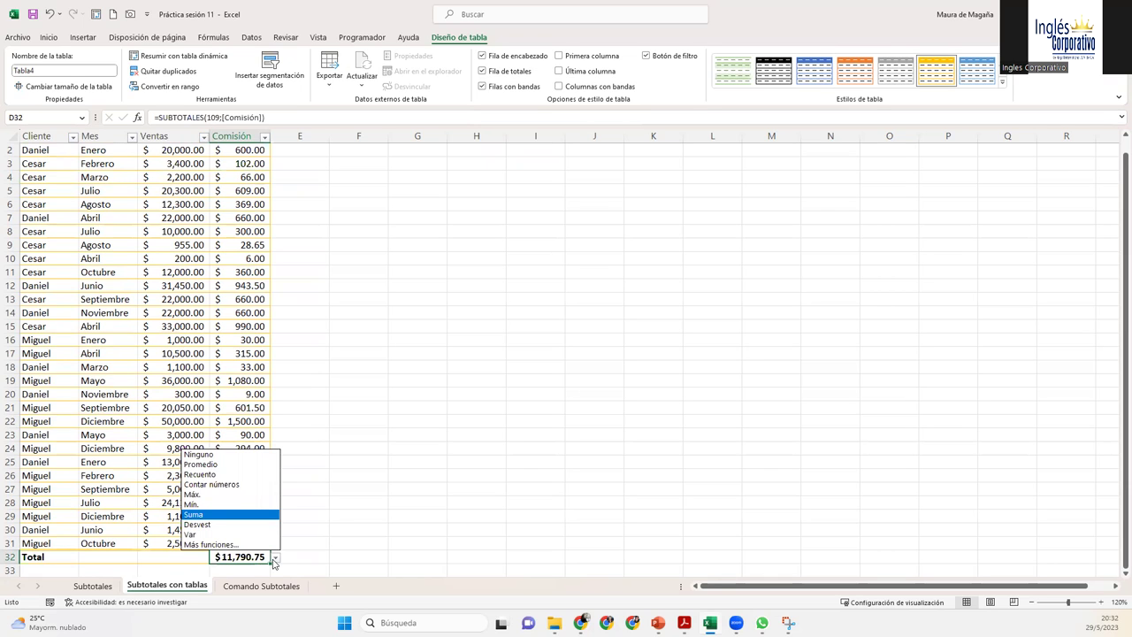
click(275, 558)
click(275, 557)
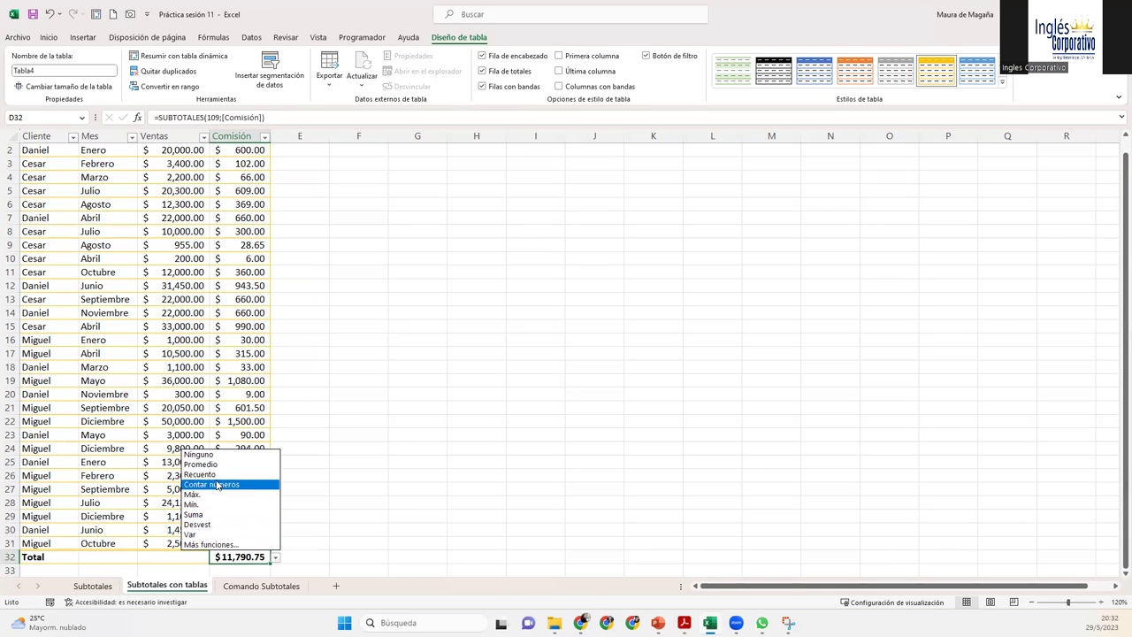
click(212, 466)
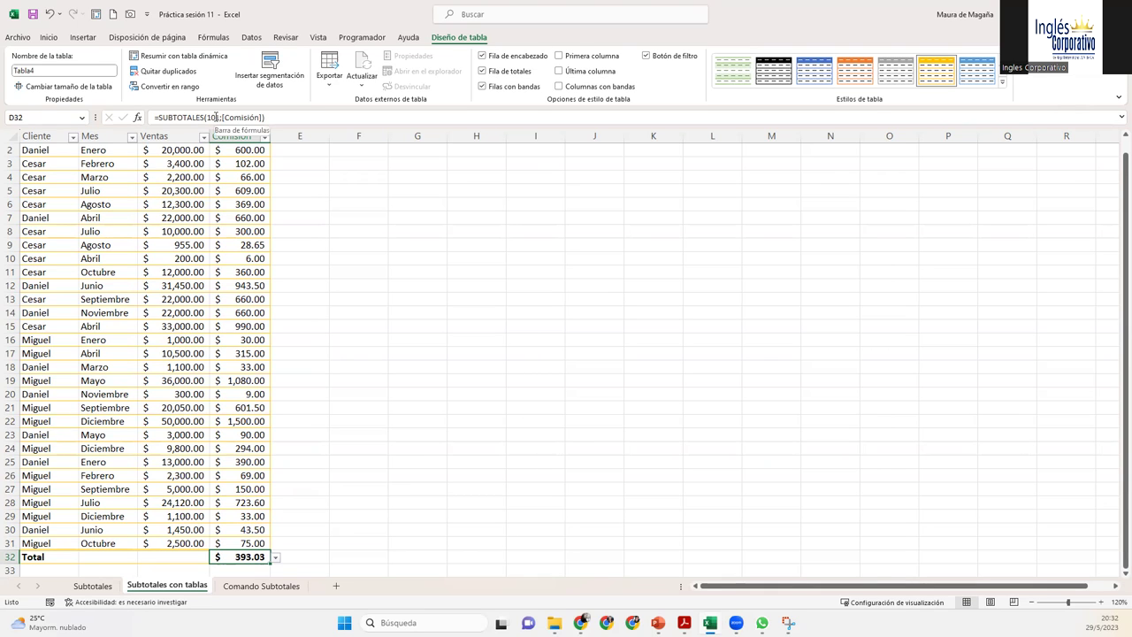
click(53, 204)
Filter the Cliente column to show only Daniel, excluding Cesar and Miguel
click(73, 137)
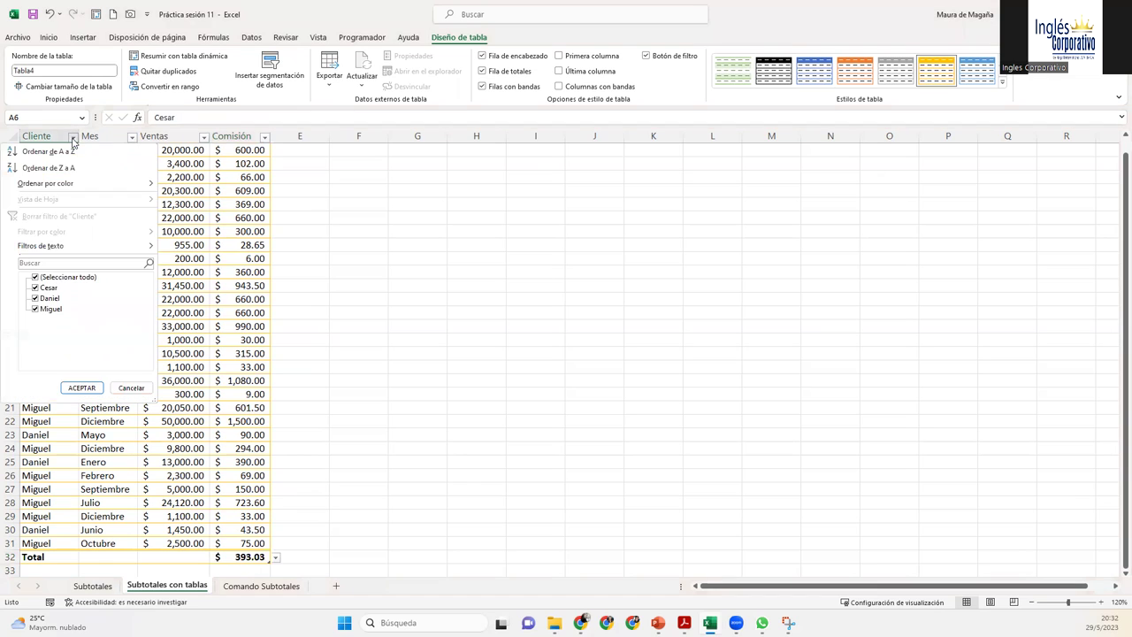
click(35, 277)
click(35, 298)
click(81, 388)
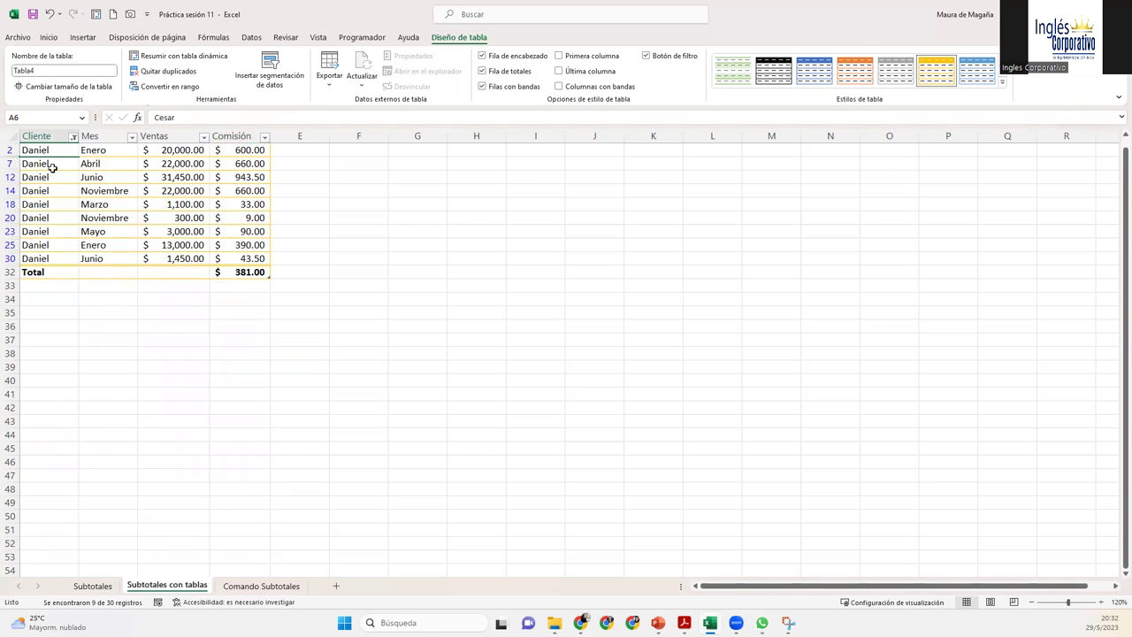
Change the D32 Comisión total to =SUBTOTALES(109;[Comisión]) so it sums to $3,429.00
click(241, 273)
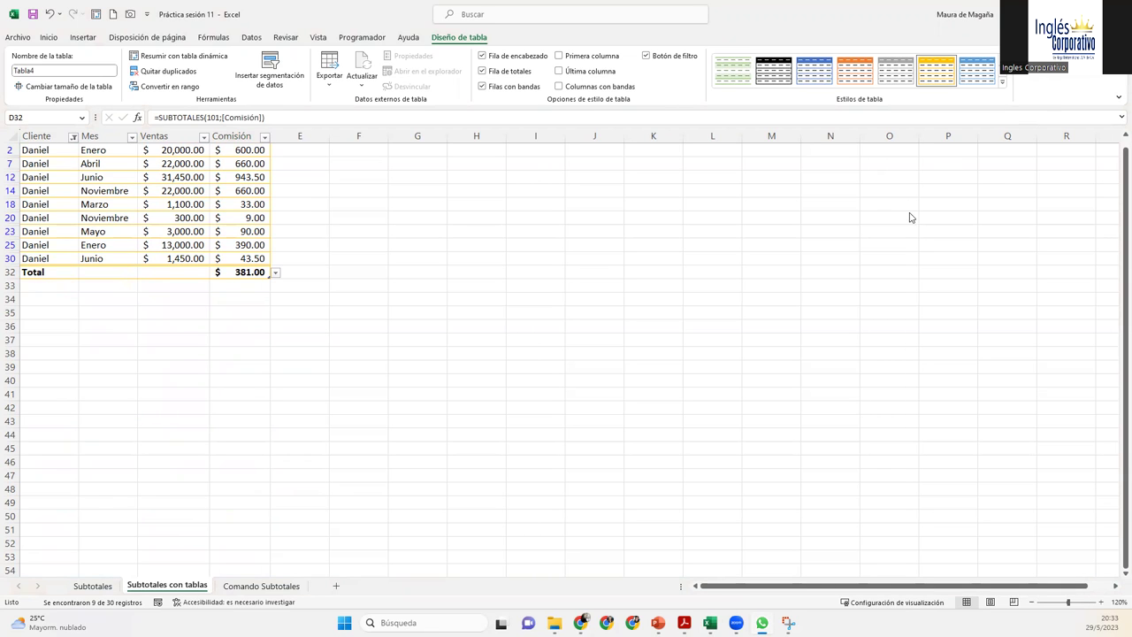
click(276, 274)
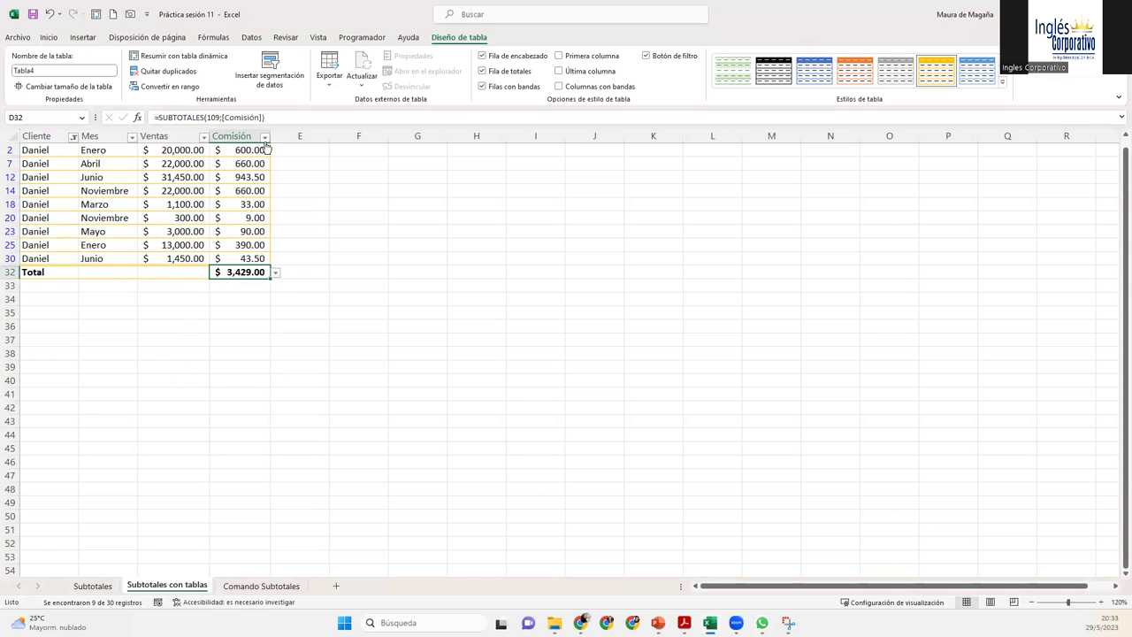
click(215, 118)
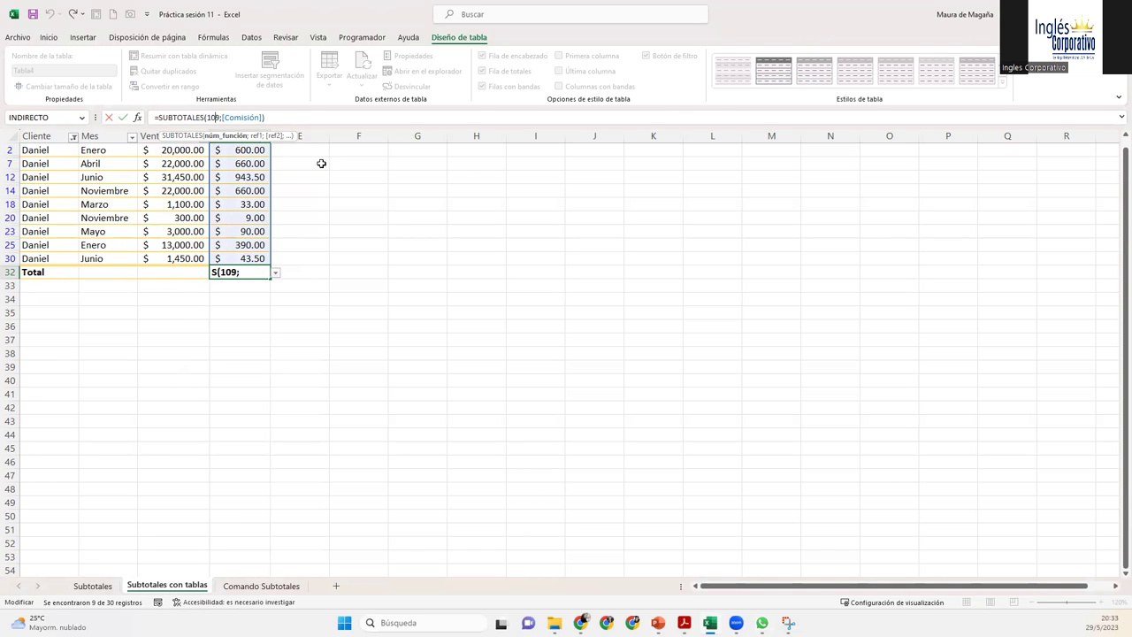
key(Return)
Inspect the counting SUBTOTALES formula in C31 on the Subtotales sheet
click(96, 587)
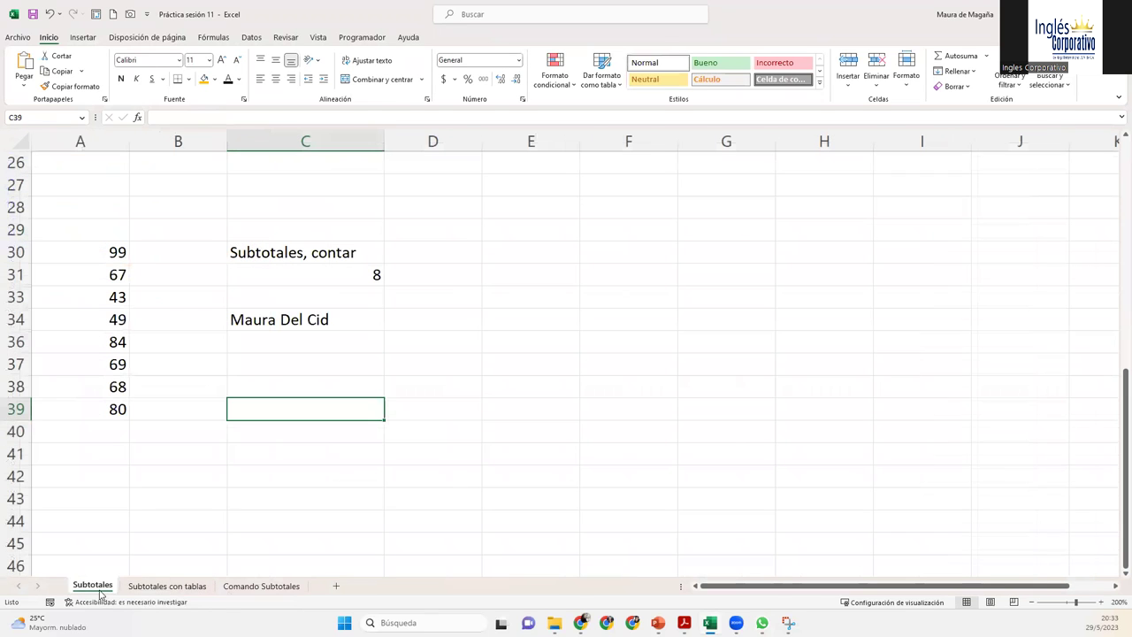
click(368, 270)
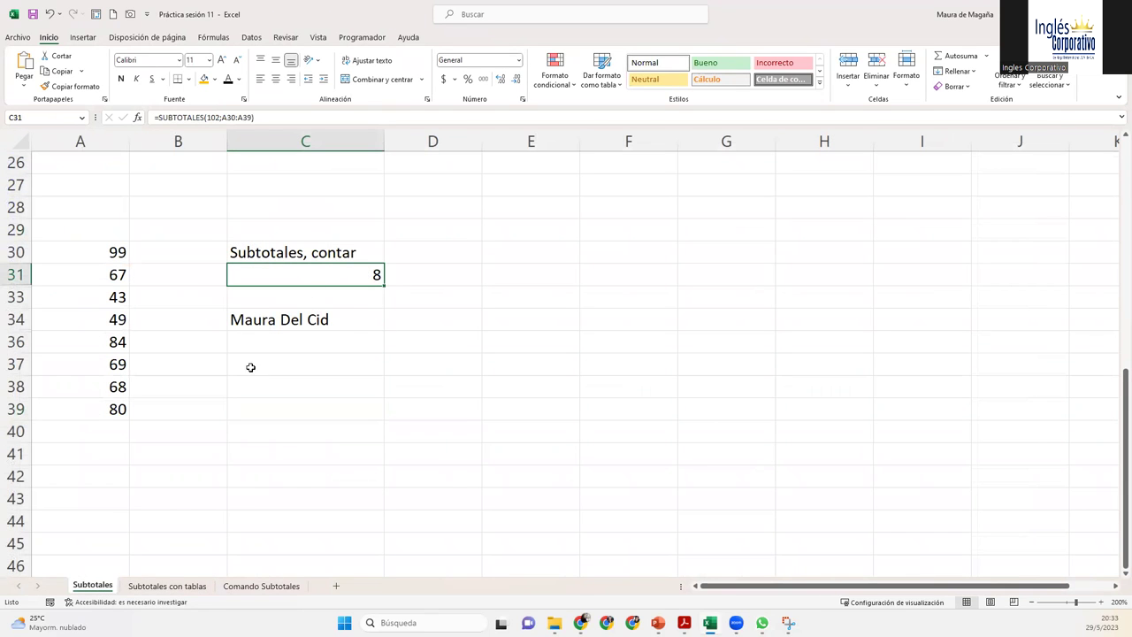
click(173, 587)
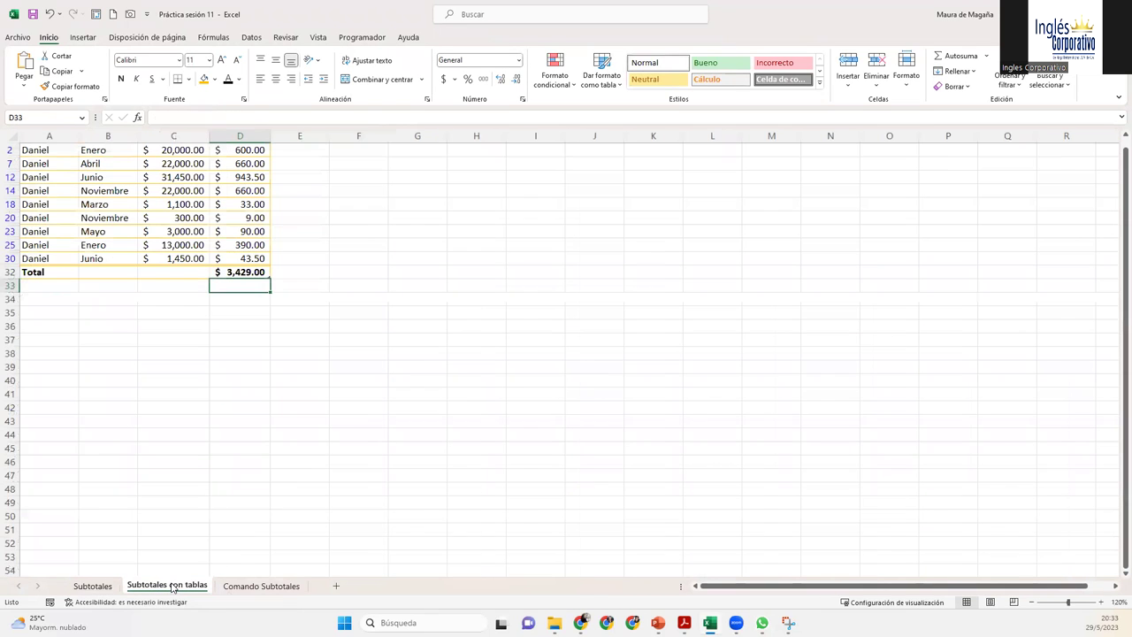
Clear the Cliente filter and filter Mes to Diciembre only, totalling 1,827.00
click(85, 177)
key(Up)
key(Up)
key(Up)
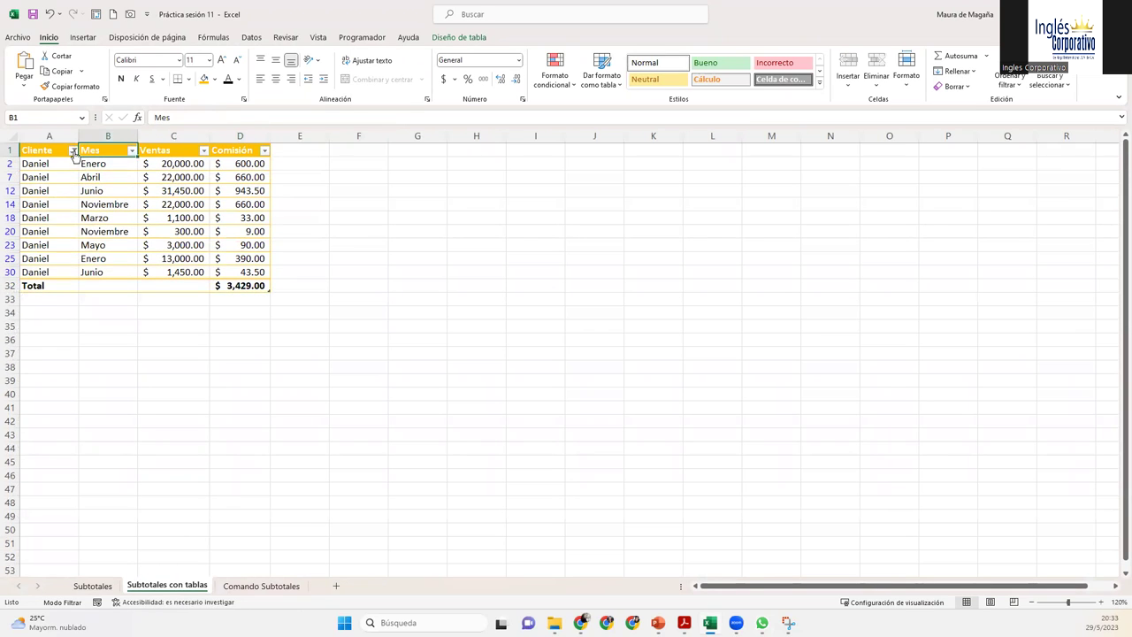
click(72, 150)
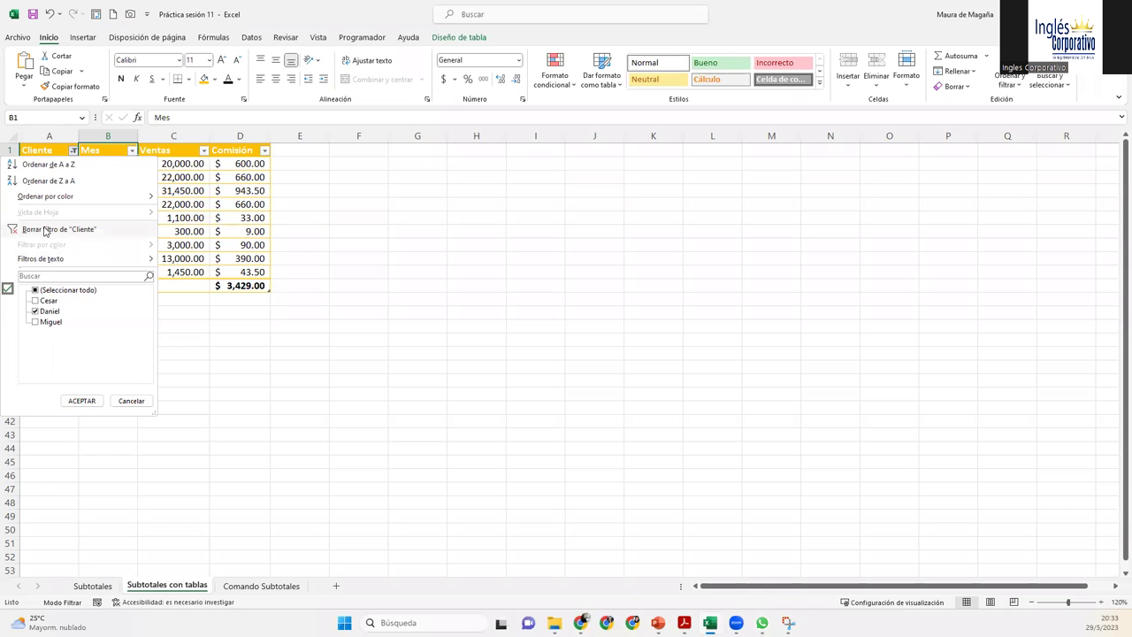
click(44, 230)
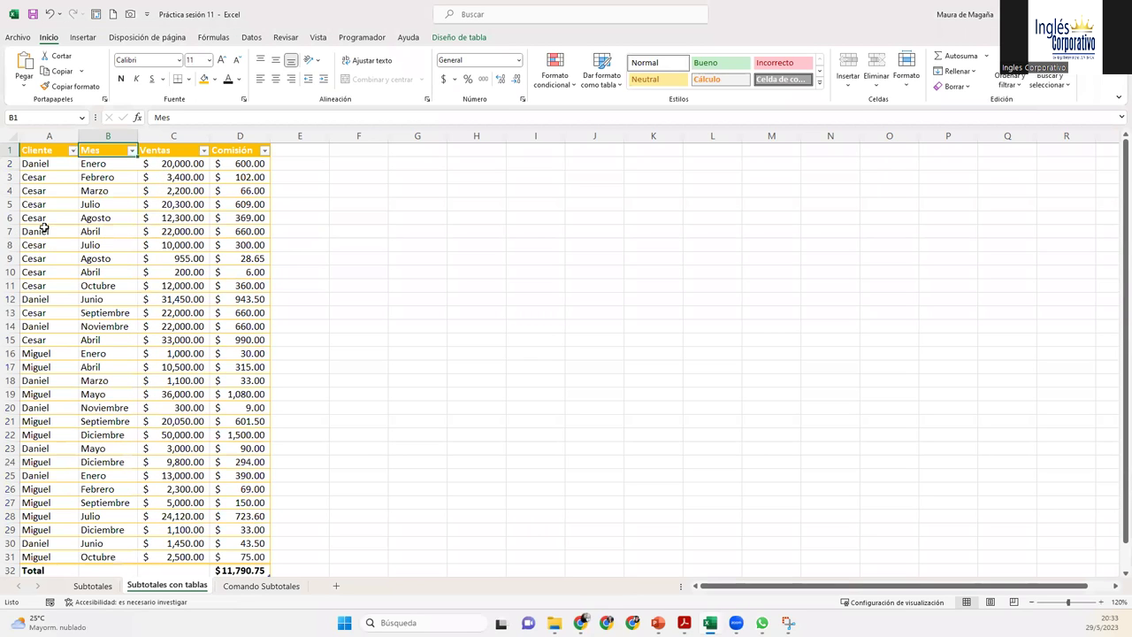
click(132, 151)
click(36, 290)
click(35, 322)
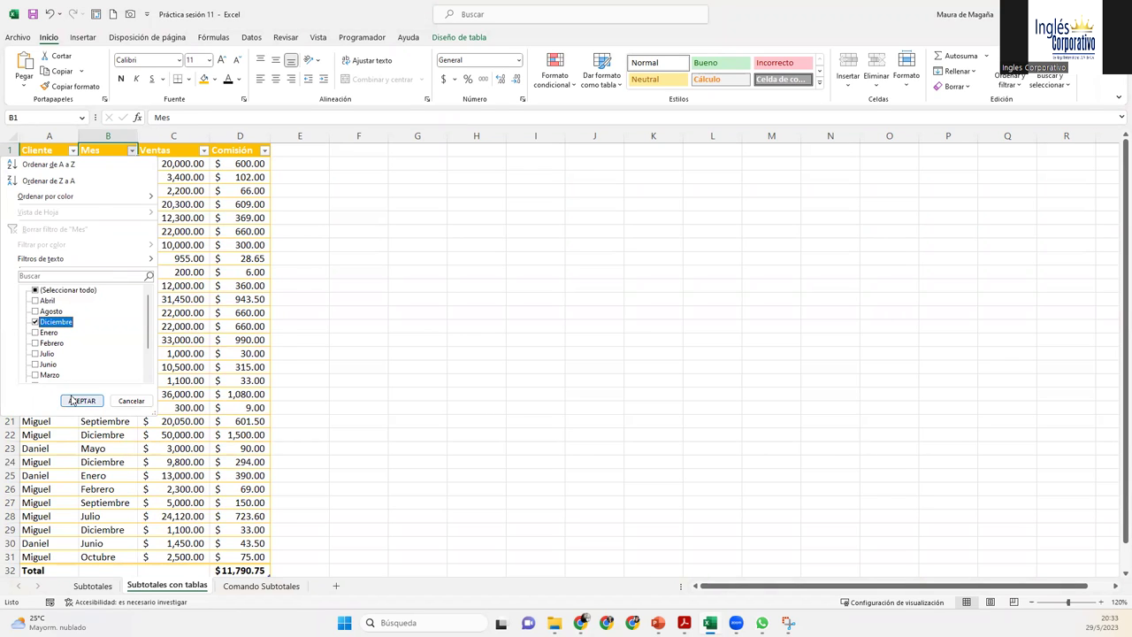
click(75, 401)
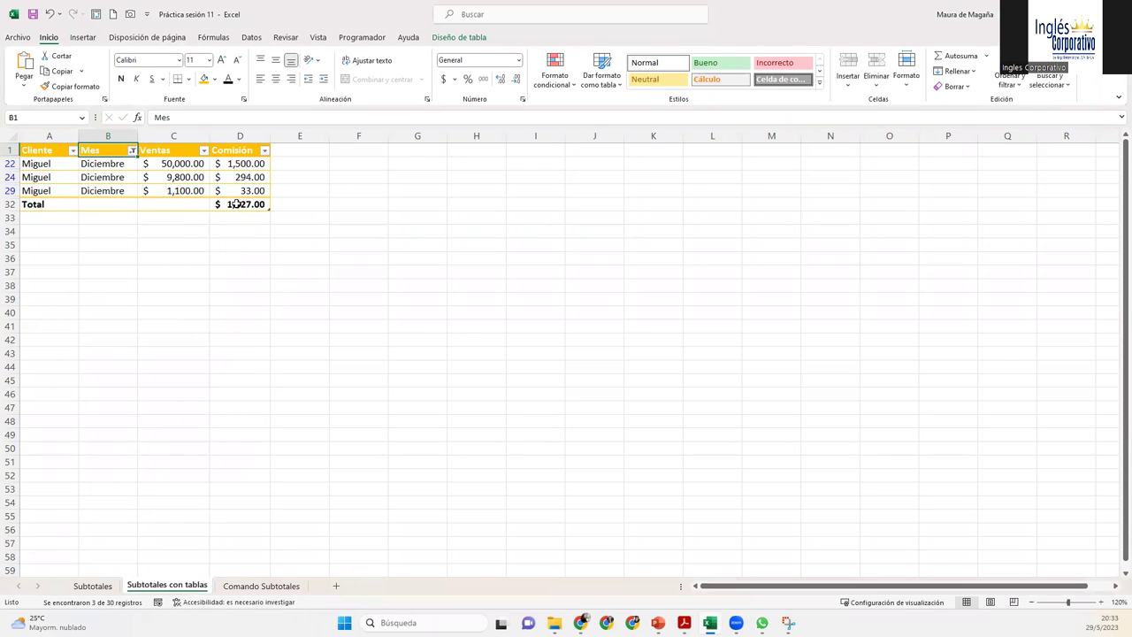
click(188, 204)
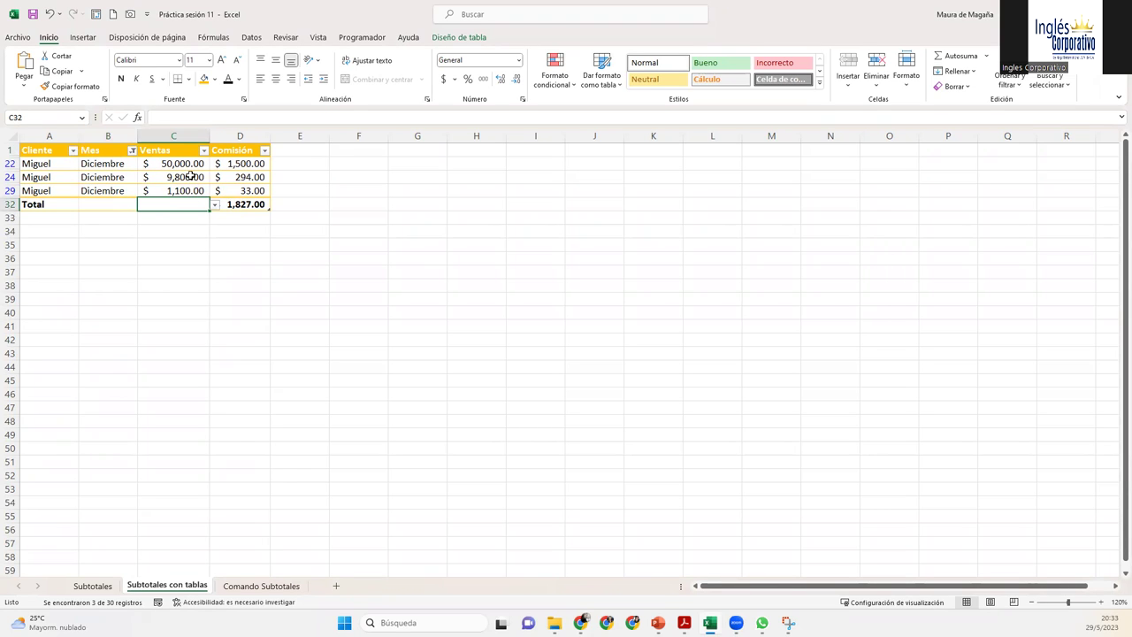
Set the Ventas total in C32 to Suma, showing $60,900.00
click(214, 205)
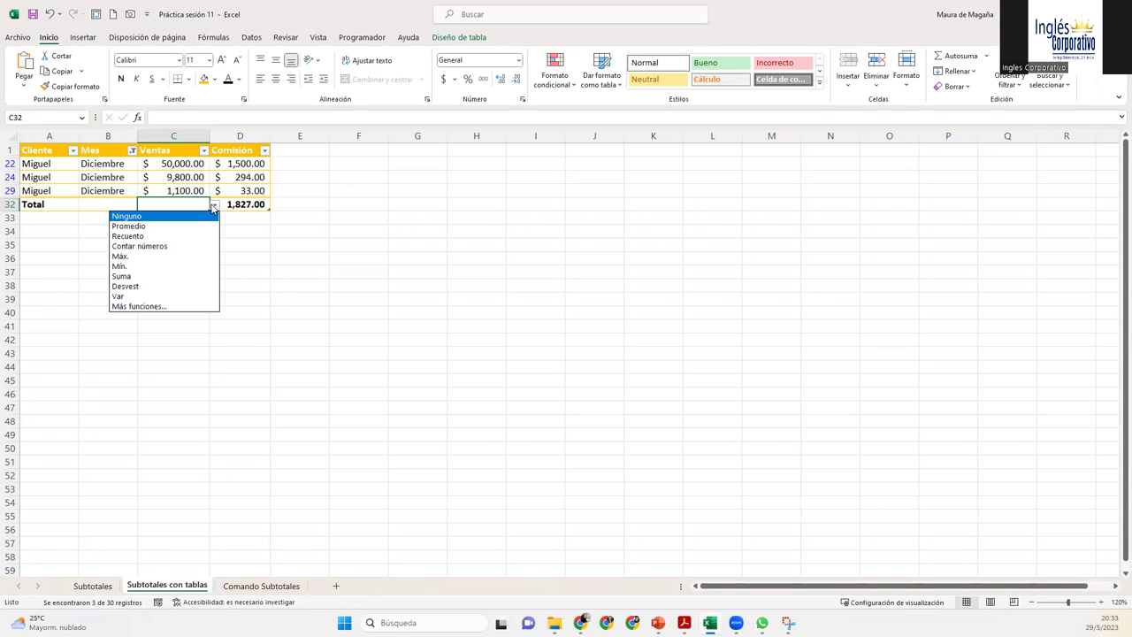
click(149, 276)
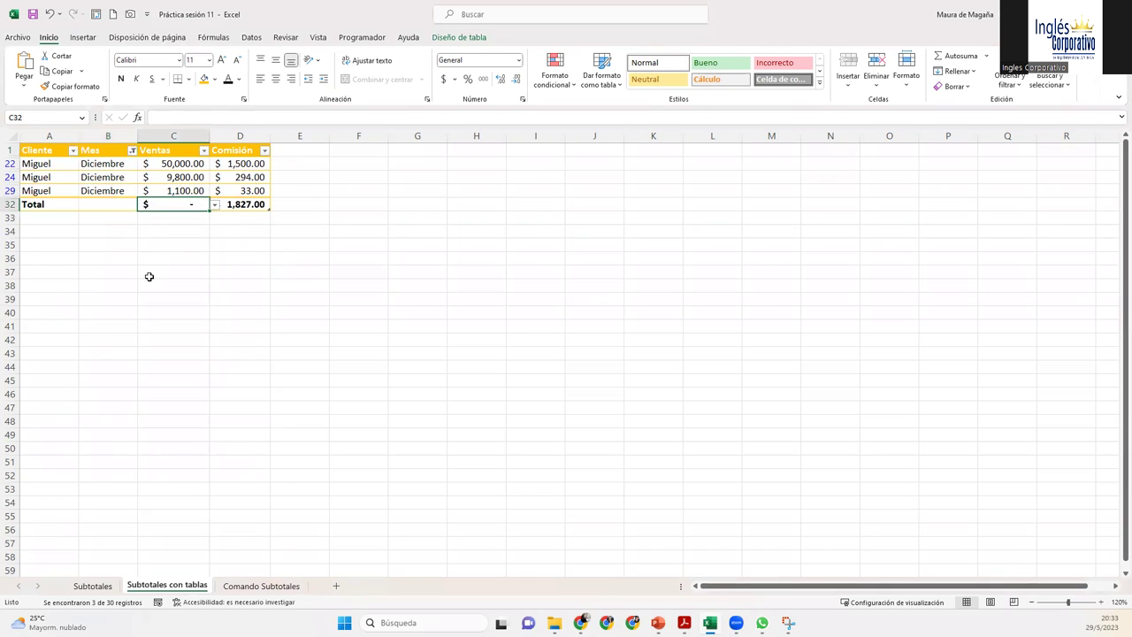
click(219, 205)
click(180, 203)
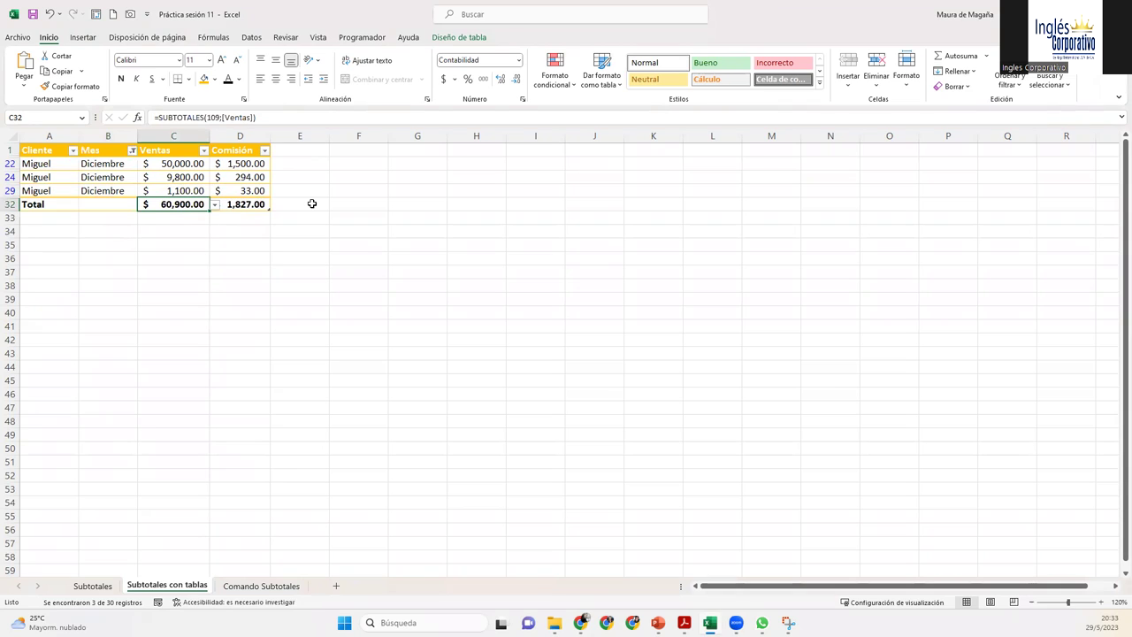
Set the Mes total in B32 to Recuento, showing 3
click(100, 203)
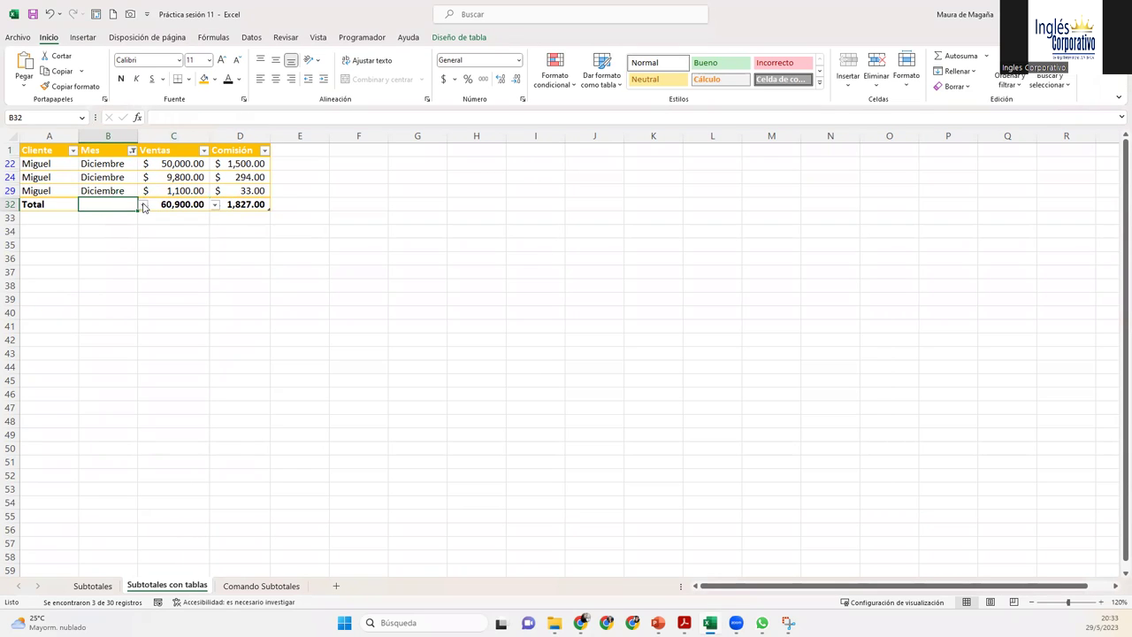
click(142, 205)
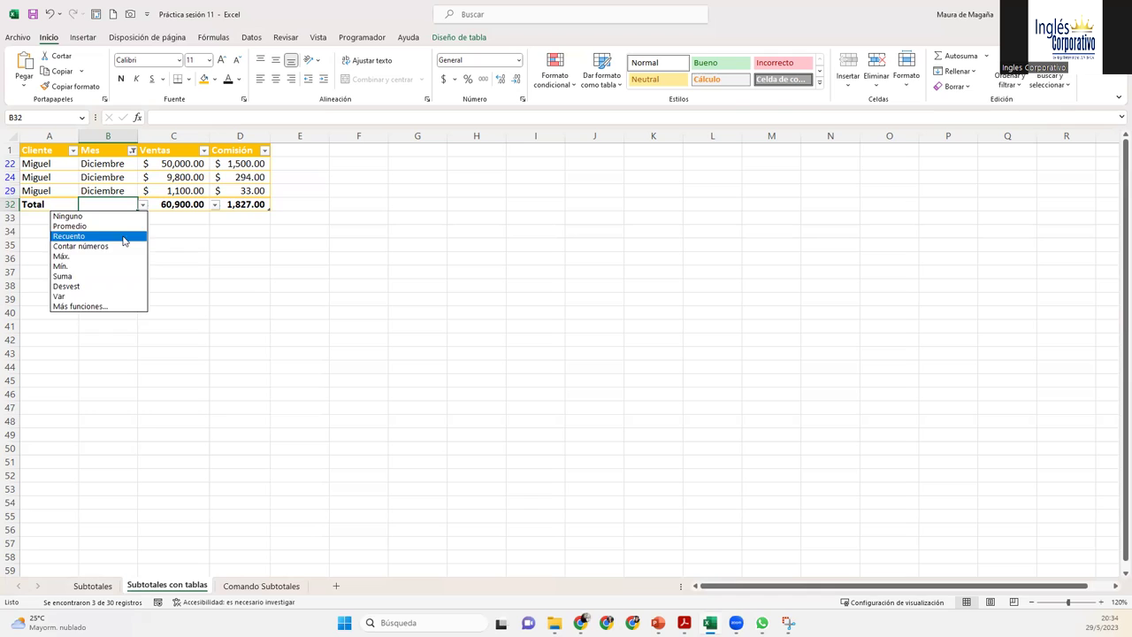
click(124, 237)
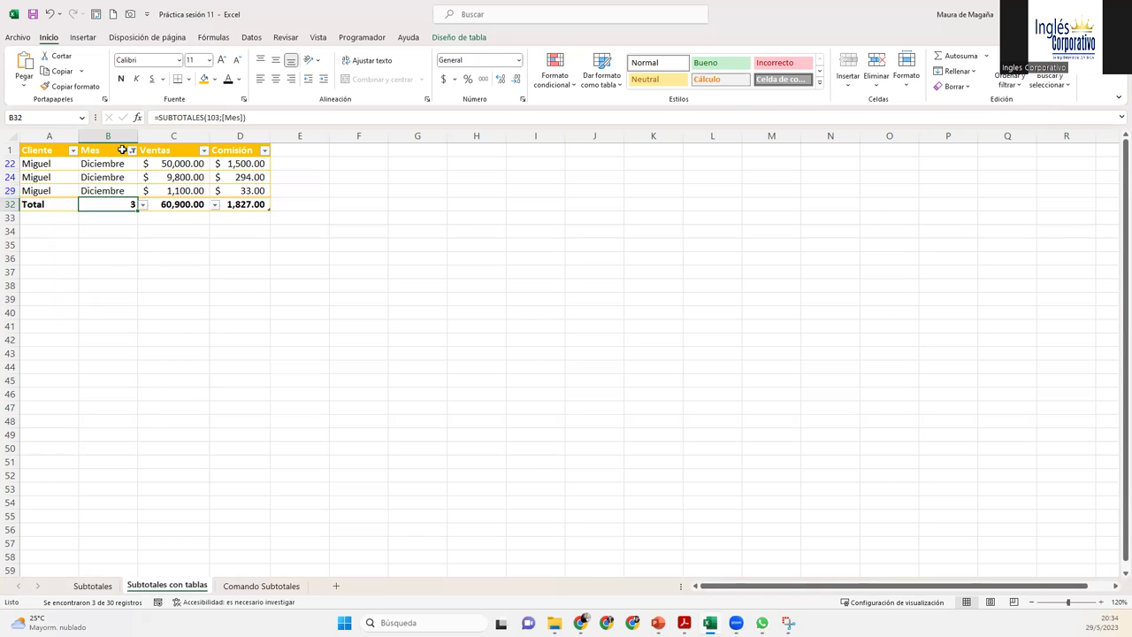
Filter the Mes column to Junio, then to Enero
click(132, 150)
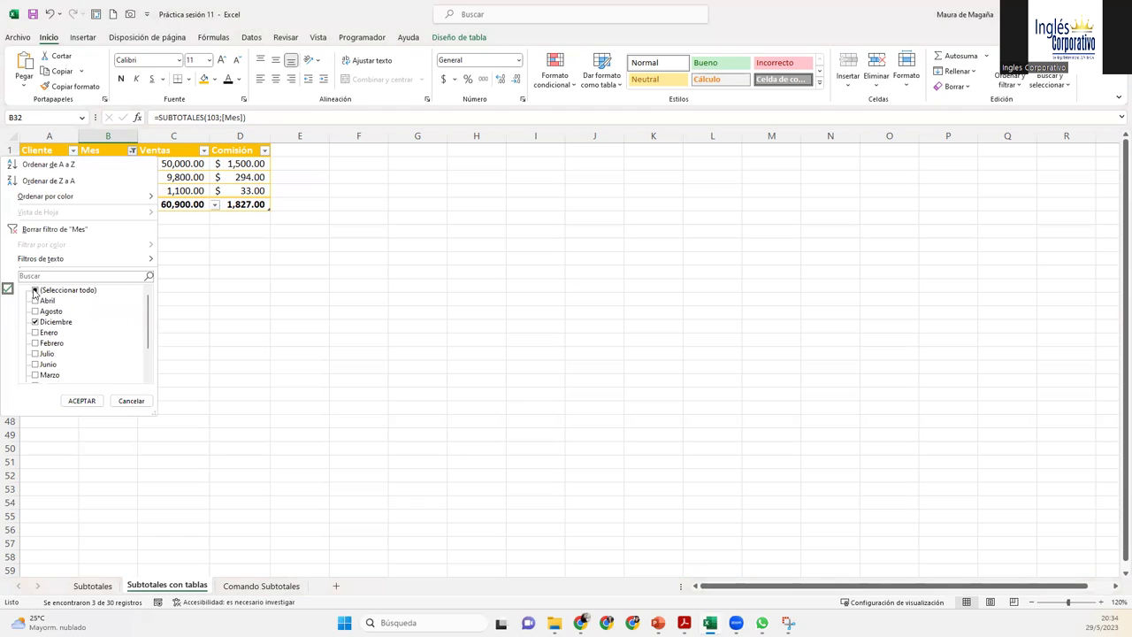
click(36, 322)
click(35, 365)
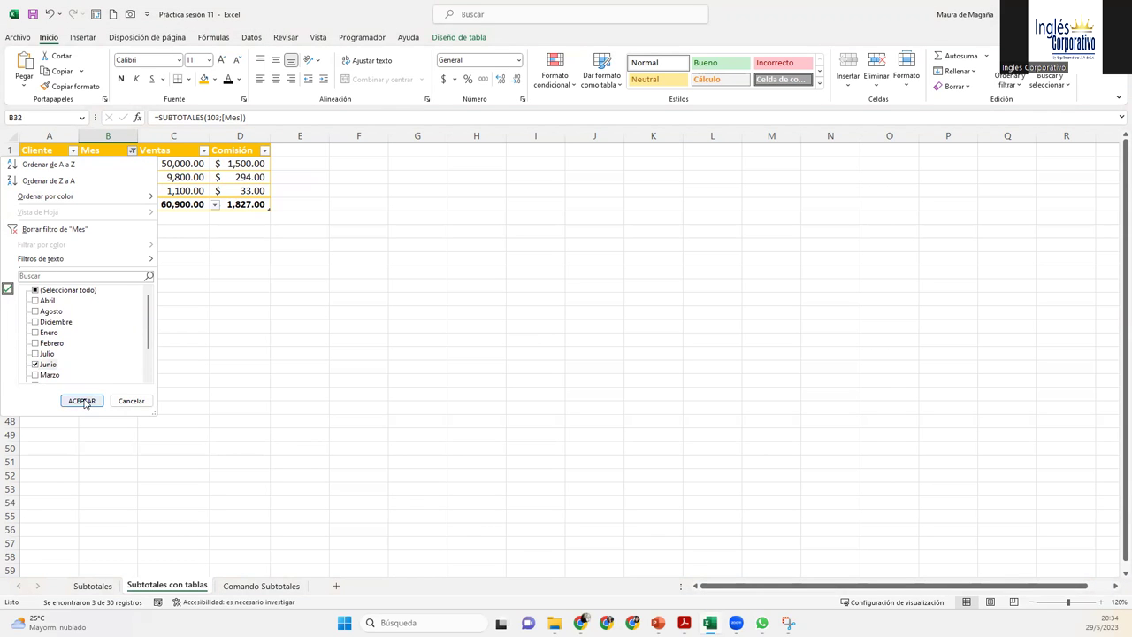
click(81, 401)
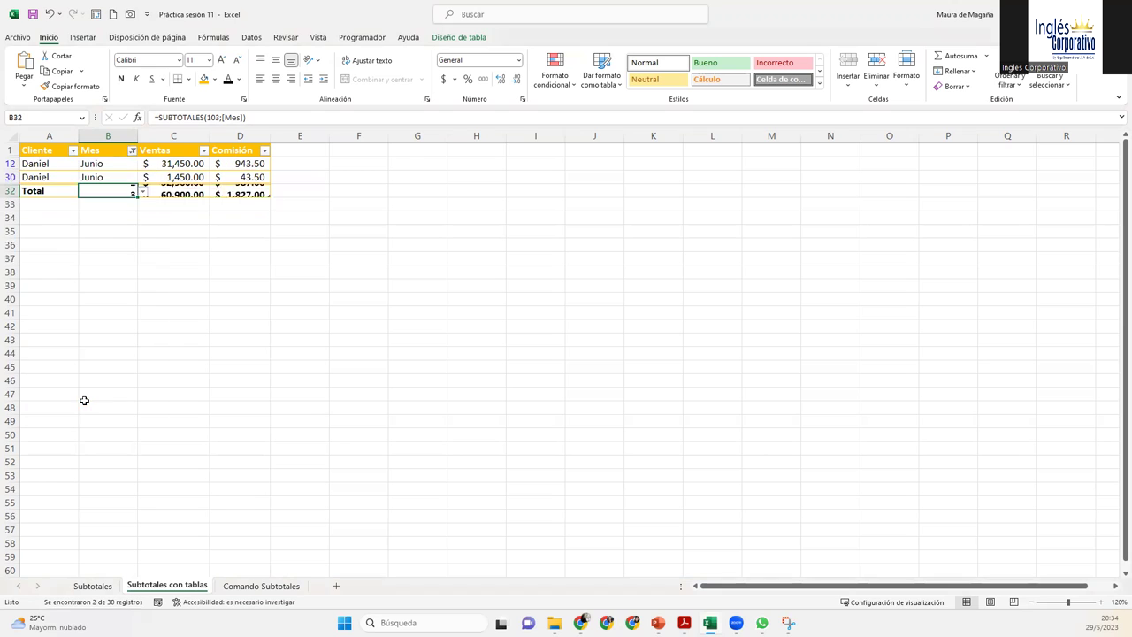
click(131, 151)
click(37, 364)
click(36, 333)
click(81, 401)
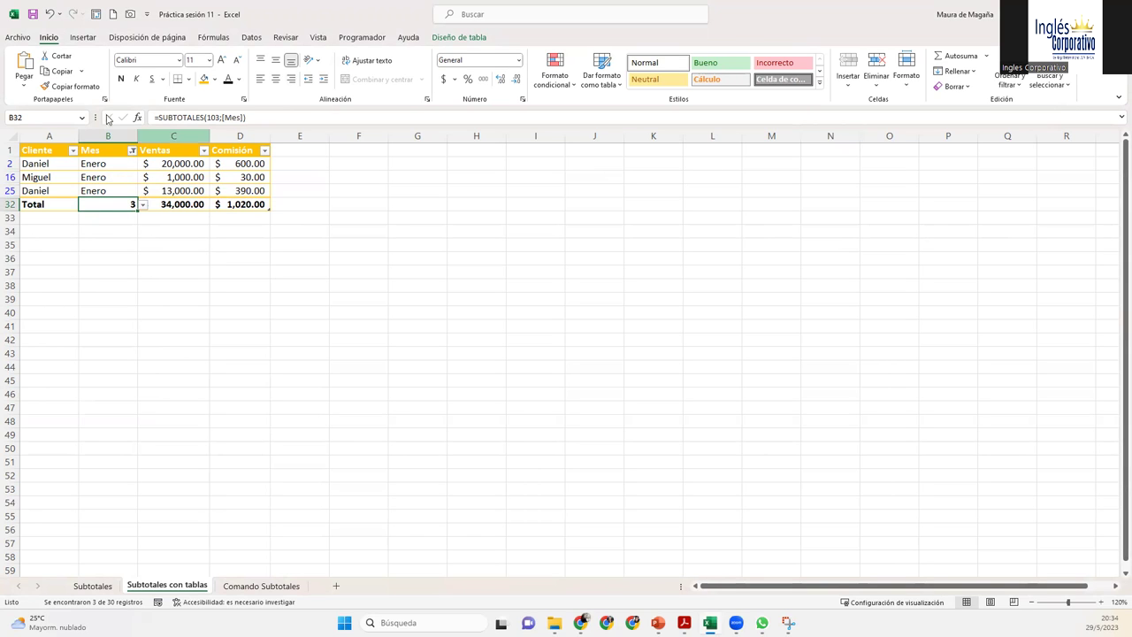
Clear the Mes filter, show only Miguel's sales (162,370.00), then open Comando Subtotales
click(134, 150)
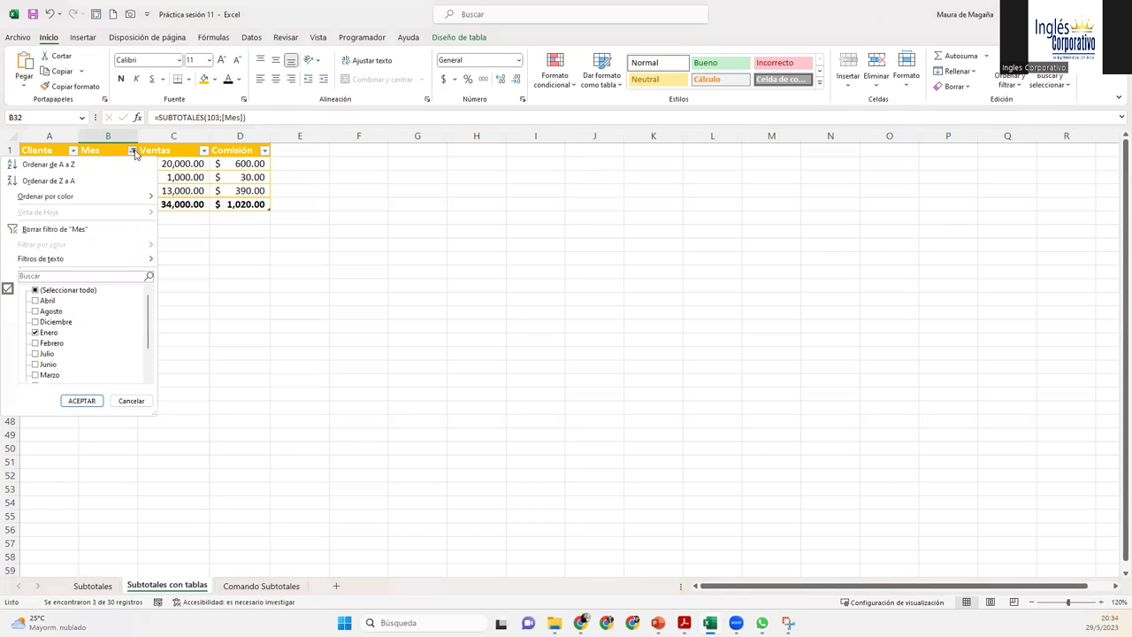
click(76, 229)
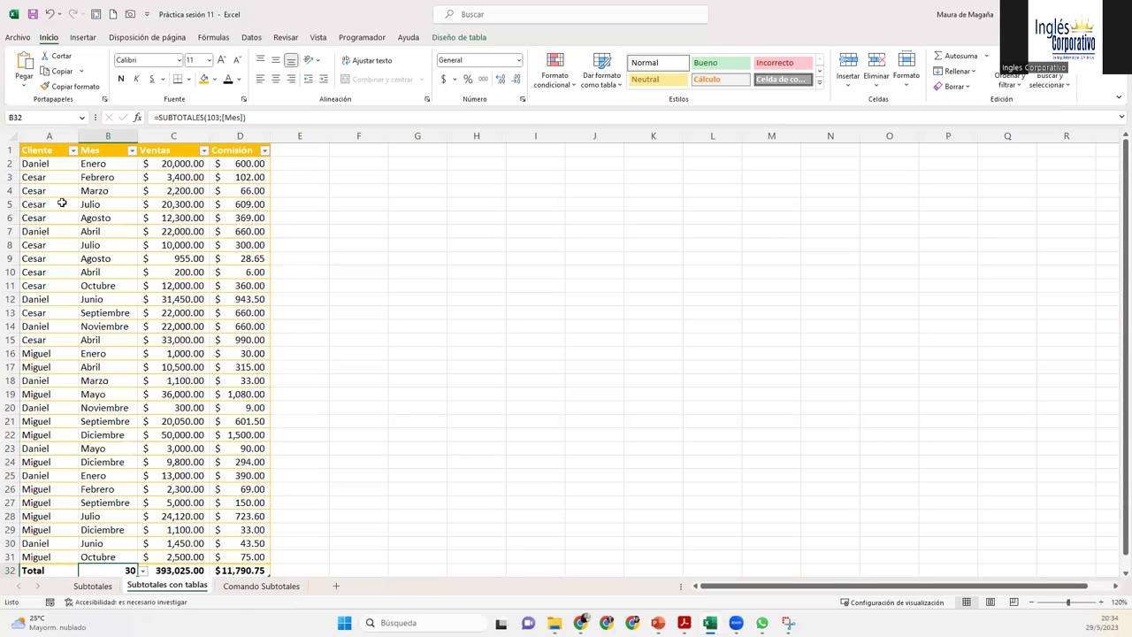
click(73, 151)
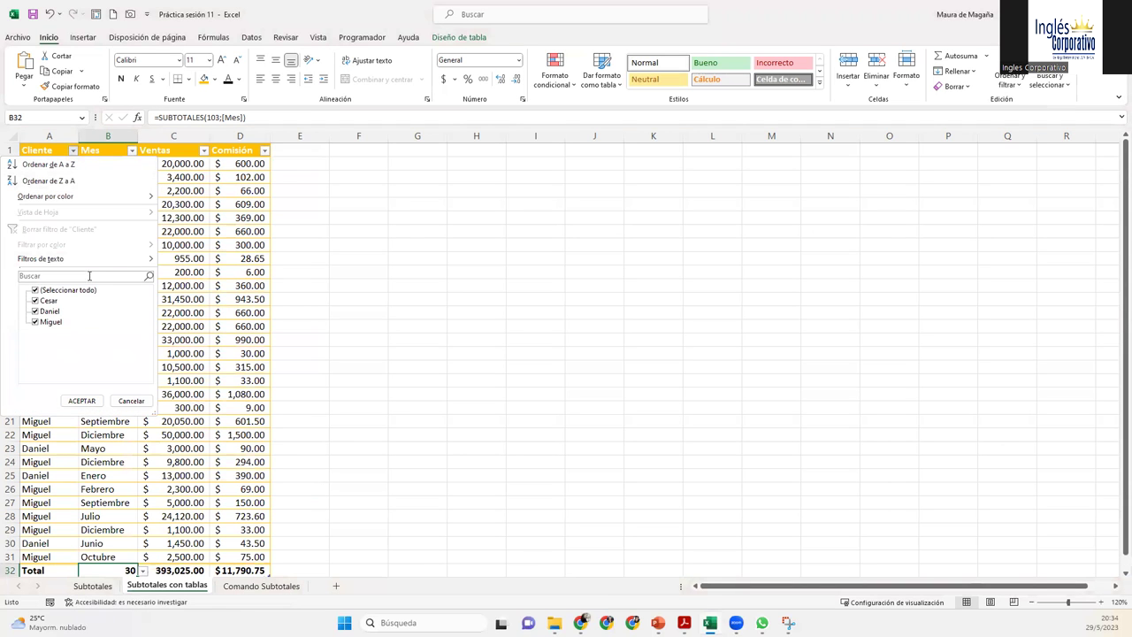
click(35, 290)
click(35, 321)
click(82, 401)
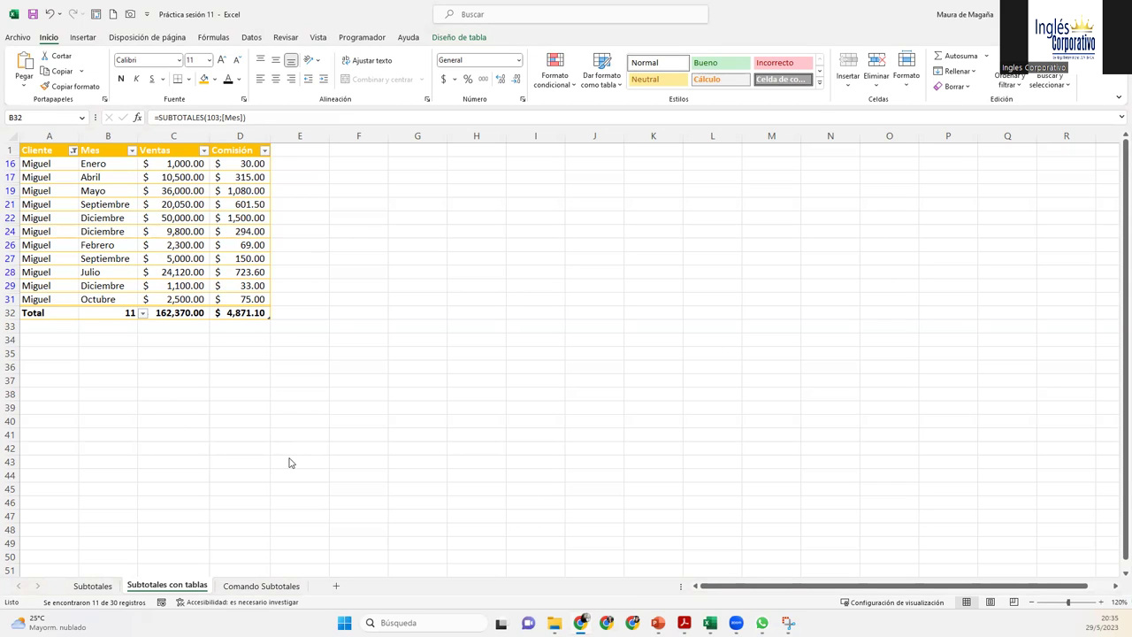
click(275, 586)
click(274, 586)
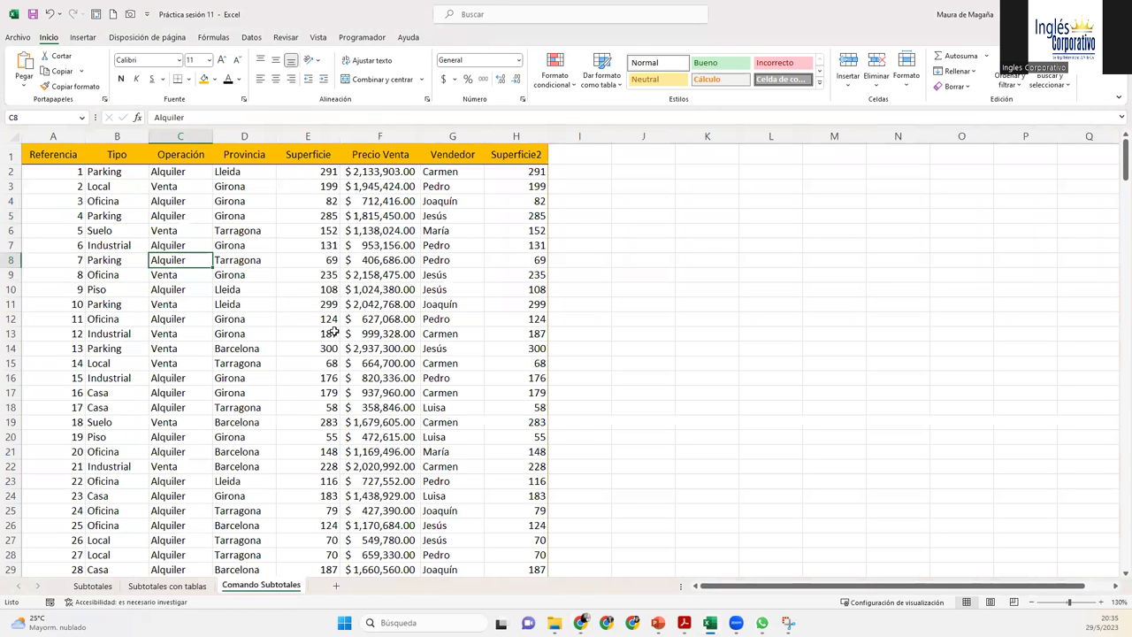
click(244, 216)
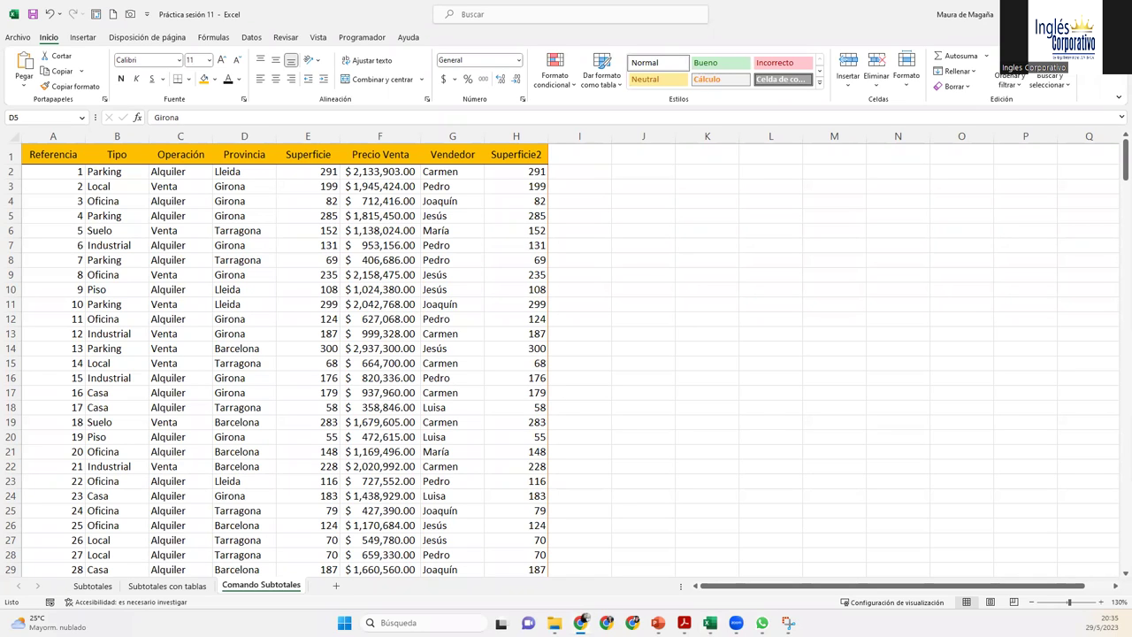
click(125, 174)
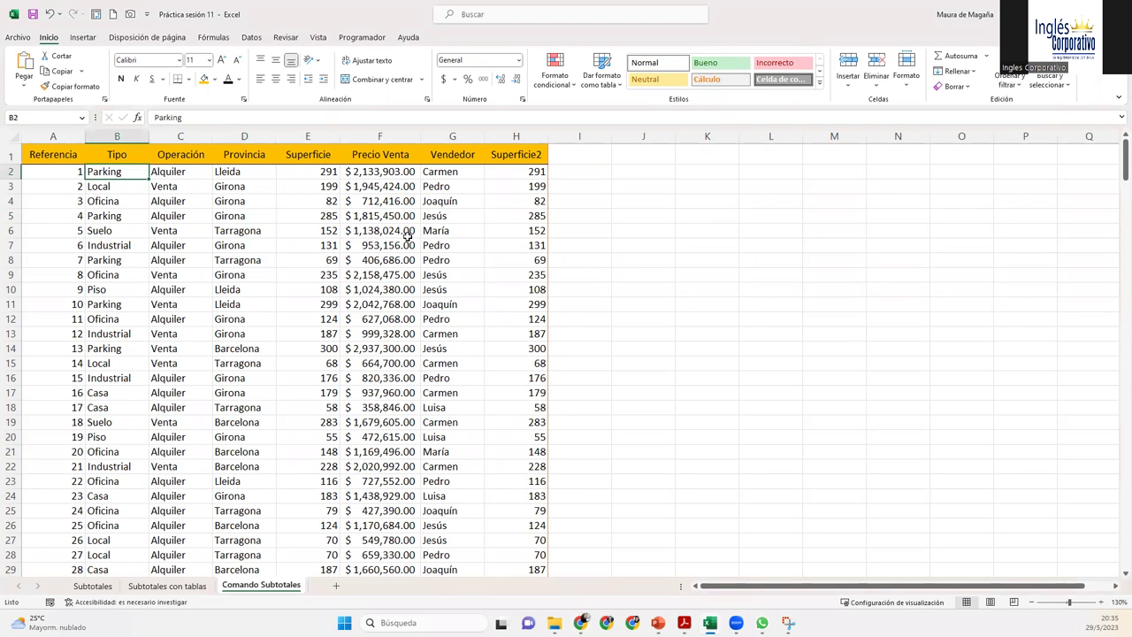
click(426, 289)
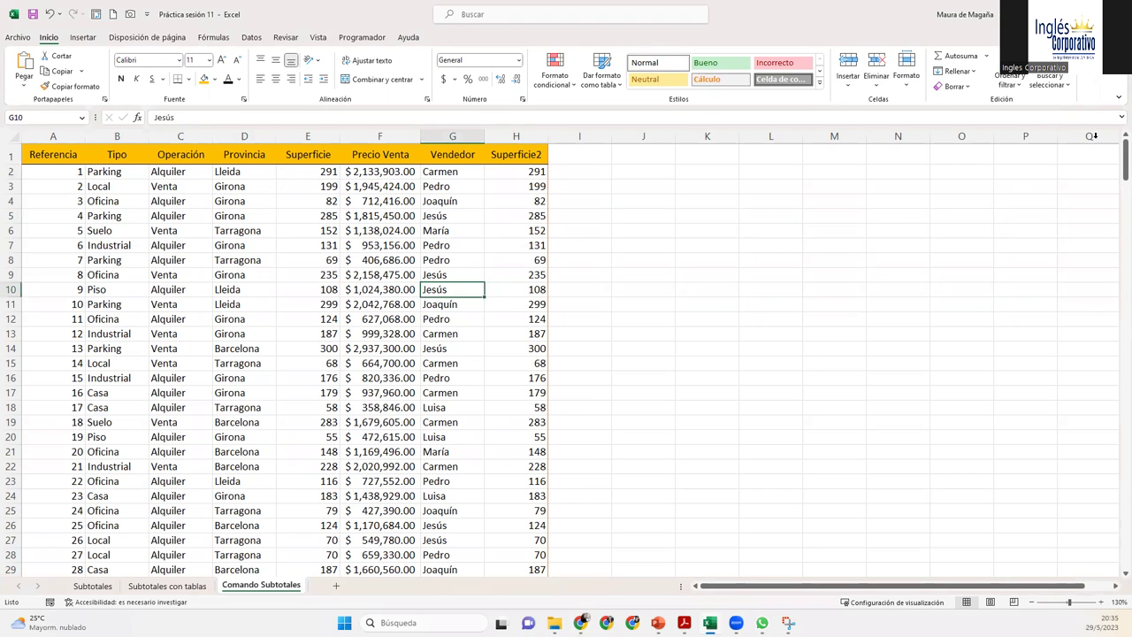
drag(1117, 156, 1116, 155)
click(321, 214)
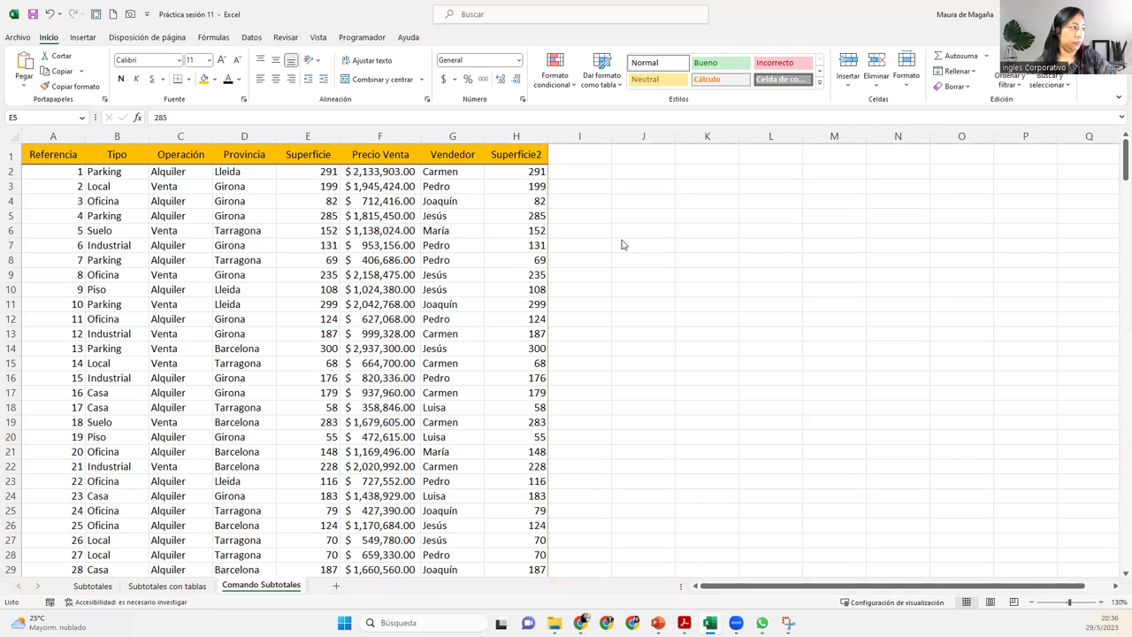
click(176, 228)
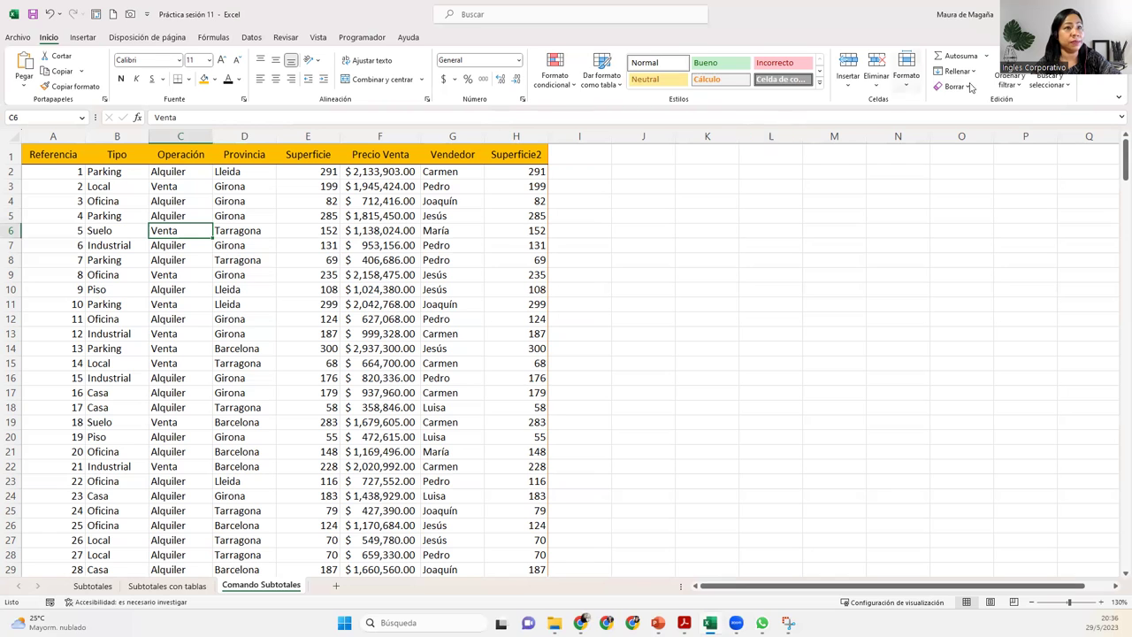
Sort the property list A to Z by Operación so Alquiler rows come first
click(1009, 79)
click(1033, 106)
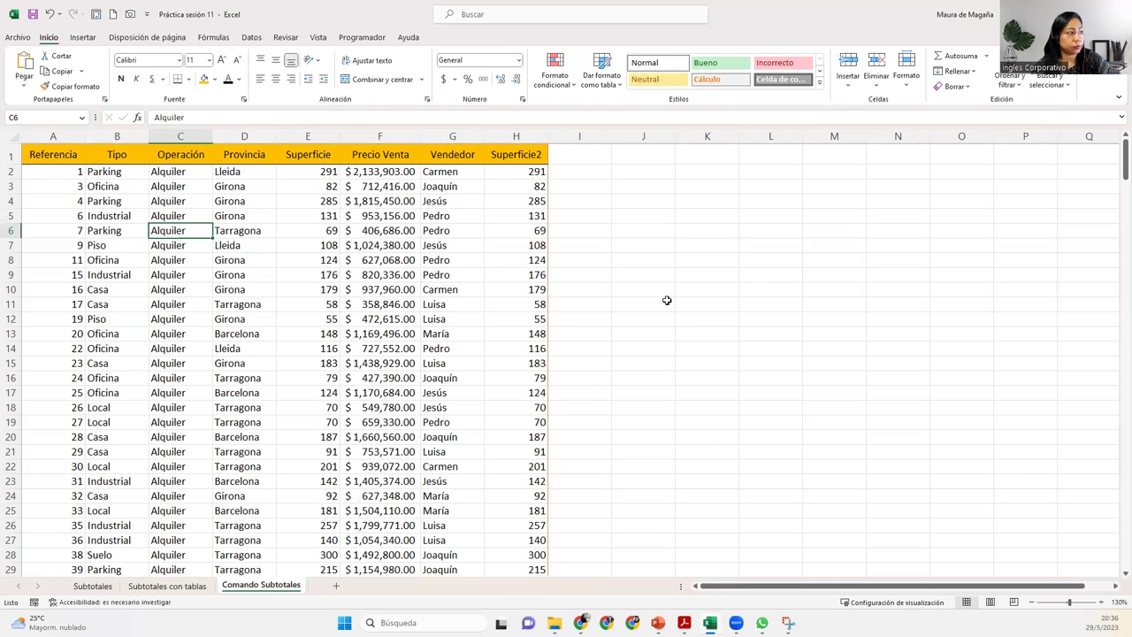
drag(190, 174, 178, 169)
click(180, 170)
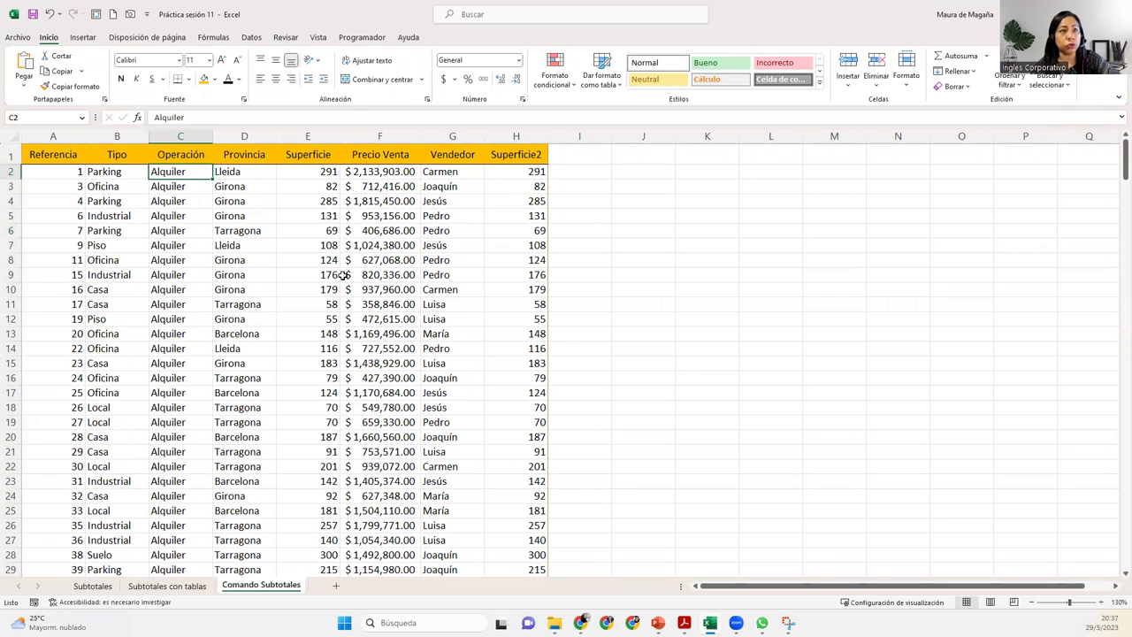
click(1009, 80)
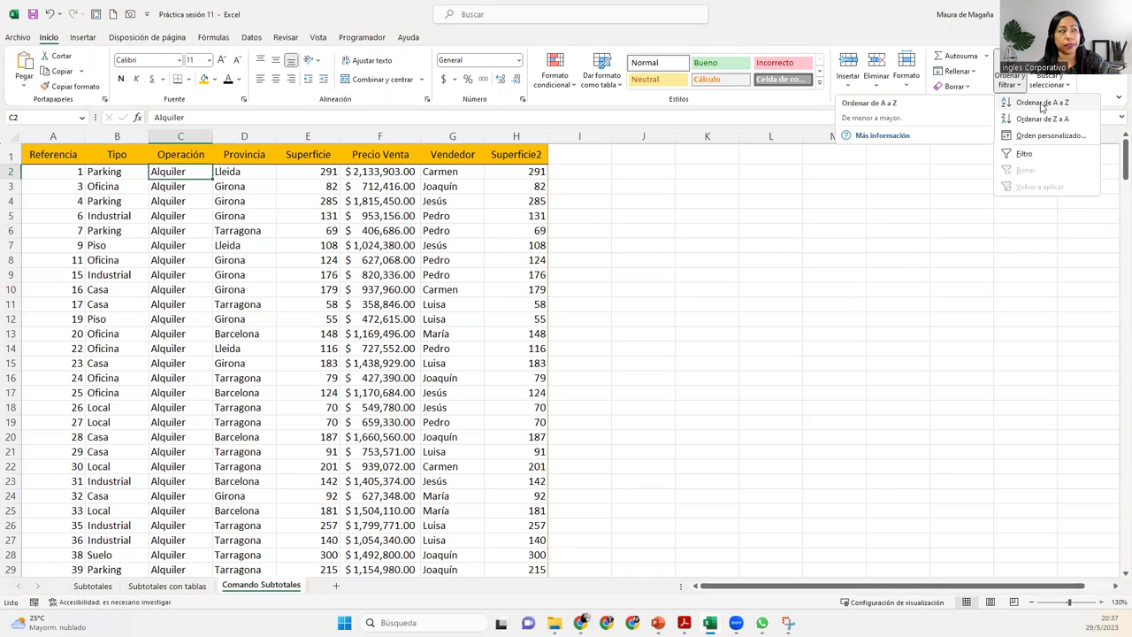
click(191, 170)
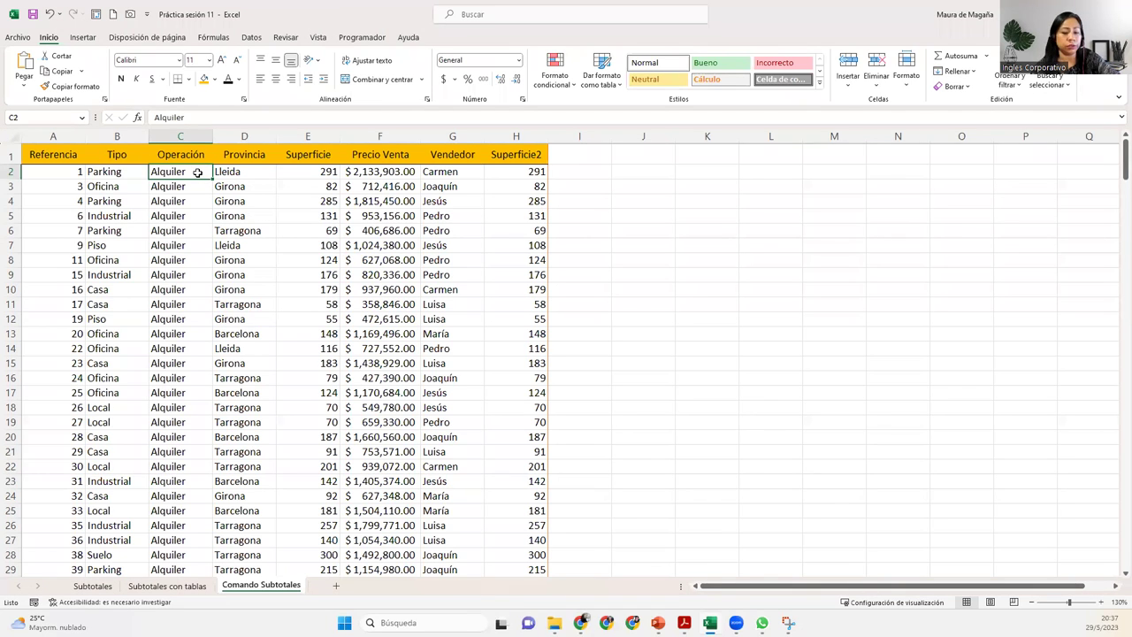
key(ctrl+shift+Down)
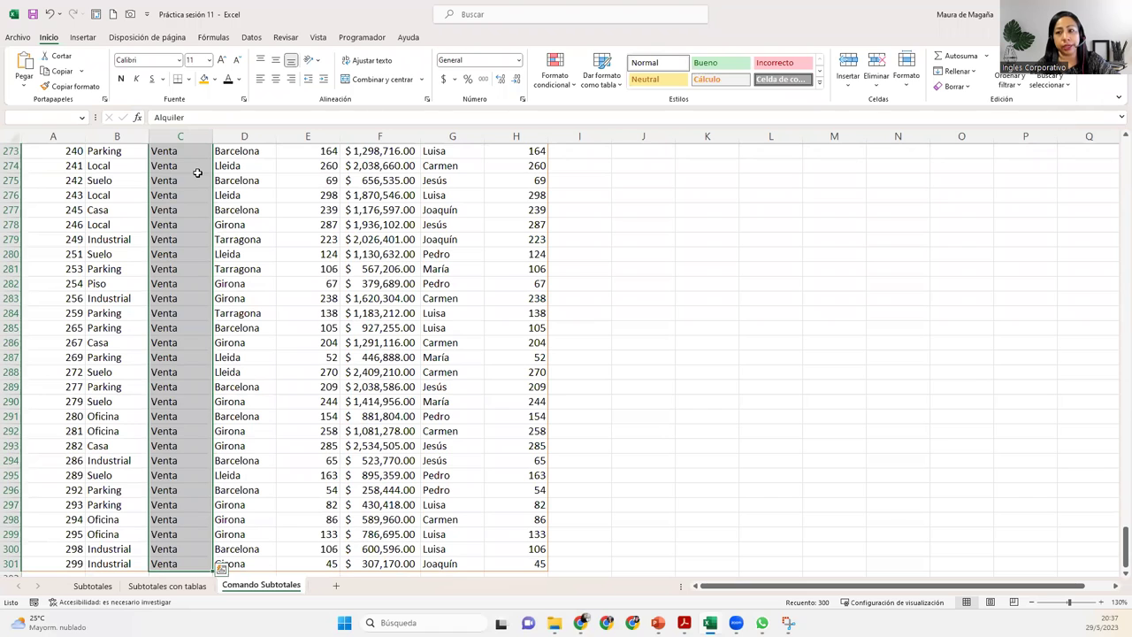
key(ctrl+BackSpace)
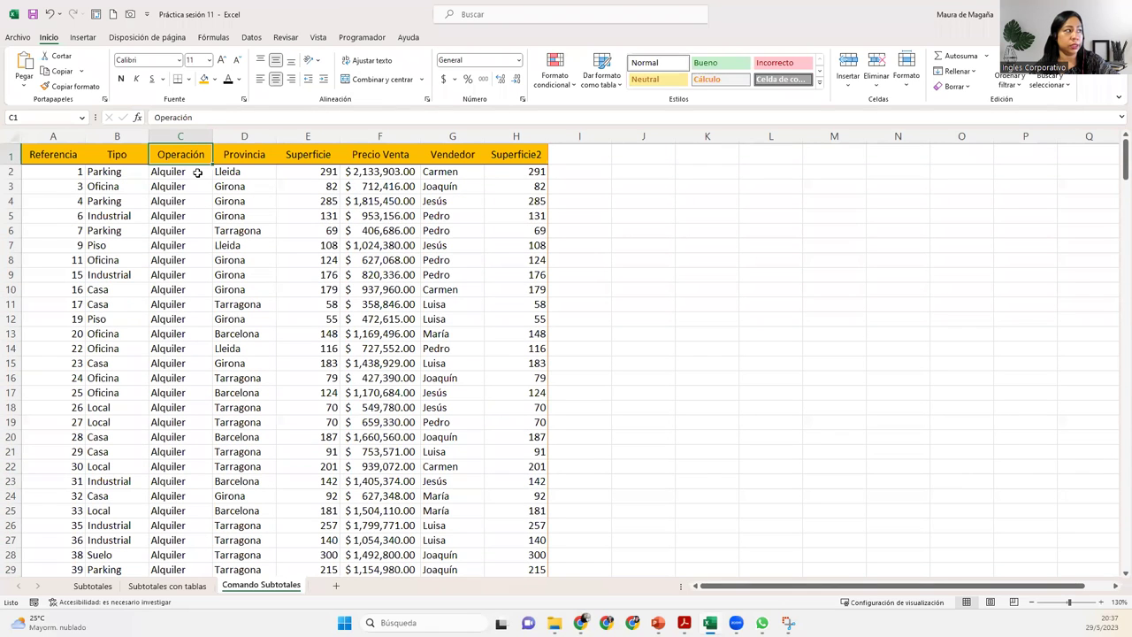
click(197, 172)
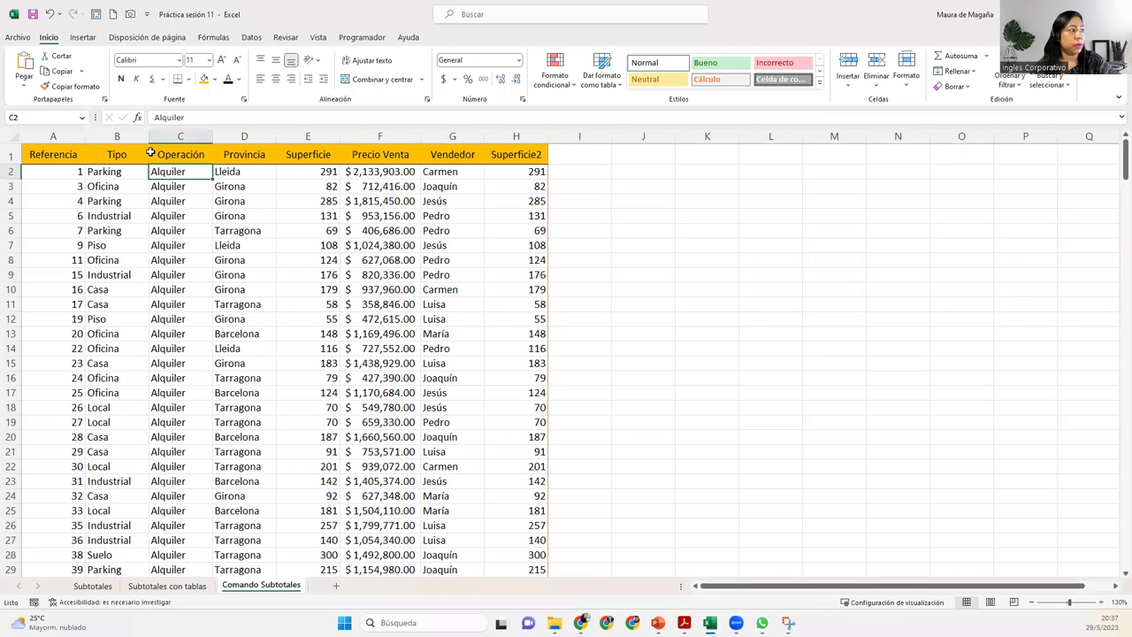
Show the Datos ribbon and select the first Provincia cell, D2
click(251, 41)
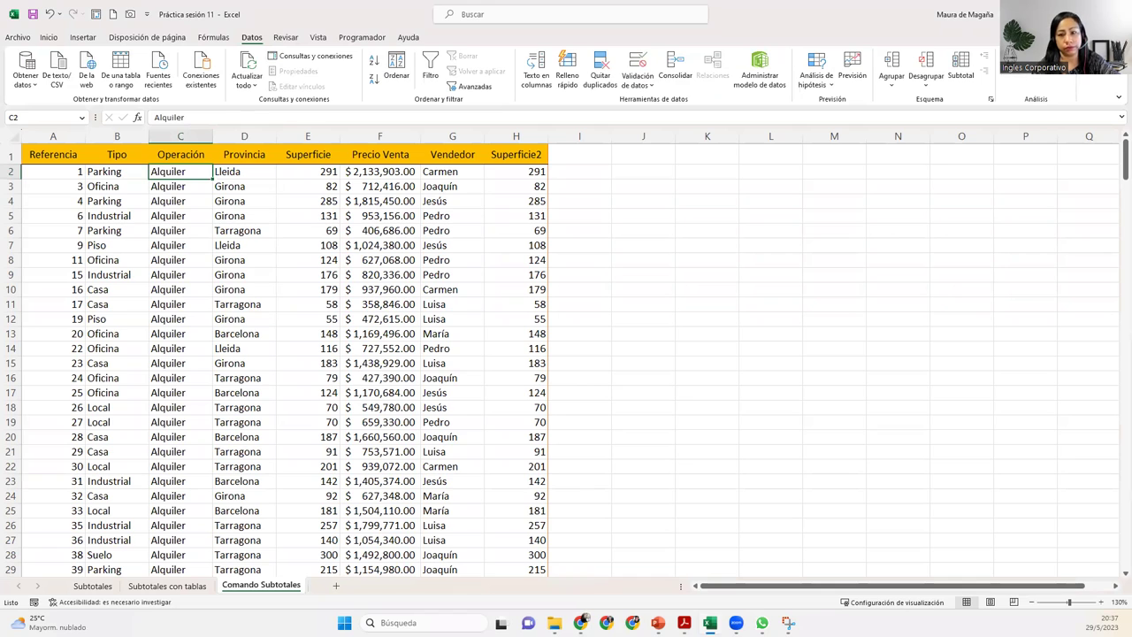
click(244, 172)
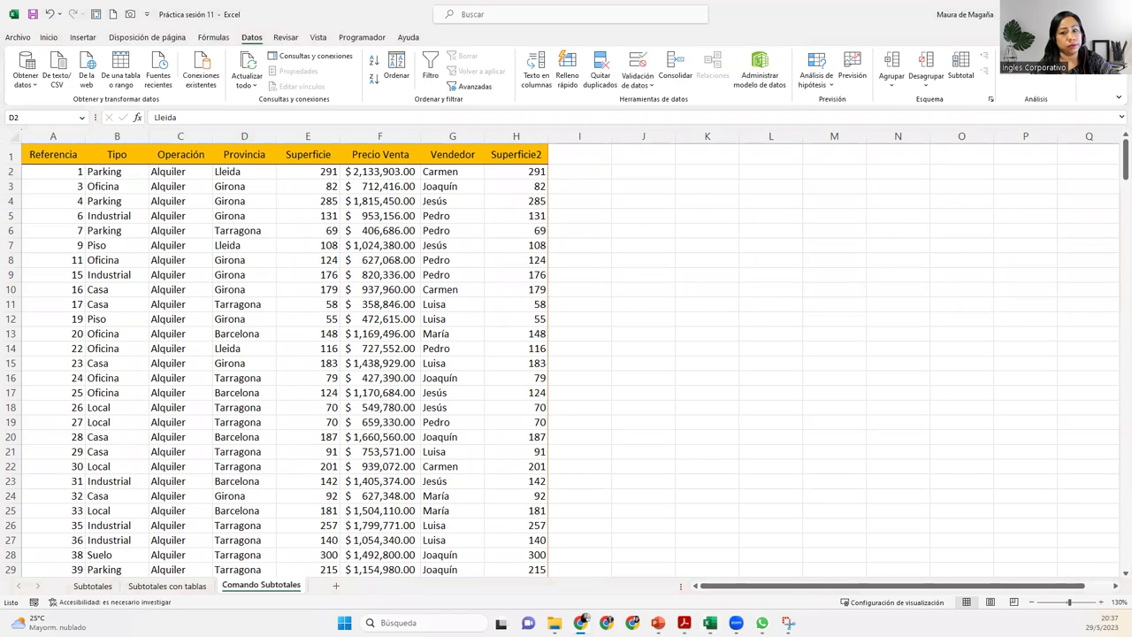
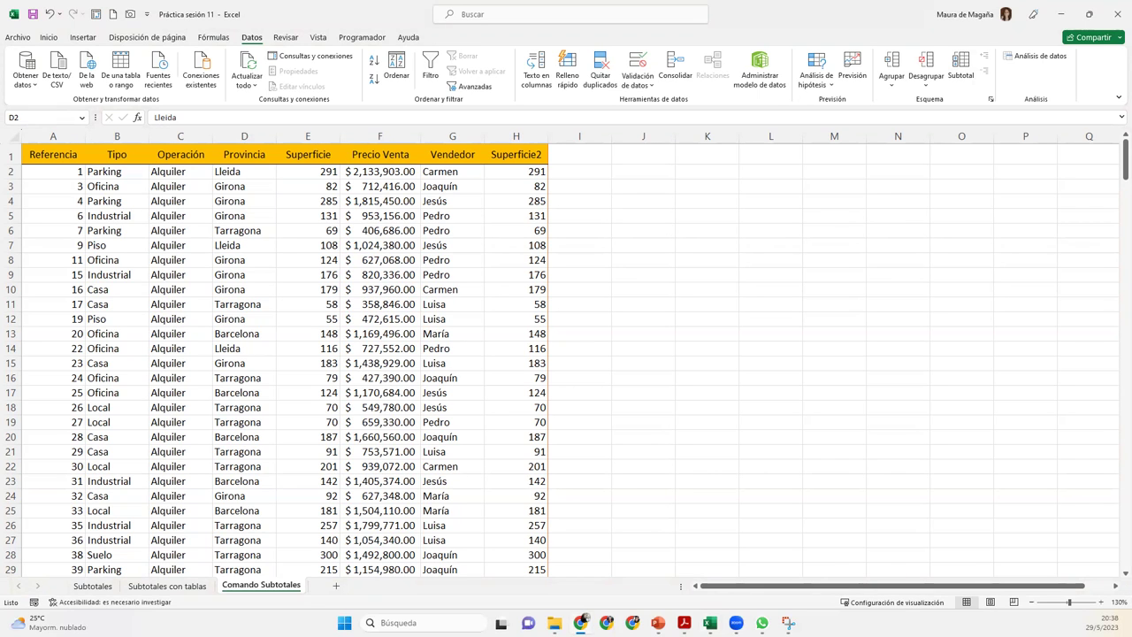
Open the Subtotales dialog for the property table from the Datos tab
click(968, 80)
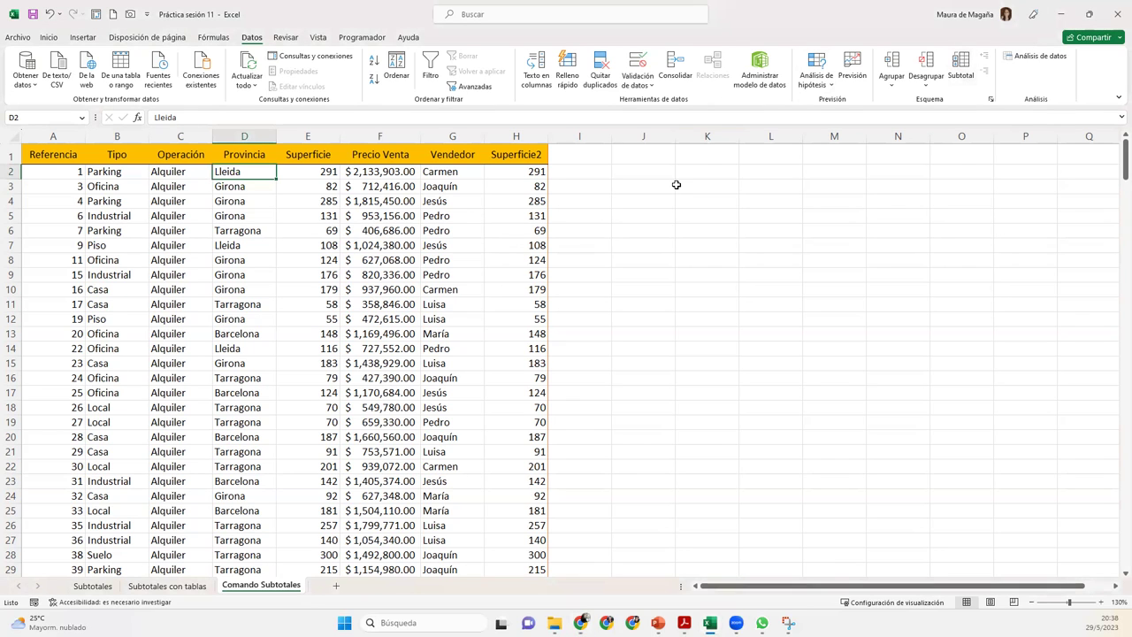
click(961, 67)
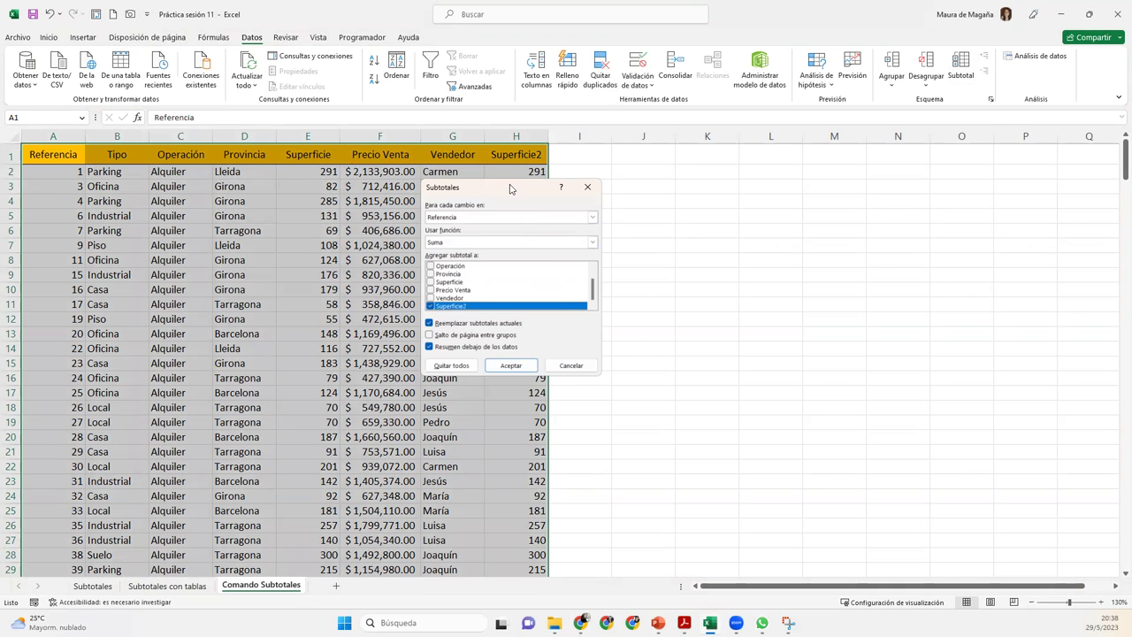
Set subtotals to change at each Operación using Suma, with Superficie2 unticked
drag(510, 189, 662, 186)
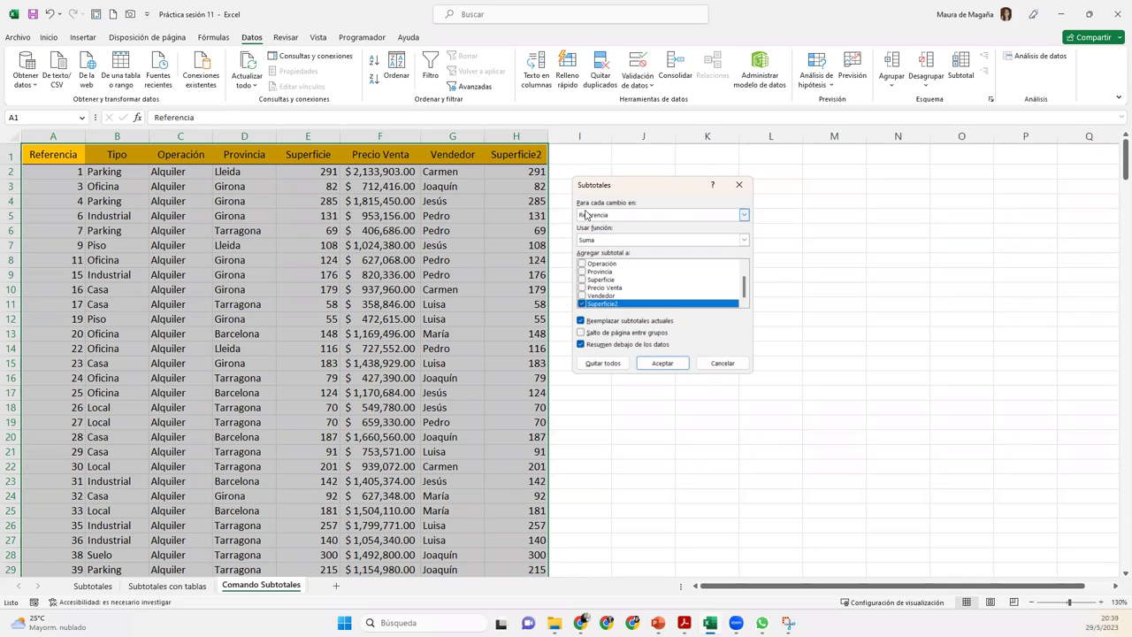
click(693, 219)
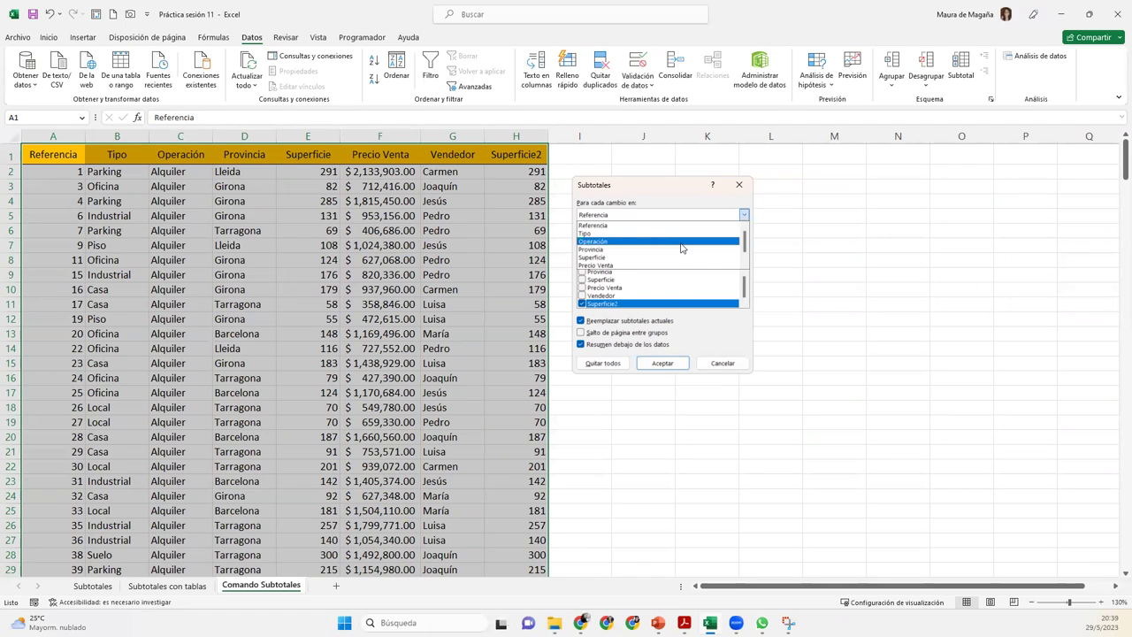
click(681, 248)
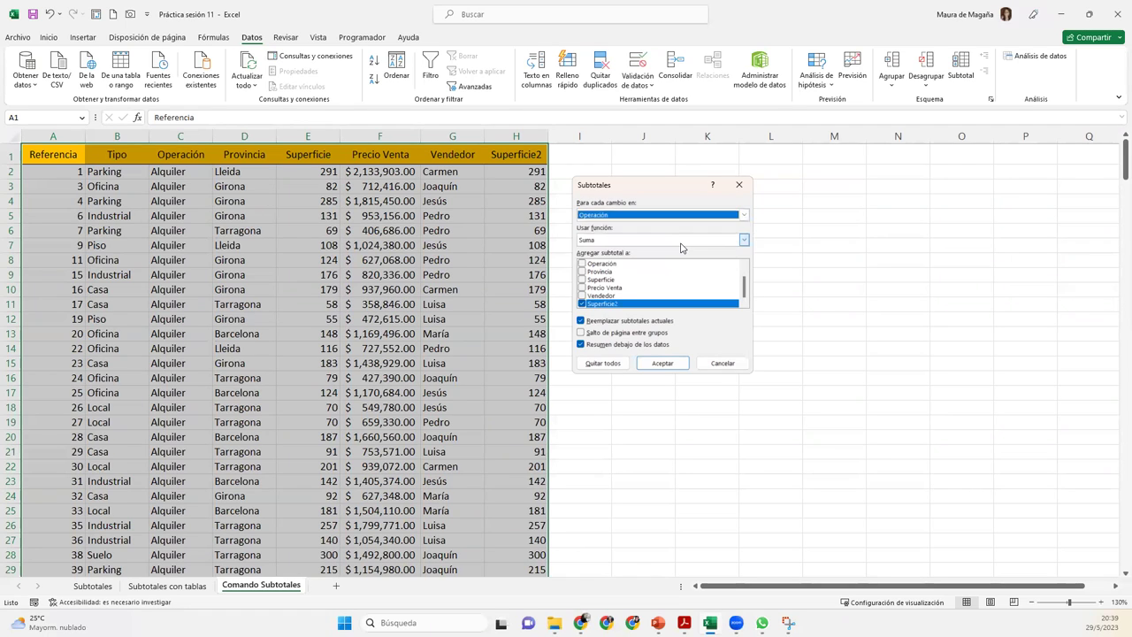
click(743, 239)
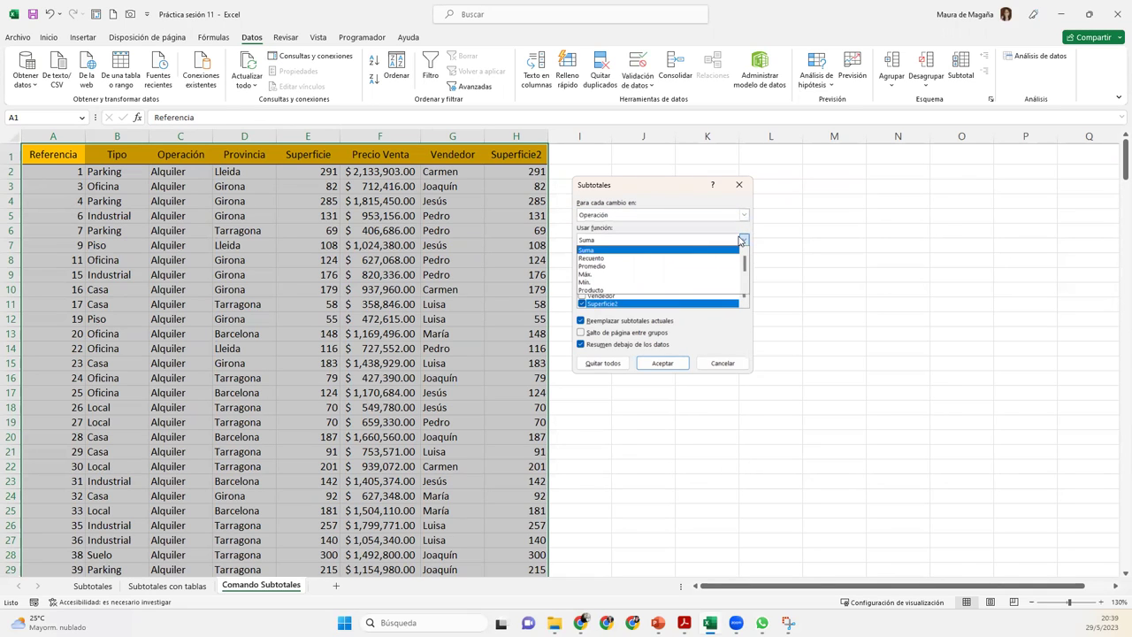
click(723, 252)
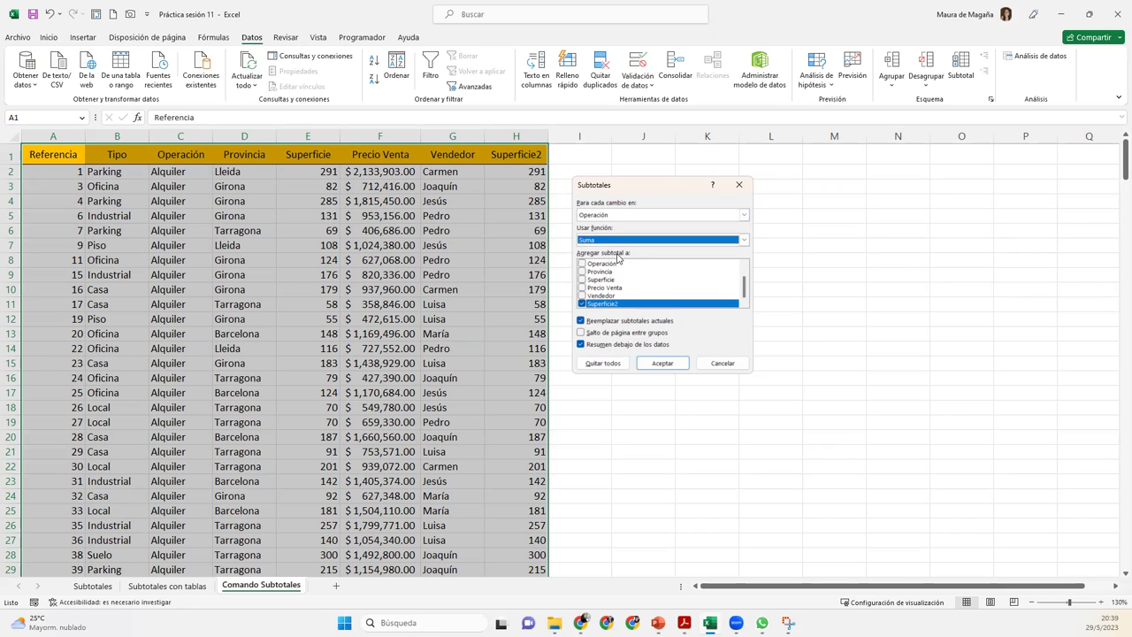
click(581, 305)
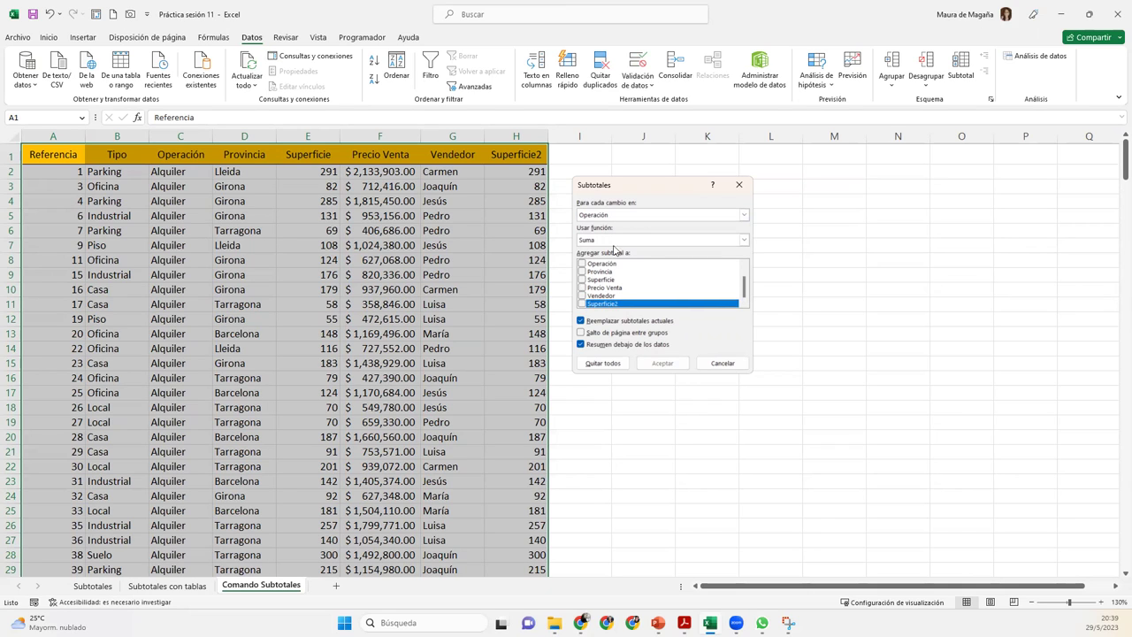
Tick Precio Venta as the subtotalled column and apply the Operación subtotals
click(582, 288)
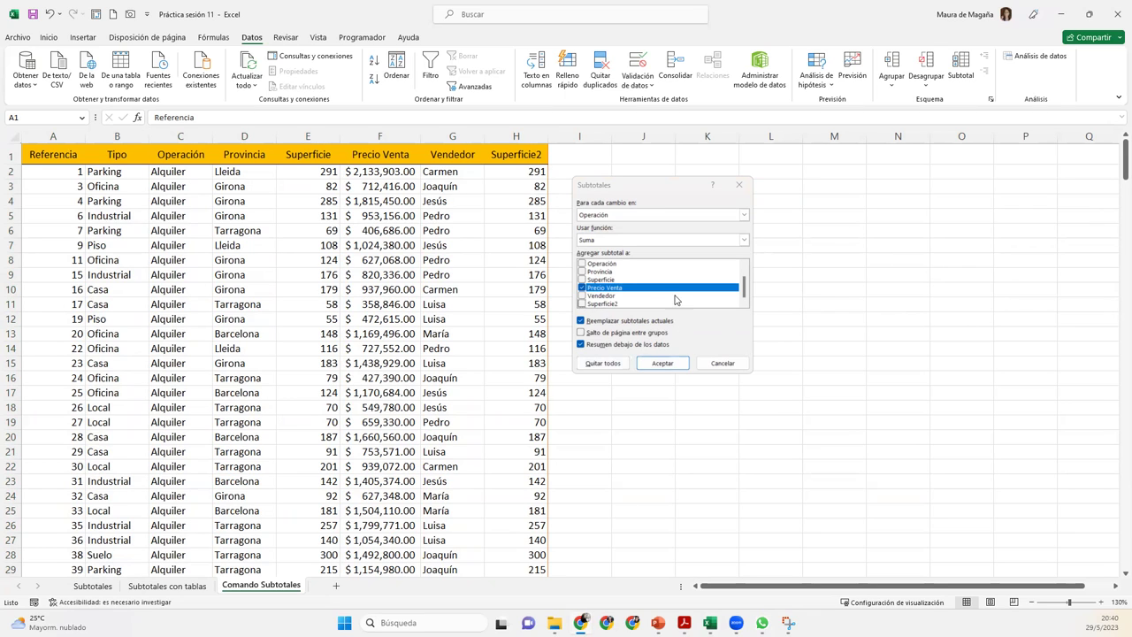
click(665, 364)
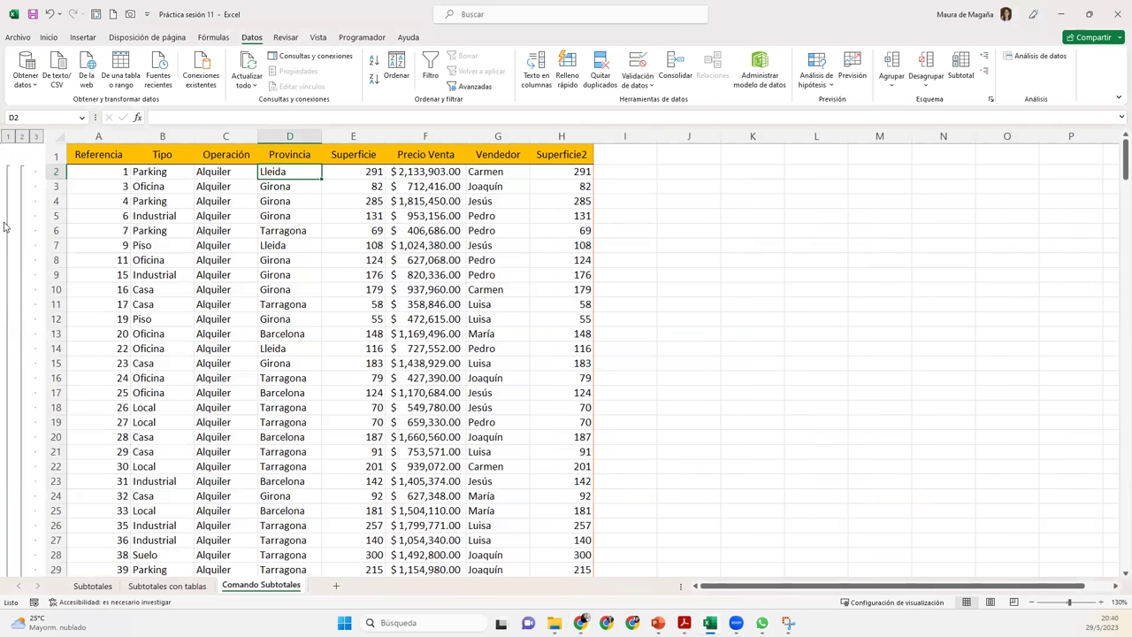
Collapse to totals, autofit column F to show Total general $349,845,480.00, then re-expand to level 3
click(23, 138)
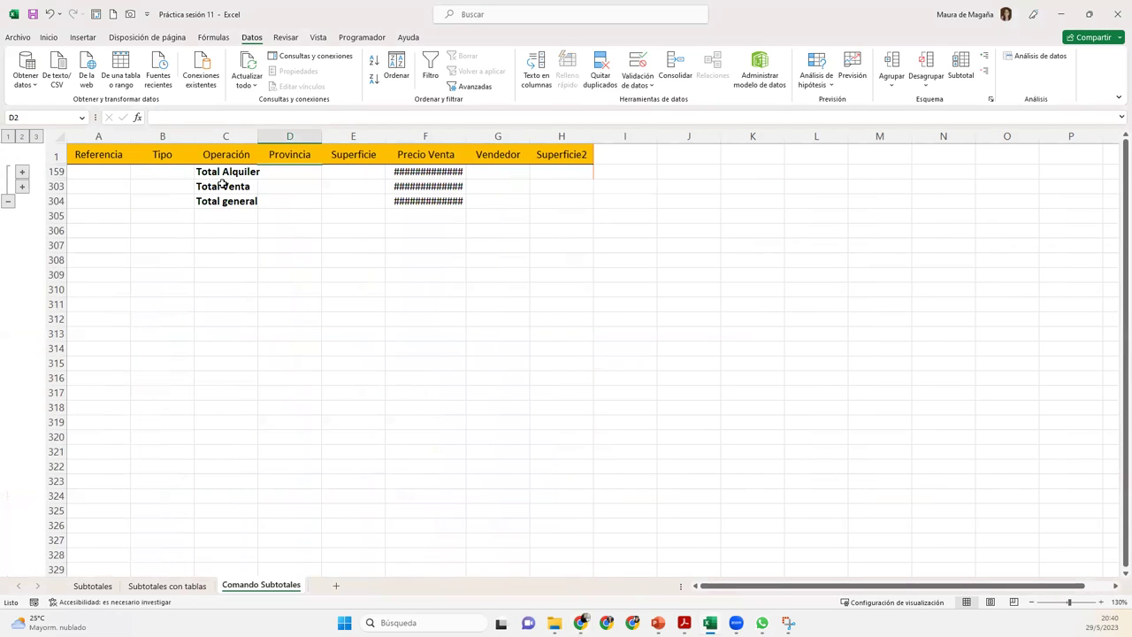
double_click(466, 136)
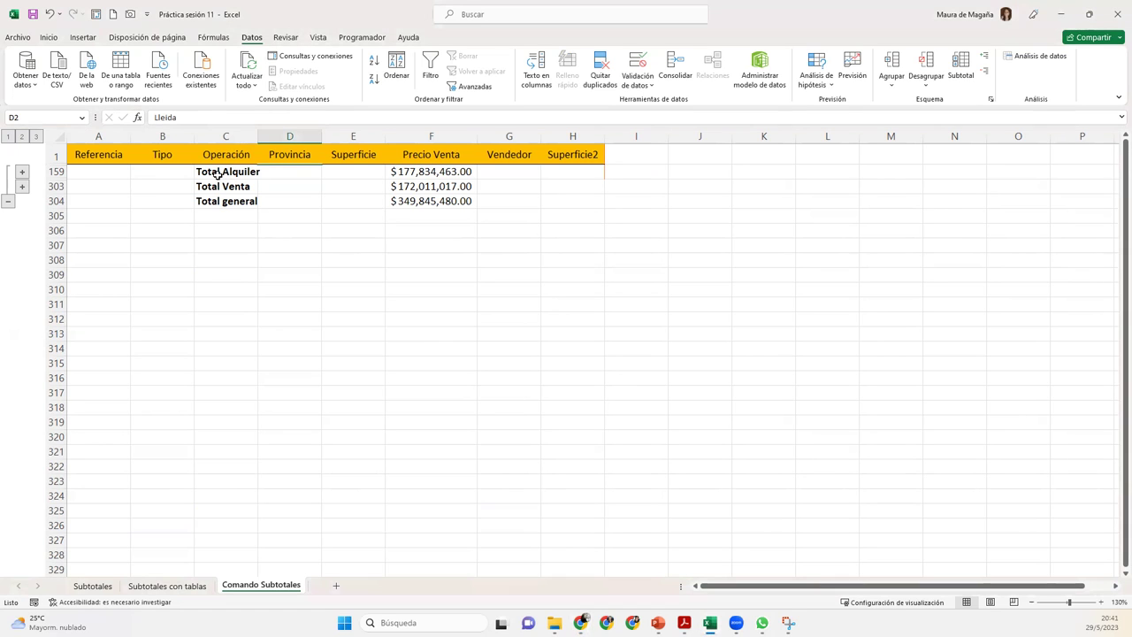
click(217, 174)
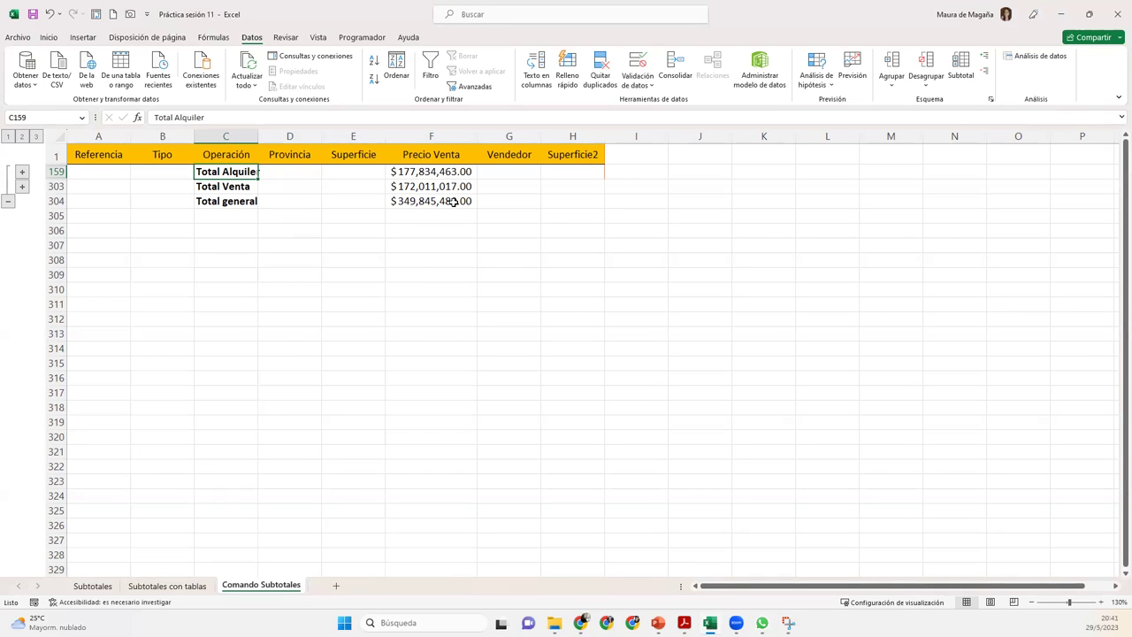
click(37, 137)
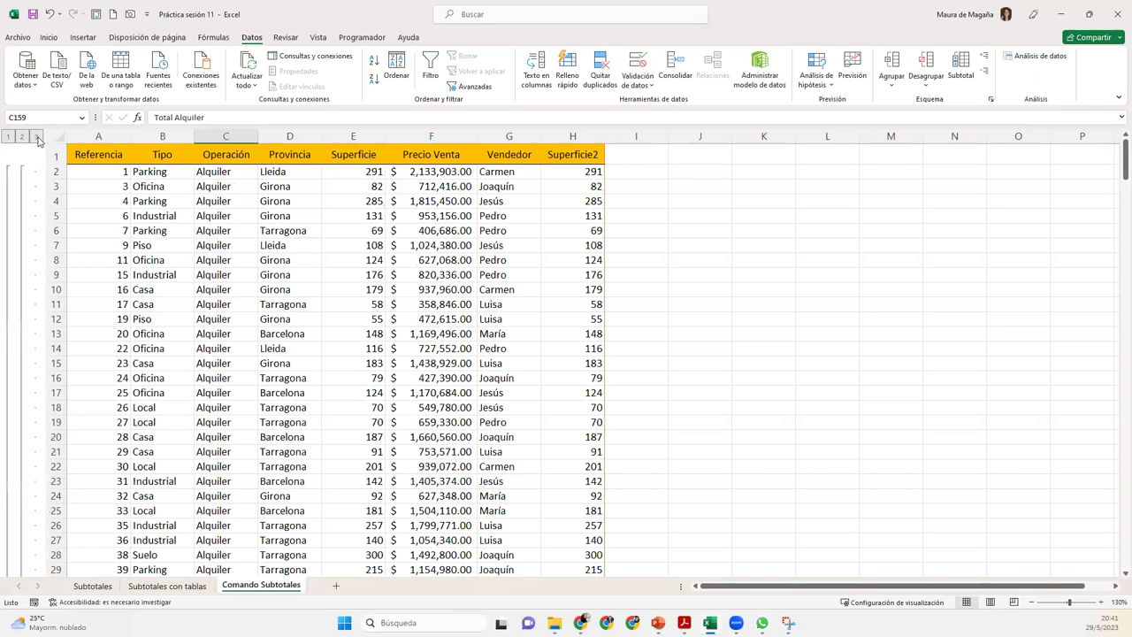
Remove every subtotal from the property table with Quitar todos
click(958, 78)
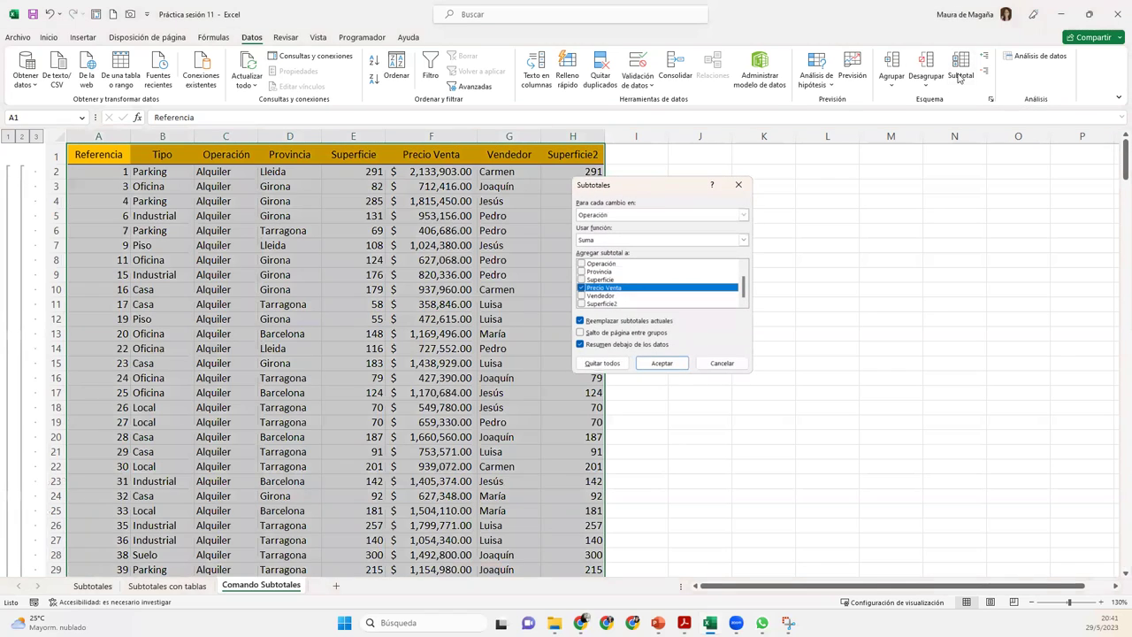
click(615, 366)
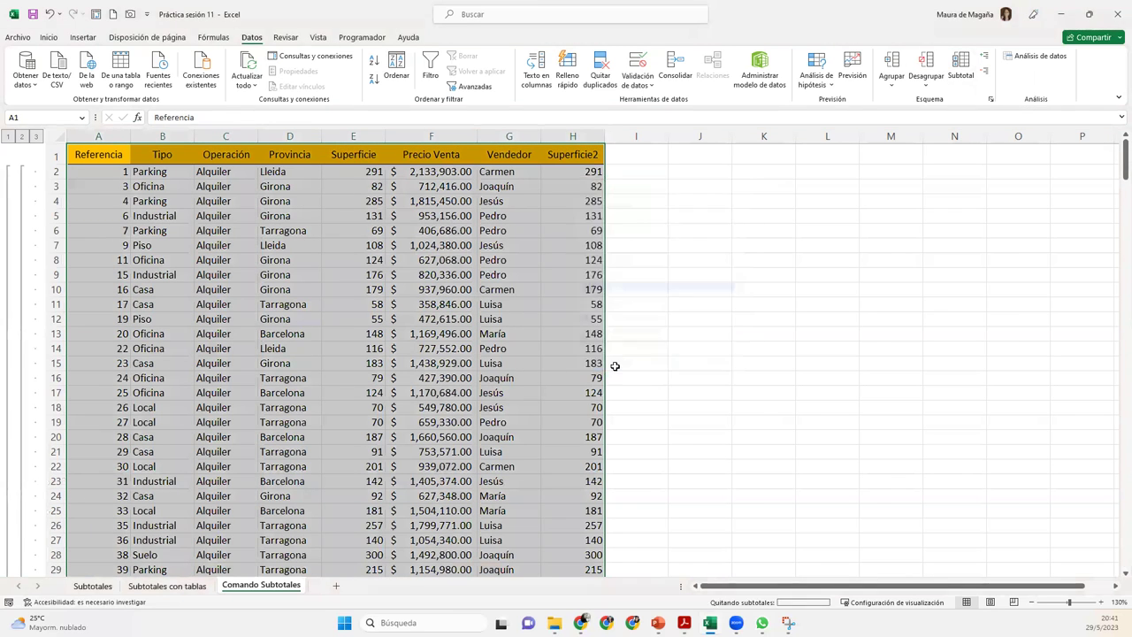
click(211, 236)
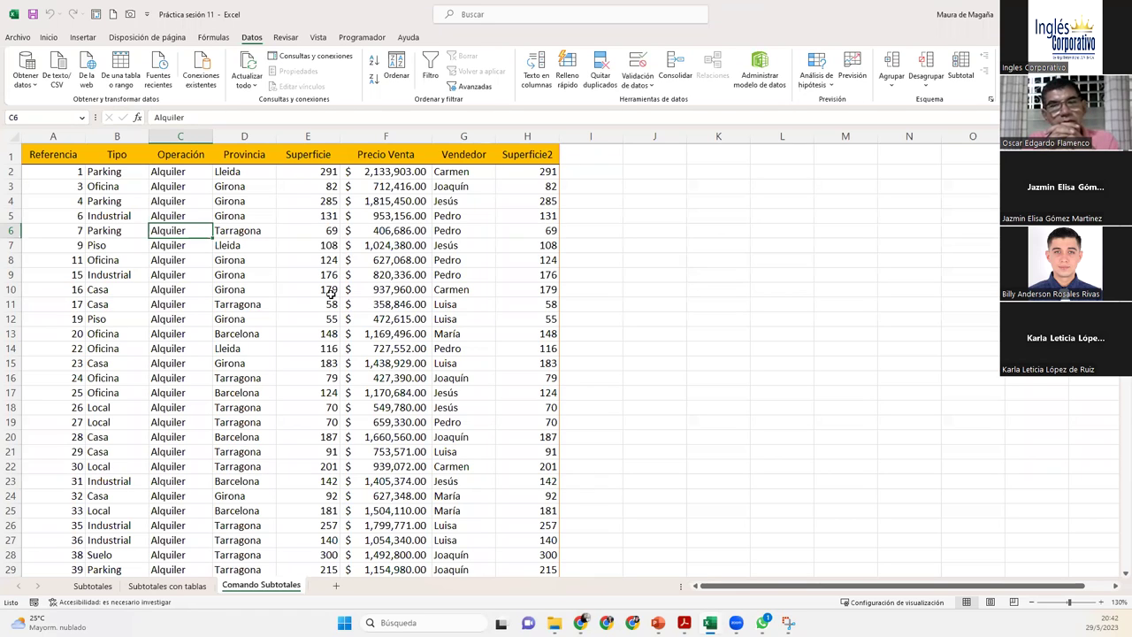
Sort the property table A to Z on the Vendedor column and reopen Subtotales
click(268, 186)
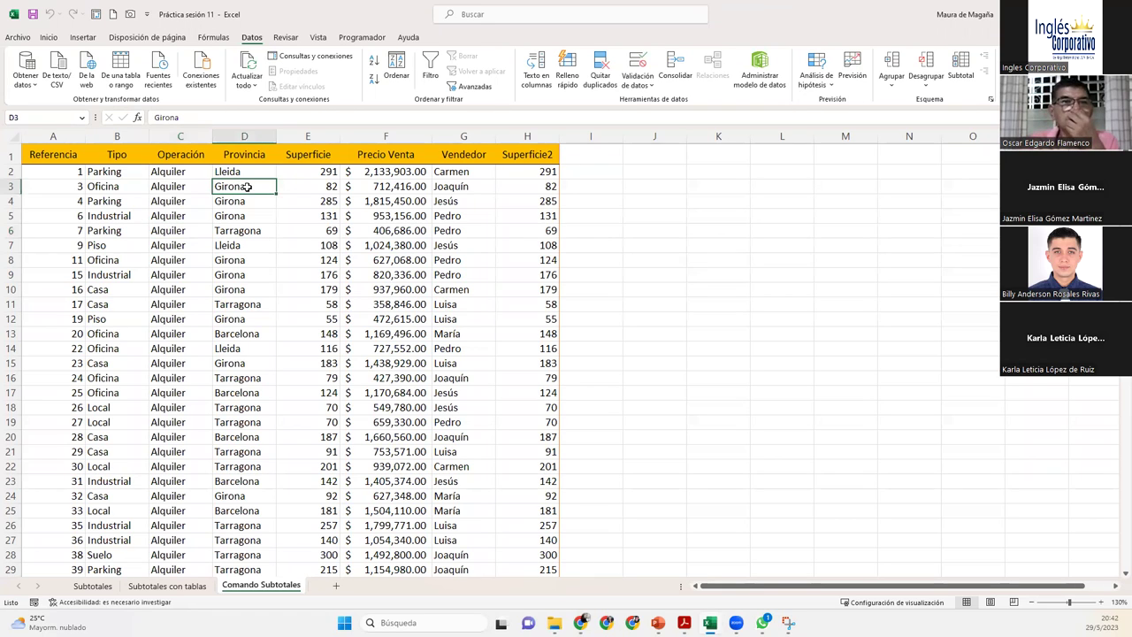
click(448, 187)
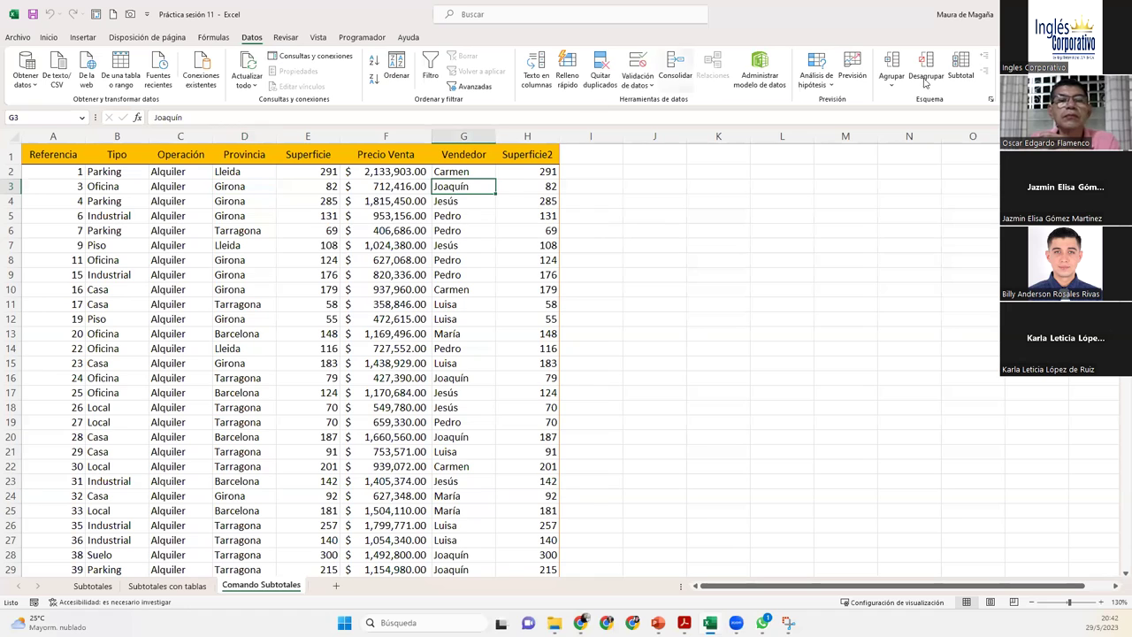
click(375, 63)
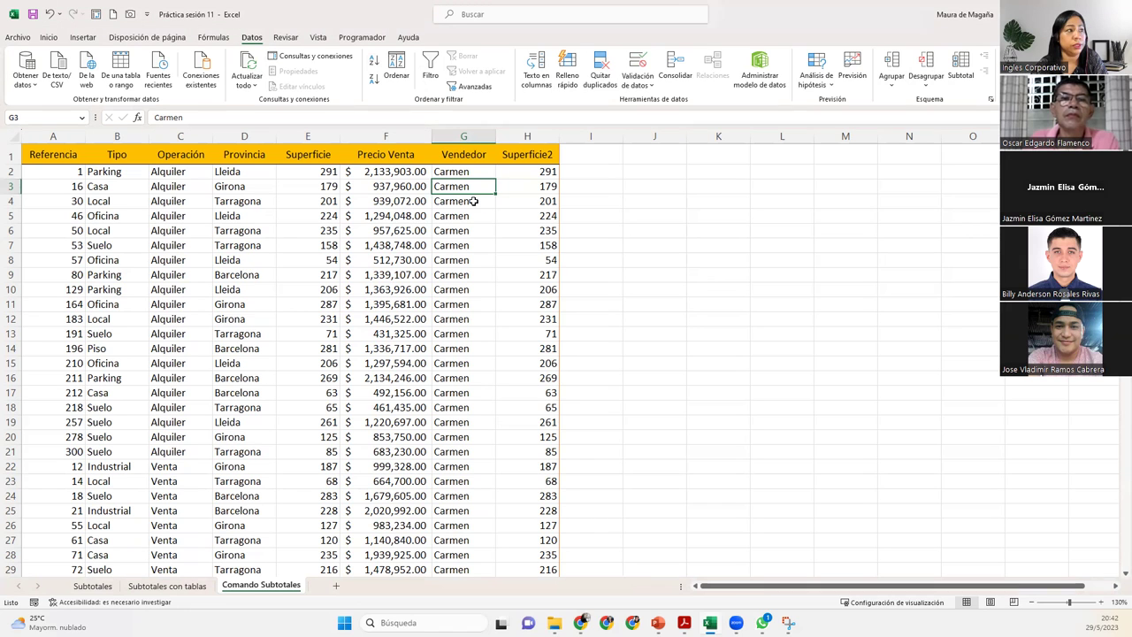
click(962, 65)
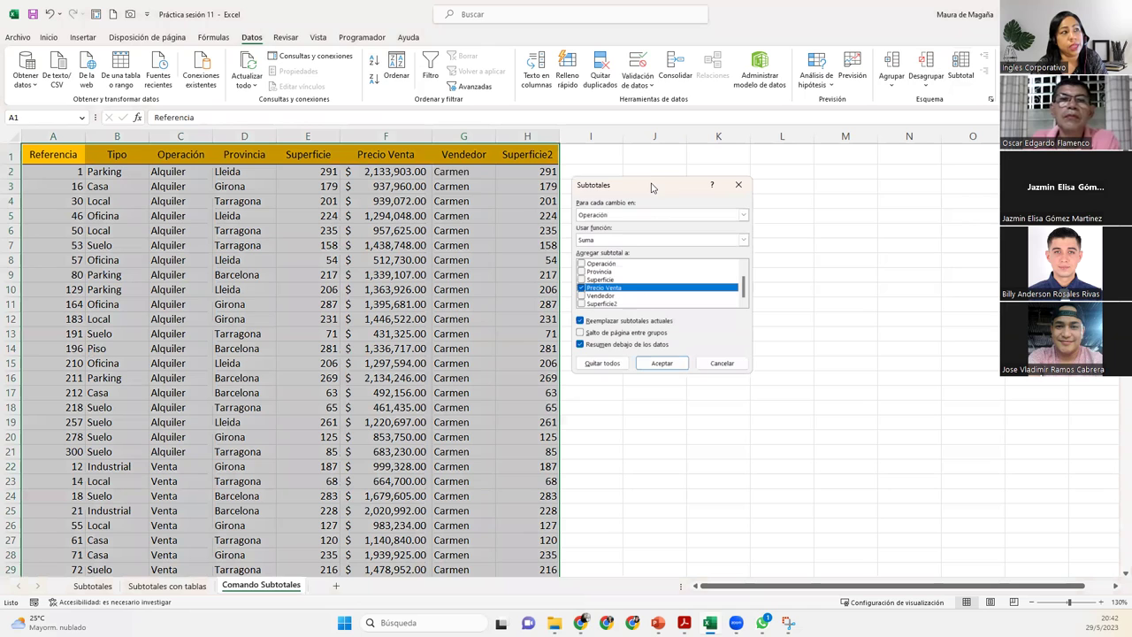
Apply Promedio subtotals of Precio Venta at each change in Vendedor
drag(652, 187, 712, 193)
click(802, 220)
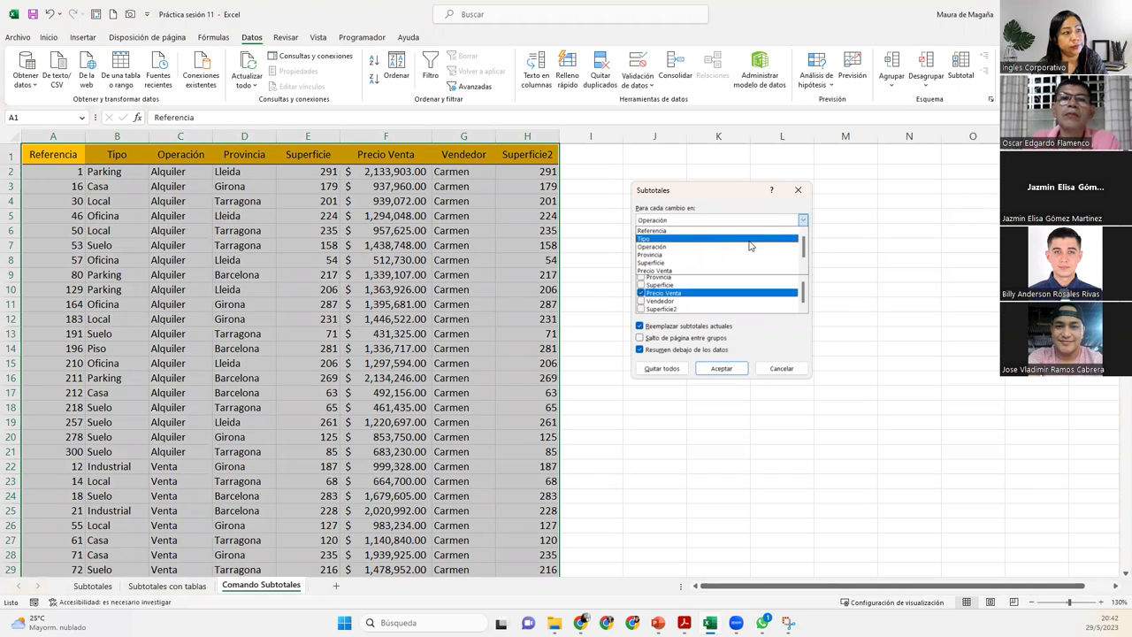
drag(804, 250, 803, 264)
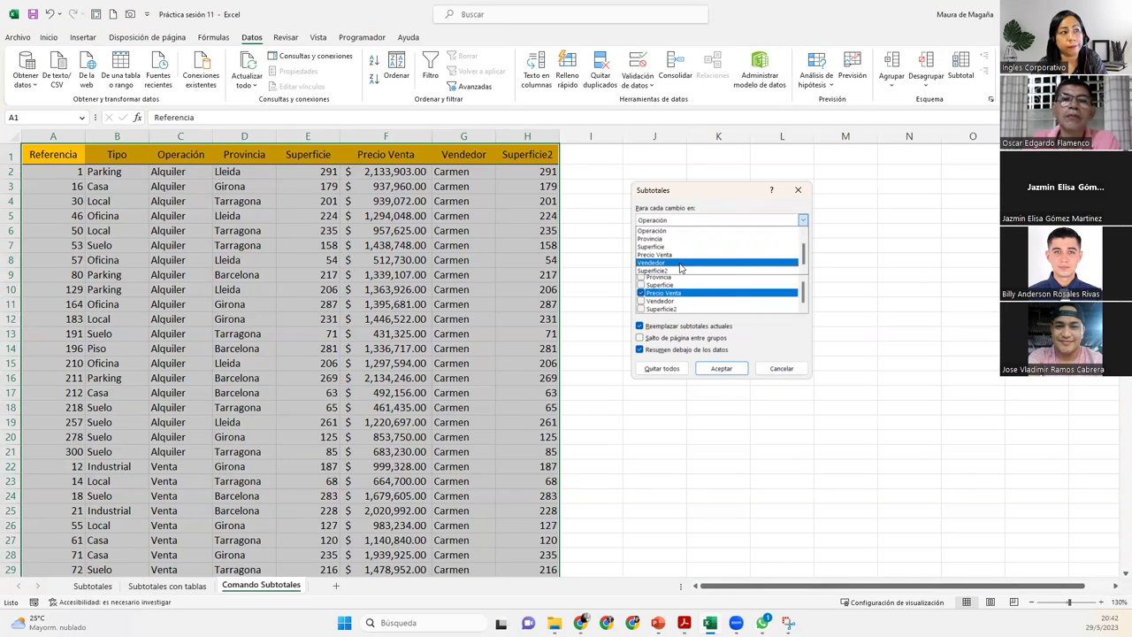
click(680, 264)
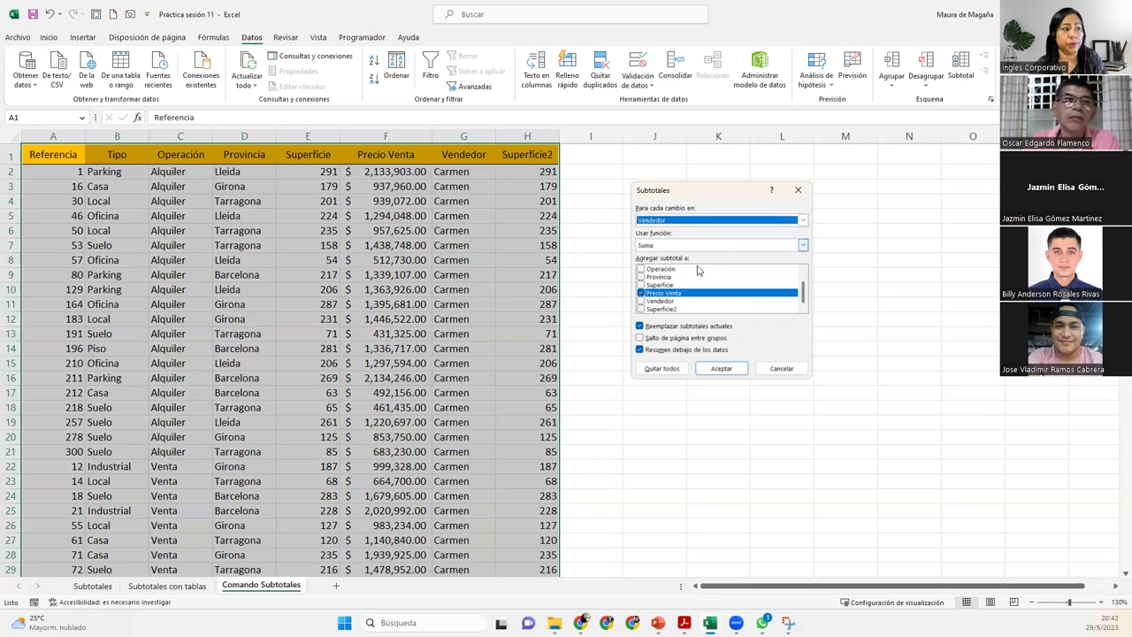
click(804, 245)
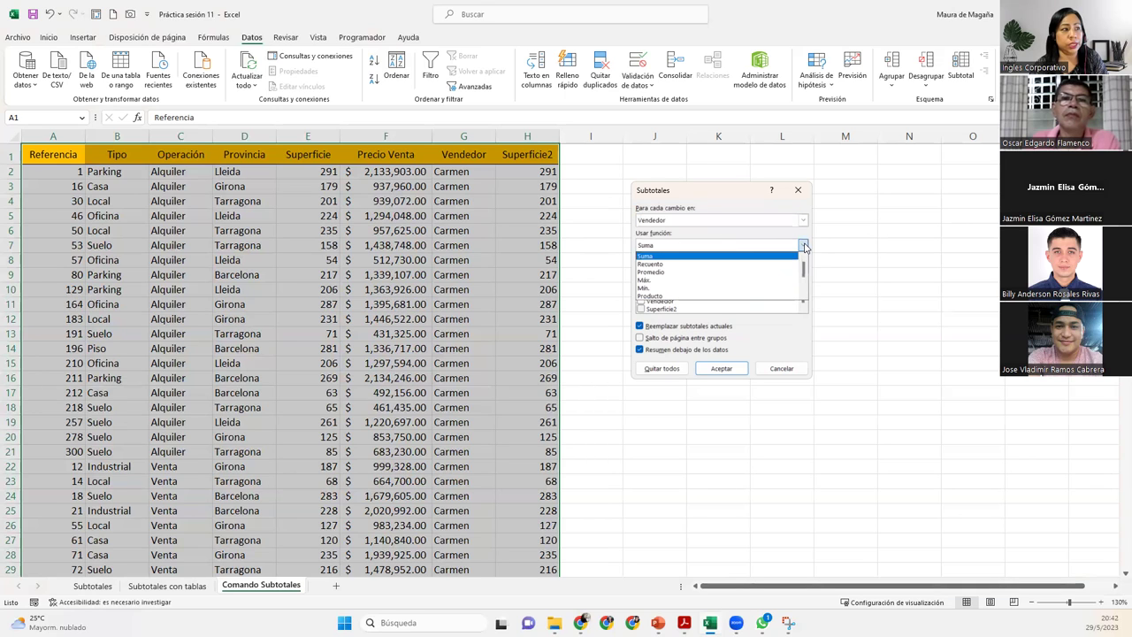
click(756, 271)
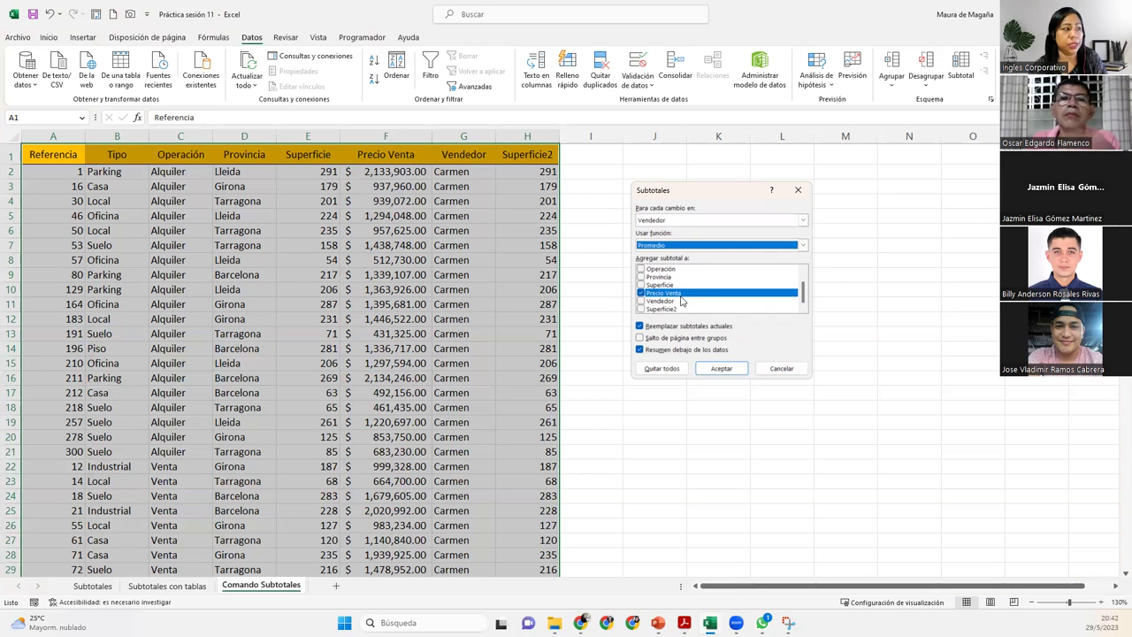
click(712, 369)
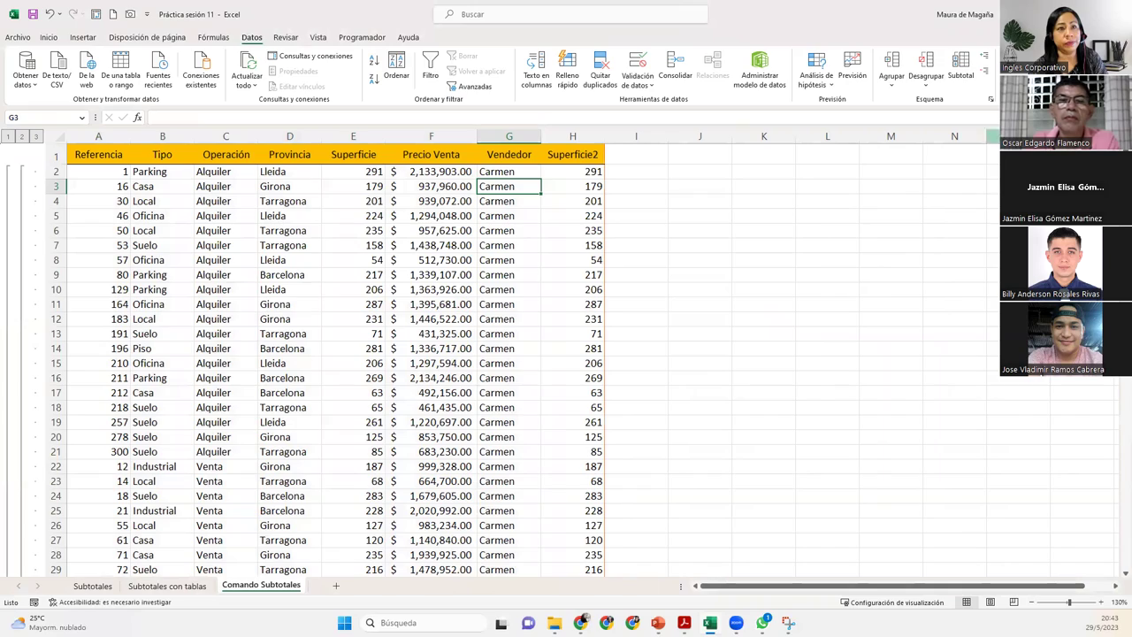
Collapse to outline level 2, leaving six seller averages and Promedio general $1,166,151.60
scroll(566, 353, down, 20)
scroll(566, 353, up, 14)
scroll(746, 374, down, 1)
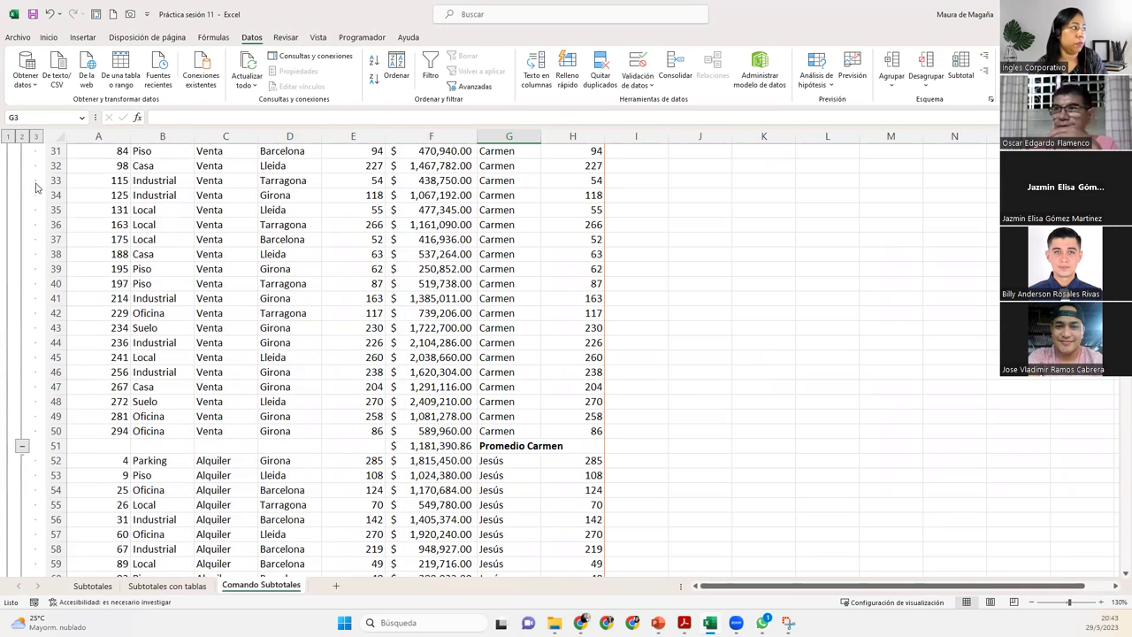
click(22, 137)
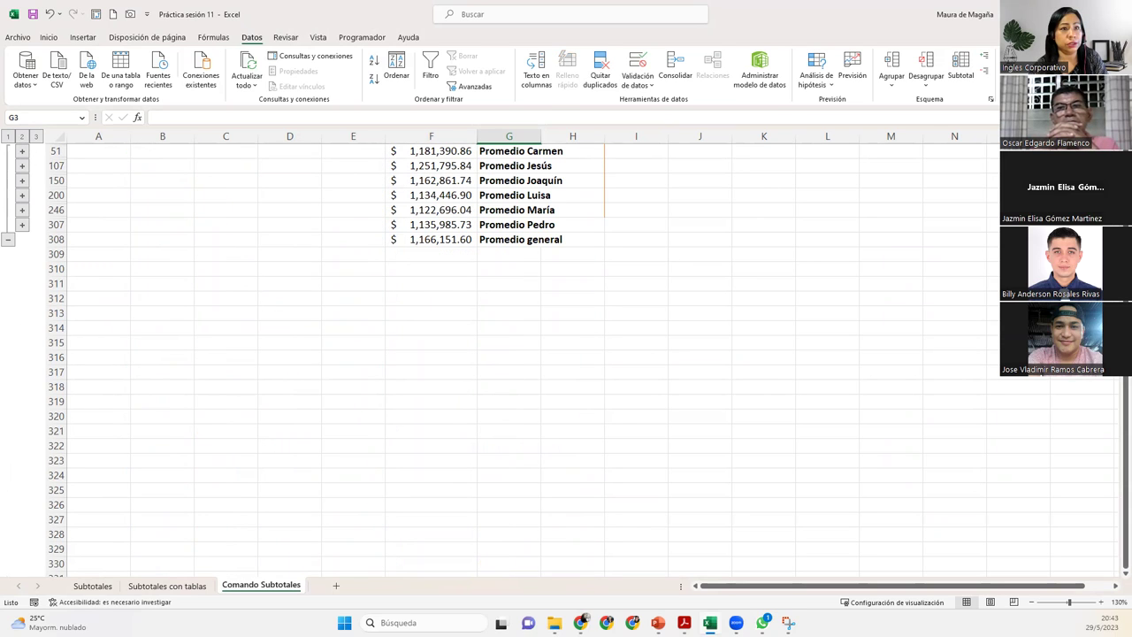
scroll(589, 225, up, 1)
click(502, 177)
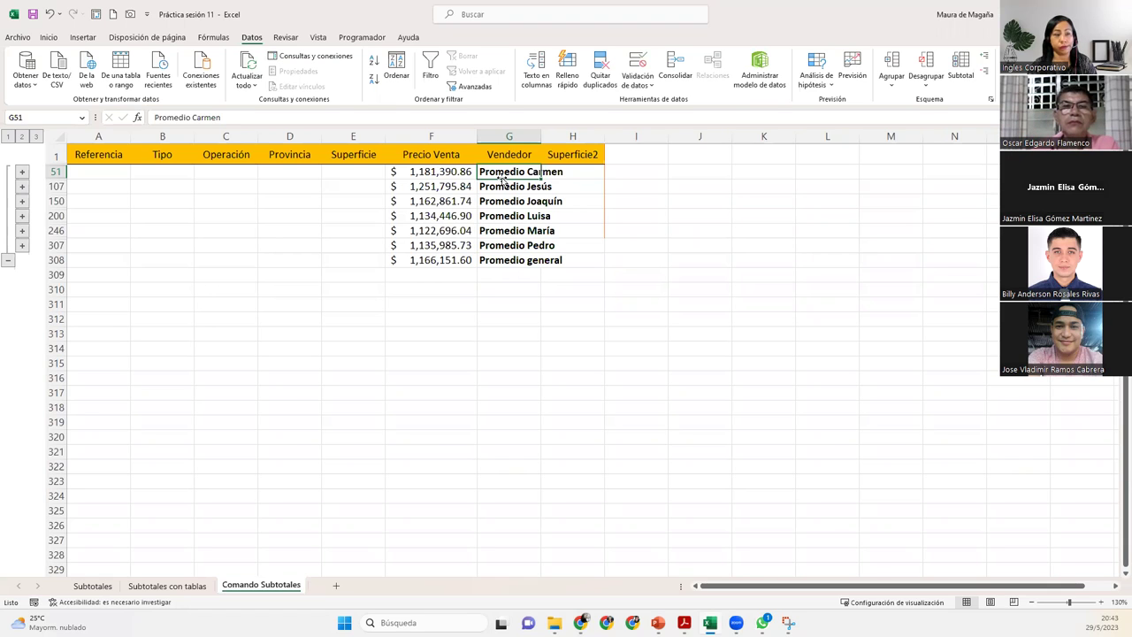
Expand to level 3 and inspect the first seller's average formula =SUBTOTALES(1;F2:F50)
click(37, 137)
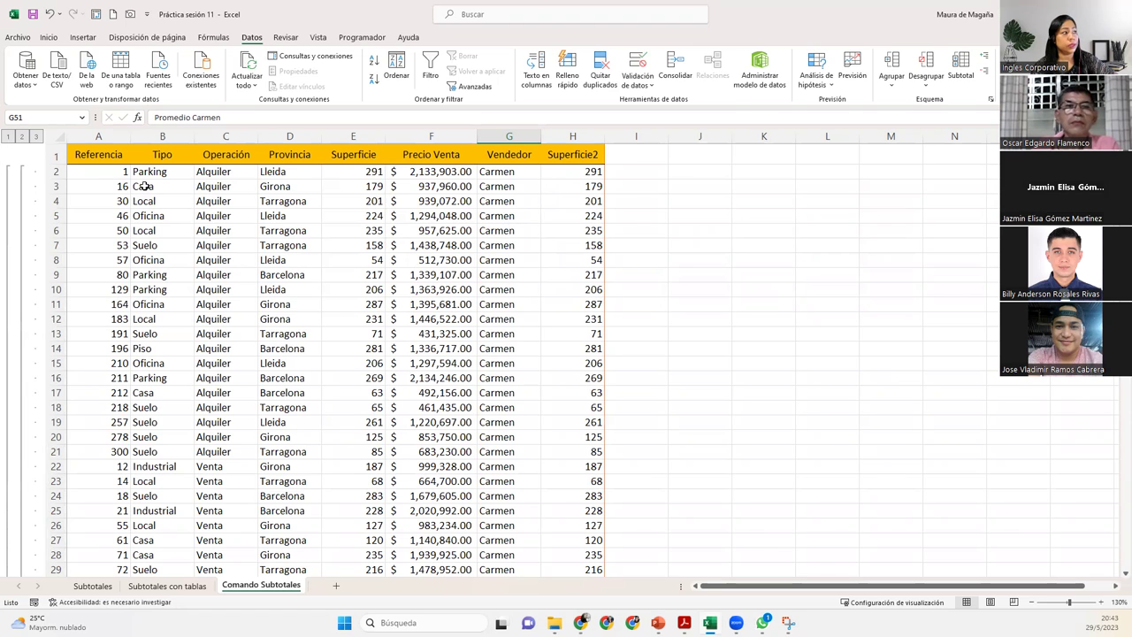
click(492, 220)
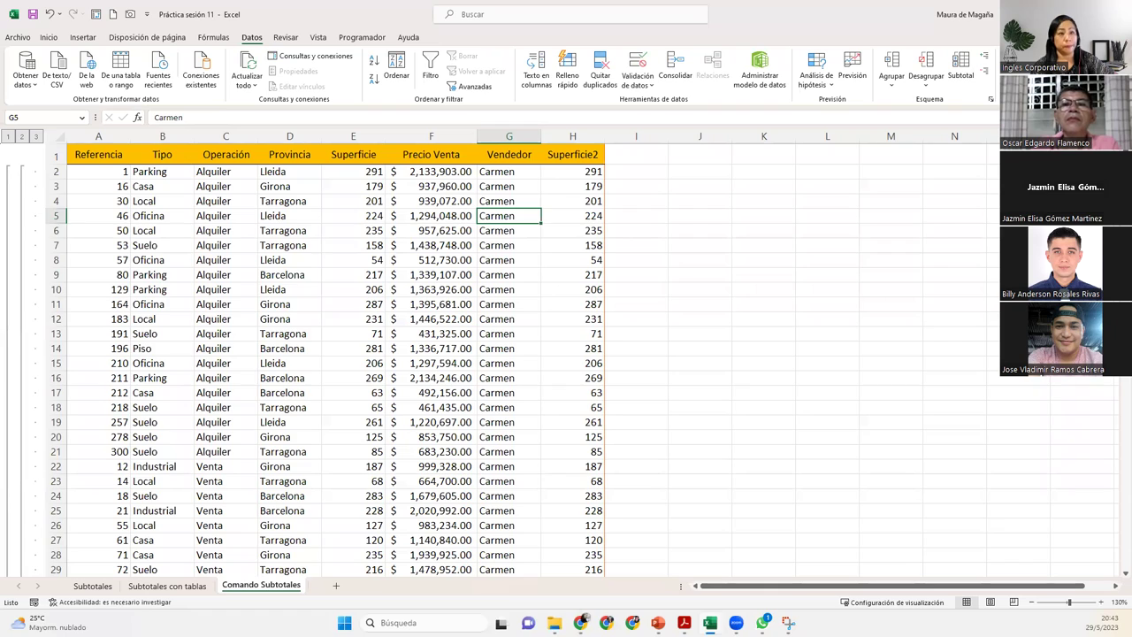
scroll(509, 354, down, 12)
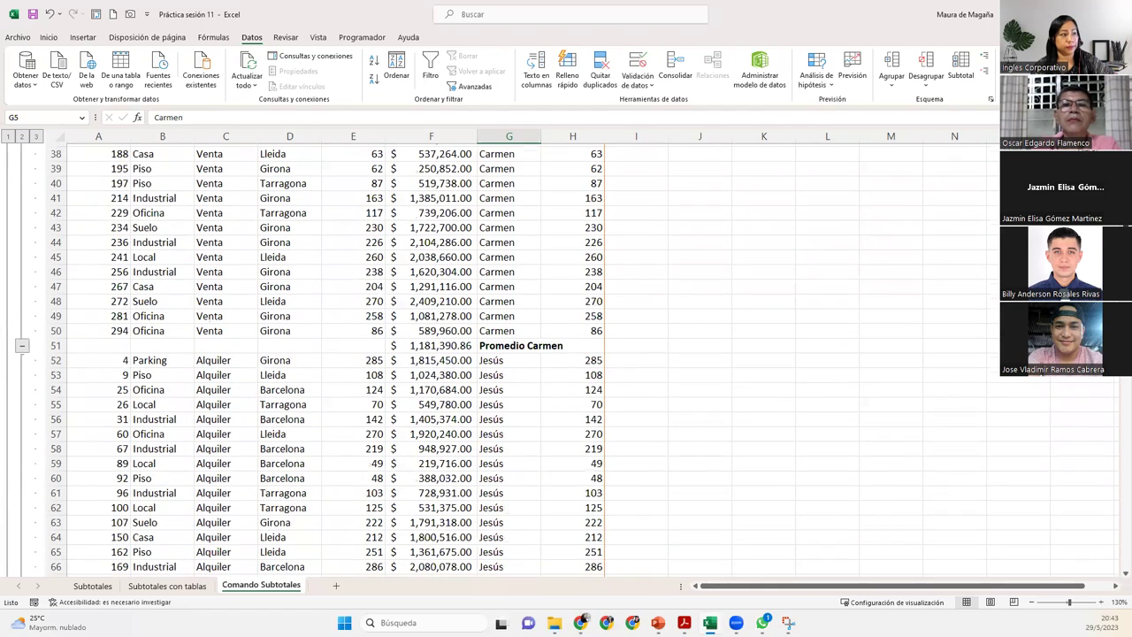
click(518, 345)
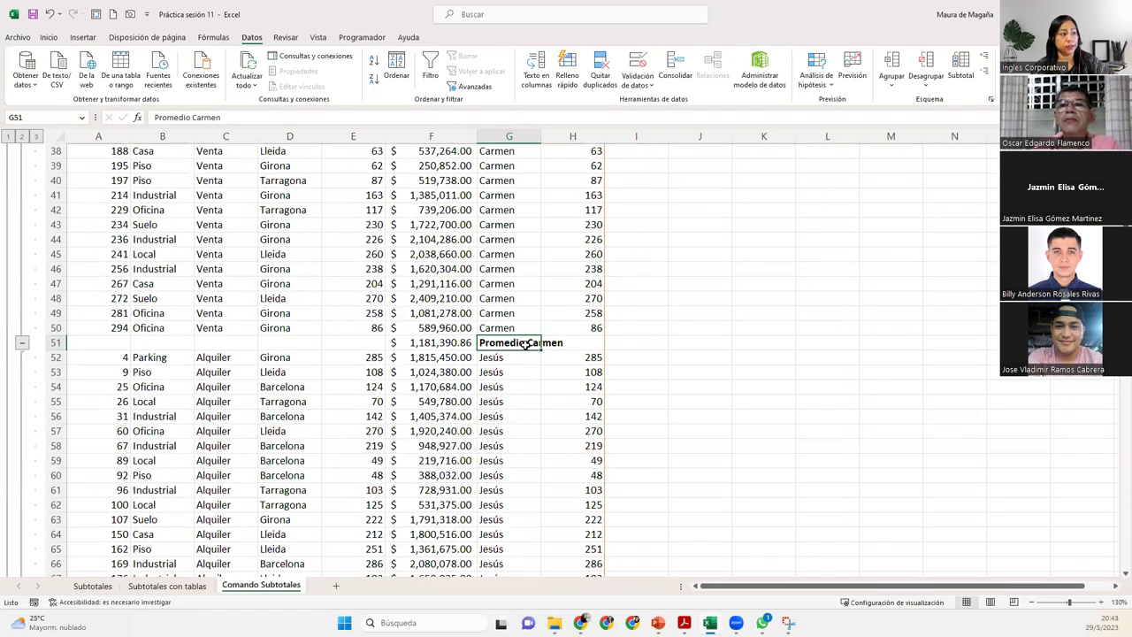
click(453, 345)
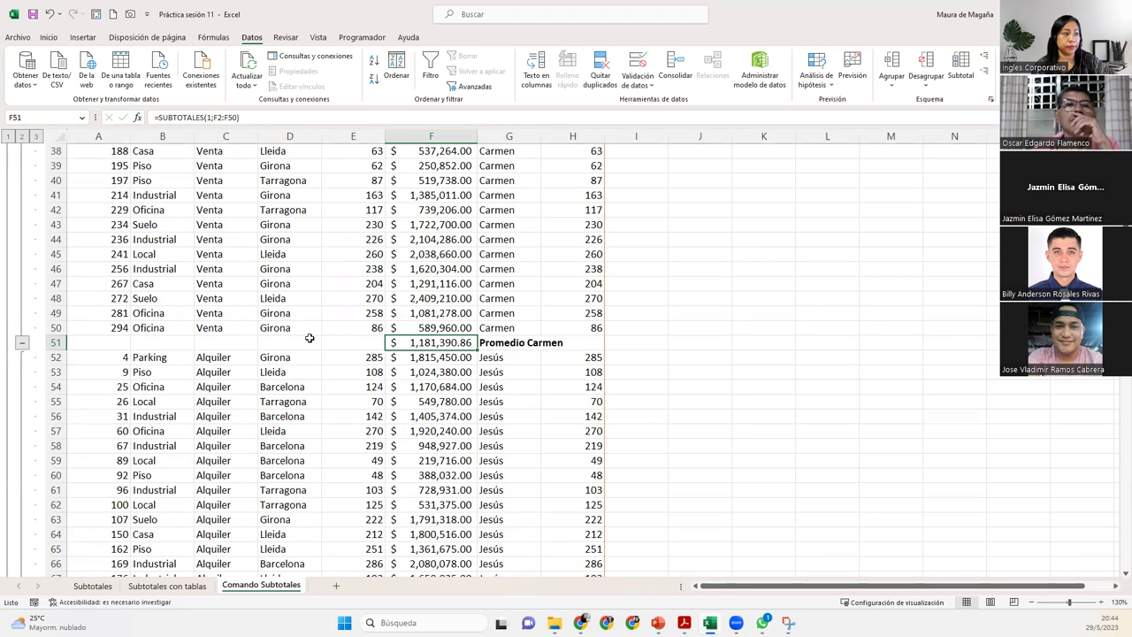
right_click(57, 313)
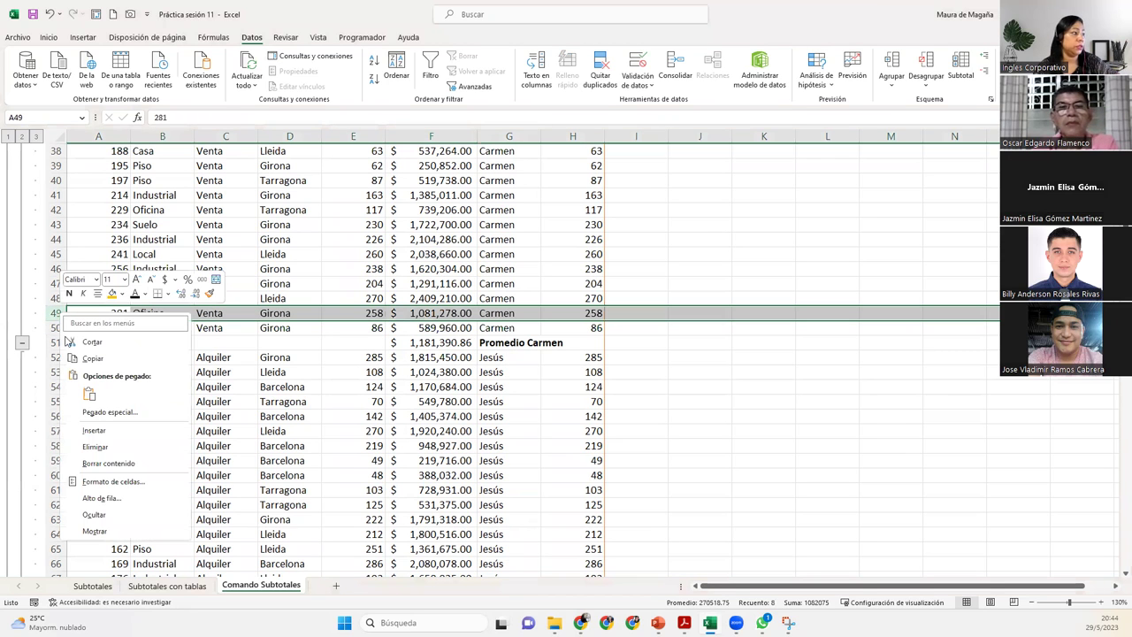
Insert a blank row 49 and enter 276, suelo, Venta and Tarragona
click(115, 431)
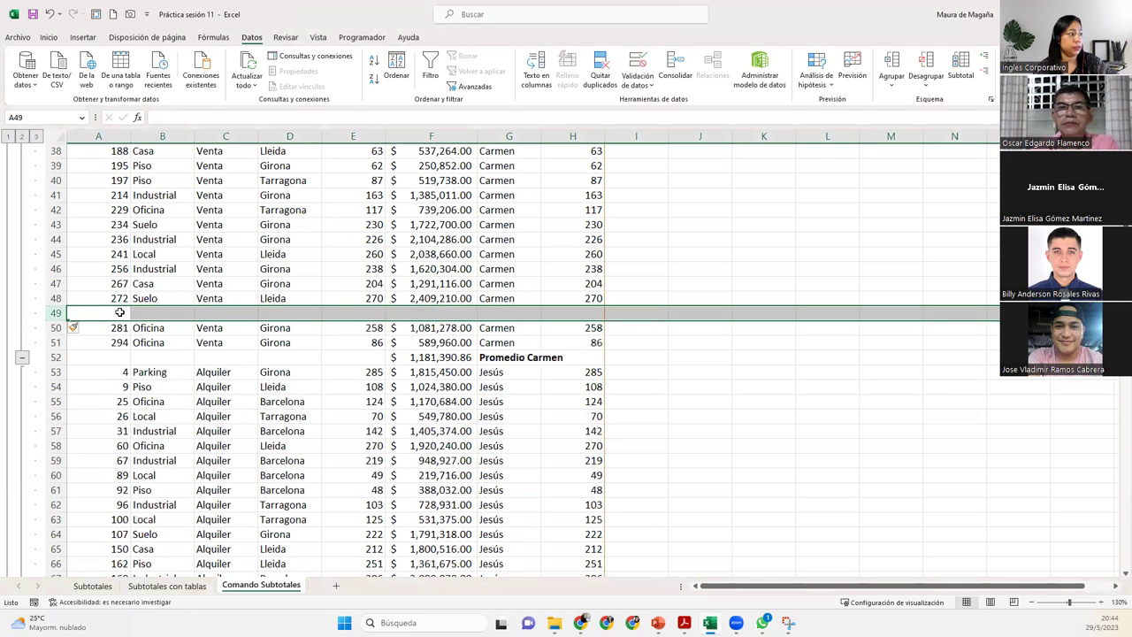
click(120, 312)
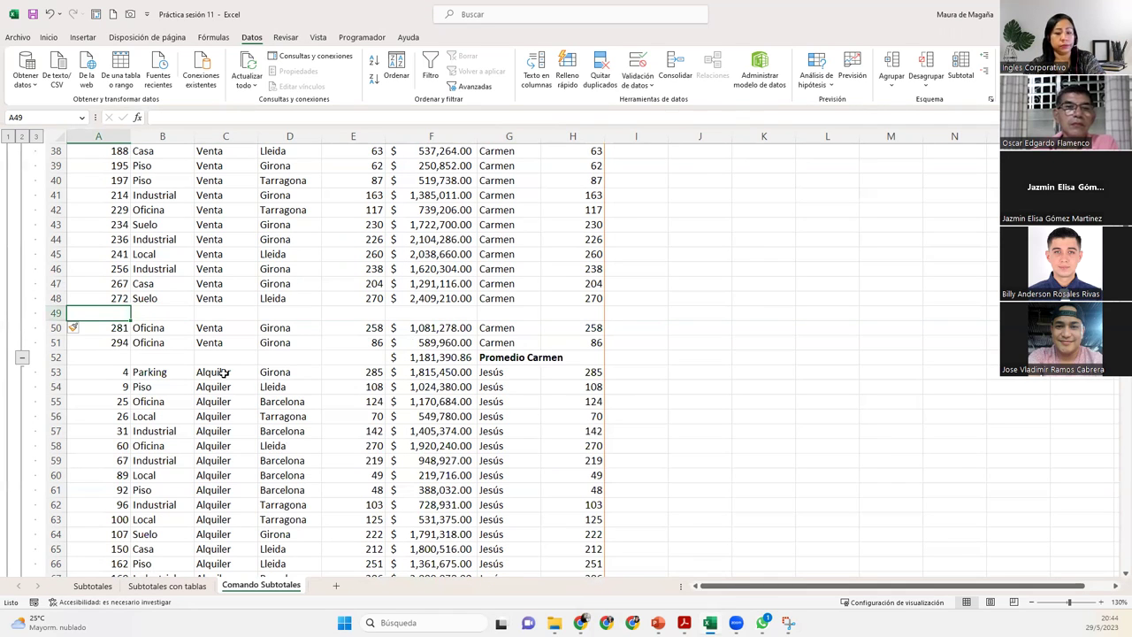
text(276)
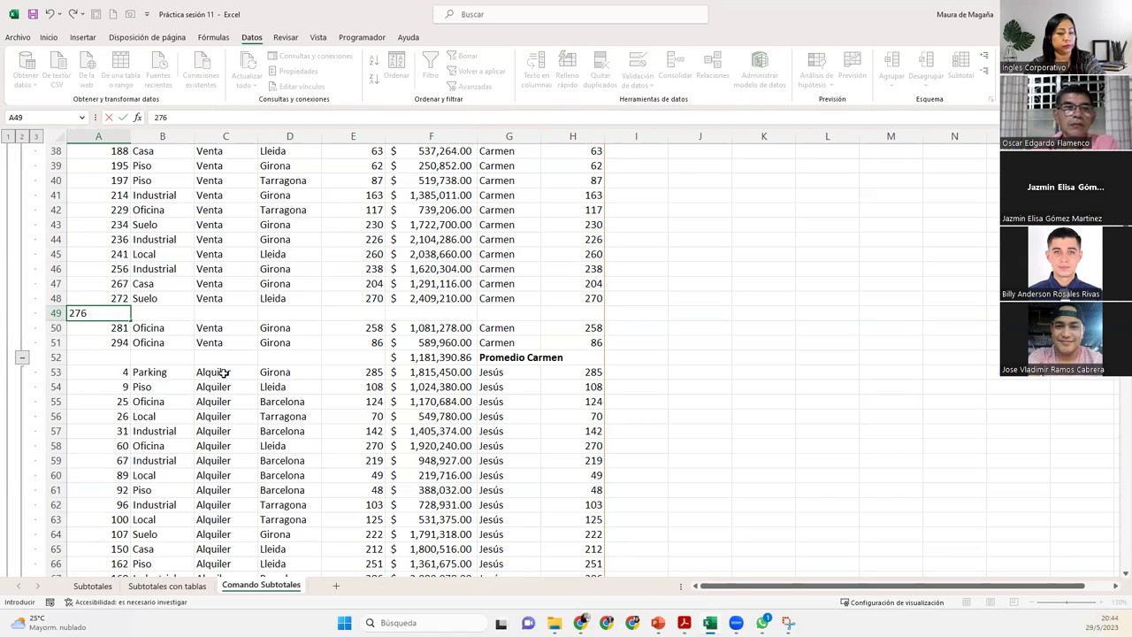
key(Tab)
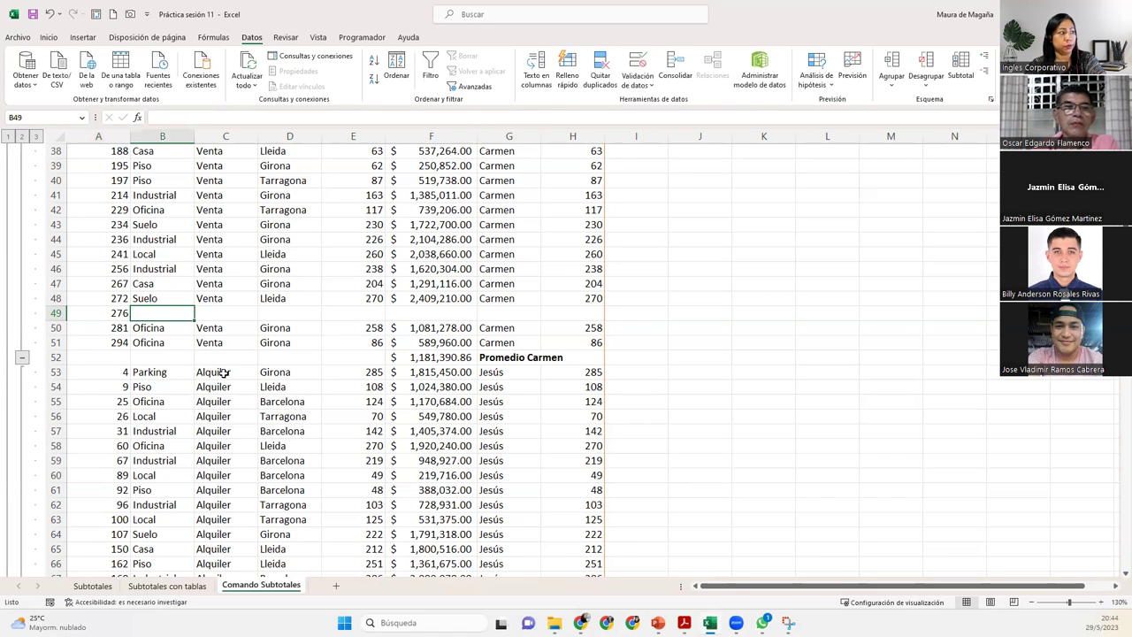
text(wuelo)
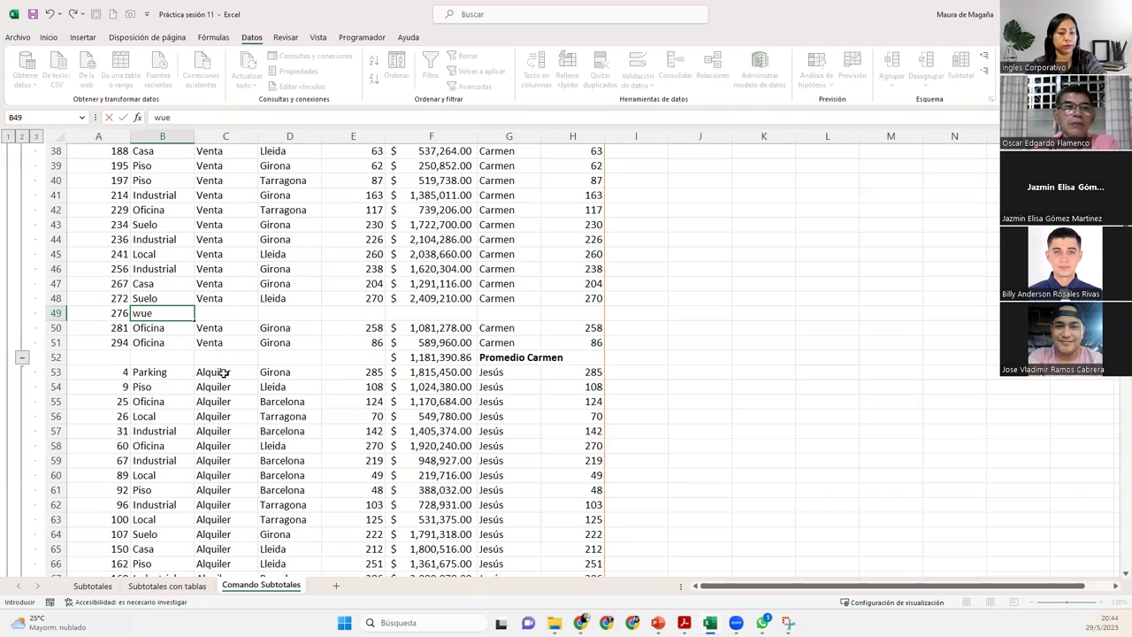
key(BackSpace)
key(BackSpace)
key(BackSpace)
key(BackSpace)
key(BackSpace)
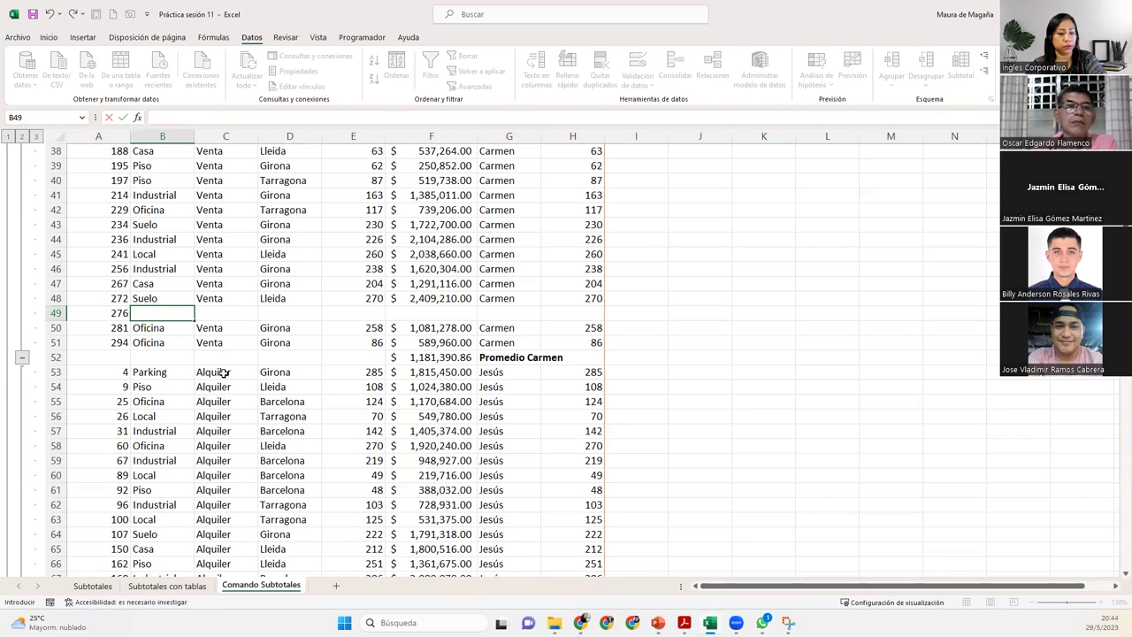
text(suelo)
key(Tab)
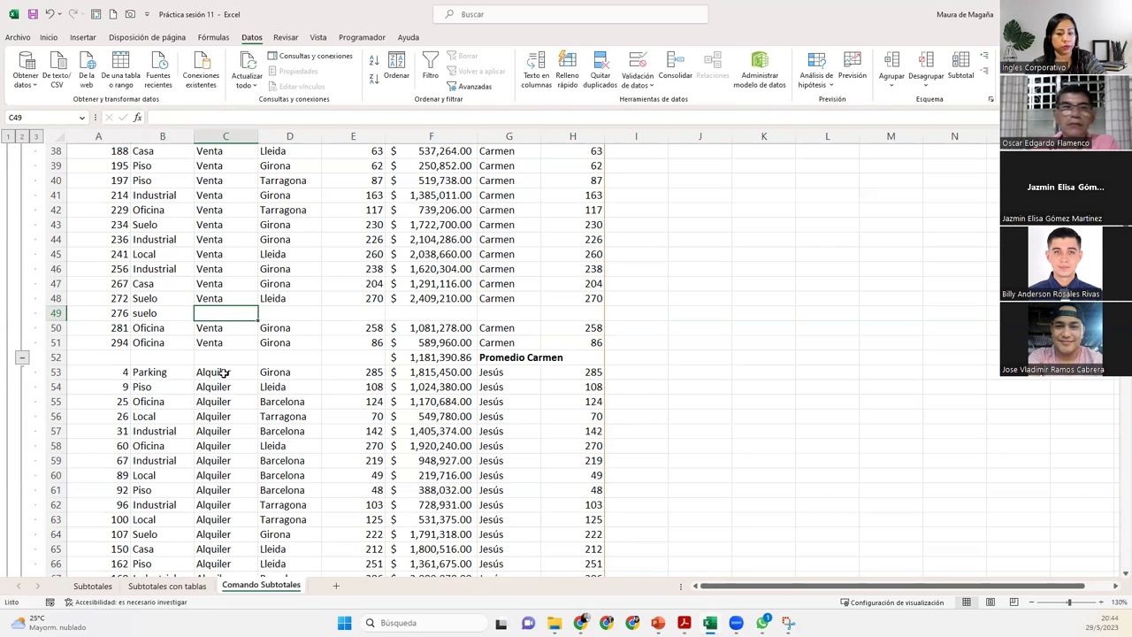
text(Venta)
key(Tab)
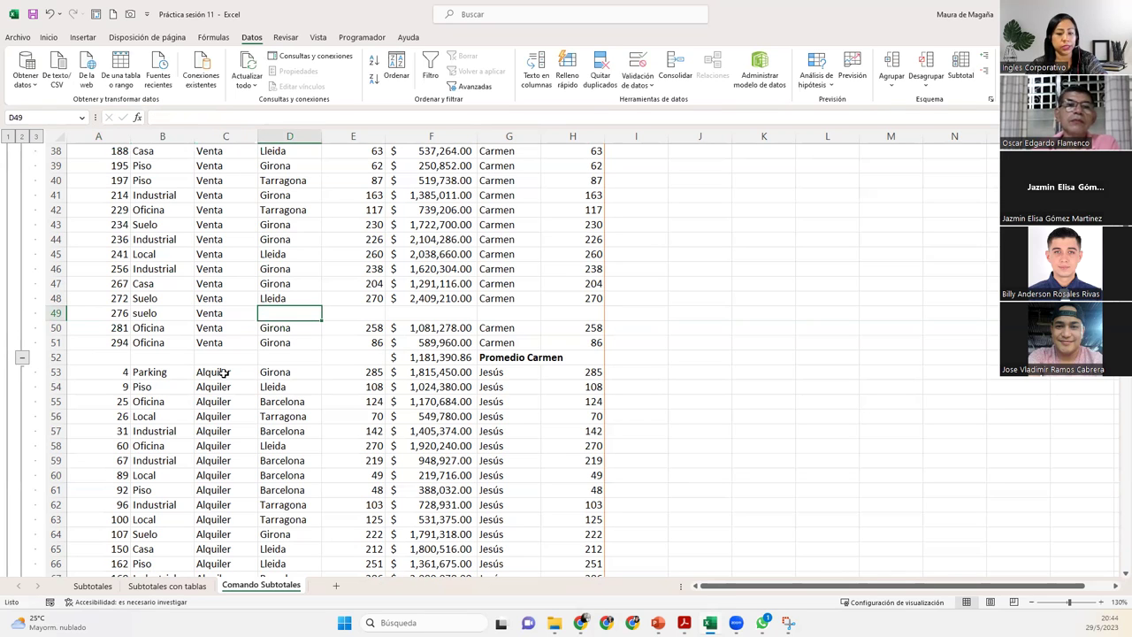
text(tarr)
key(Tab)
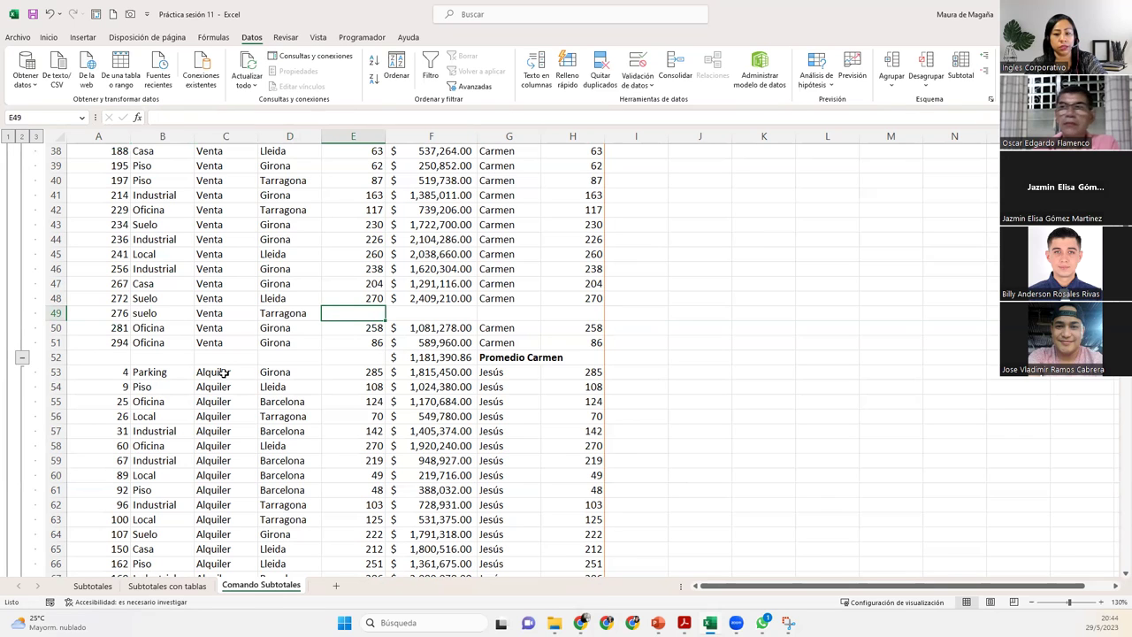
Finish row 49 with Superficie 270, price 675,345, the same seller and Superficie2 270
text(270)
key(Tab)
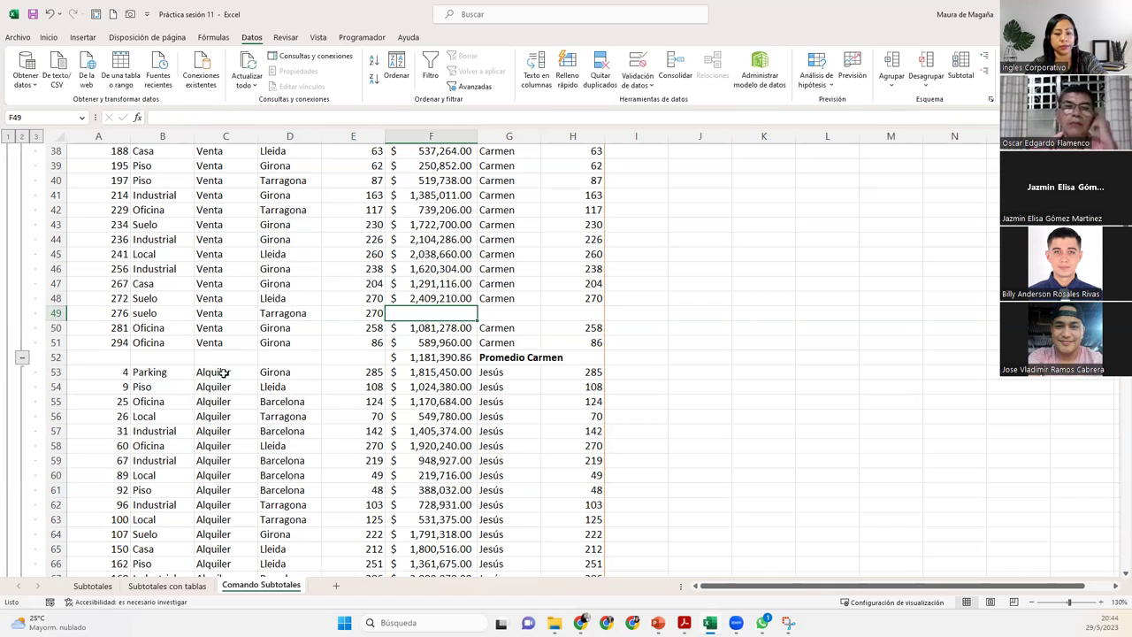
text(675345)
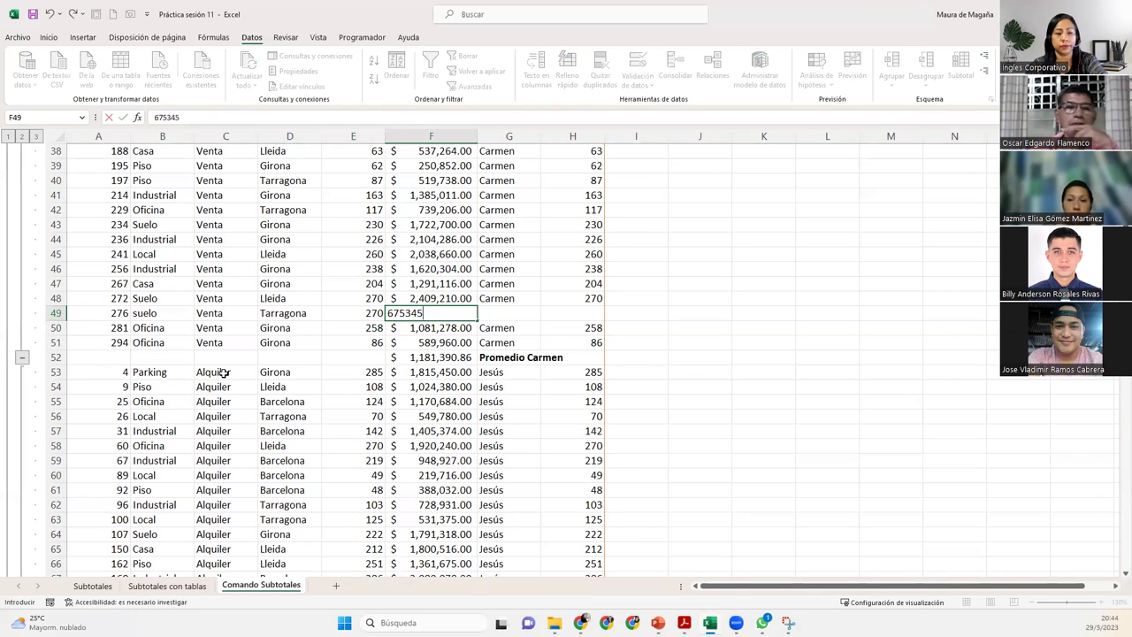
key(Tab)
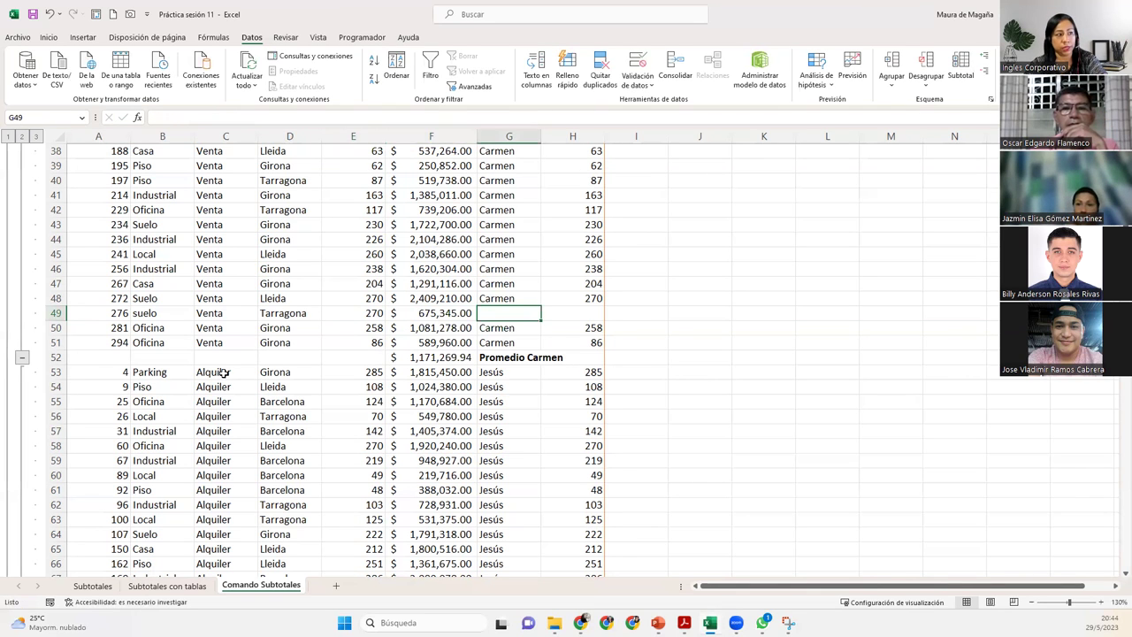
text(c)
key(Tab)
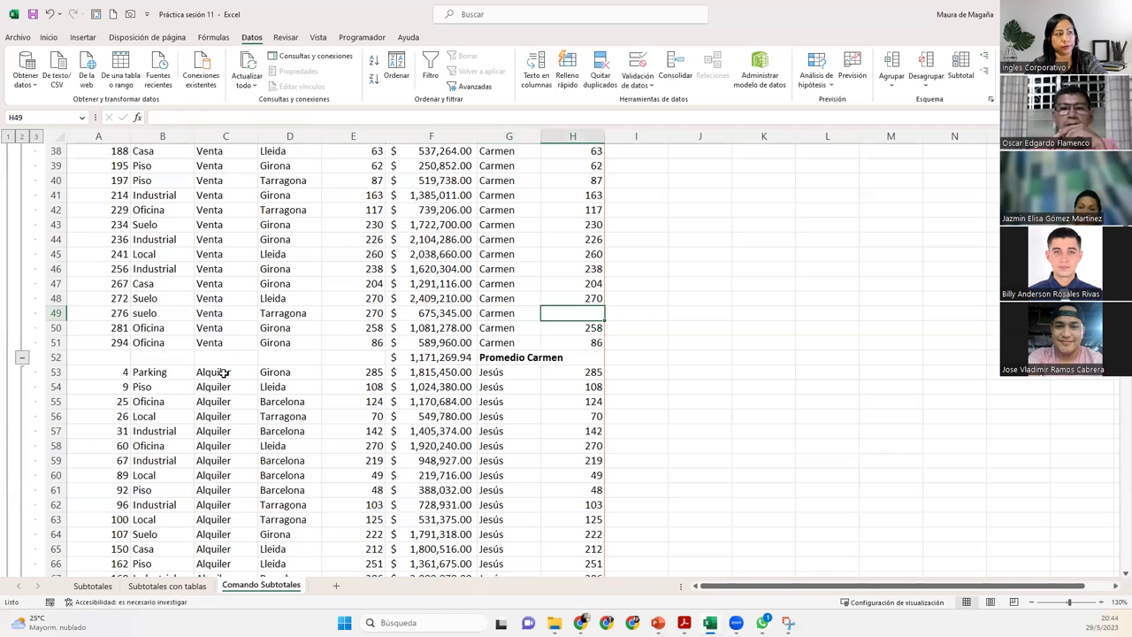
text(270)
key(Return)
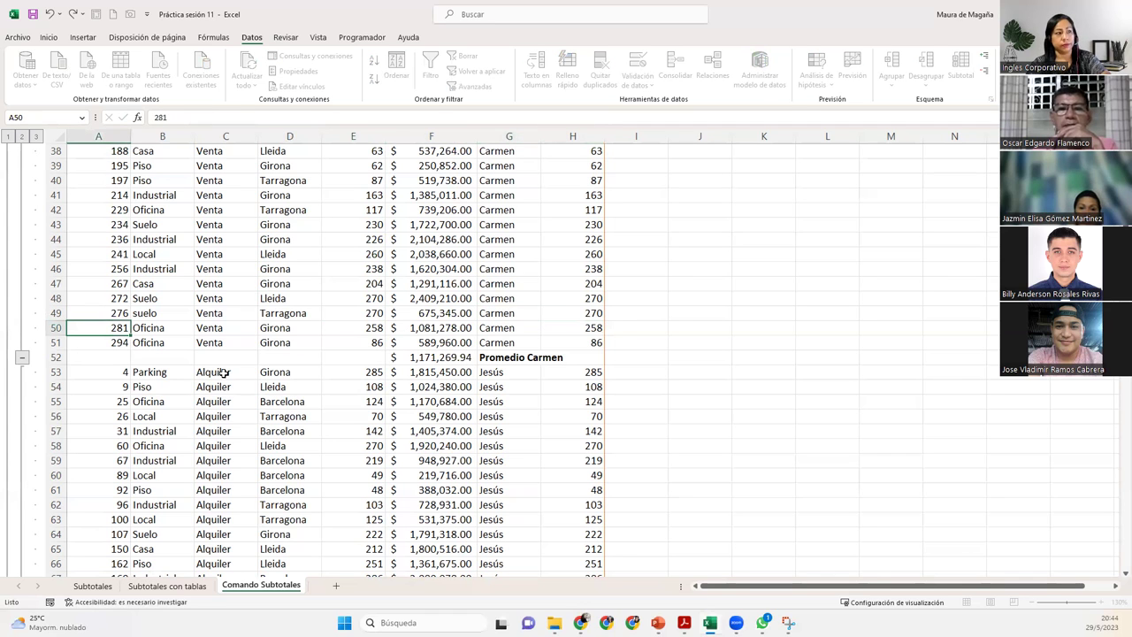
click(429, 355)
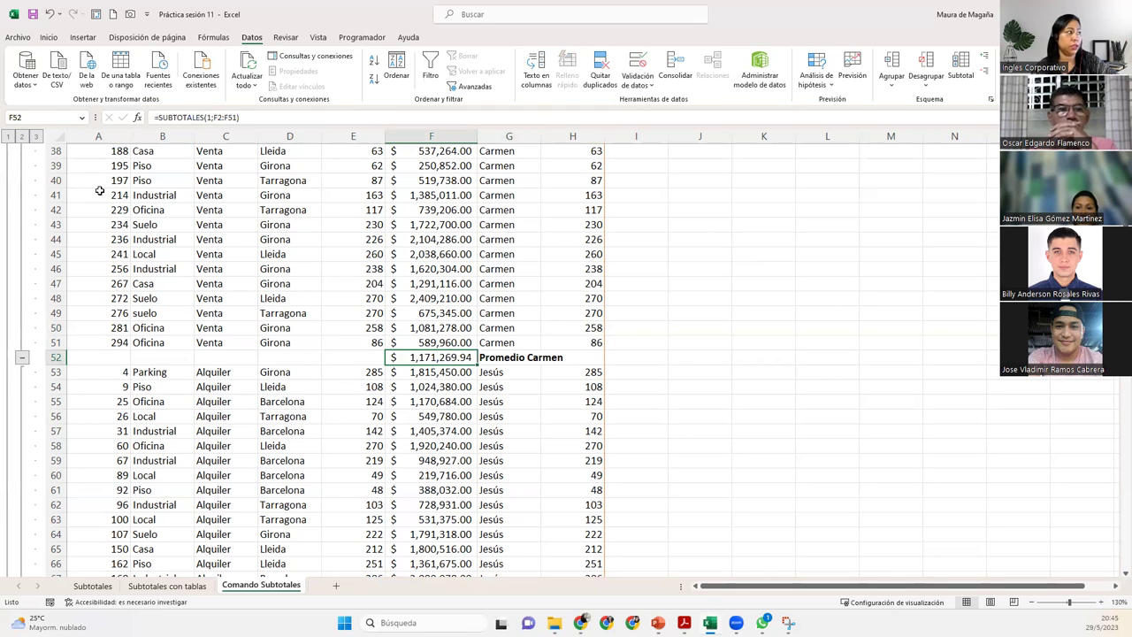
click(9, 137)
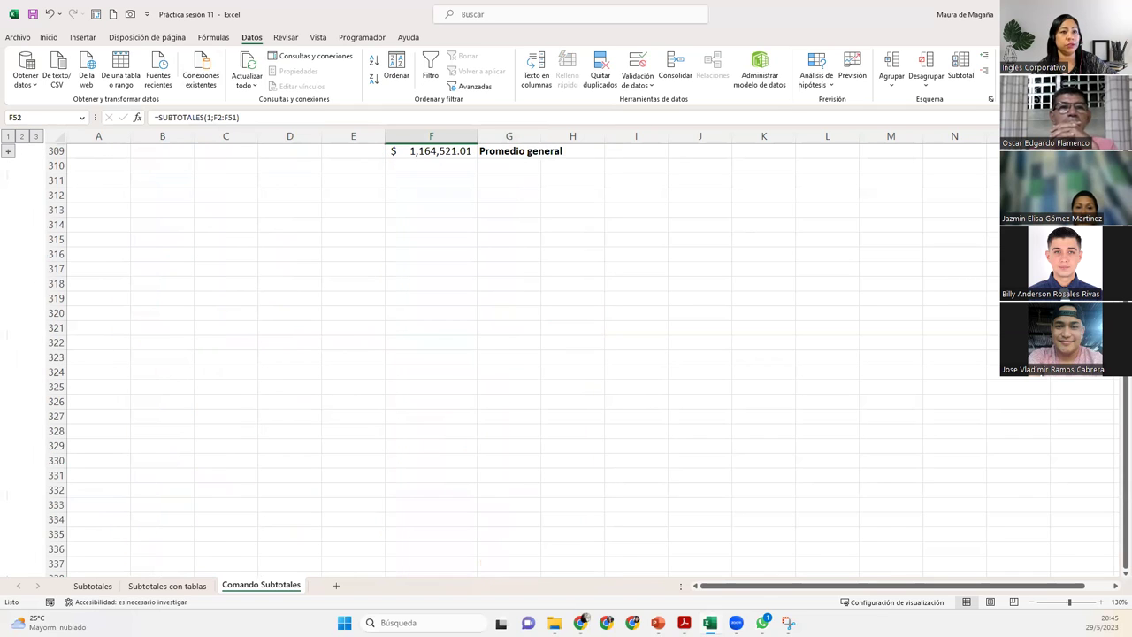
scroll(354, 265, up, 1)
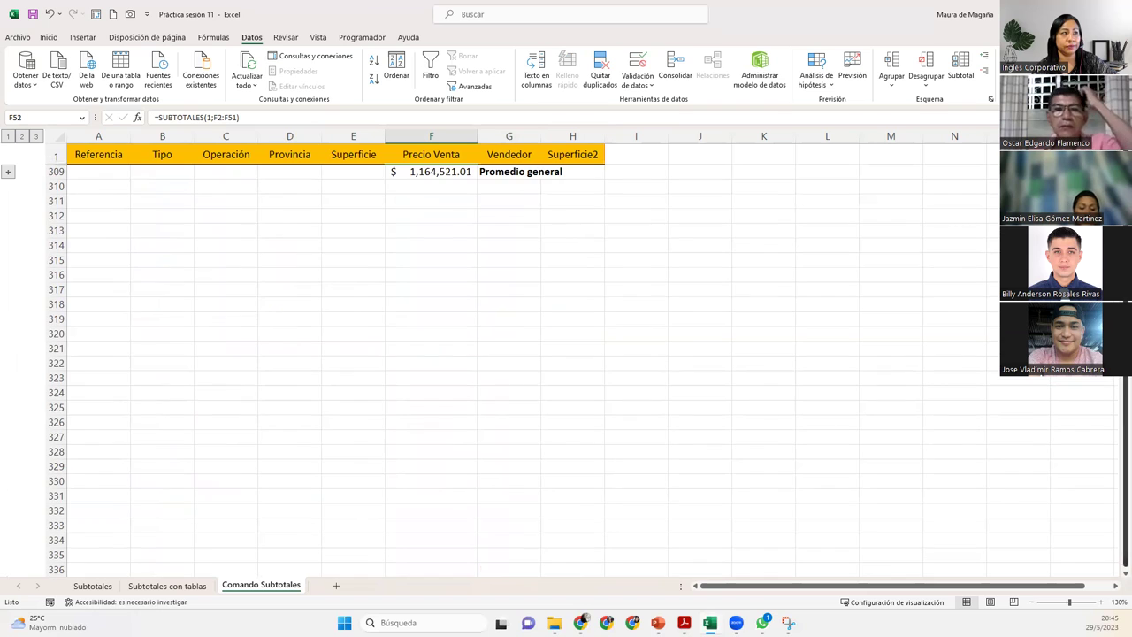
click(22, 136)
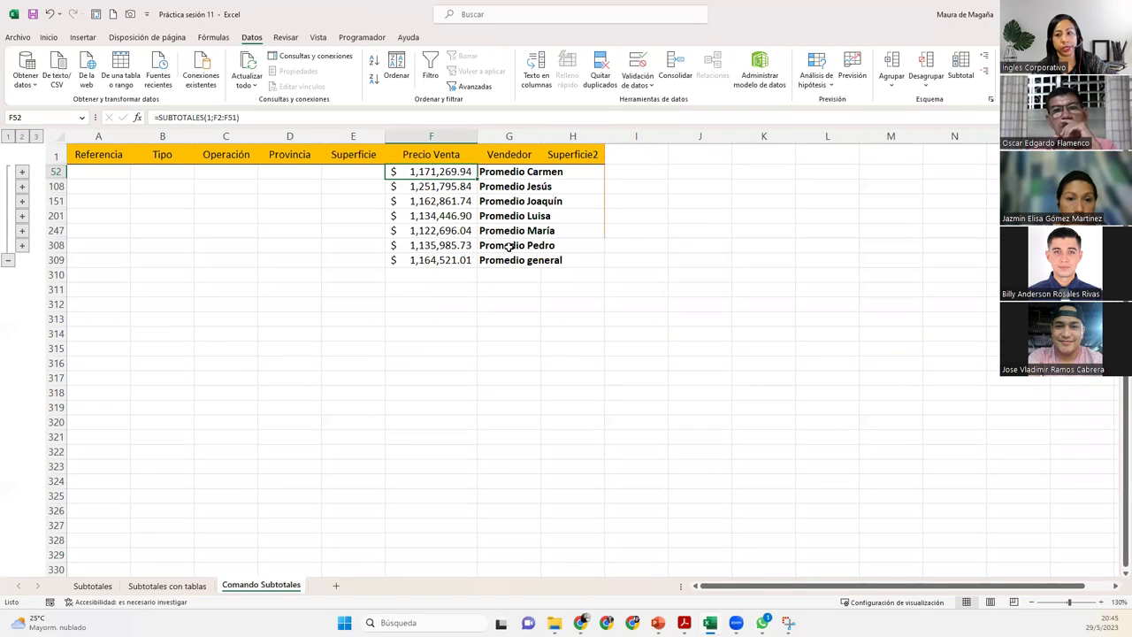
click(36, 137)
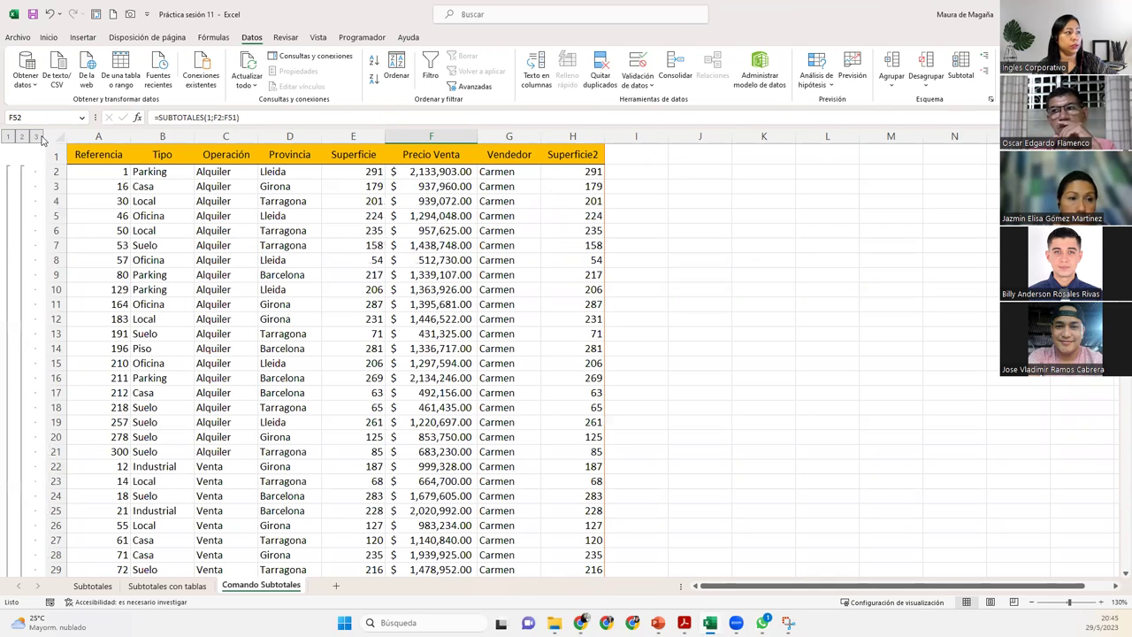
click(358, 303)
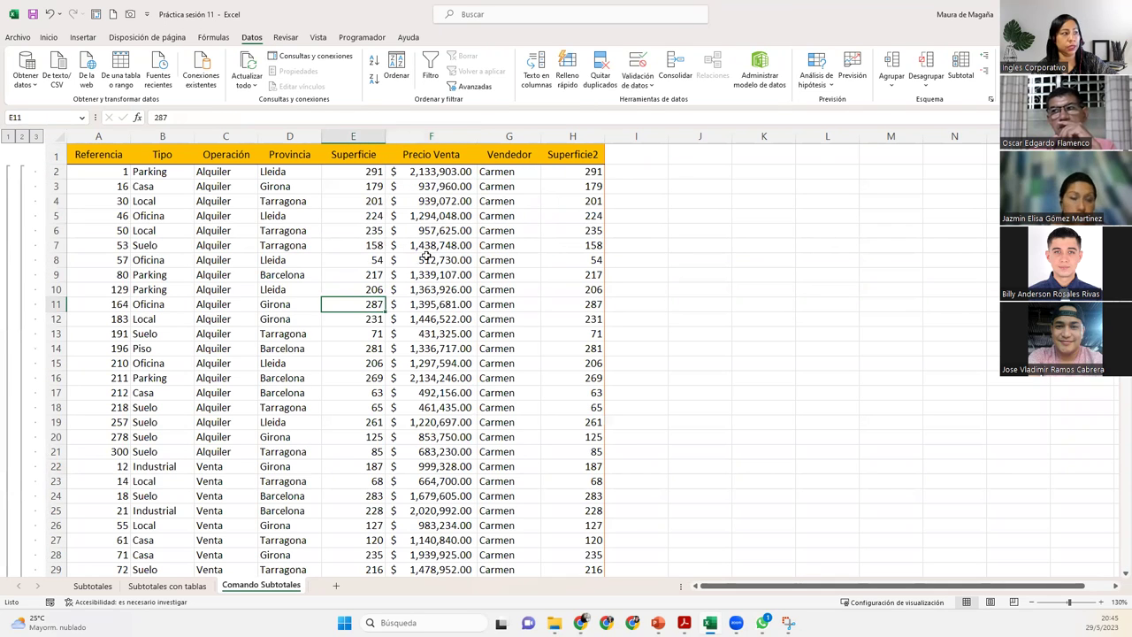
Remove the existing Promedio subtotals and select a Carmen cell in Vendedor
click(961, 71)
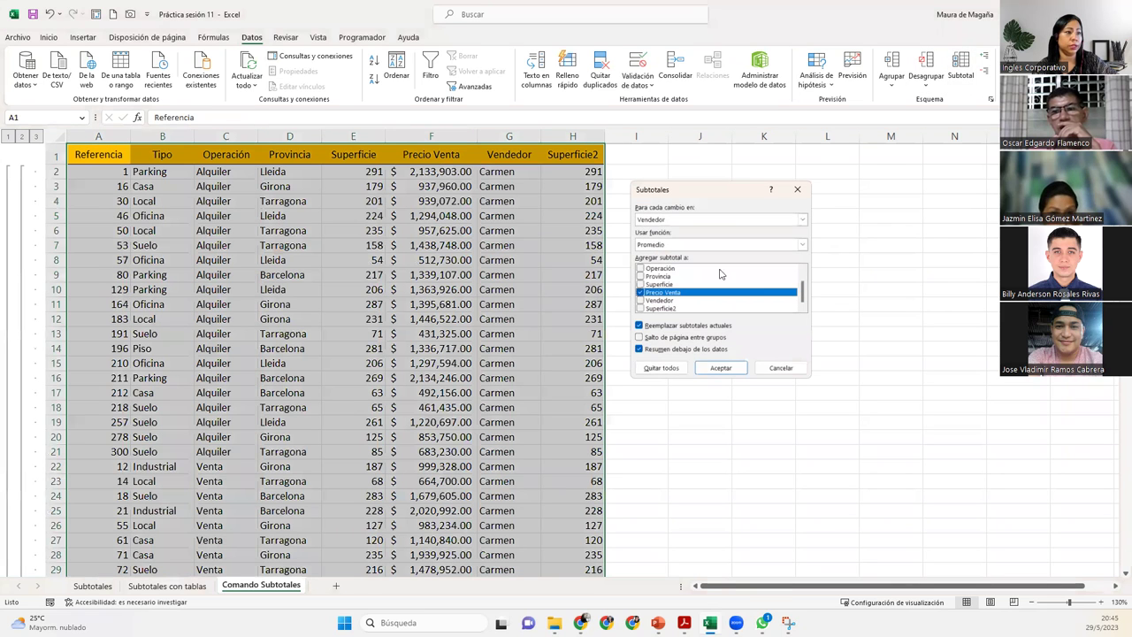
click(660, 368)
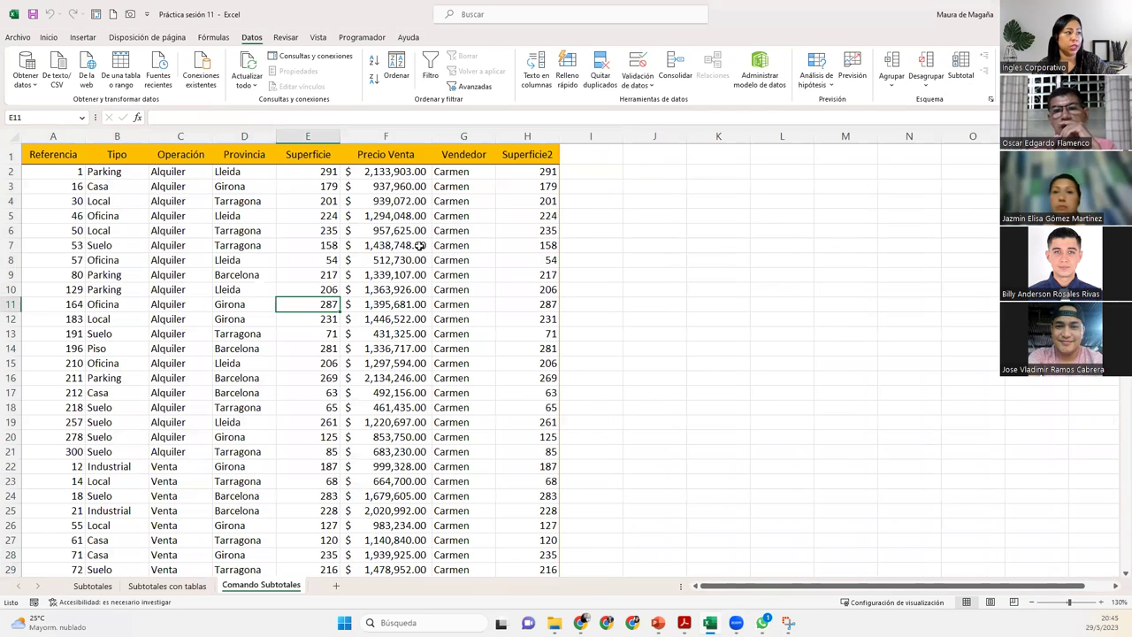
click(476, 232)
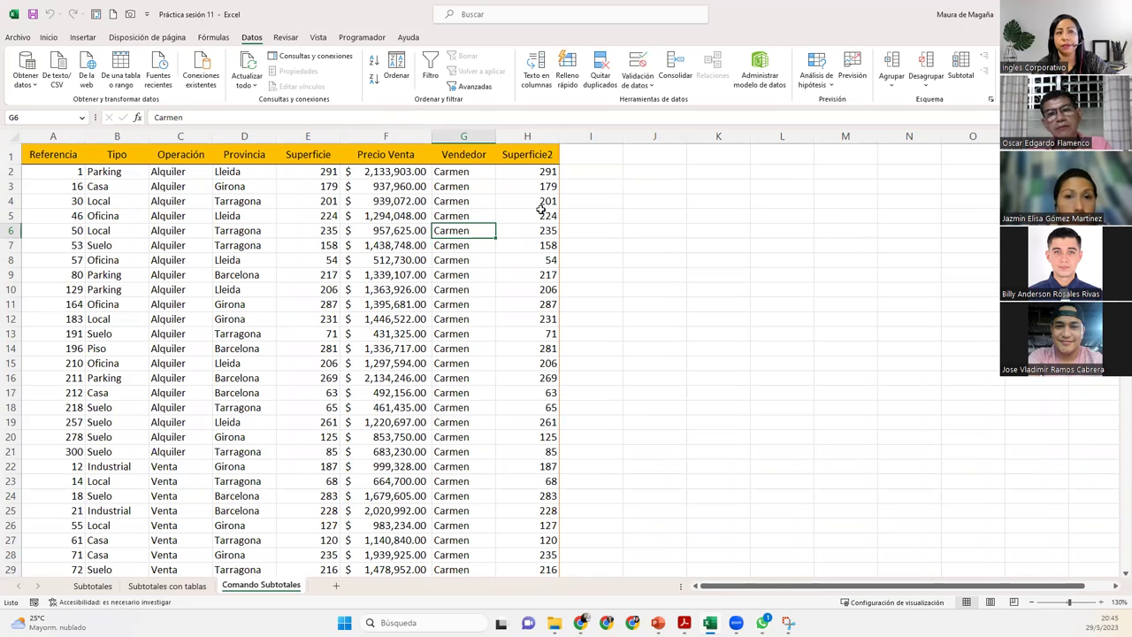
Apply Máx. subtotals of Precio Venta at each change in Vendedor
click(960, 69)
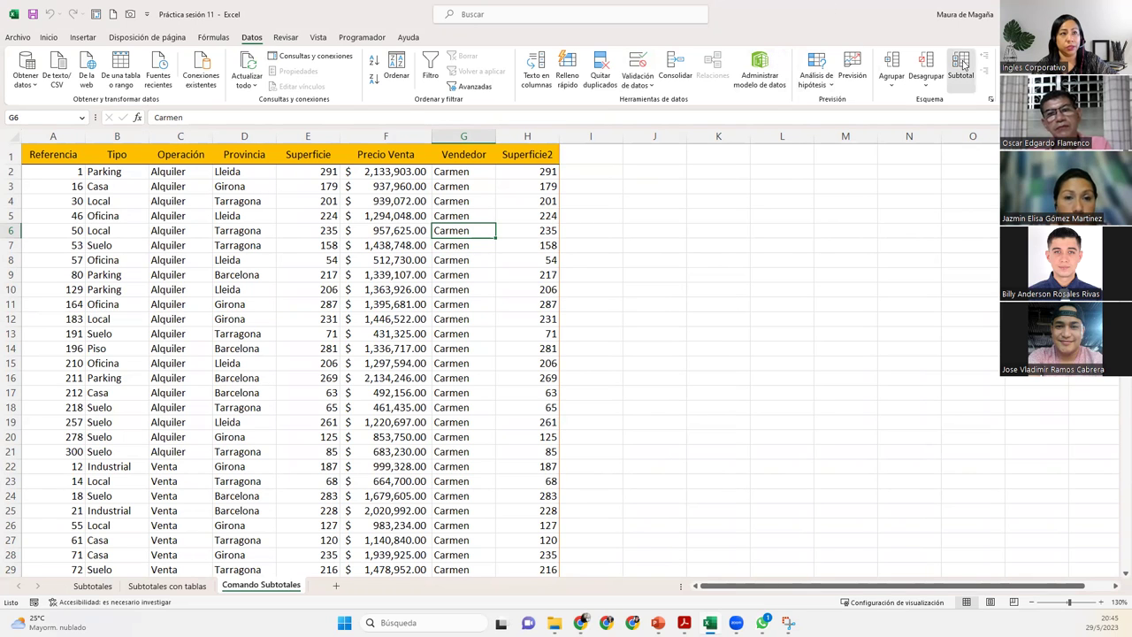
click(718, 246)
click(719, 247)
click(718, 247)
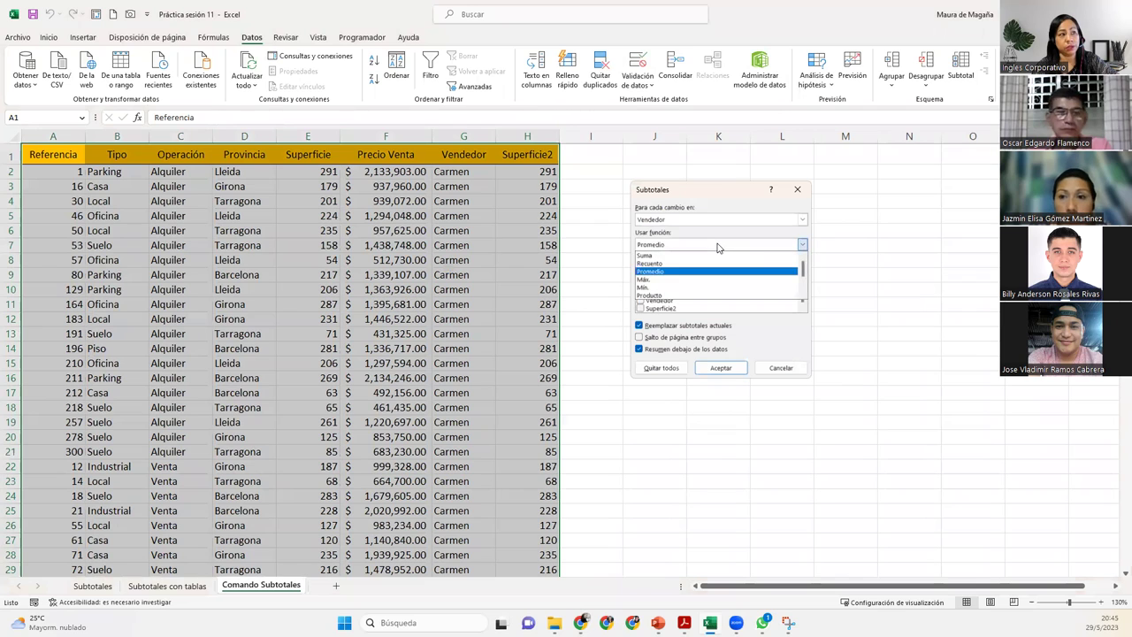
click(684, 285)
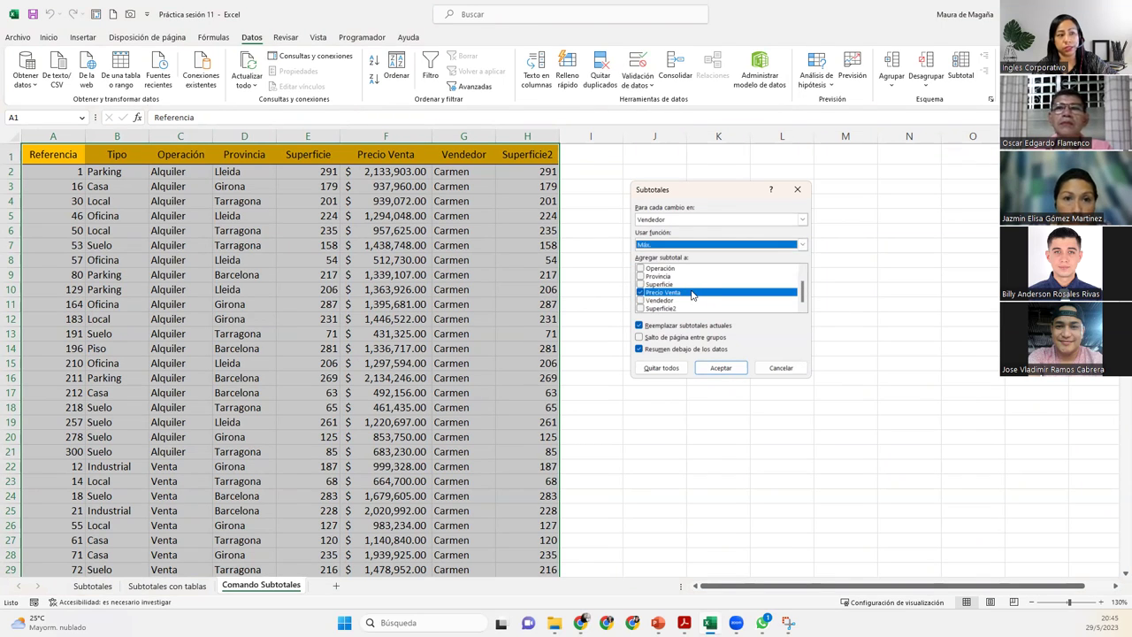
click(721, 367)
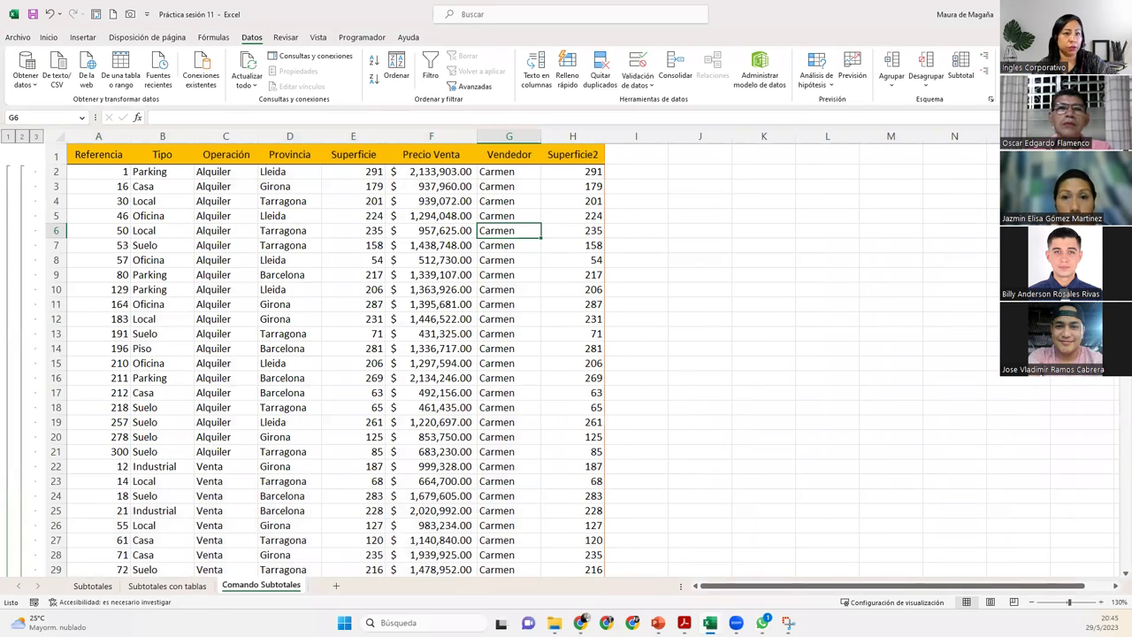
scroll(566, 354, down, 20)
scroll(566, 354, up, 11)
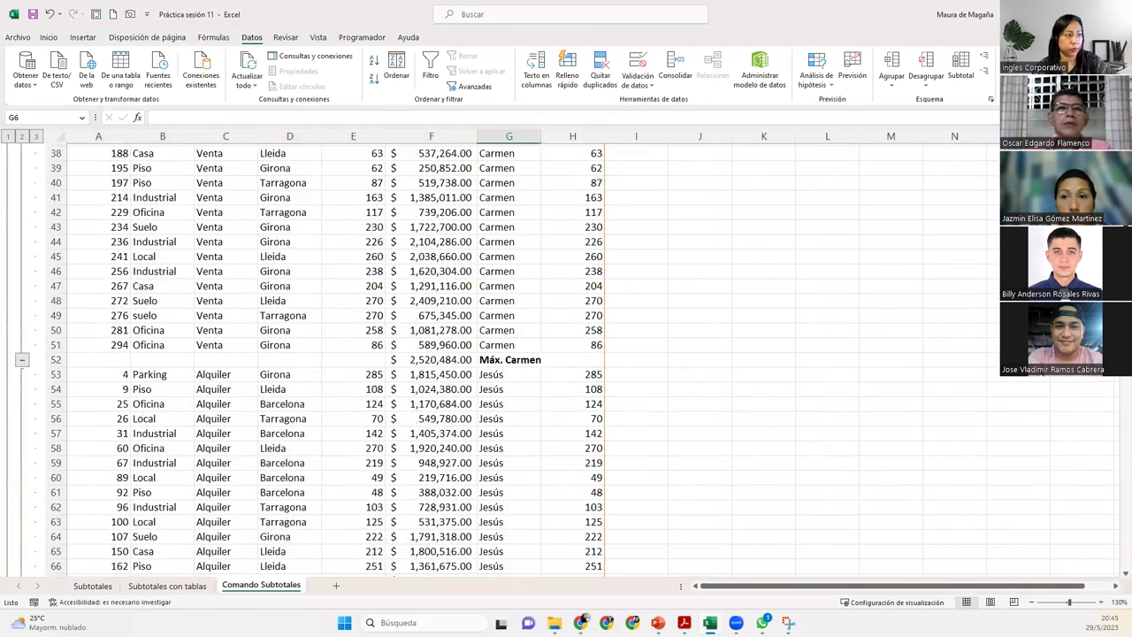
scroll(685, 420, down, 1)
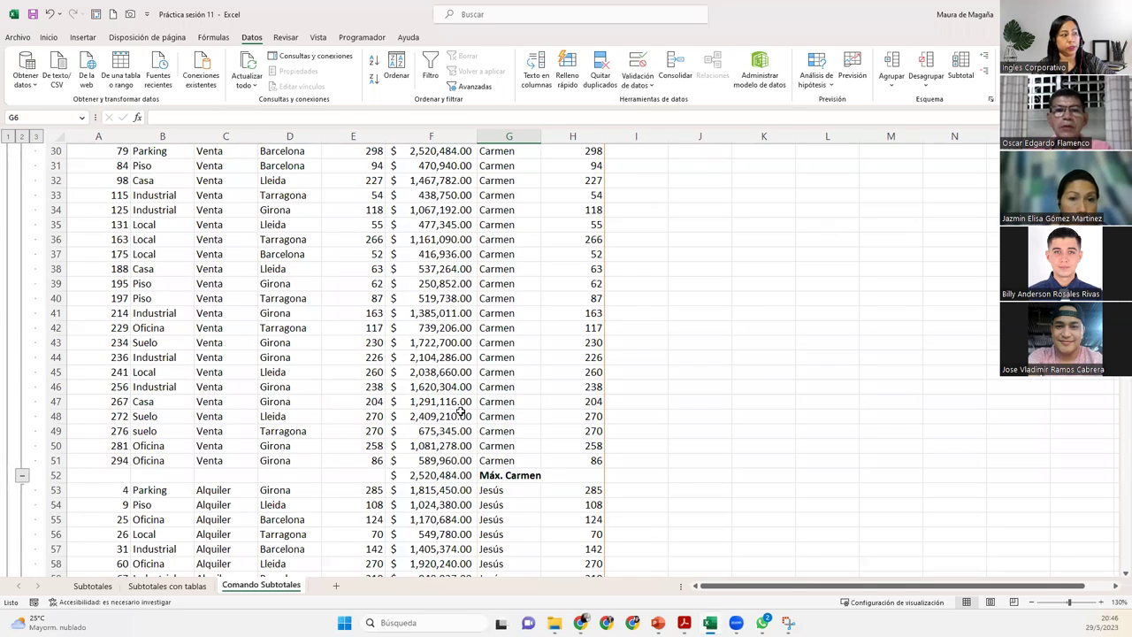
Add Mín. Precio Venta subtotals per Vendedor with Reemplazar subtotales actuales unchecked
click(957, 71)
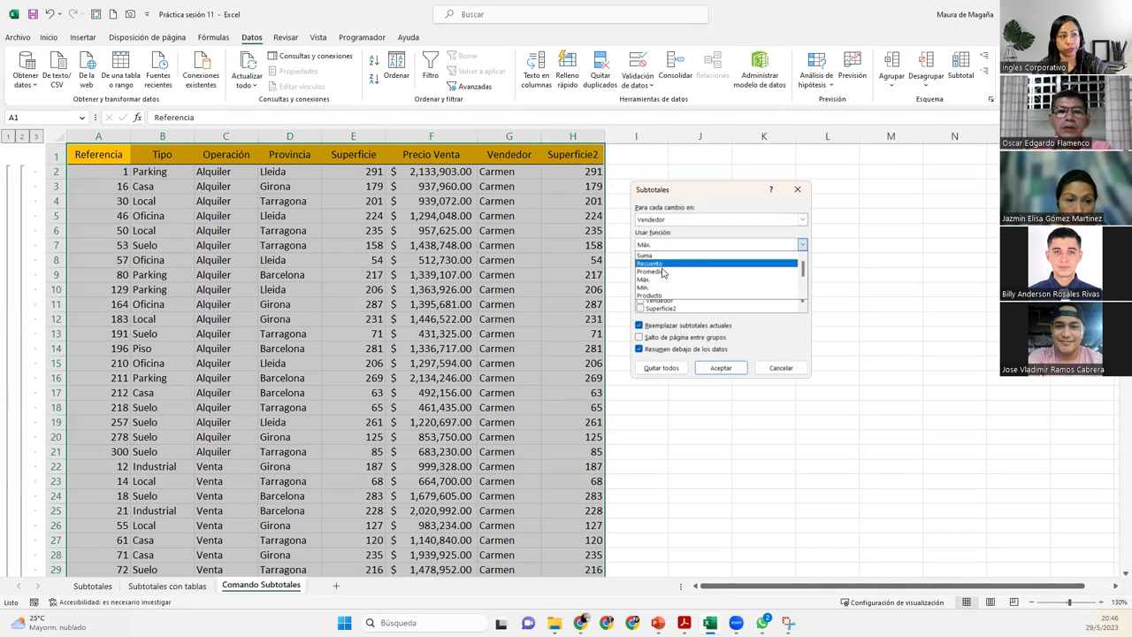
click(656, 286)
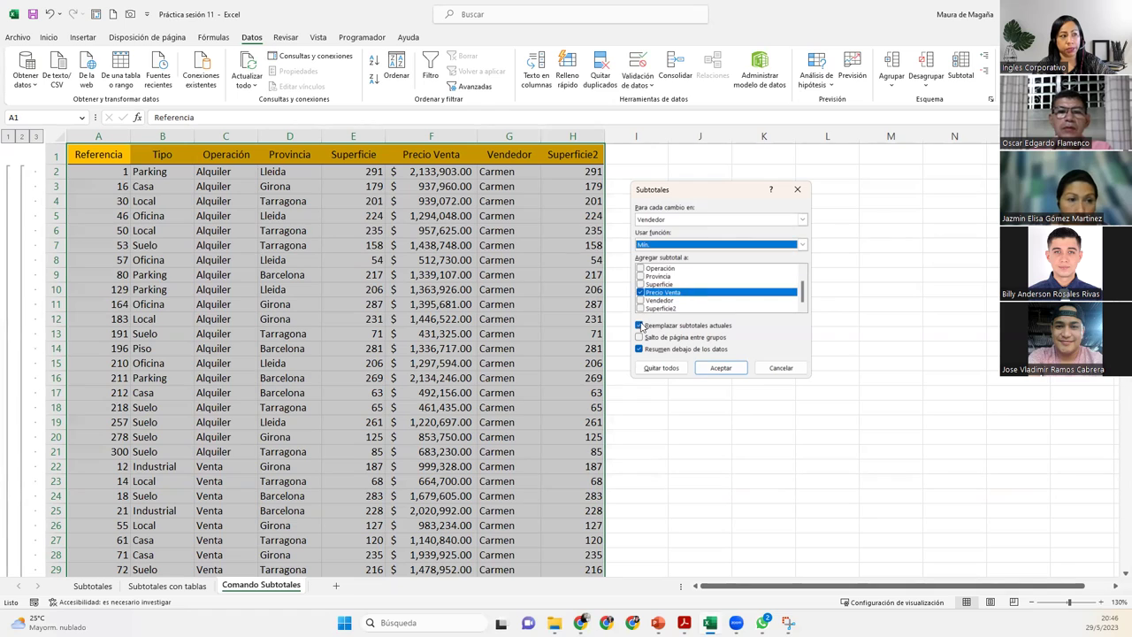
click(646, 326)
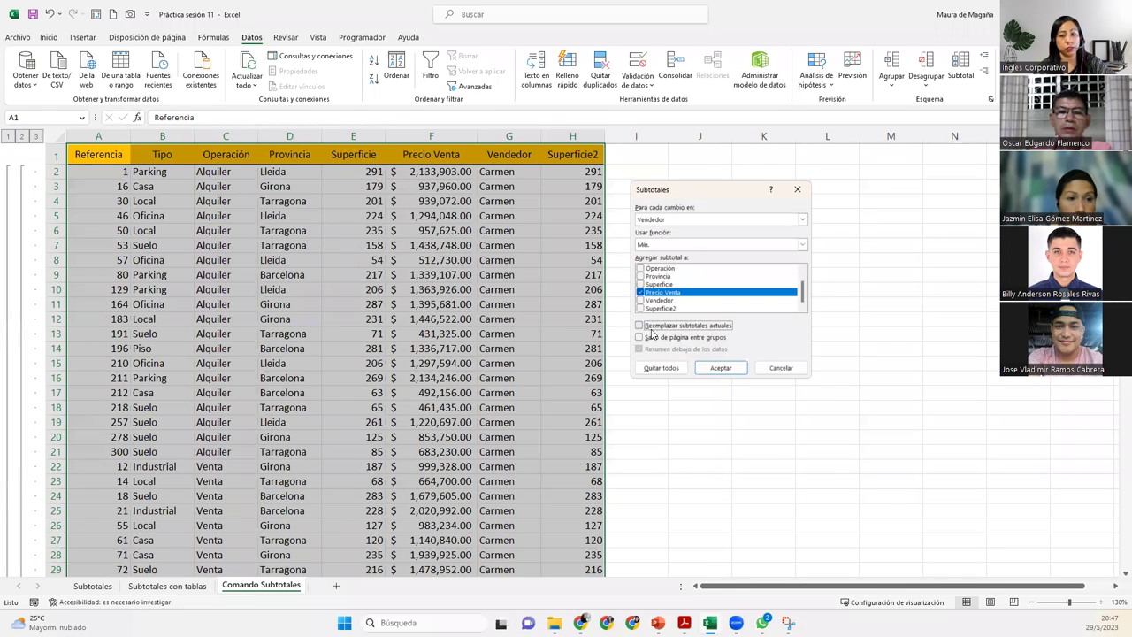
click(721, 368)
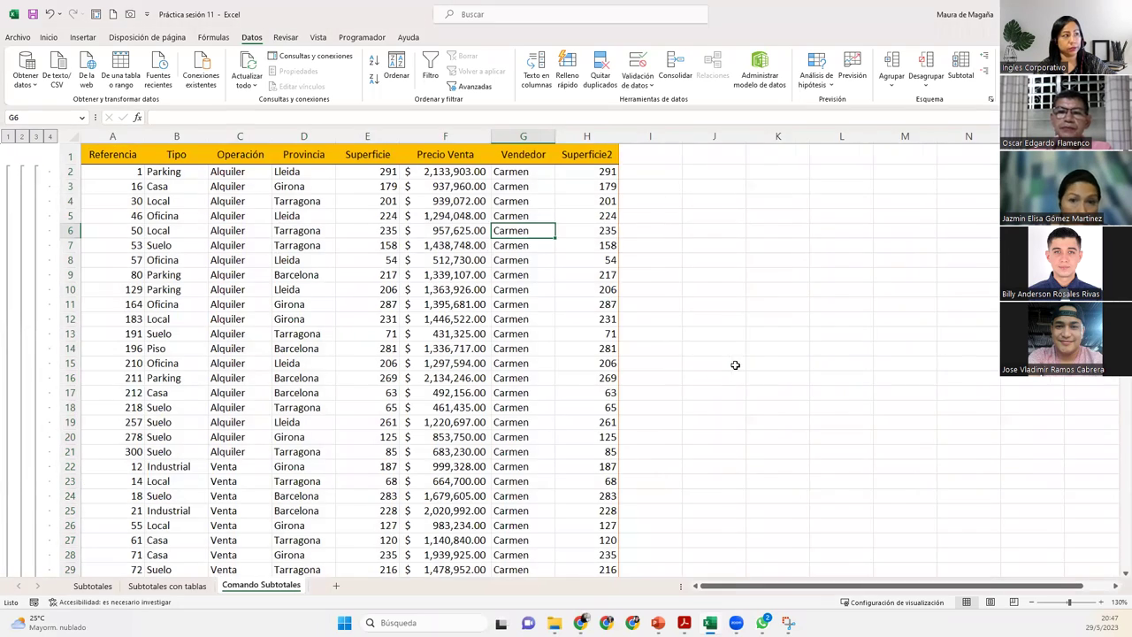
Compare outline levels 3, 2, 1, ending at level 3 with Máx. Carmen selected
click(37, 137)
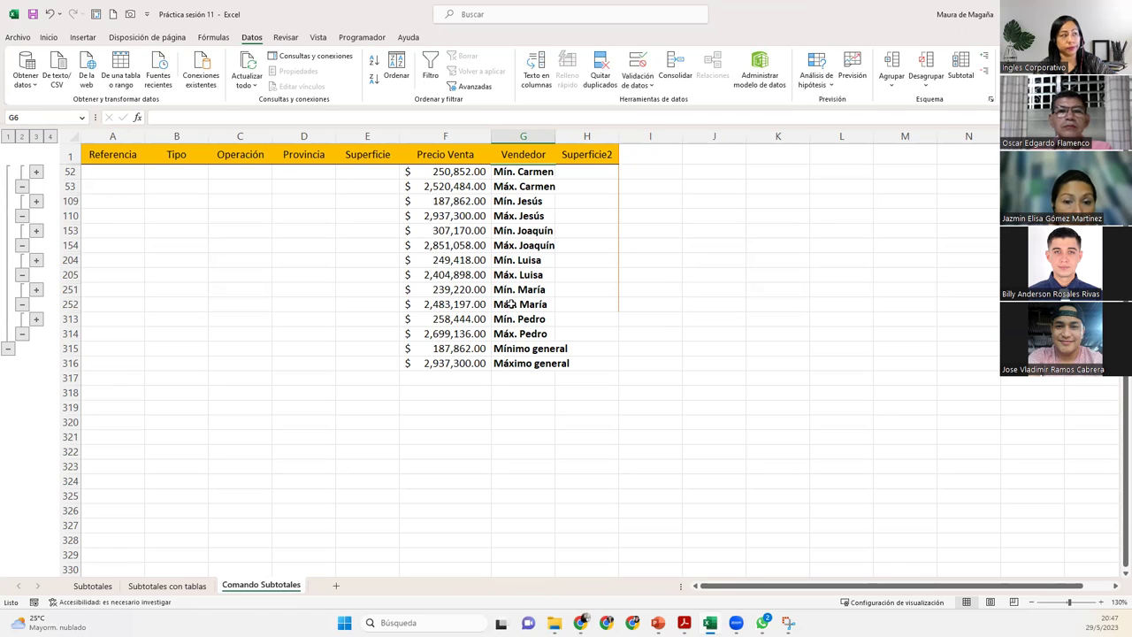
click(22, 137)
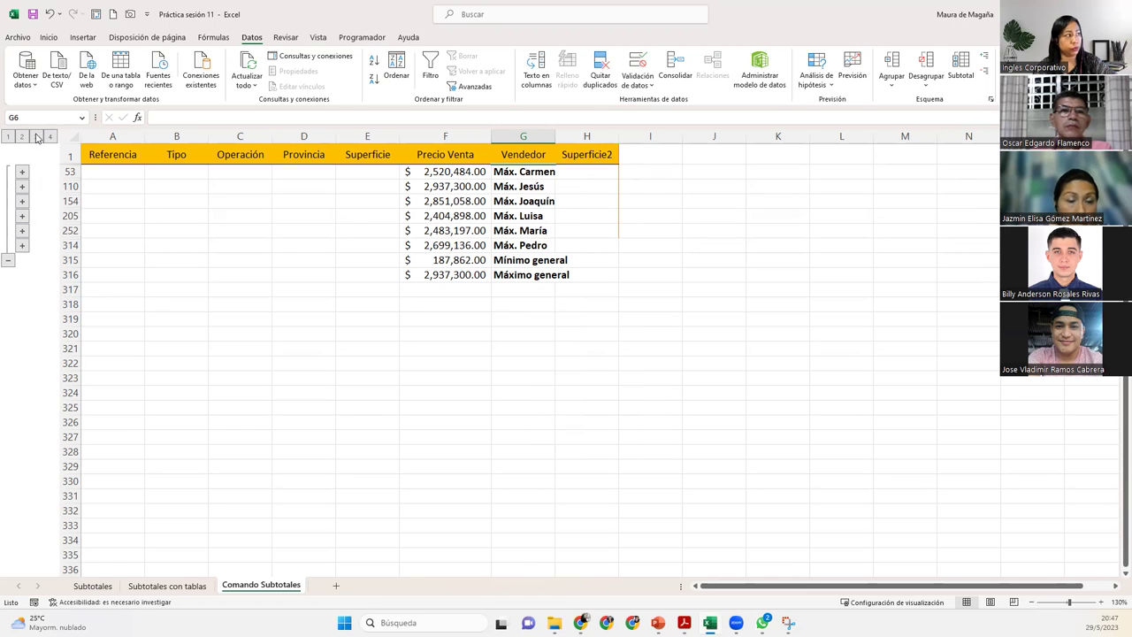
click(37, 137)
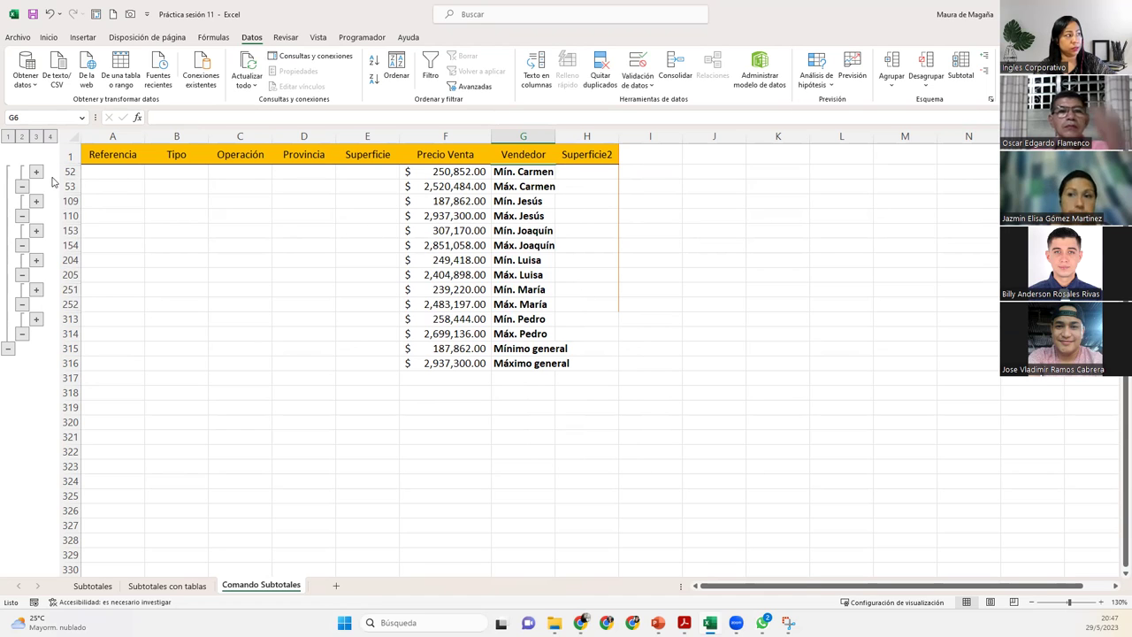
click(8, 137)
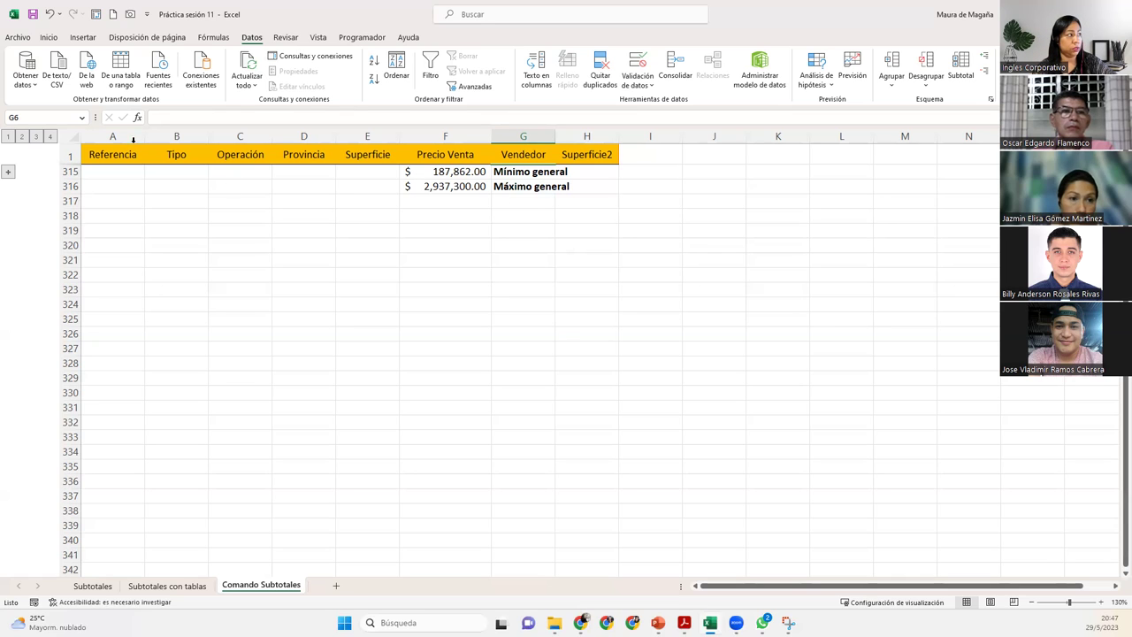
click(36, 136)
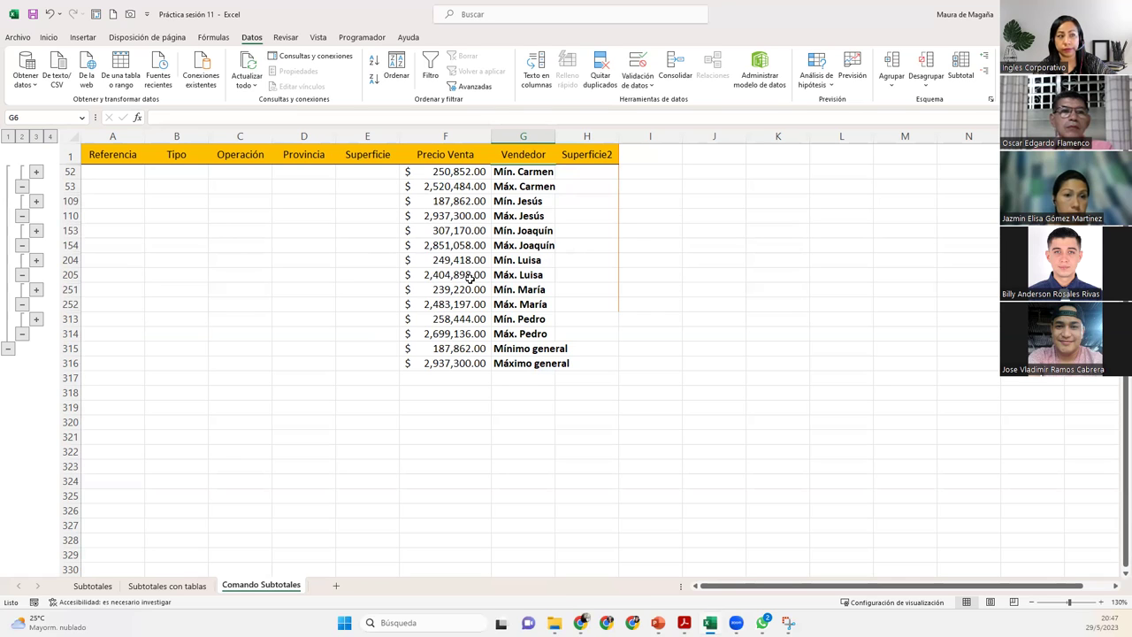
click(499, 192)
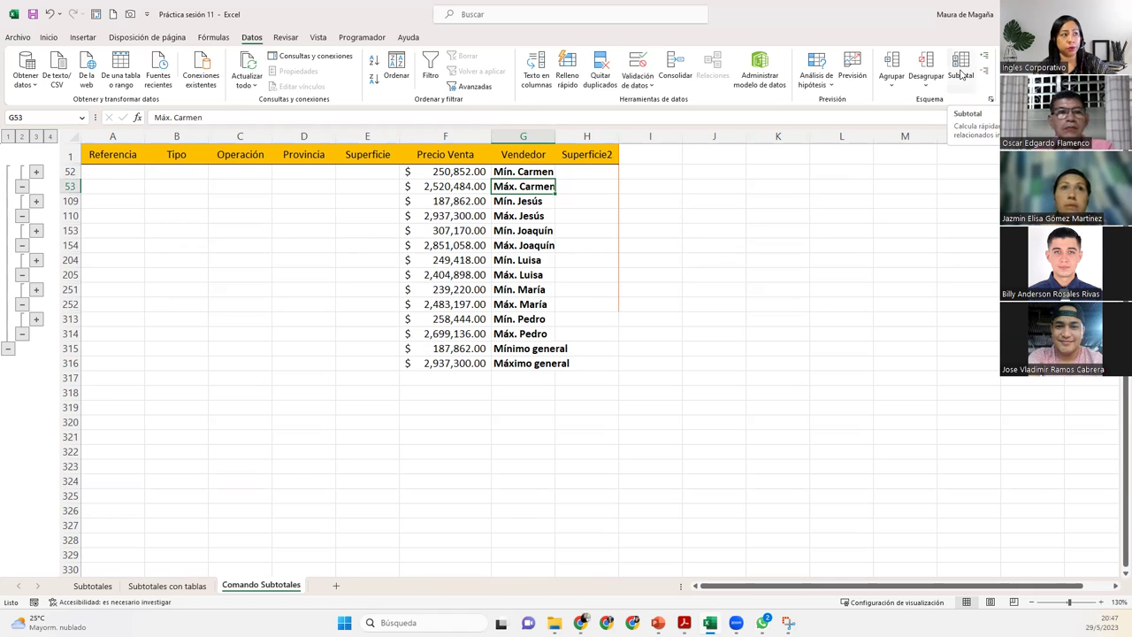
Clear all subtotals with Quitar todos and select Carmen's cell in row 3
click(961, 77)
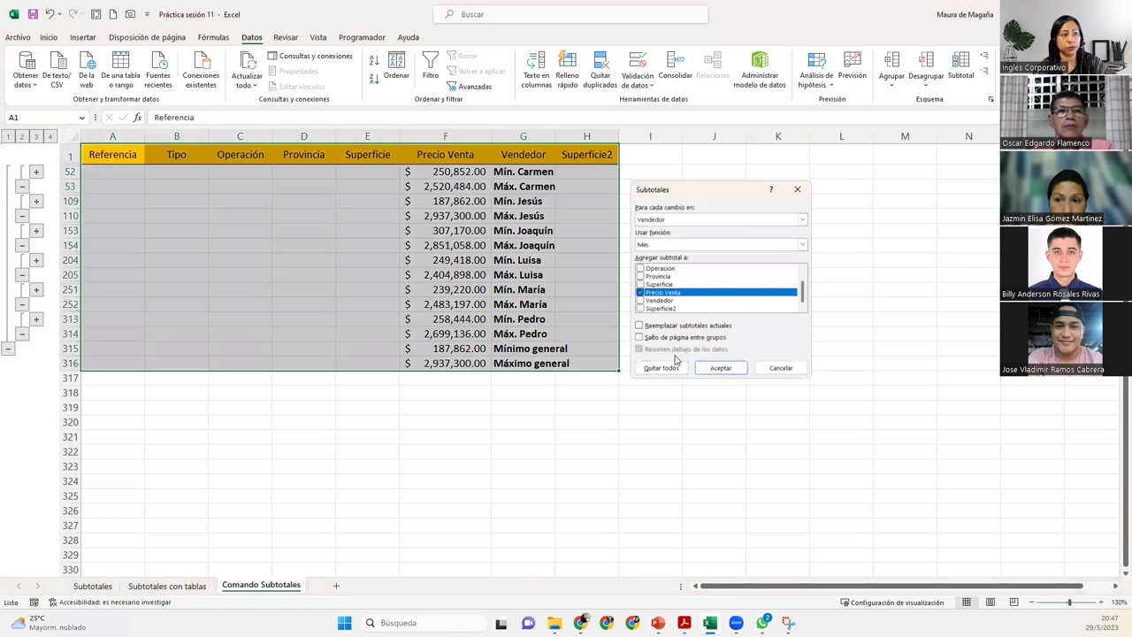
click(798, 246)
drag(803, 271, 804, 251)
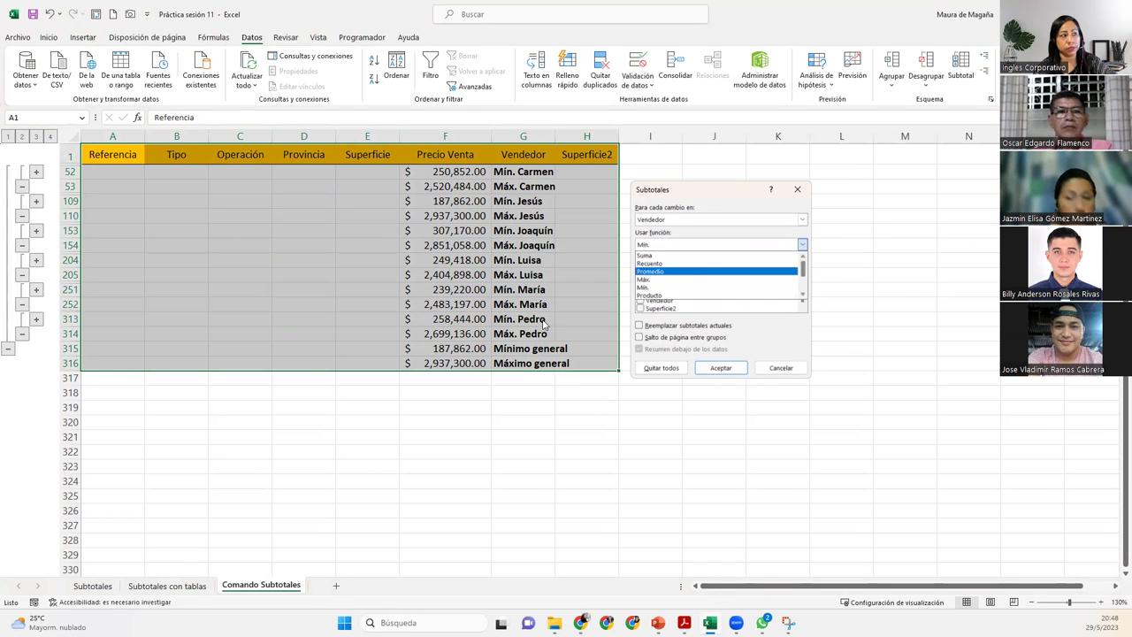
click(676, 364)
click(677, 364)
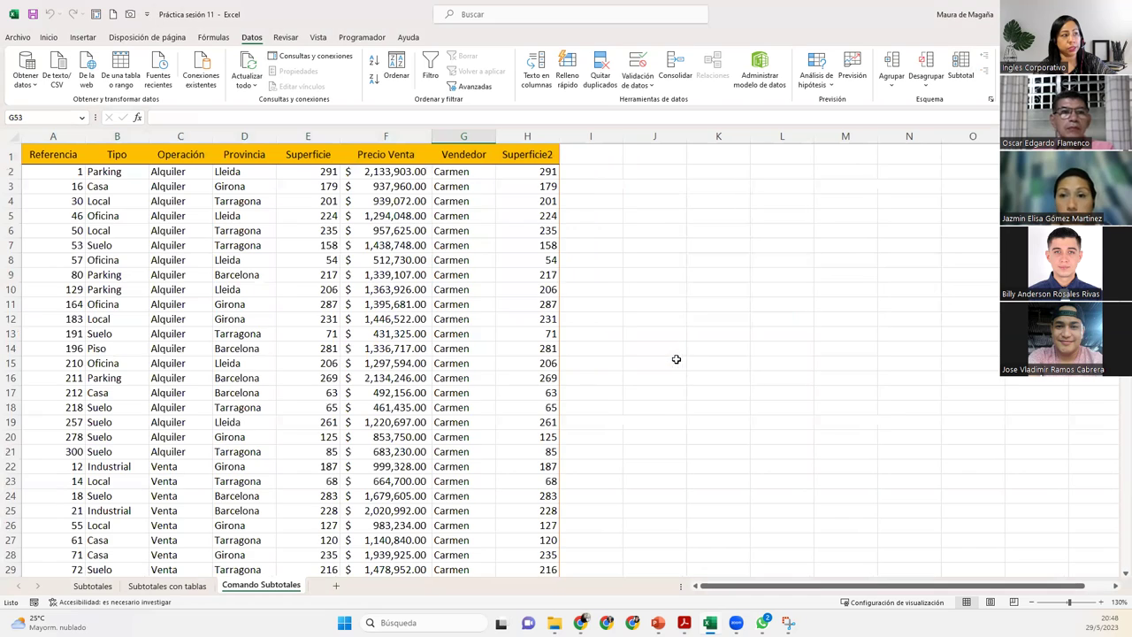
click(457, 201)
click(461, 187)
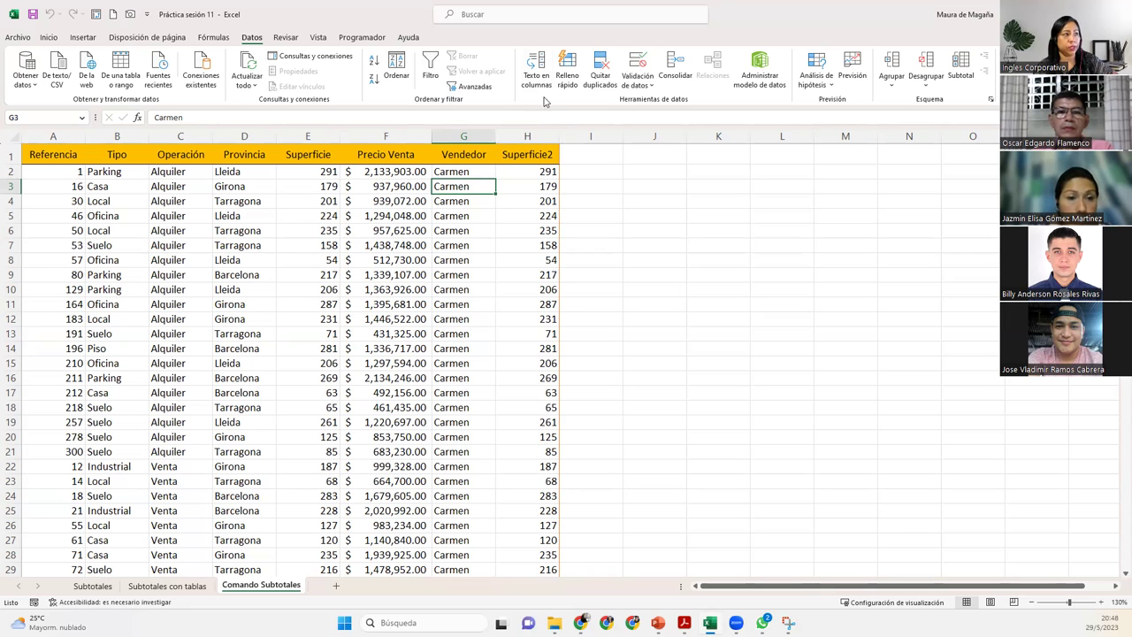
Sort the list by Vendedor with a second level on Operación
click(396, 69)
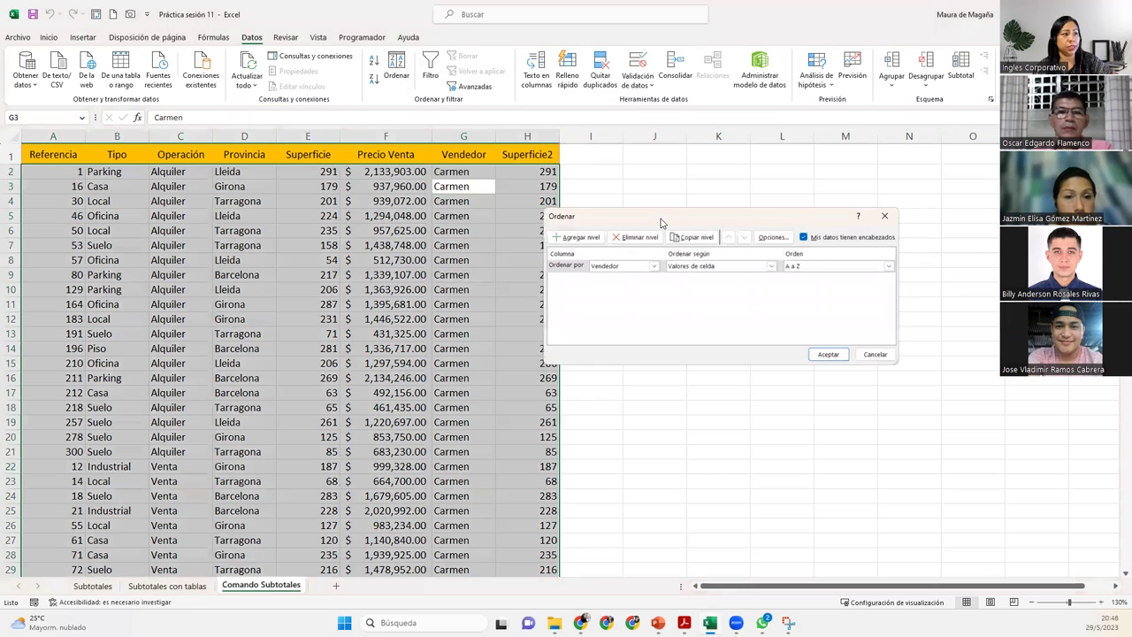
drag(633, 229, 618, 248)
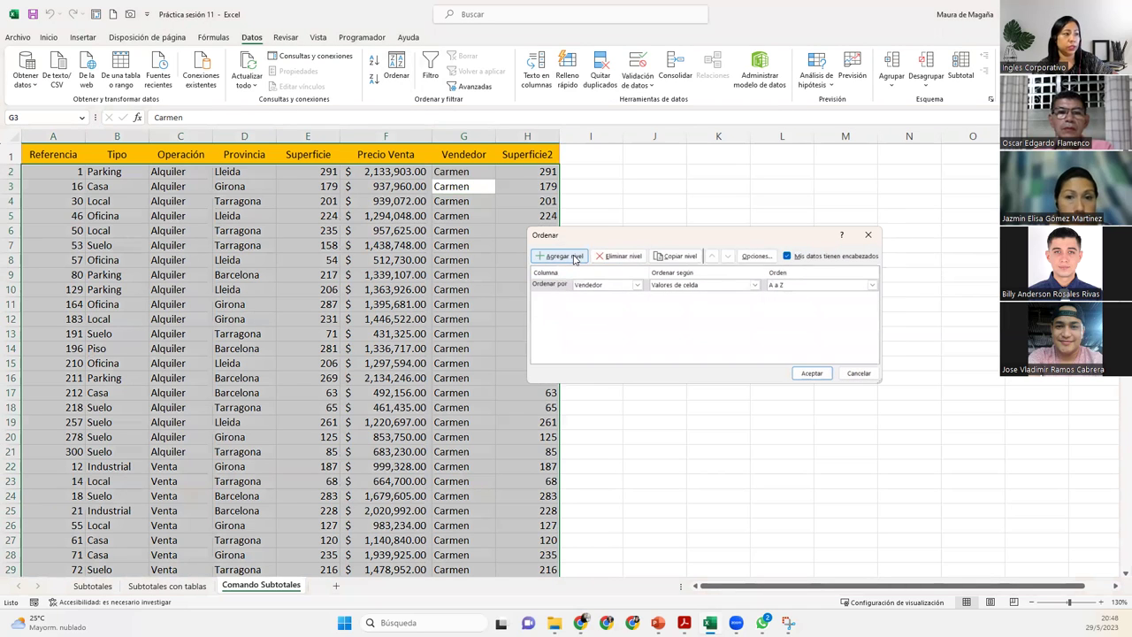
click(574, 256)
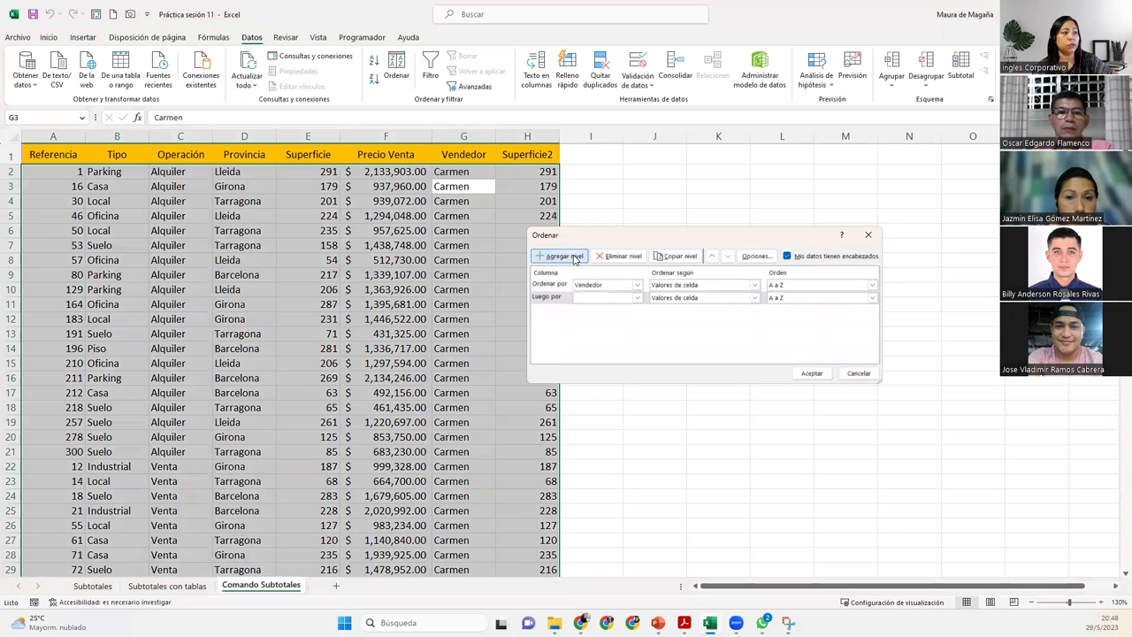
click(637, 299)
click(625, 324)
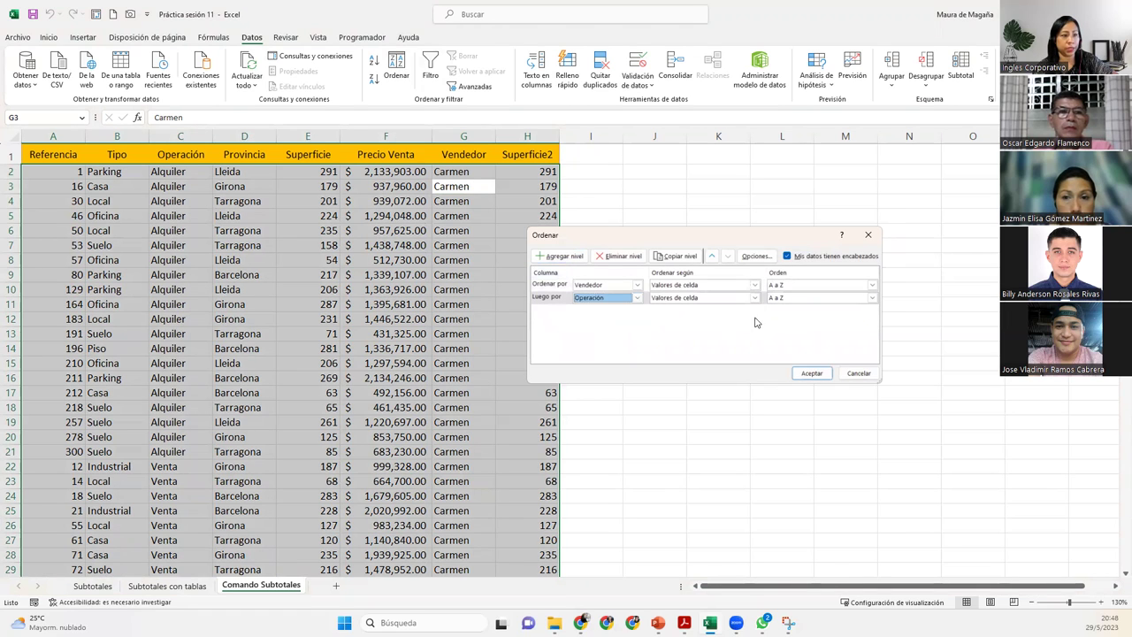
click(812, 372)
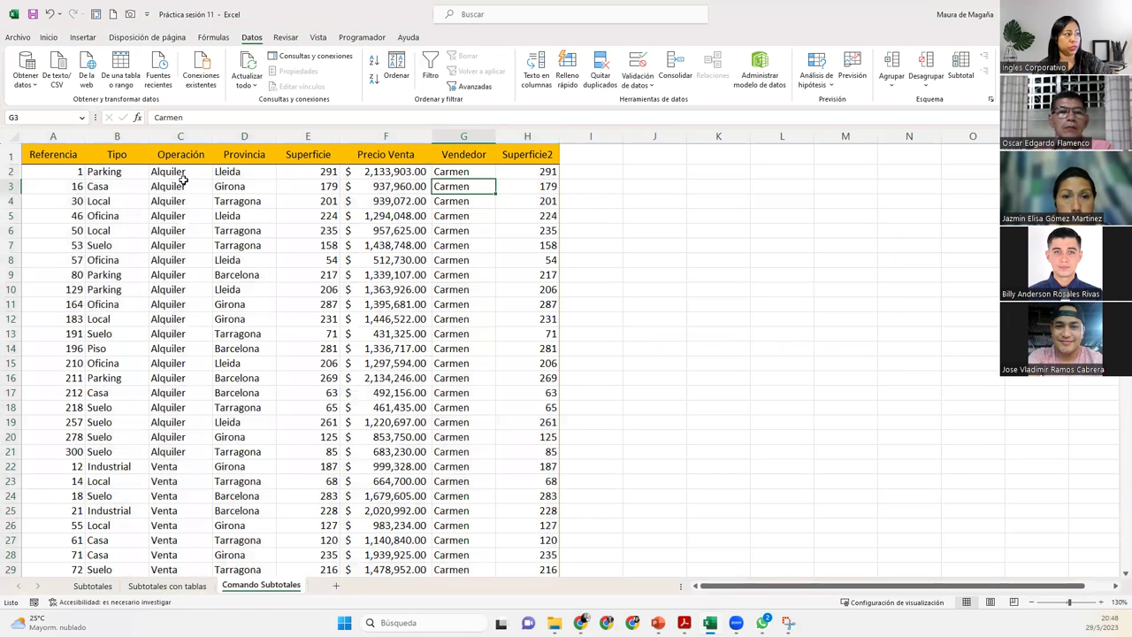
Check the Alquiler/Venta order in column C and reapply the same sort
drag(188, 175, 173, 381)
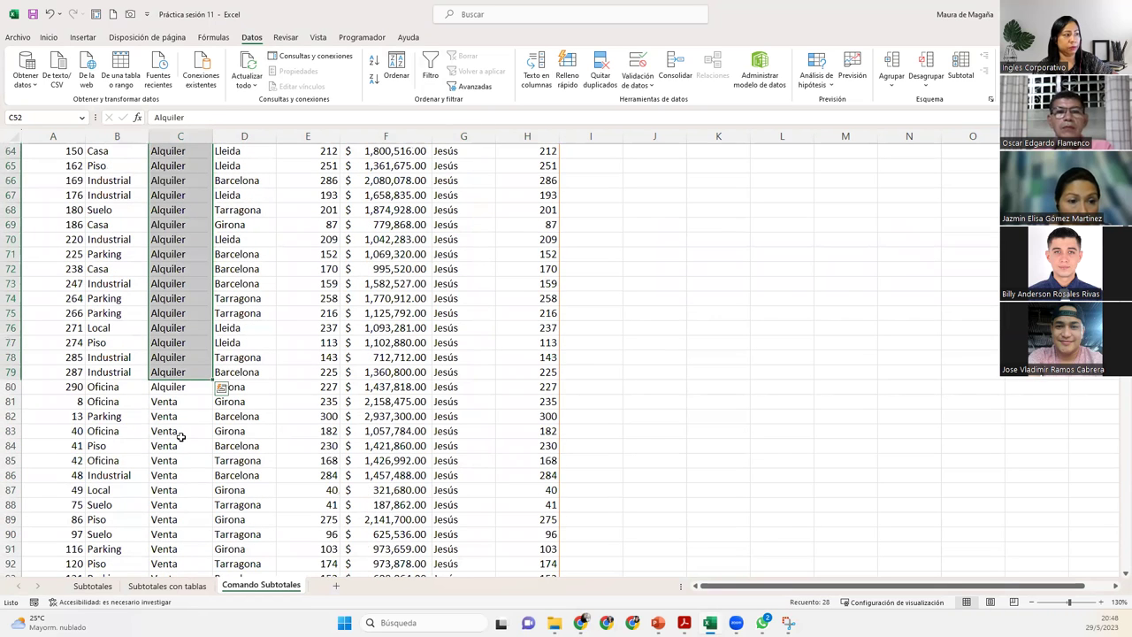
click(177, 285)
key(Up)
key(Up)
key(Up)
key(Up)
key(Up)
key(Up)
key(Up)
key(Up)
key(Up)
key(Up)
key(Up)
key(Up)
key(Up)
key(Up)
key(Up)
key(Up)
key(Up)
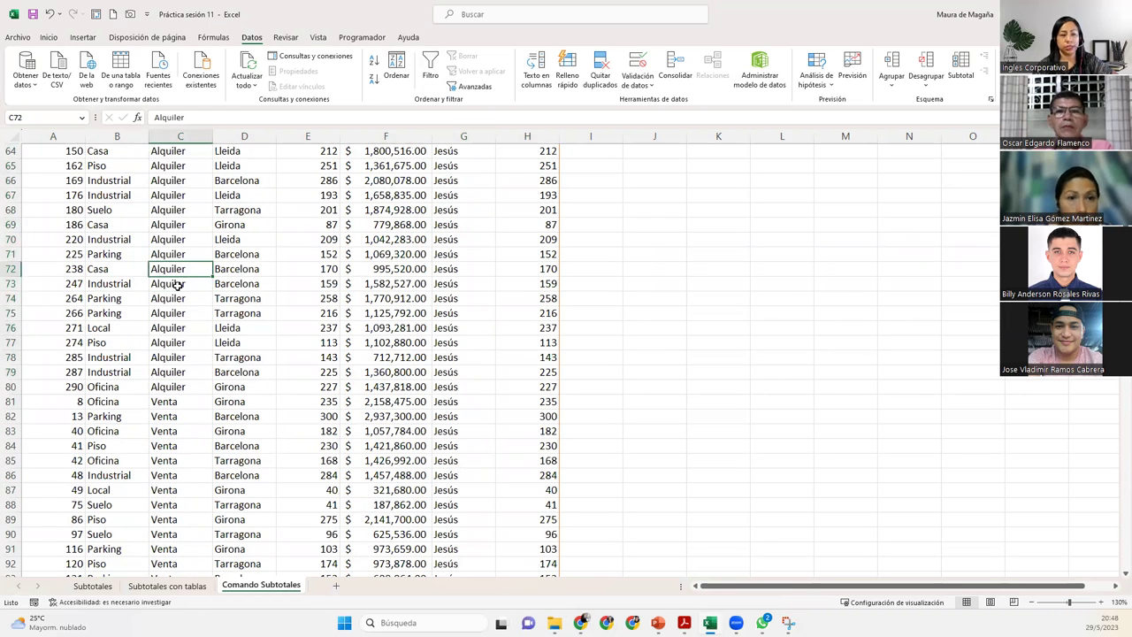
key(Up)
key(Up)
key(Up)
key(Up)
key(Up)
key(Up)
key(Up)
key(Up)
key(Up)
key(Up)
key(Up)
key(Up)
key(Up)
key(Up)
key(Up)
key(Up)
key(Up)
key(Up)
key(Up)
key(Up)
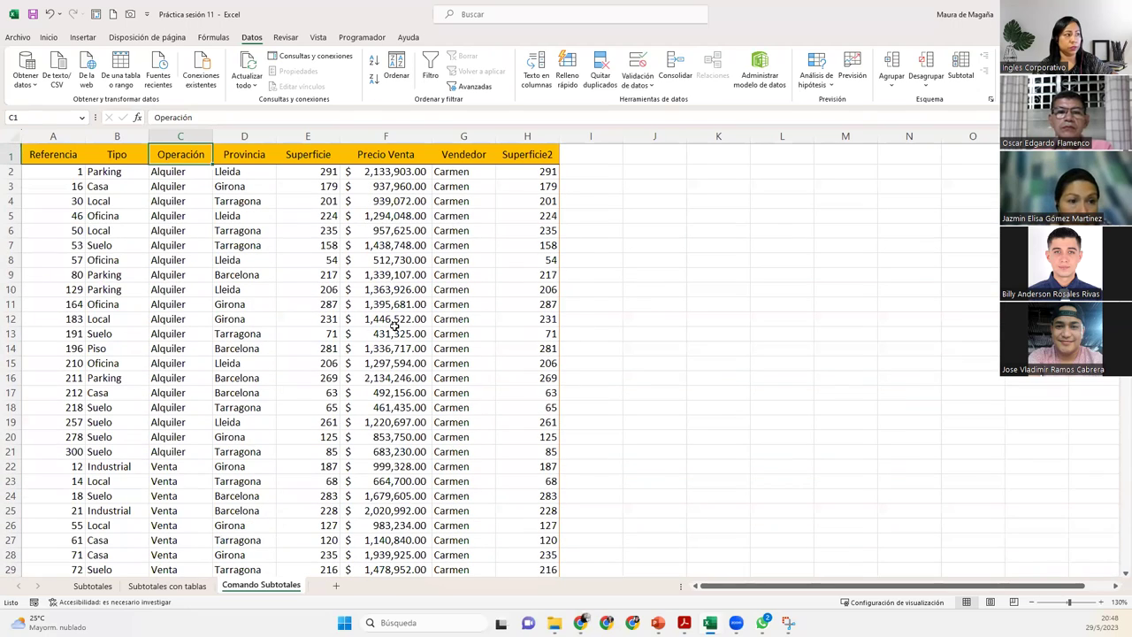
click(385, 174)
click(397, 78)
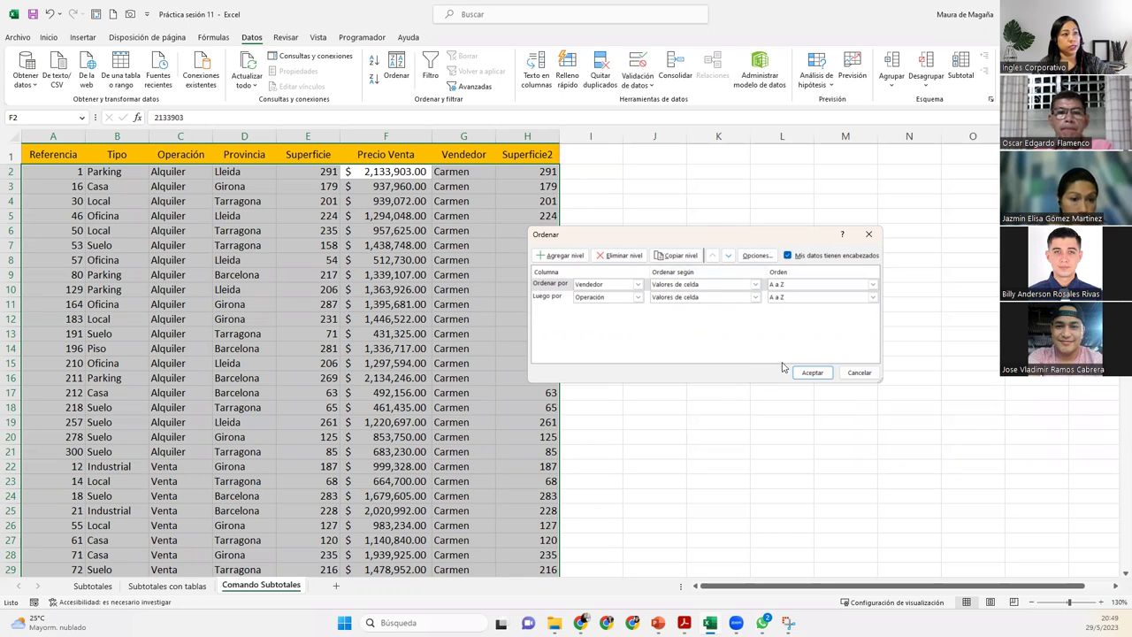
click(812, 373)
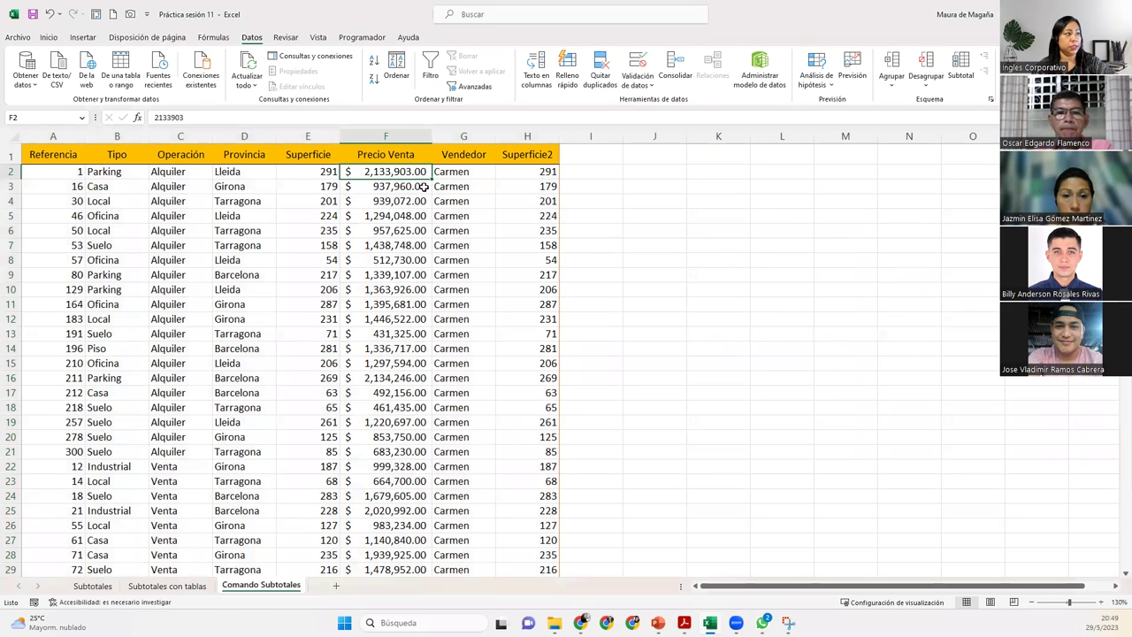
Add Suma subtotals of Precio Venta at each change in Vendedor
click(963, 69)
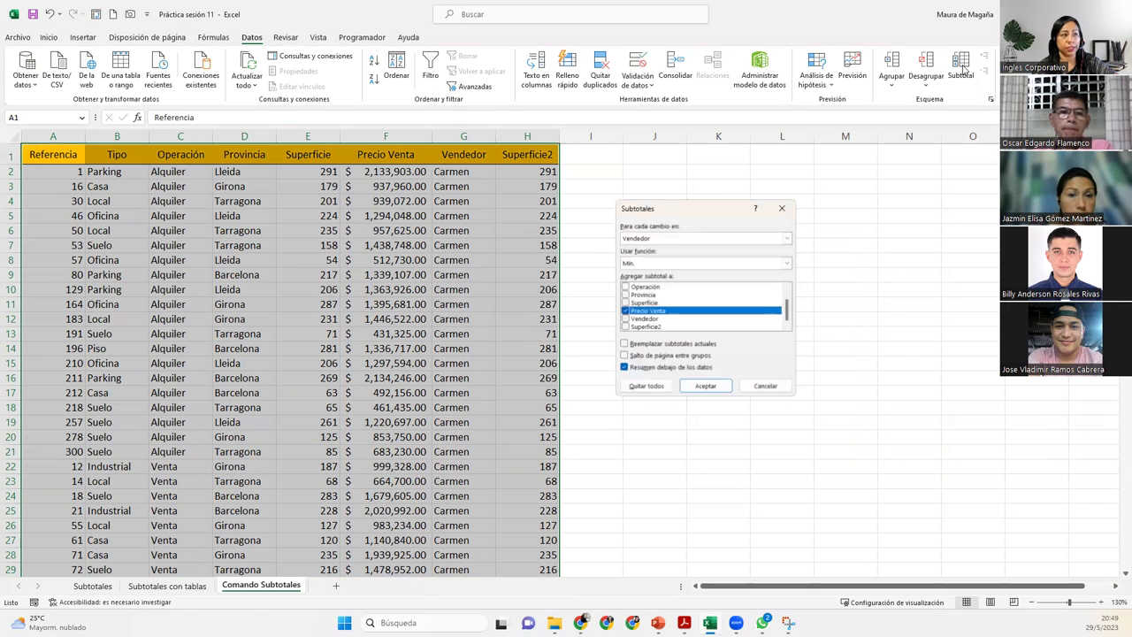
click(670, 263)
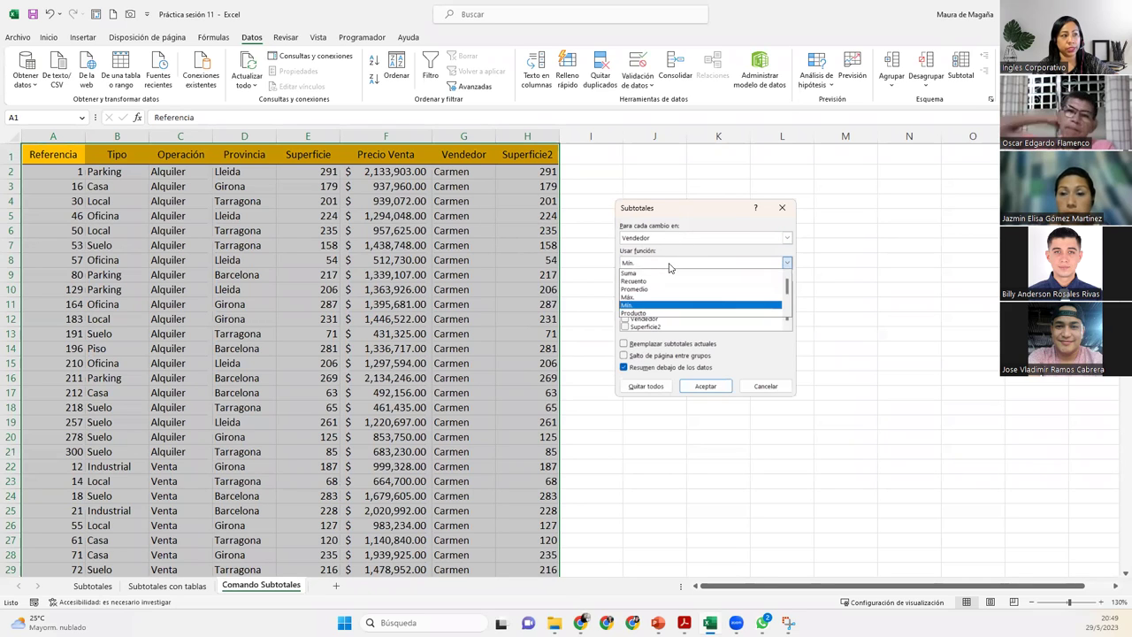
click(662, 273)
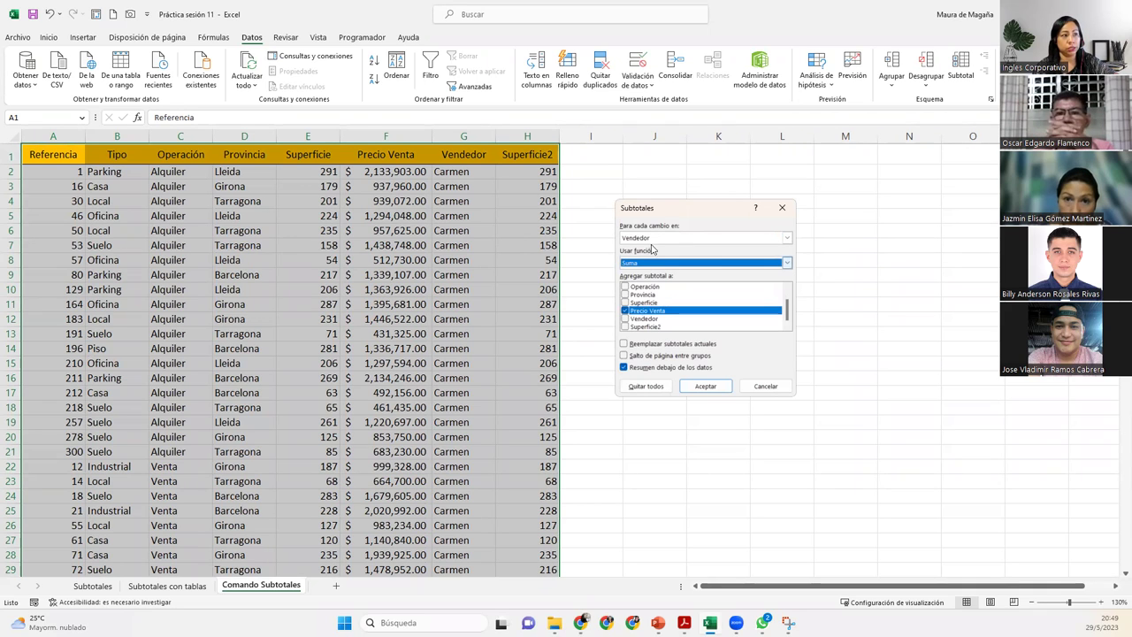
click(706, 388)
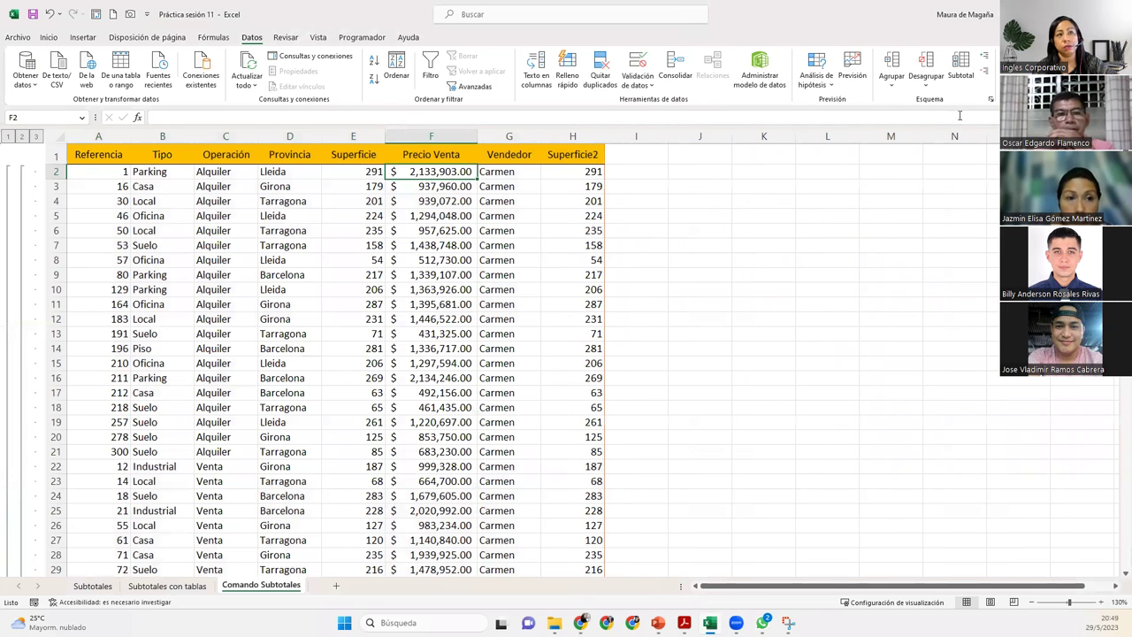
Add nested Suma subtotals at each change in Operación
click(962, 66)
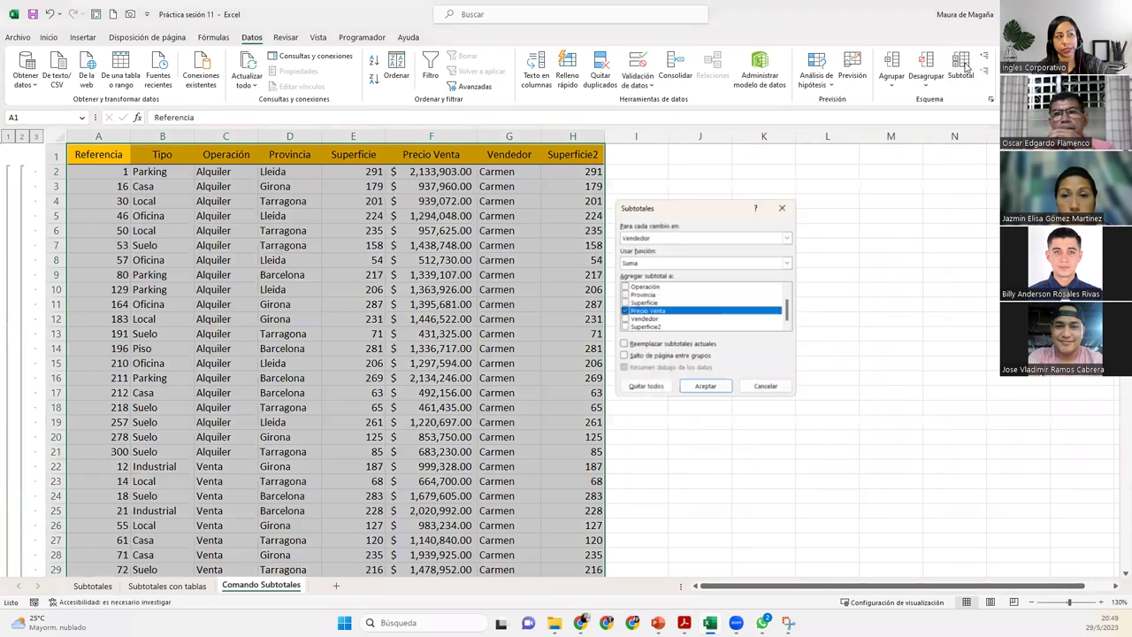
click(676, 239)
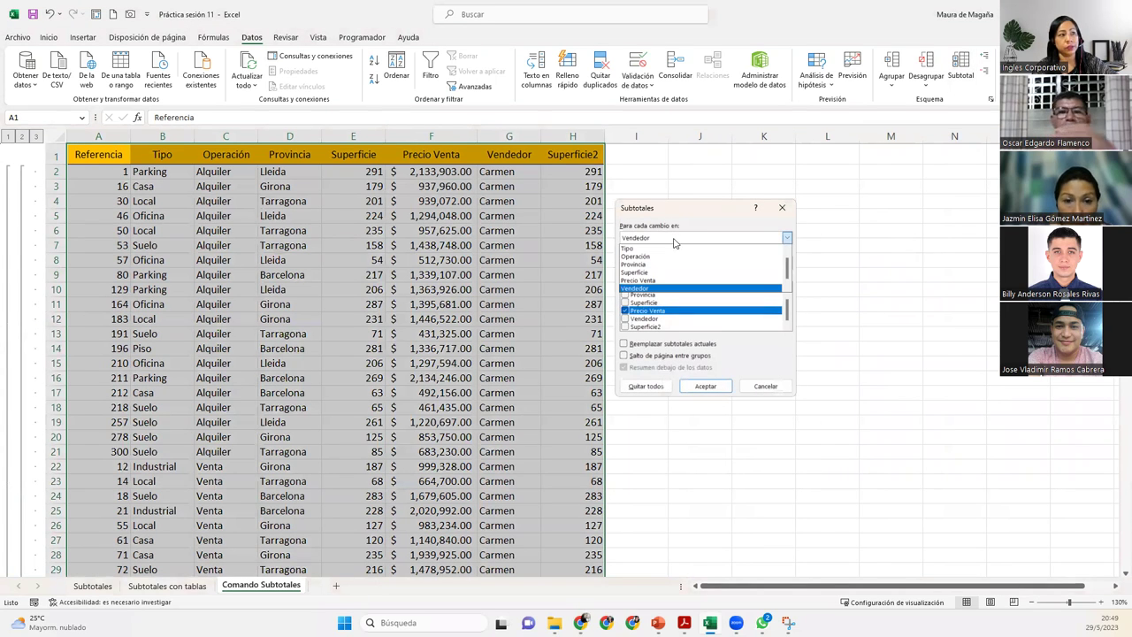
click(665, 257)
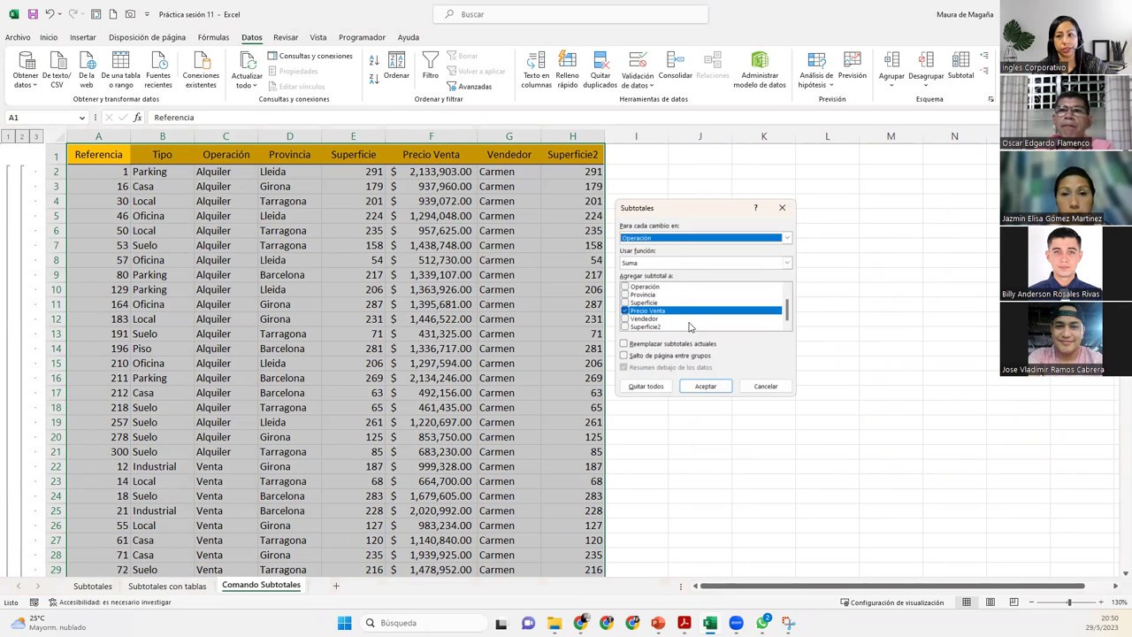
click(728, 392)
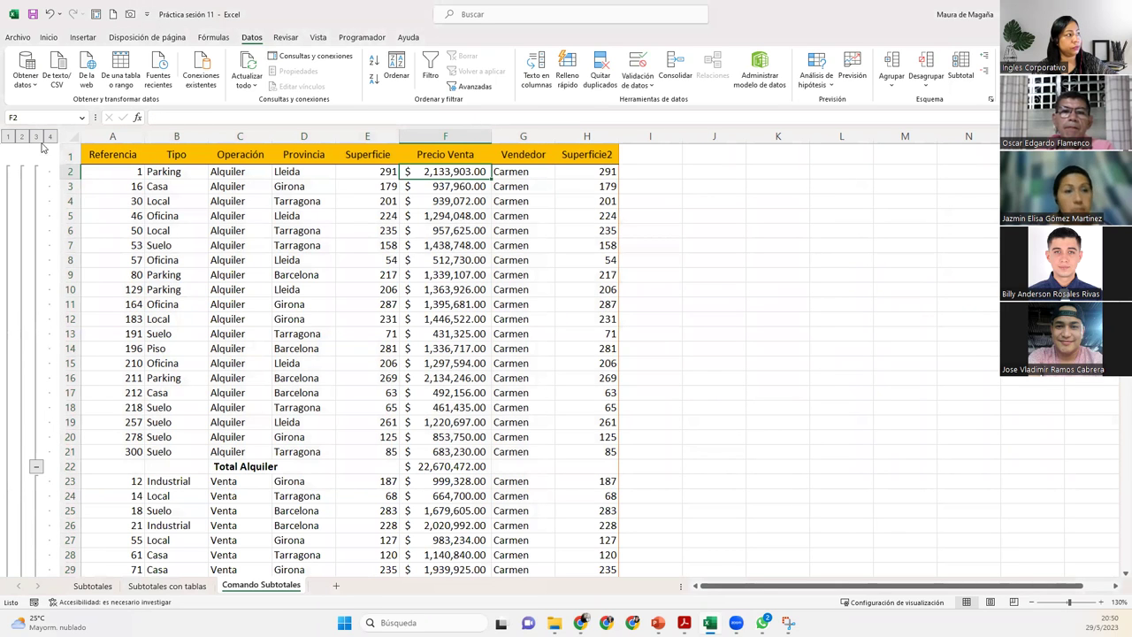
Toggle the Alquiler group, check Total Venta and Total Carmen, then collapse to subtotals
click(37, 467)
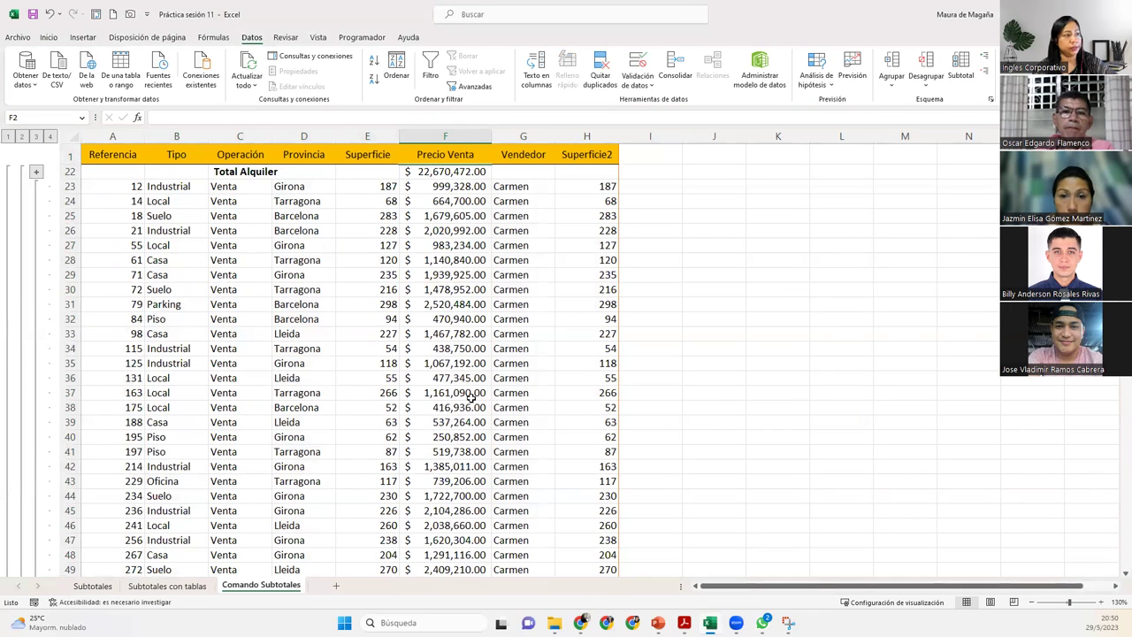
click(37, 172)
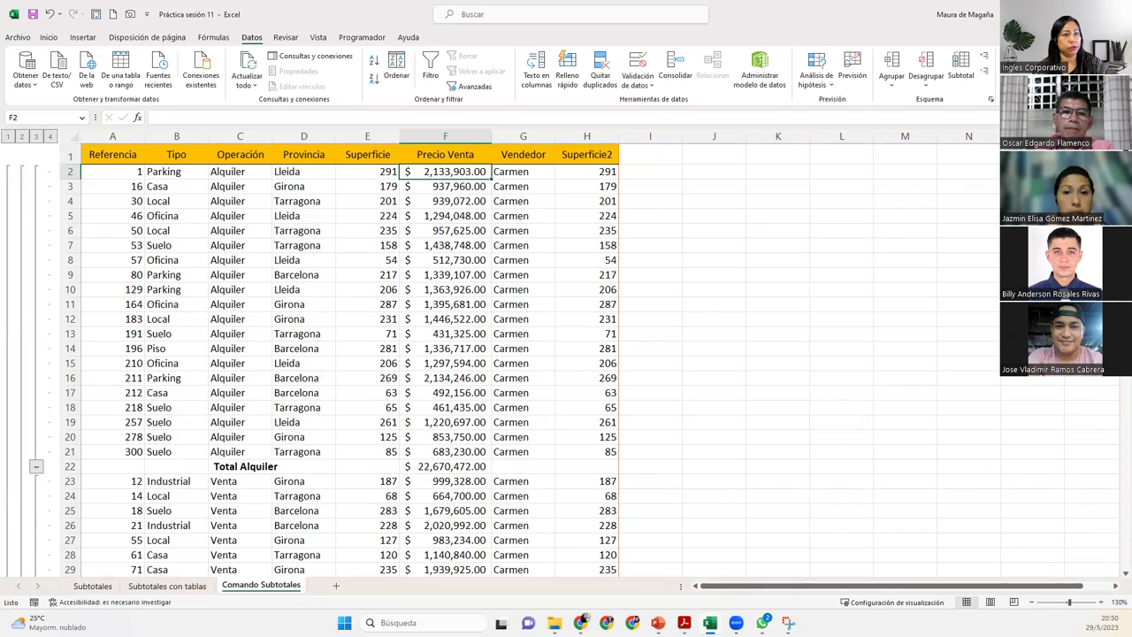
scroll(582, 257, down, 14)
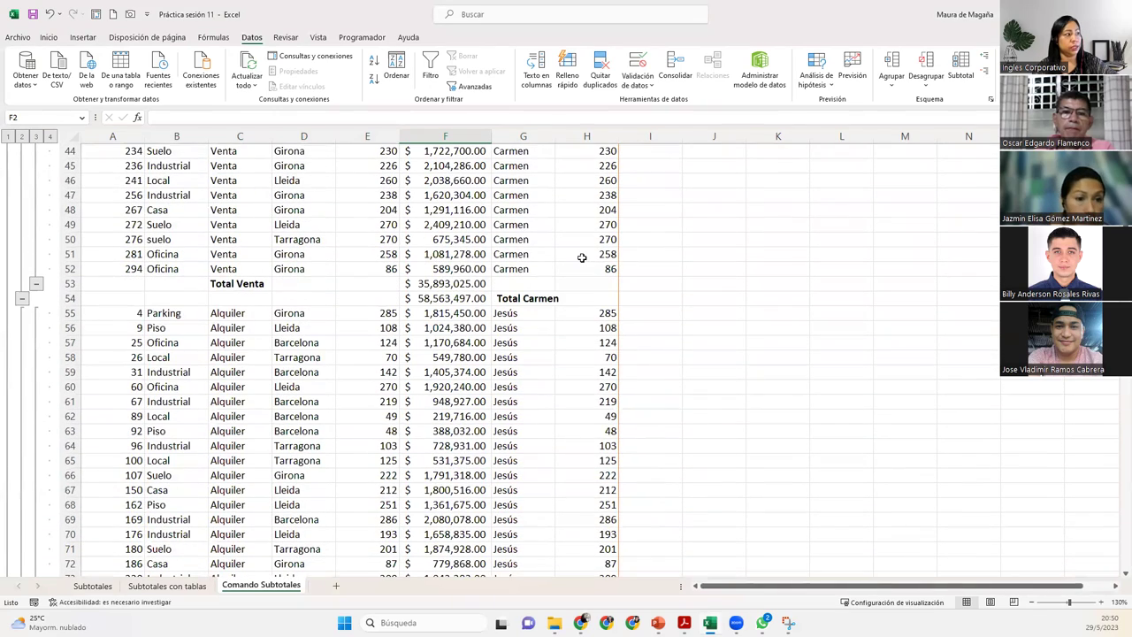
click(265, 283)
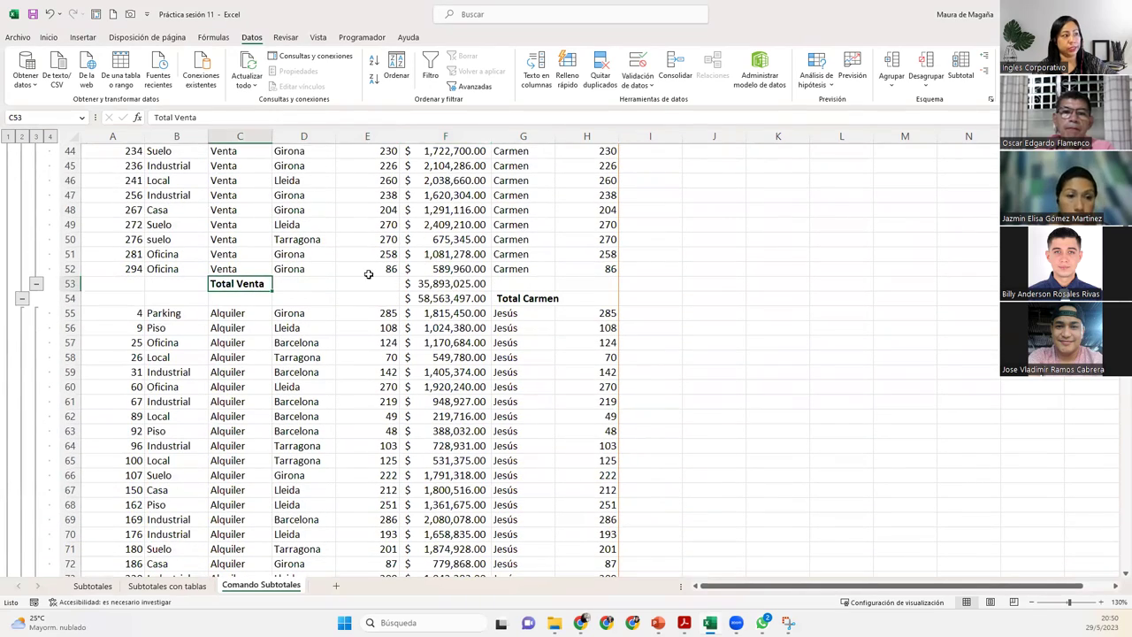
click(508, 297)
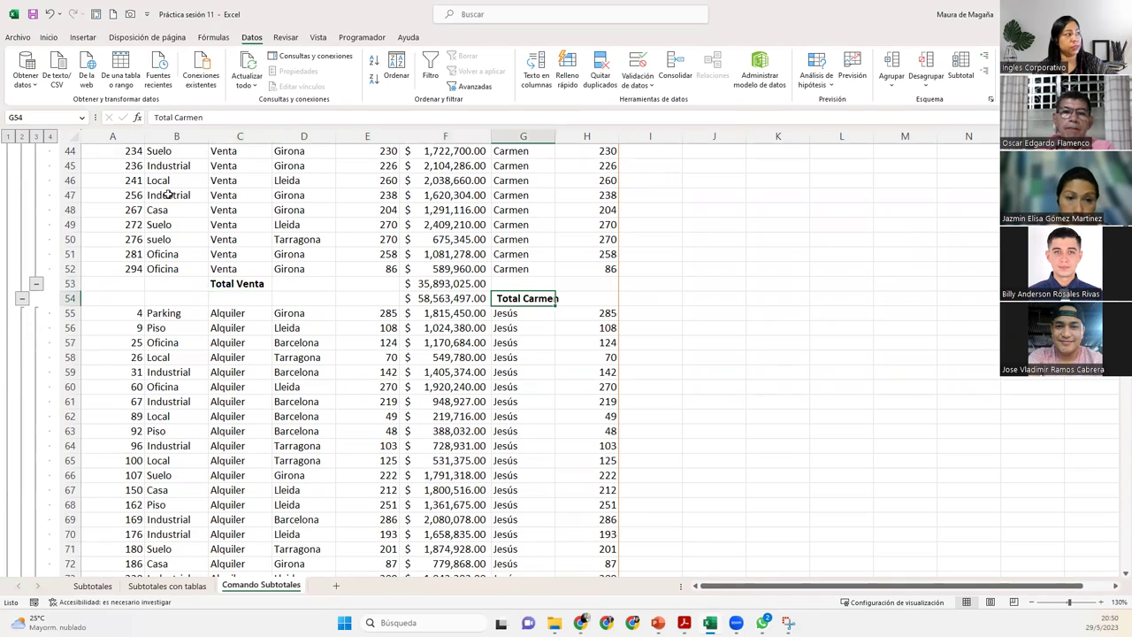
click(36, 137)
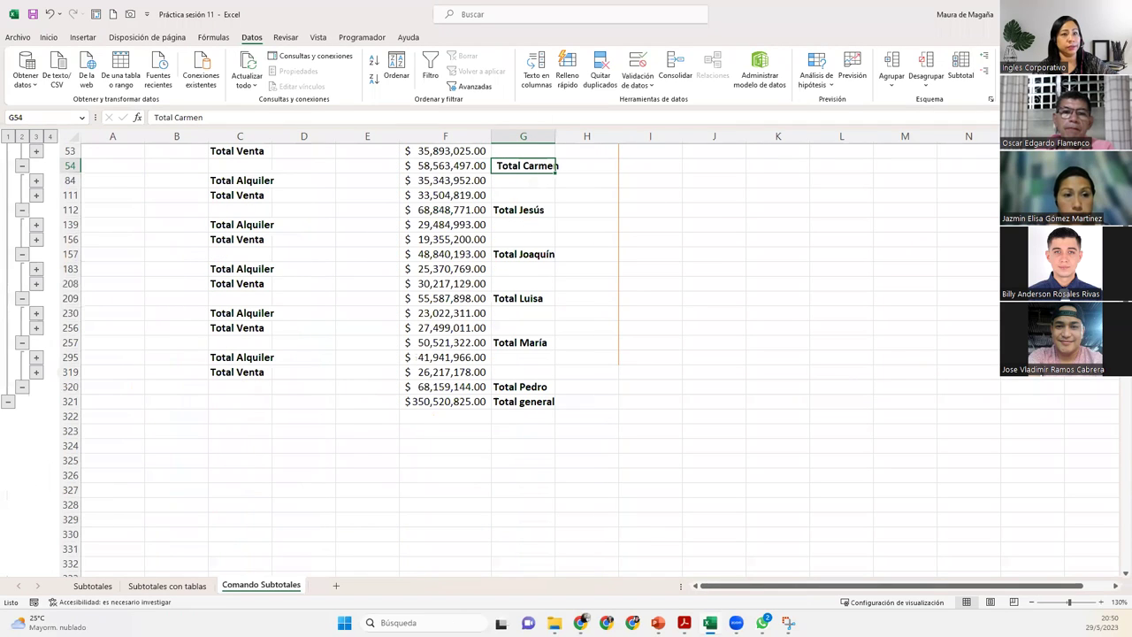
Inspect the Total Alquiler sum and its SUBTOTALES formula, then reopen Subtotales
scroll(614, 173, up, 1)
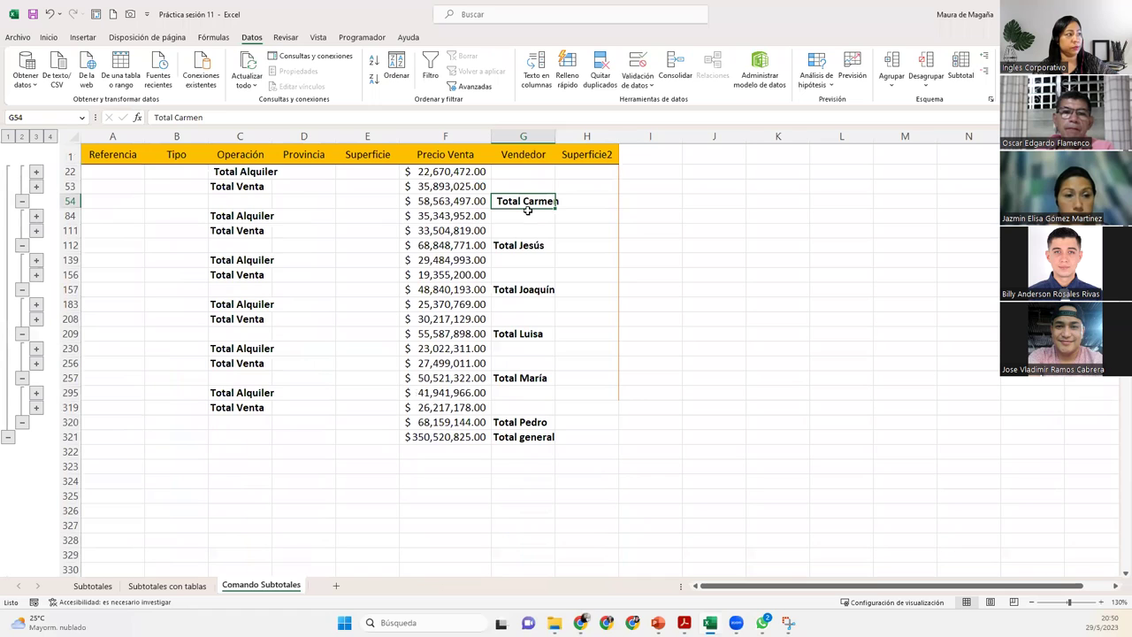
click(426, 173)
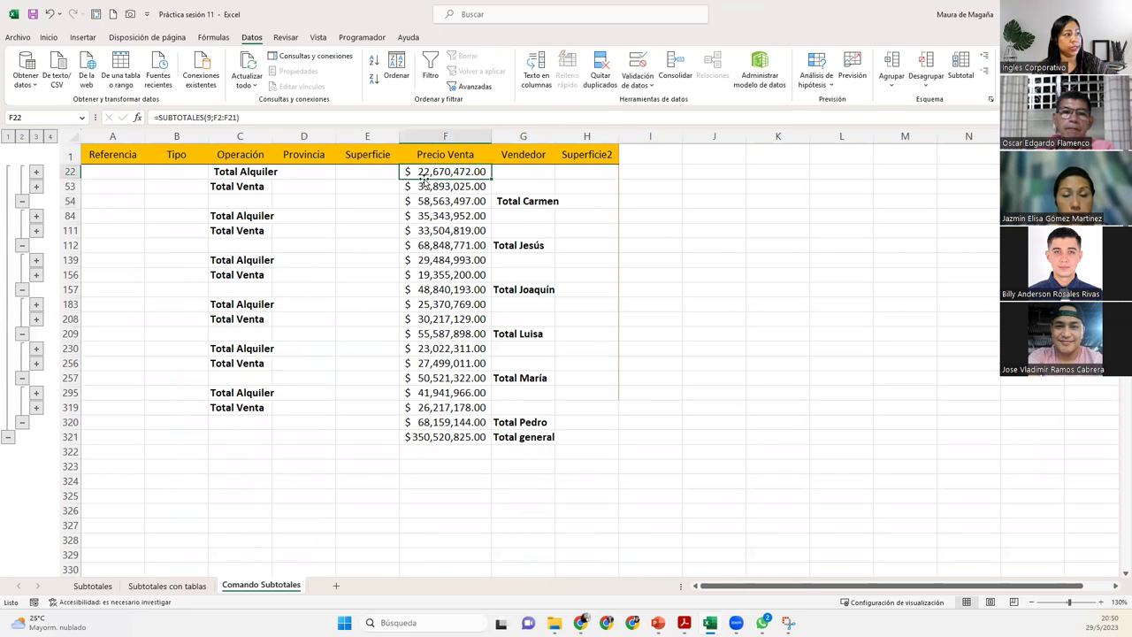
click(420, 186)
click(511, 199)
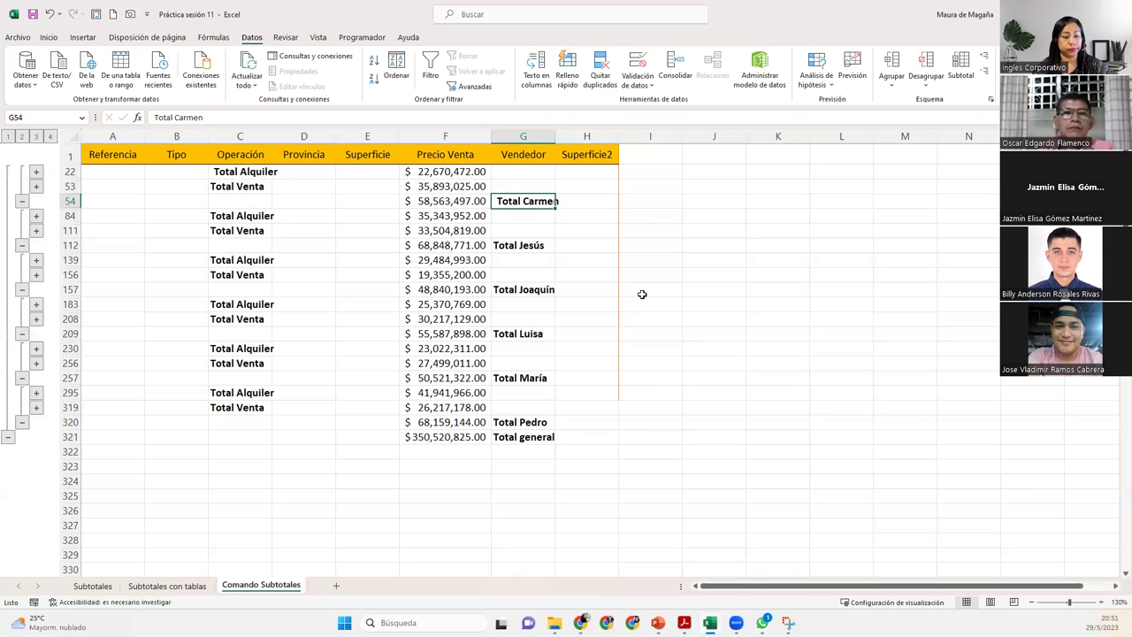
click(962, 76)
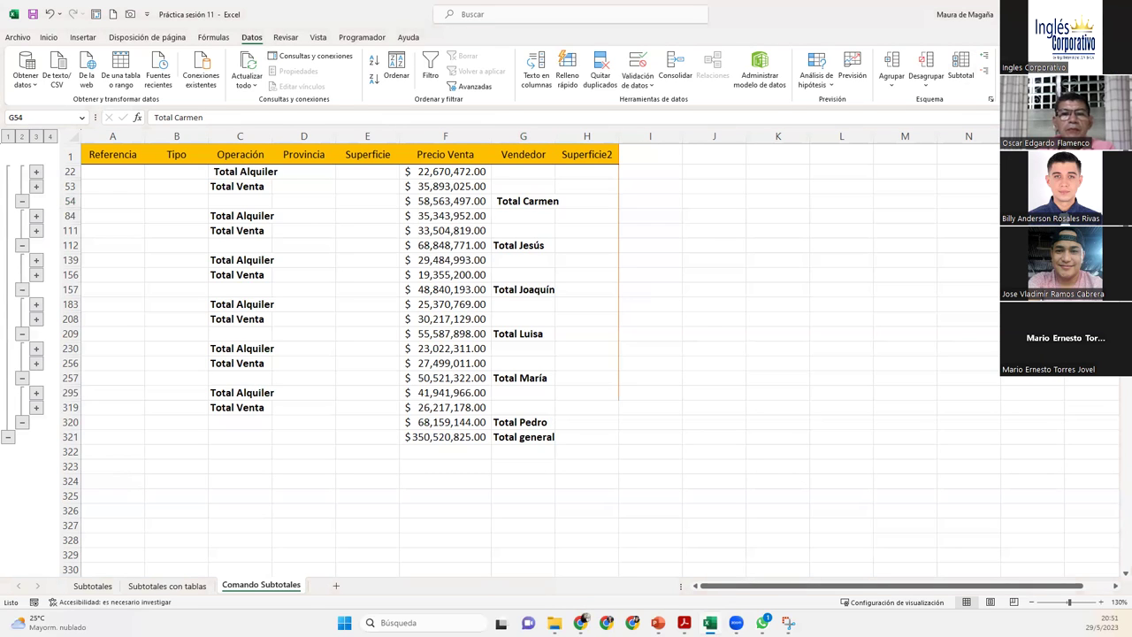
key(Escape)
click(969, 67)
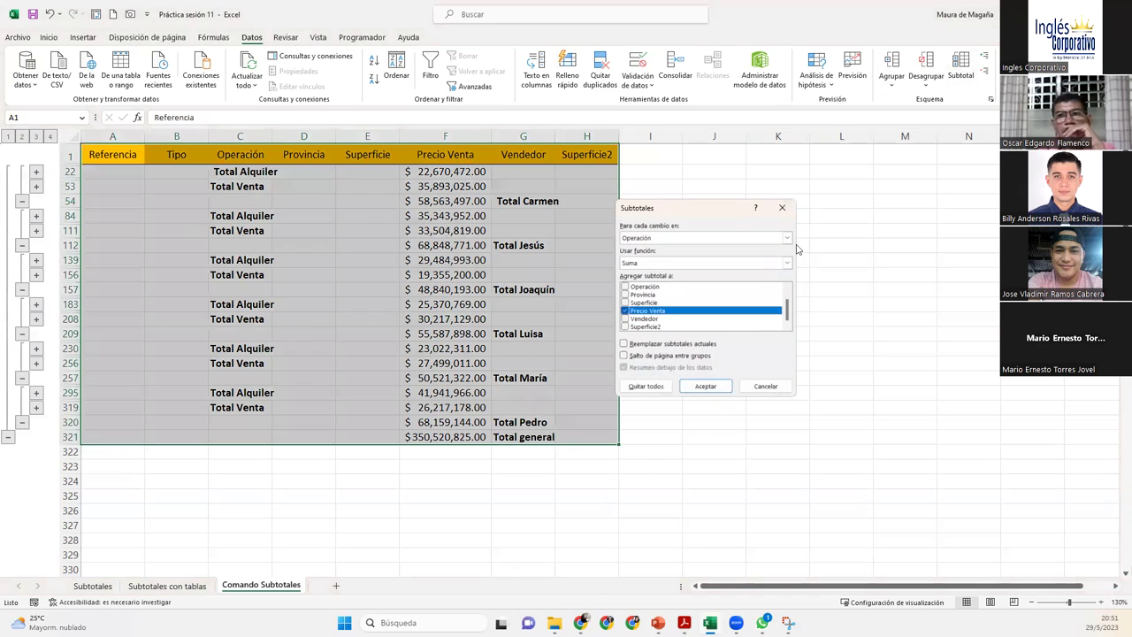
Clear every subtotal with Quitar todos and select Carmen in G2
click(646, 386)
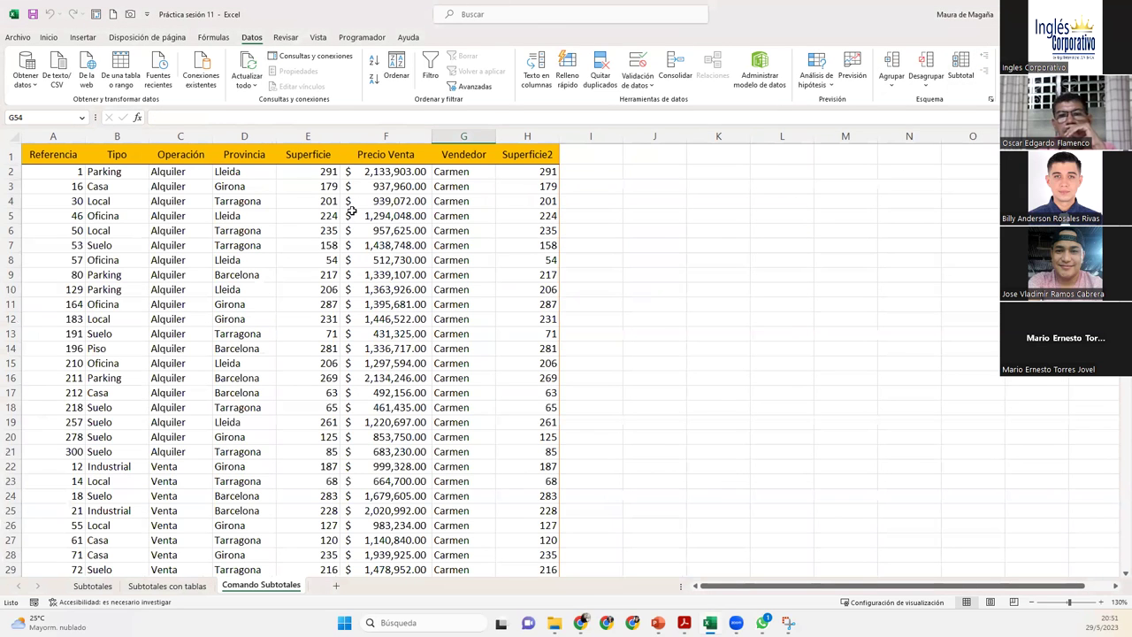
click(352, 216)
click(453, 172)
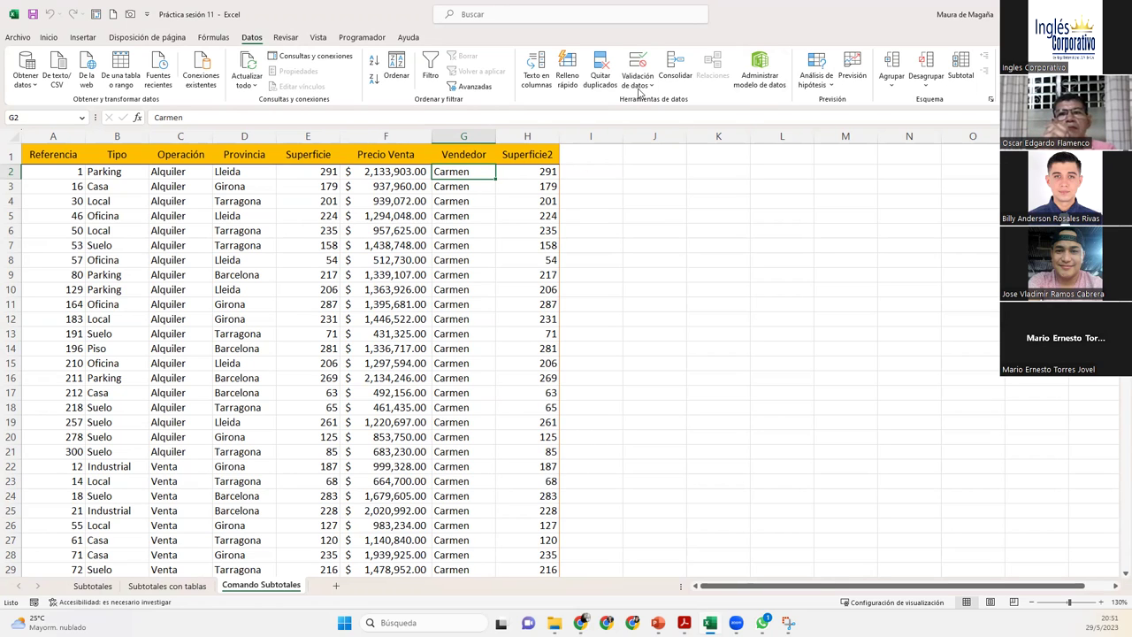
Group by Vendedor with Suma on Precio Venta, giving three outline levels
click(961, 67)
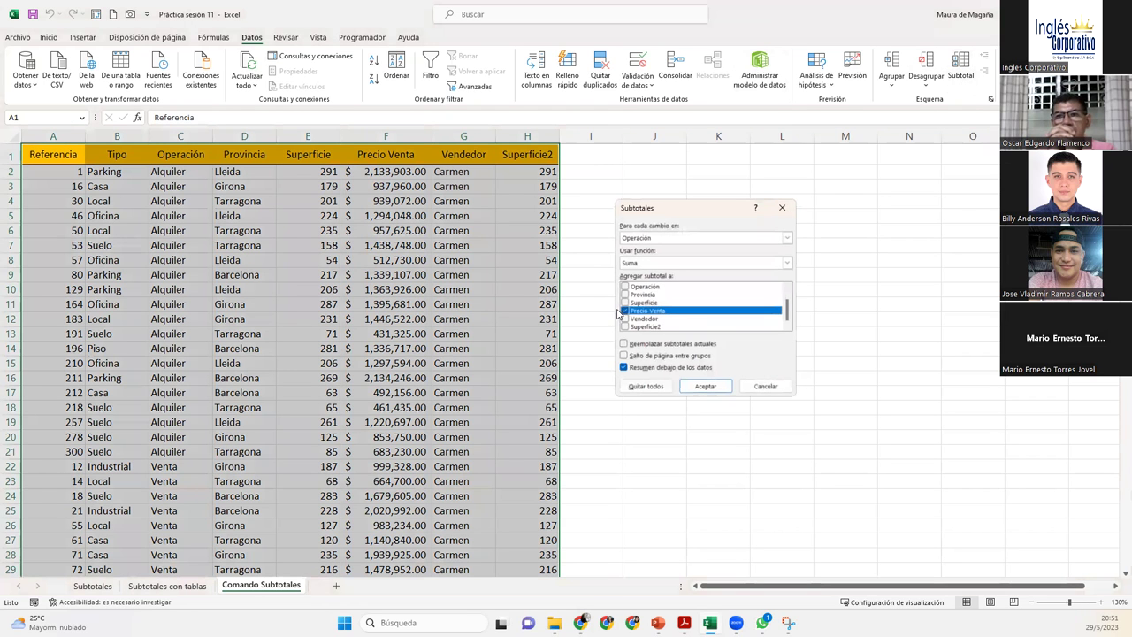
click(648, 239)
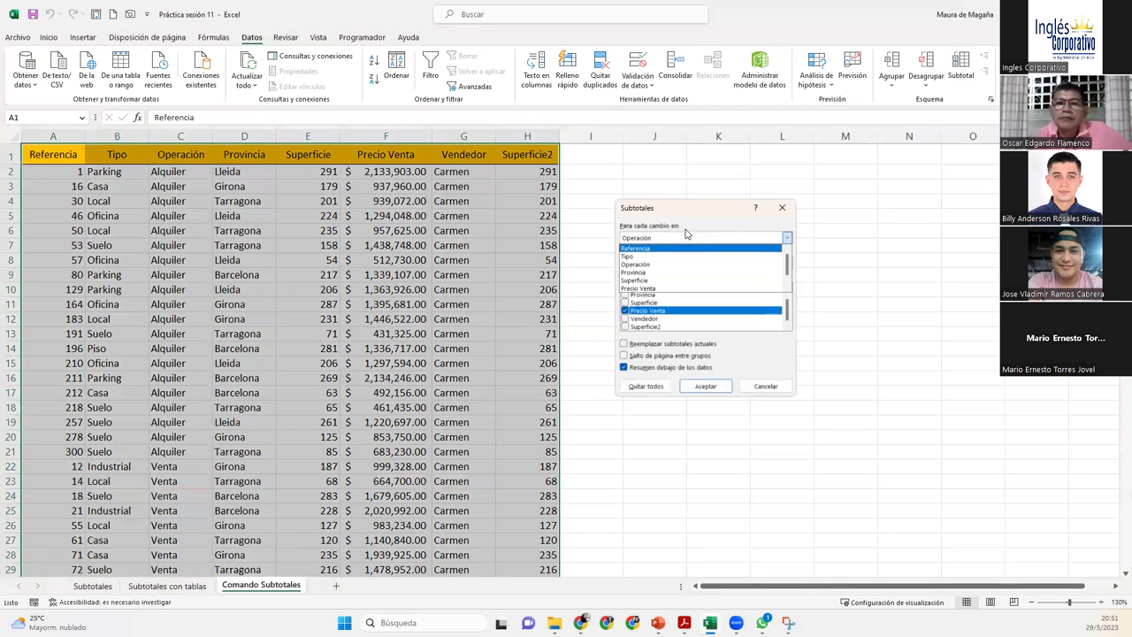
click(787, 281)
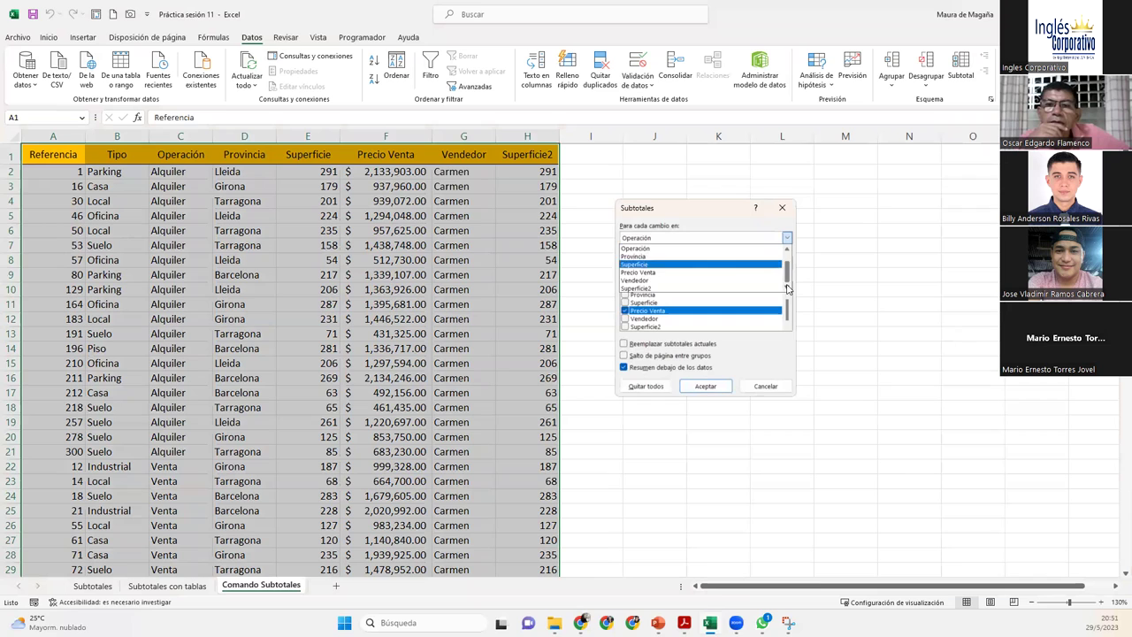
click(678, 281)
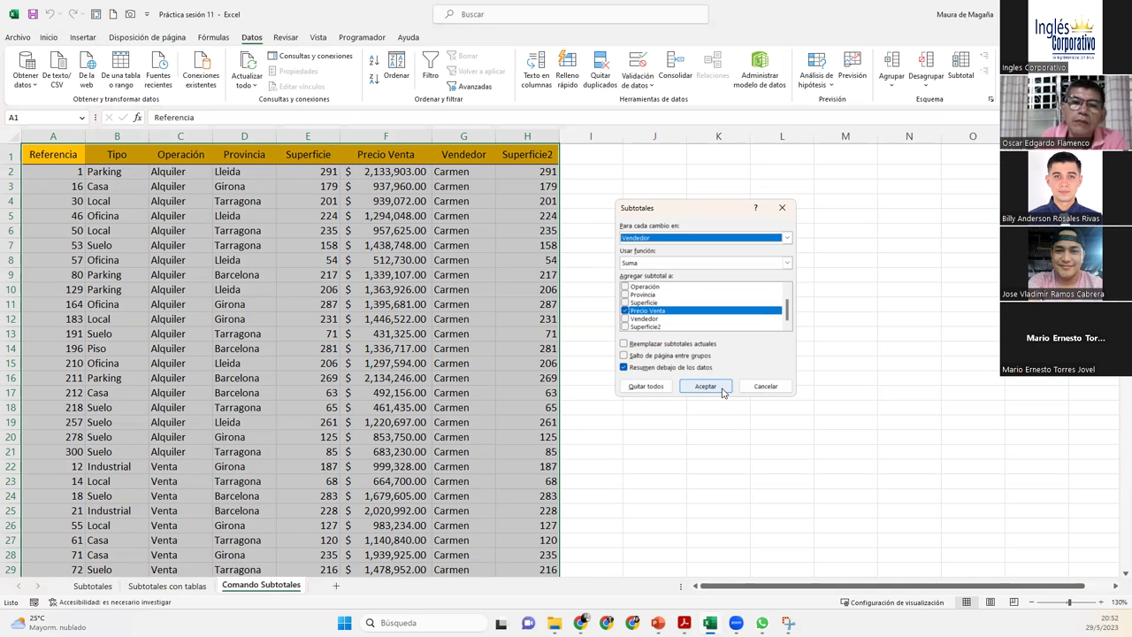
click(722, 392)
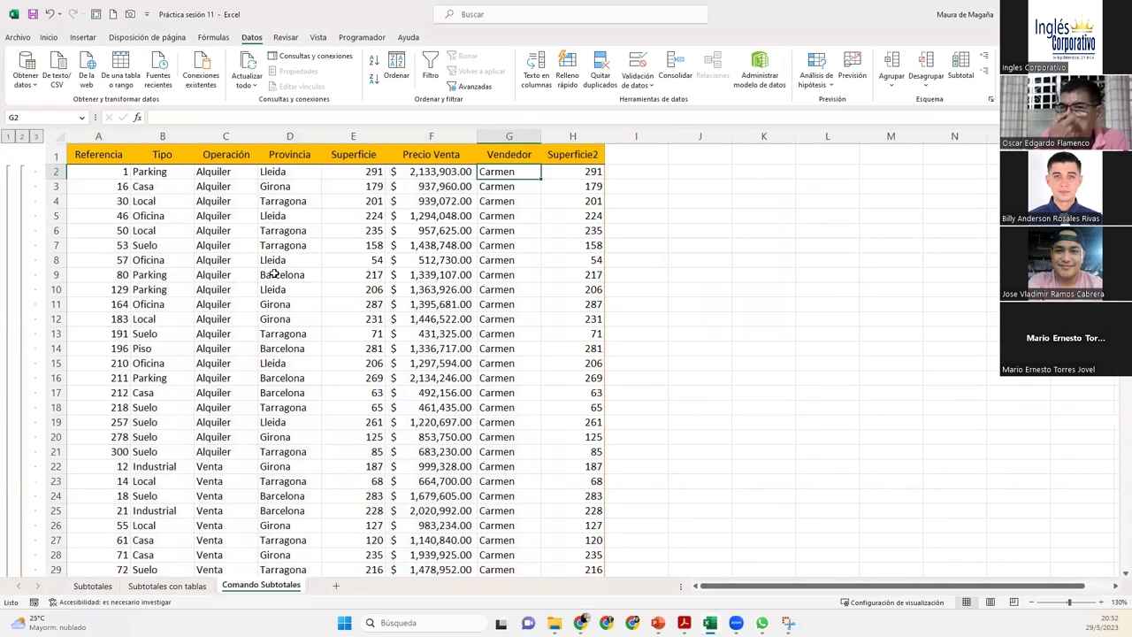
click(22, 137)
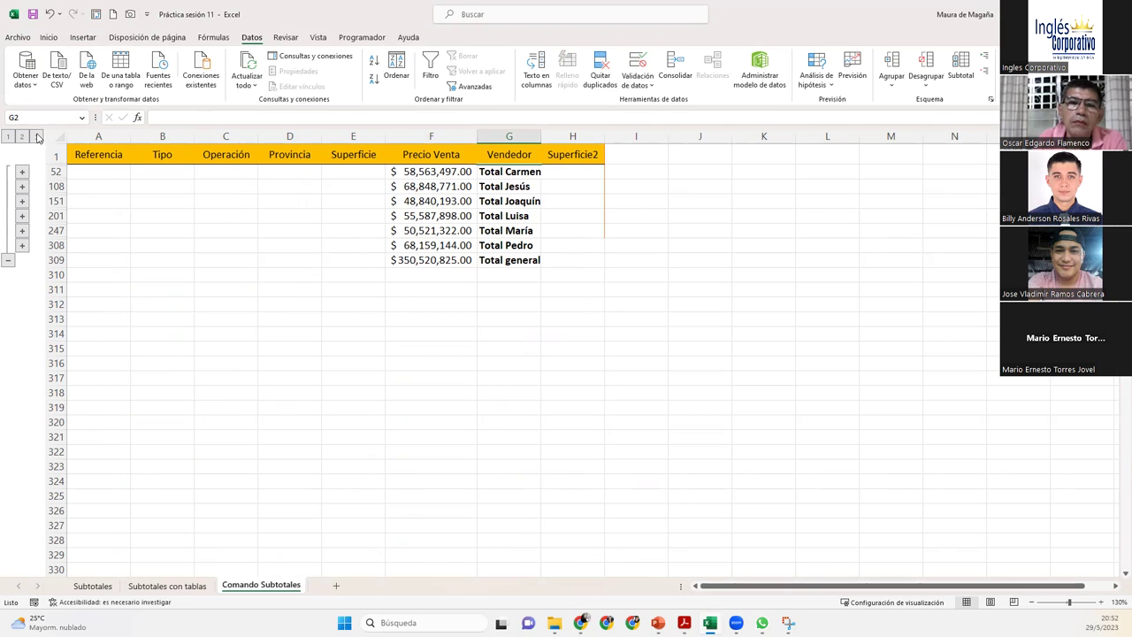
click(36, 137)
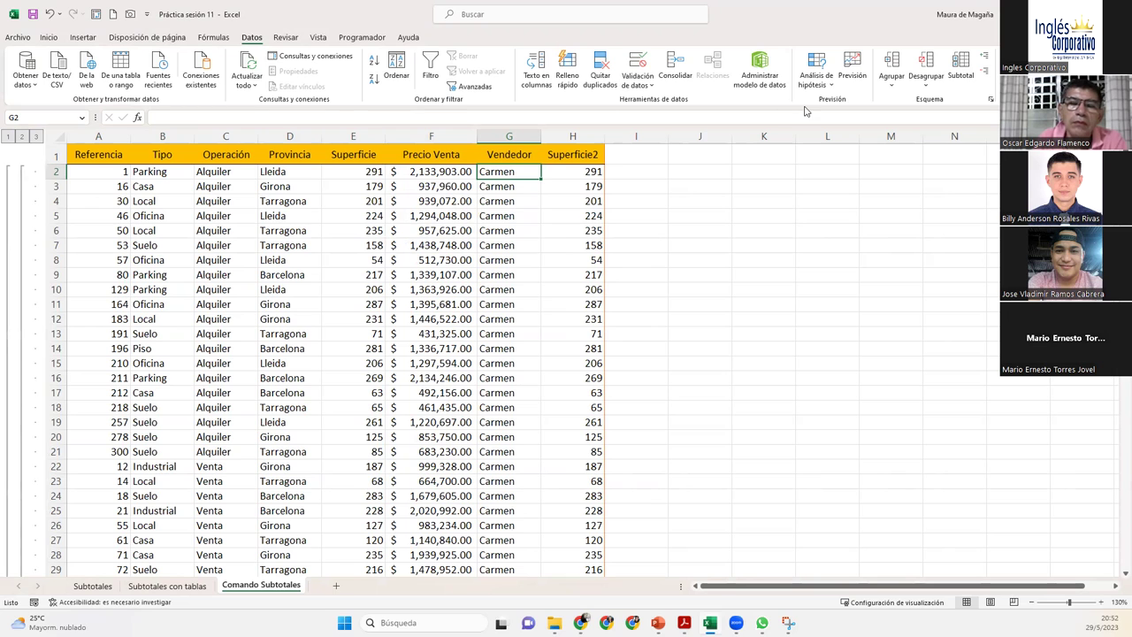
Nest Operación Suma subtotals inside seller groups, e.g. Carmen's Total Alquiler $22,670,472.00
click(963, 64)
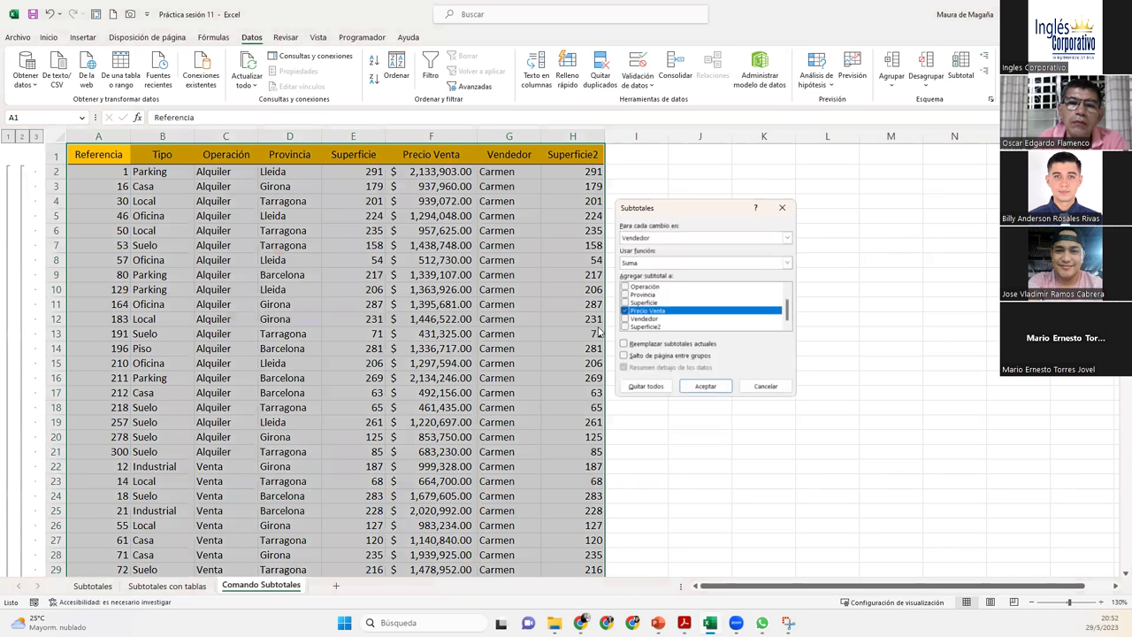
click(714, 240)
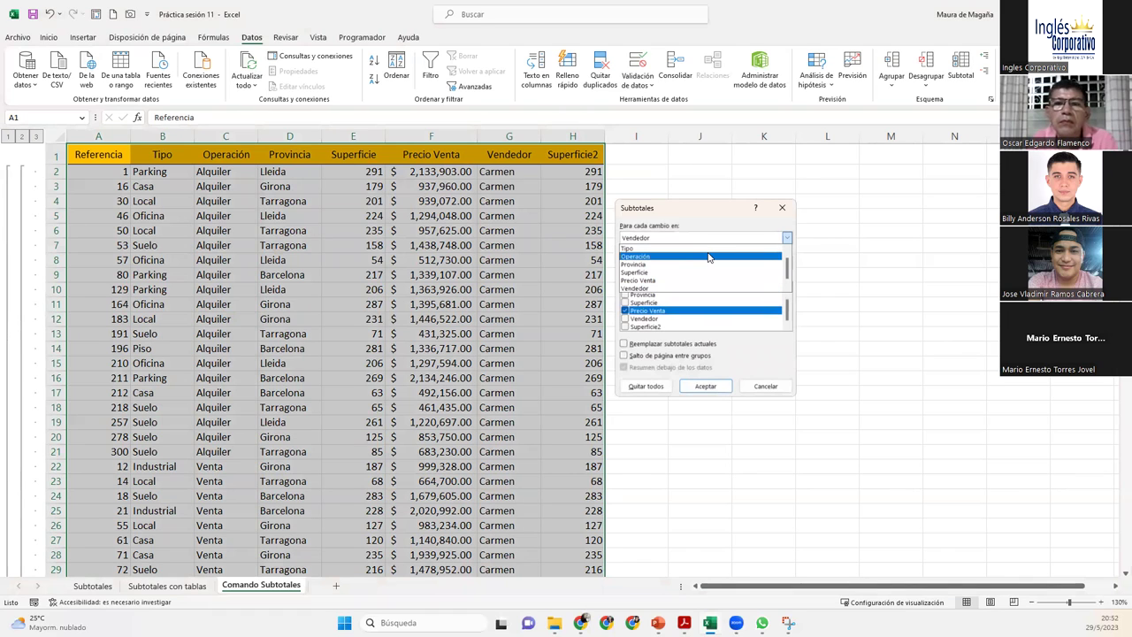
click(709, 256)
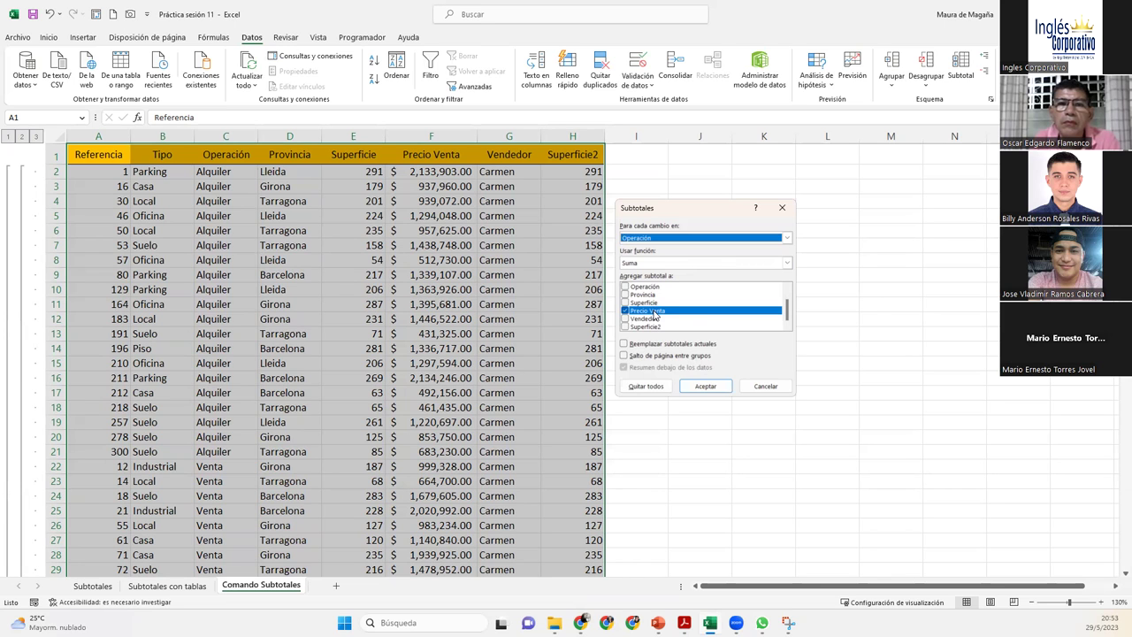
click(705, 387)
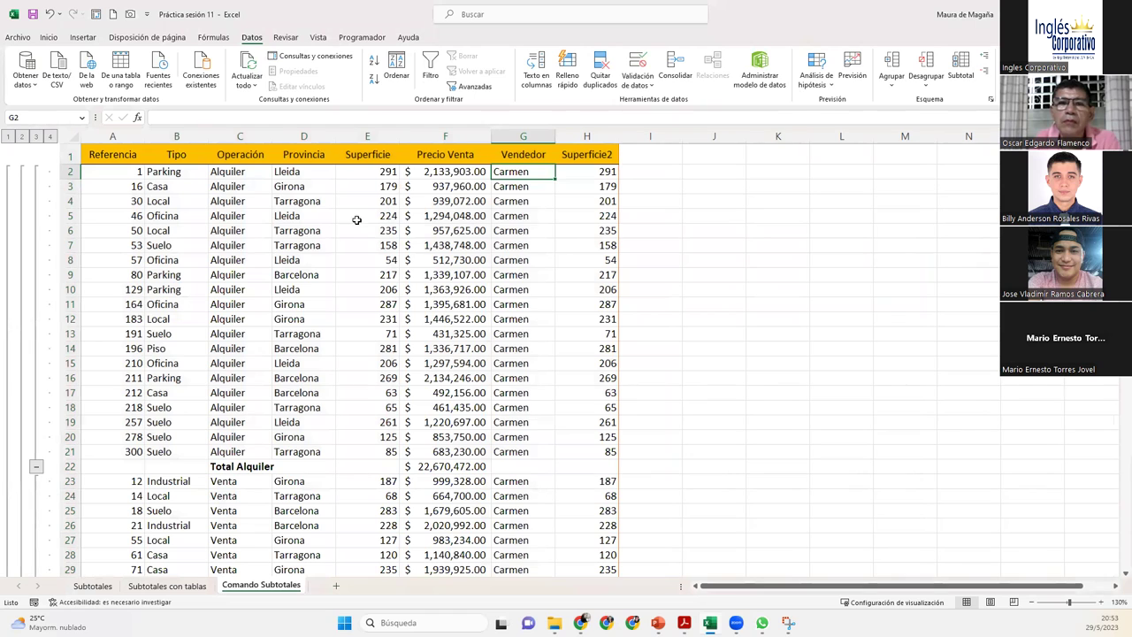
Collapse to outline level 3 with Total Alquiler, Total Venta and seller totals, then open Subtotales
click(36, 136)
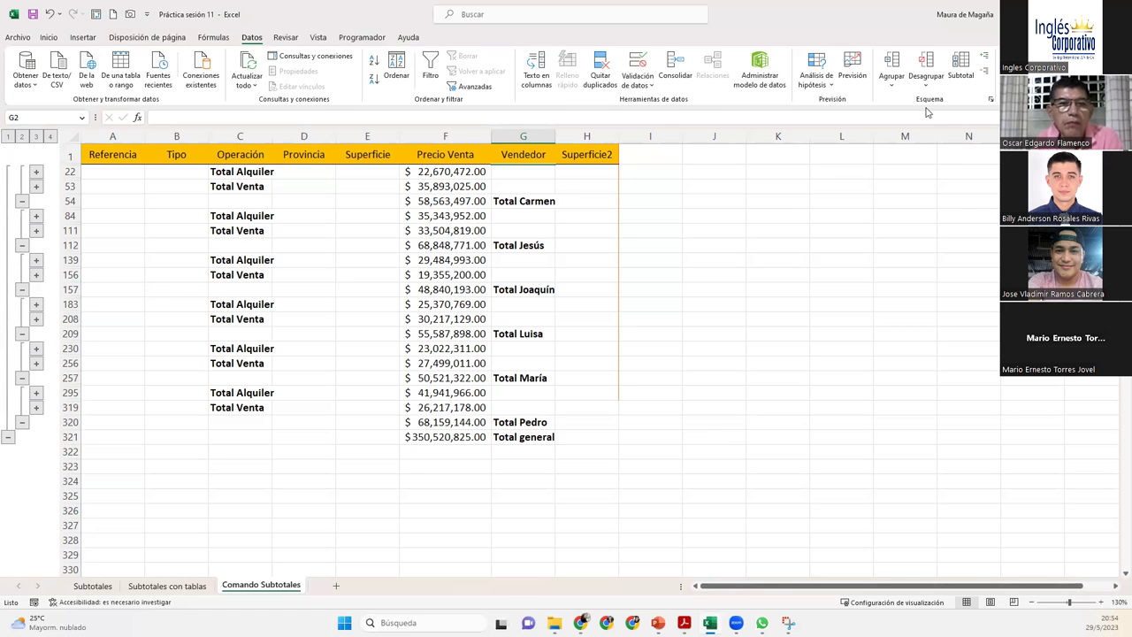
click(962, 69)
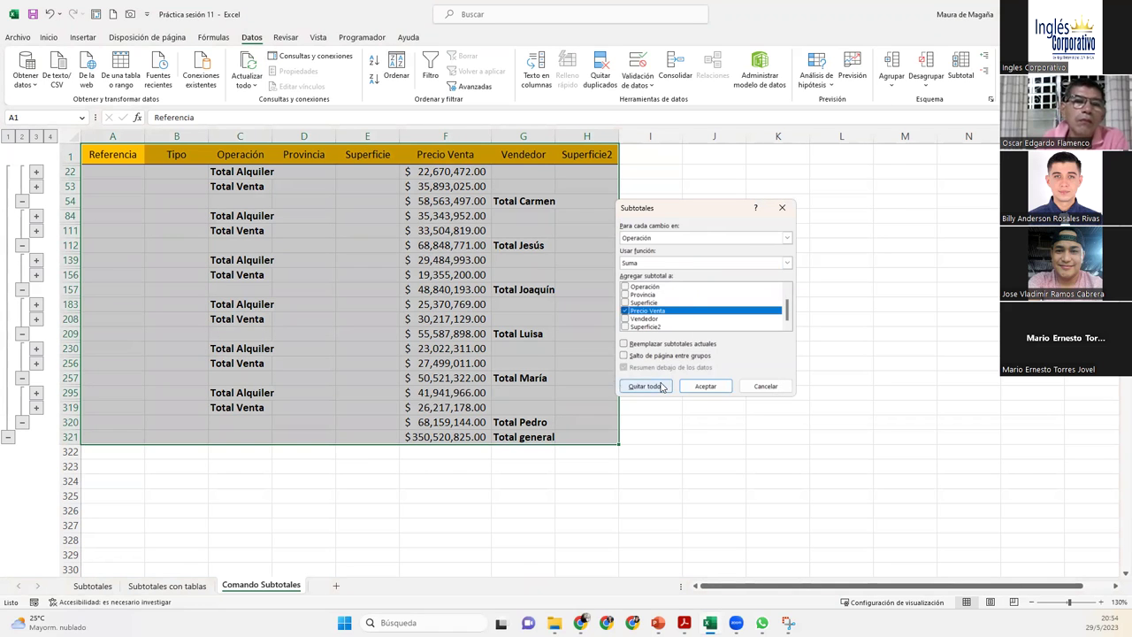
Remove all subtotals and sort the property table by Provincia from A to Z
click(662, 388)
click(463, 176)
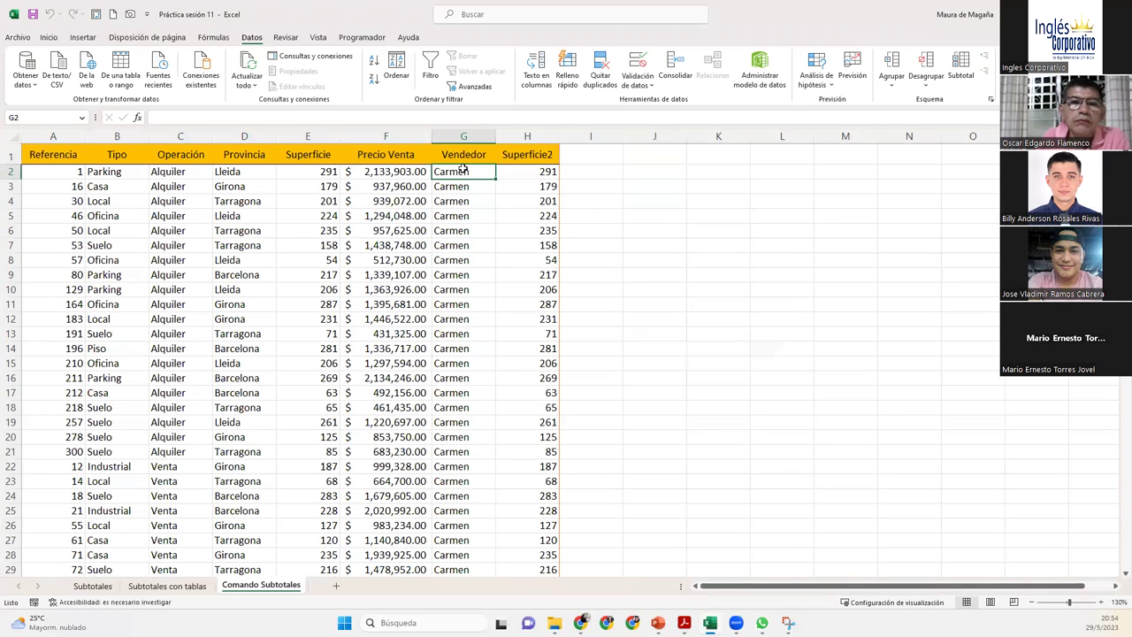
click(259, 174)
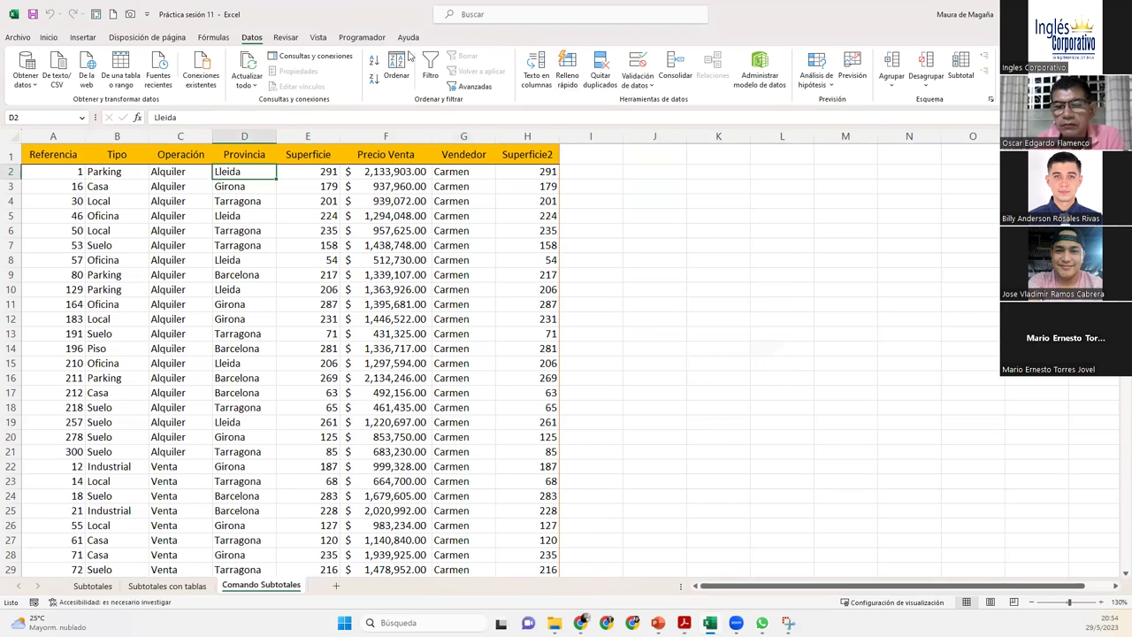
click(372, 60)
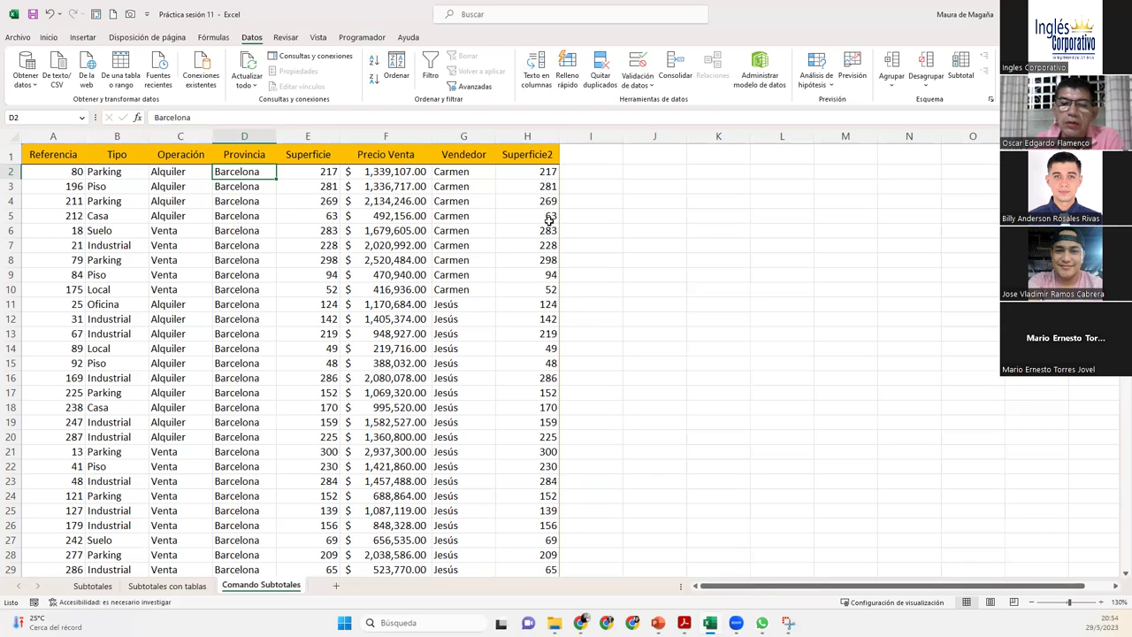
click(397, 64)
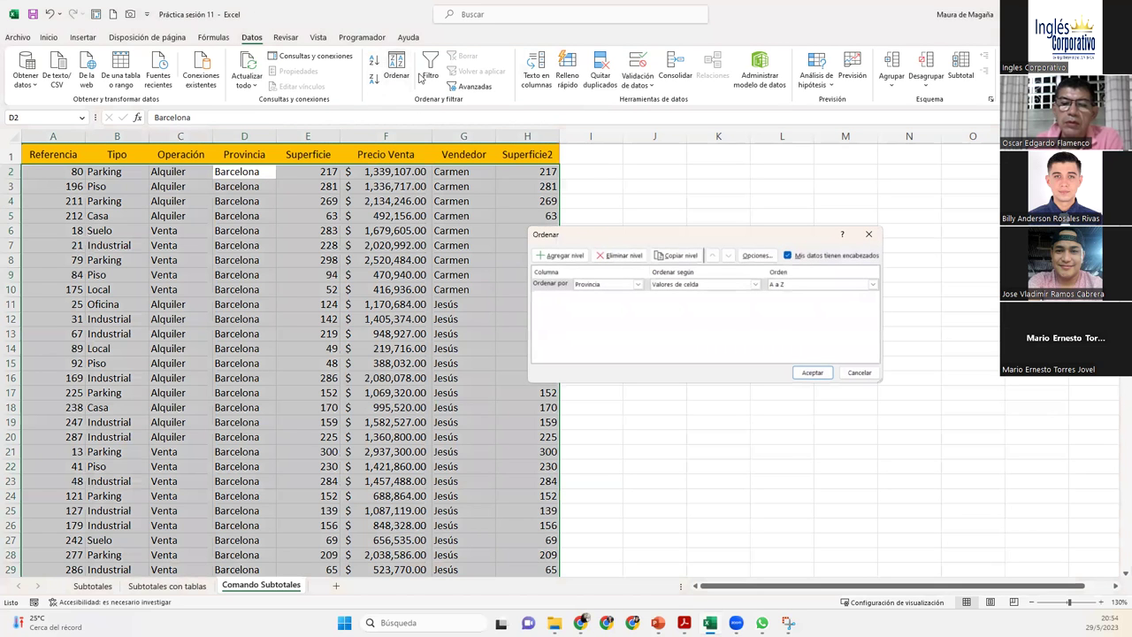
Add a second sort level so the table sorts by Provincia, then by Tipo
click(566, 257)
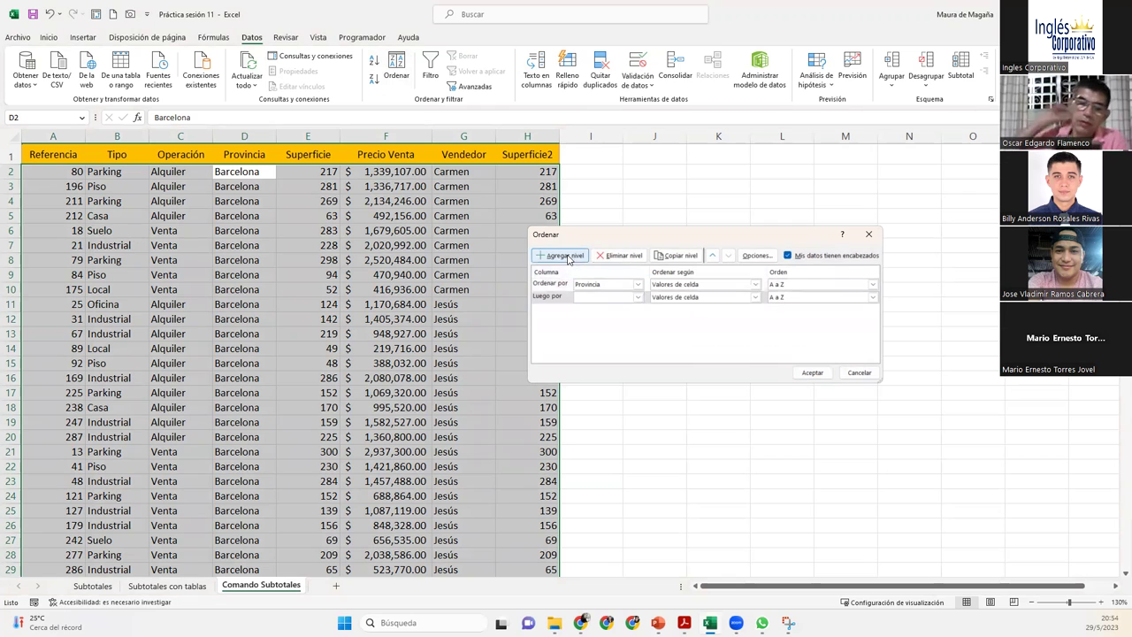
click(638, 298)
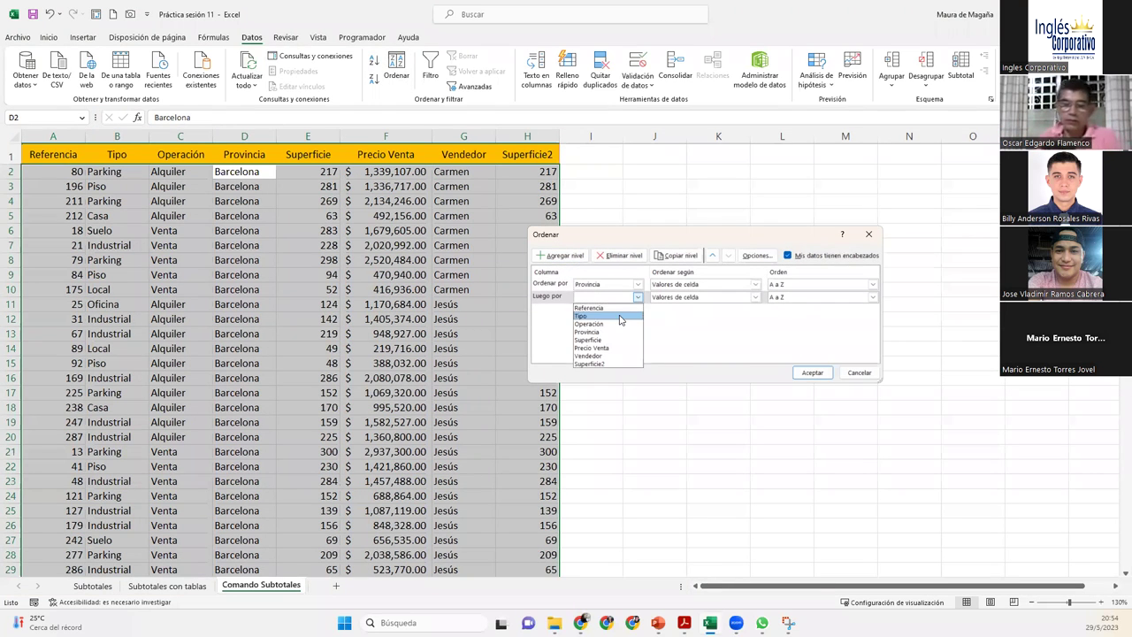
click(581, 316)
click(812, 373)
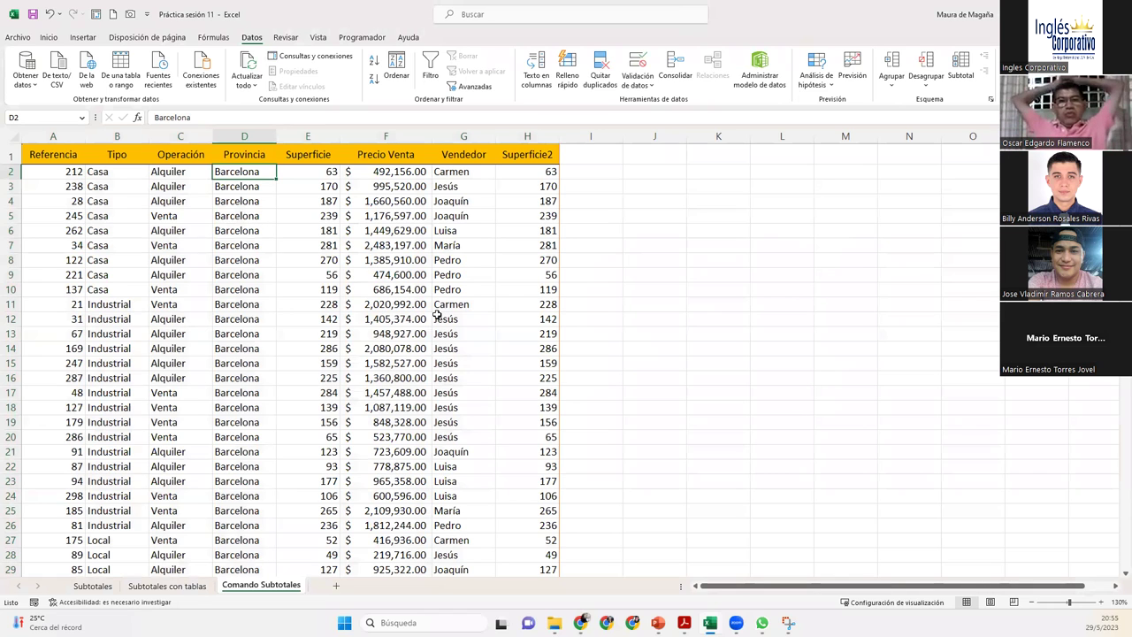
click(396, 67)
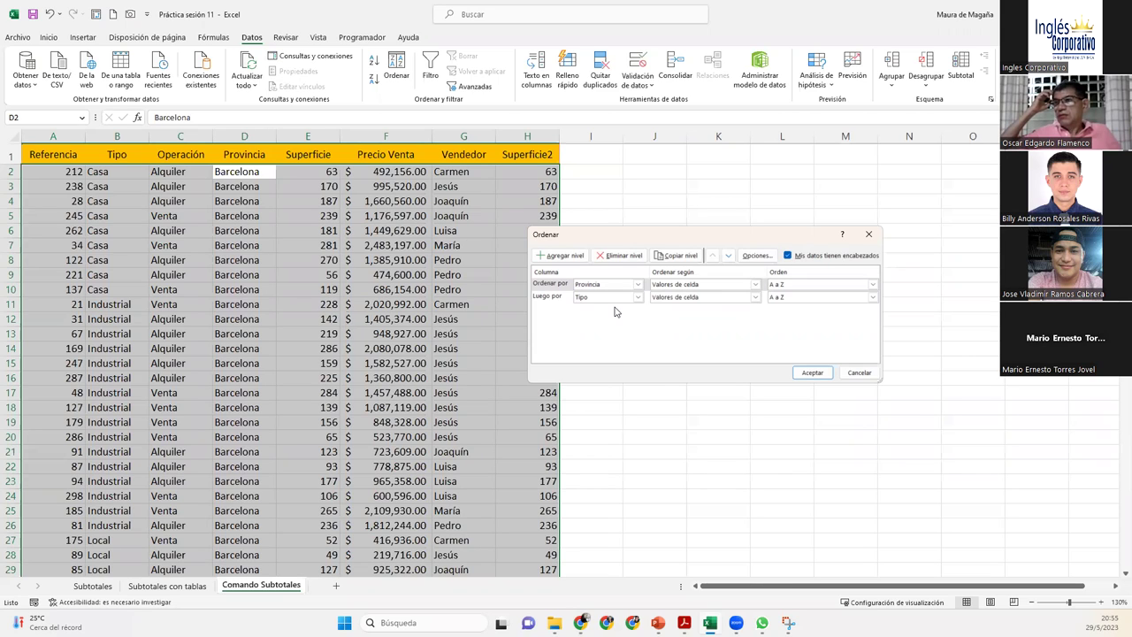
click(812, 372)
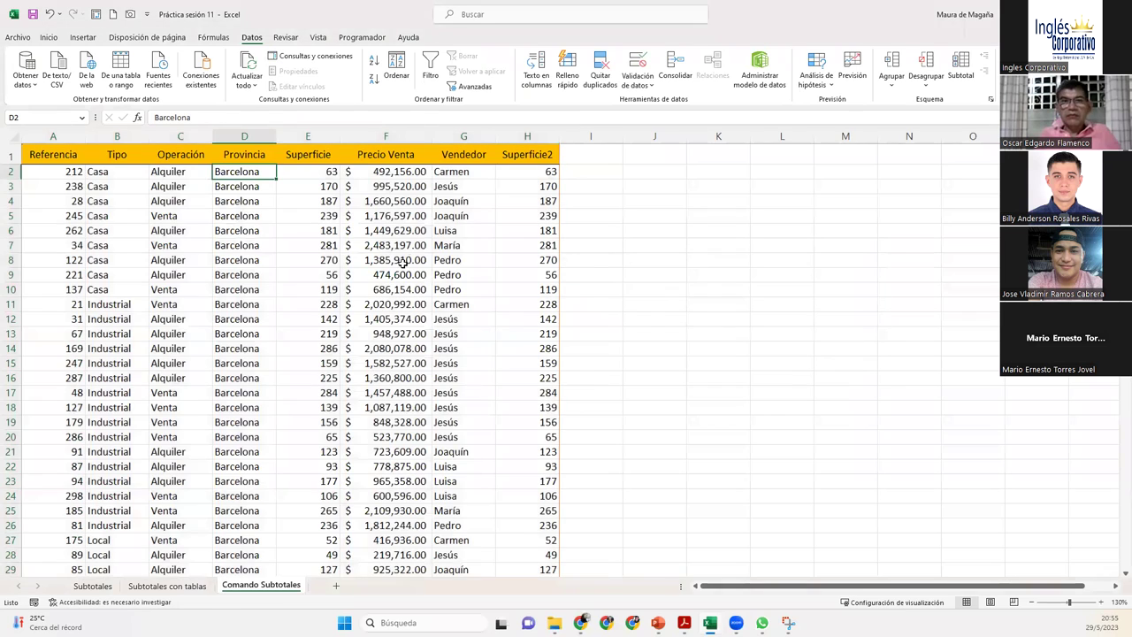
Select the nine Casa entries in Tipo to check the two-level sort order
click(265, 187)
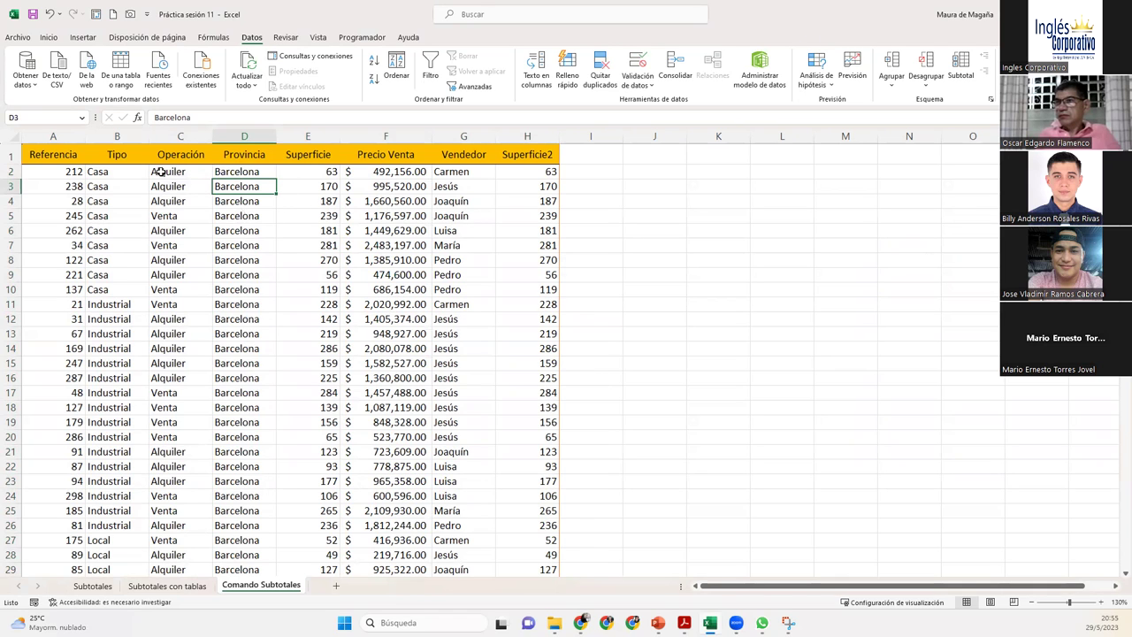
drag(132, 172, 133, 286)
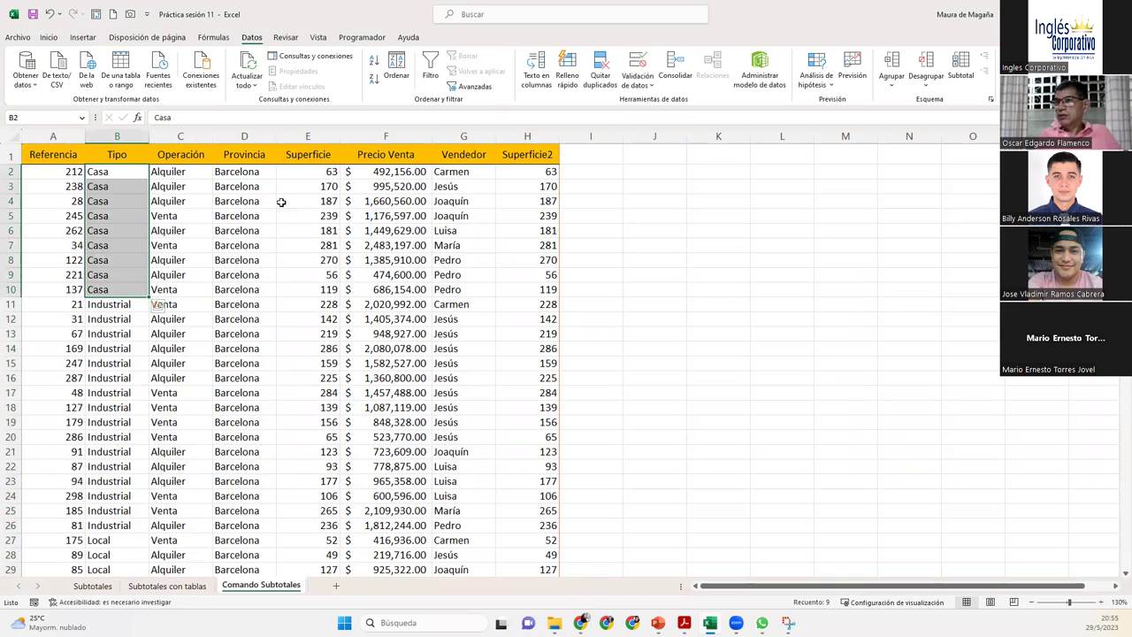
click(253, 204)
click(263, 170)
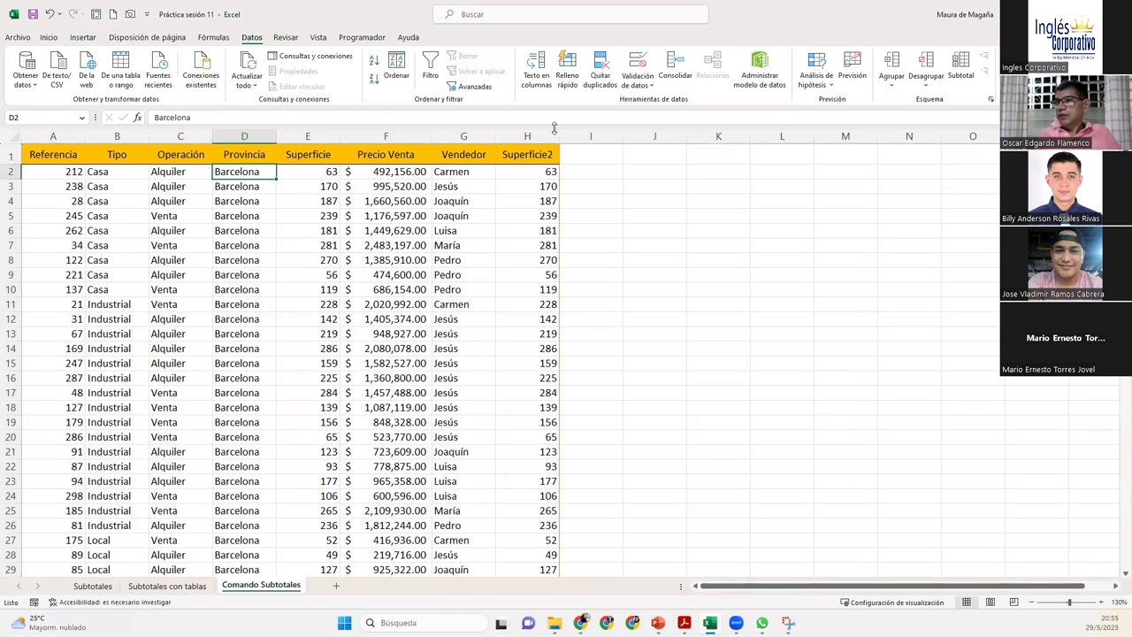
Subtotal with Recuento on Provincia at each change in Provincia, unchecking Precio Venta
click(961, 67)
click(688, 239)
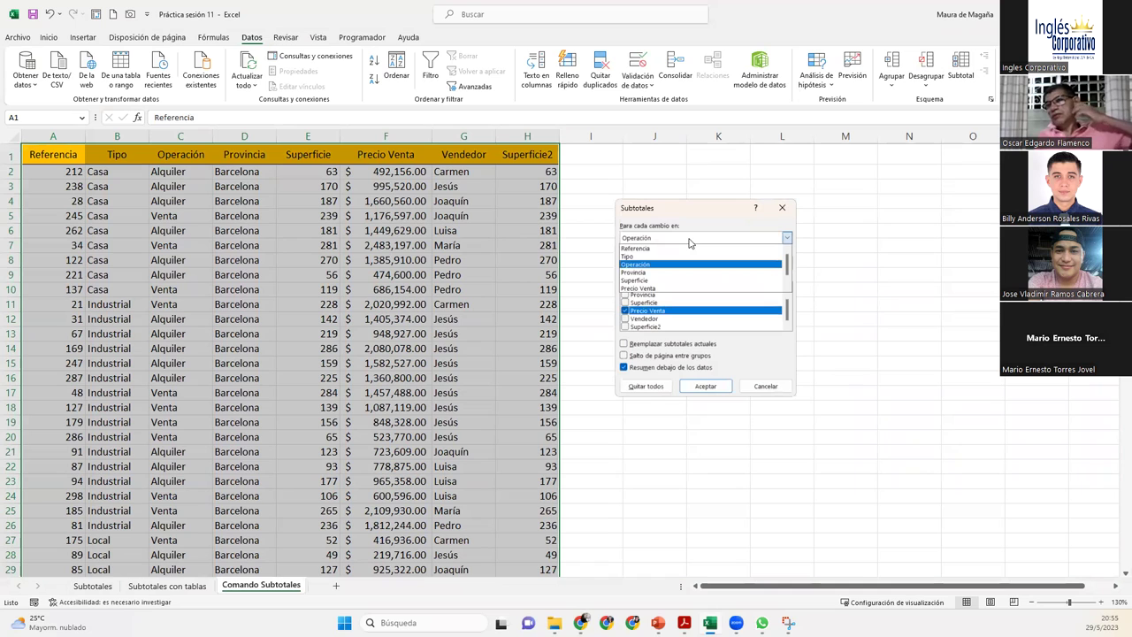
click(672, 272)
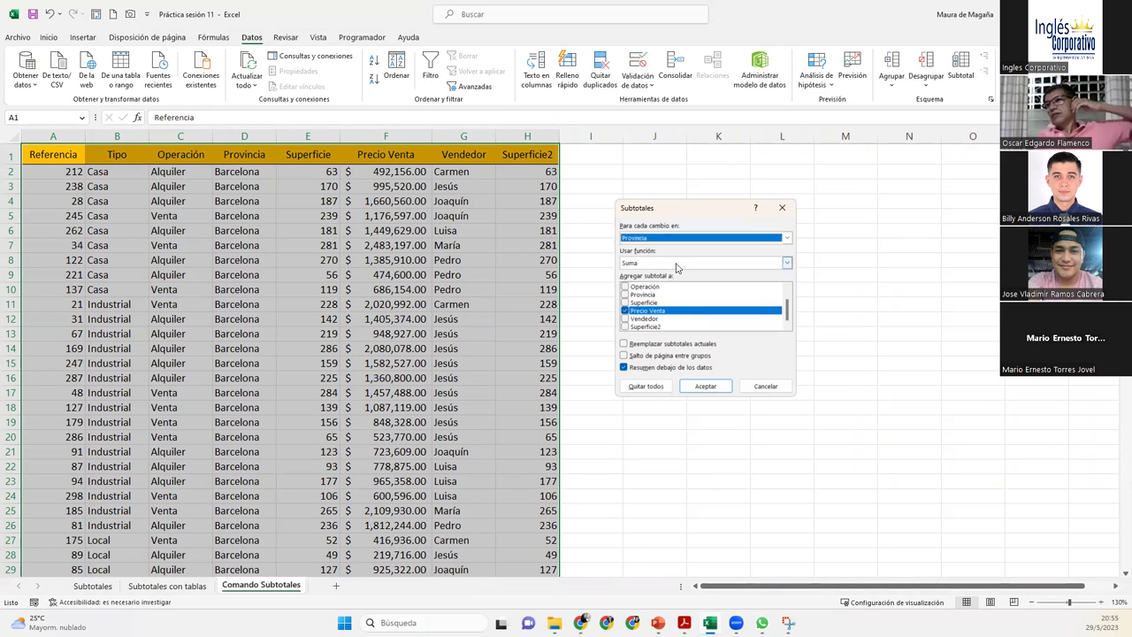
click(677, 263)
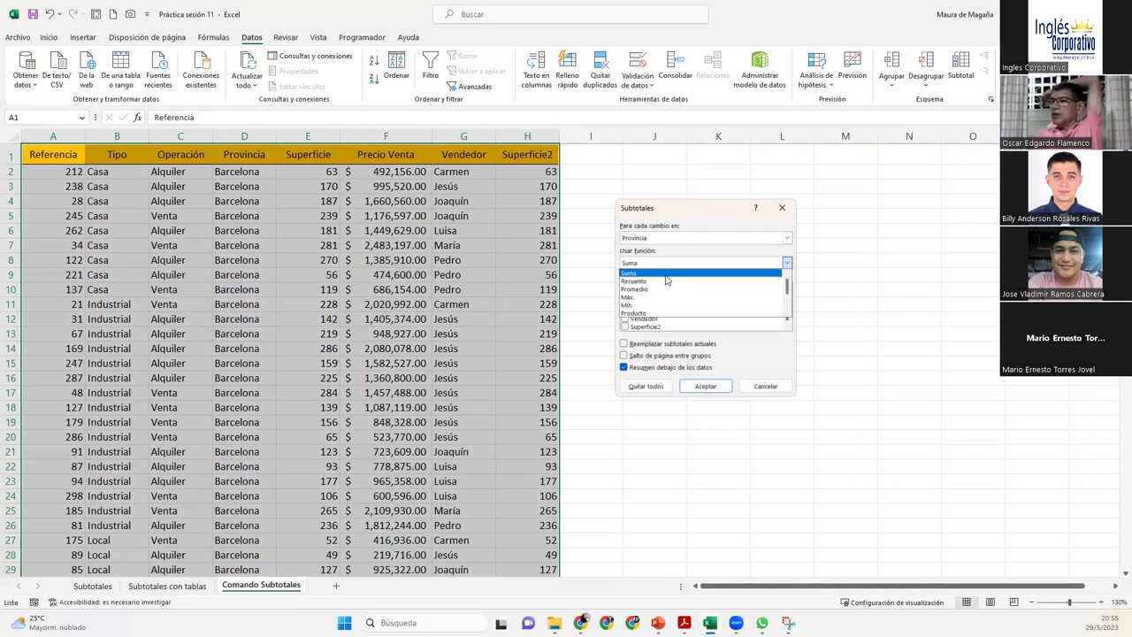
click(666, 283)
click(627, 311)
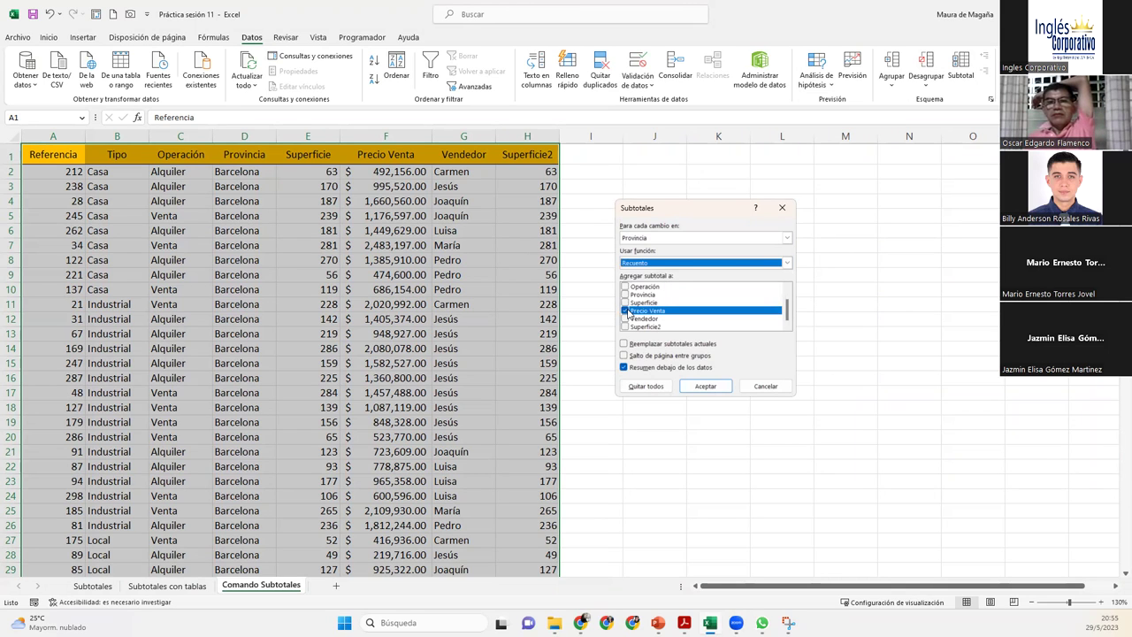
click(626, 311)
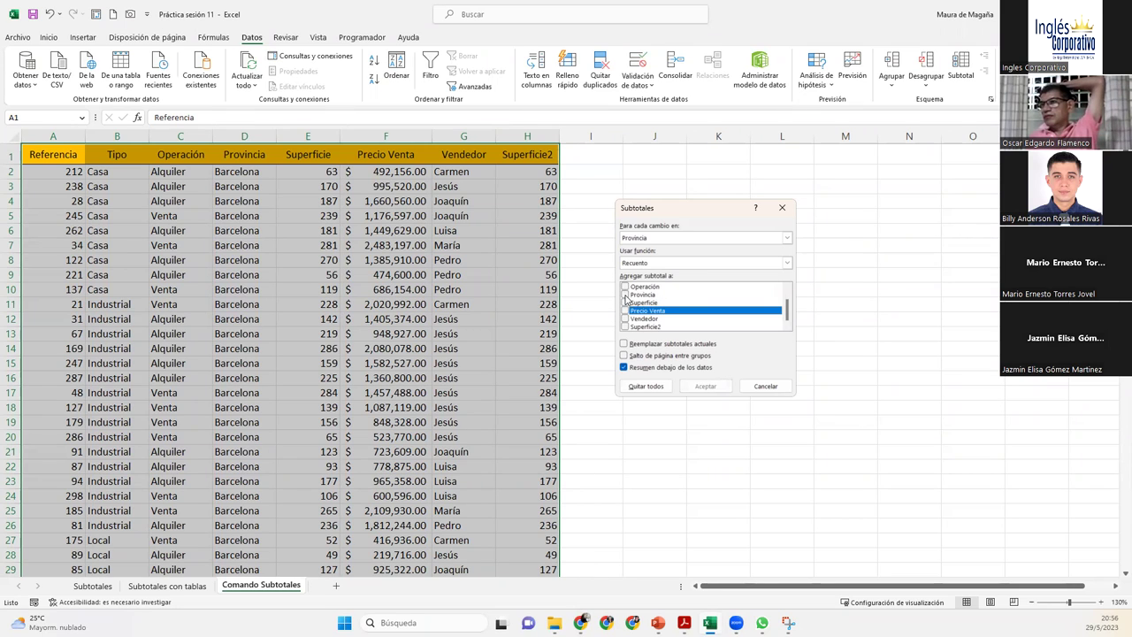
click(626, 295)
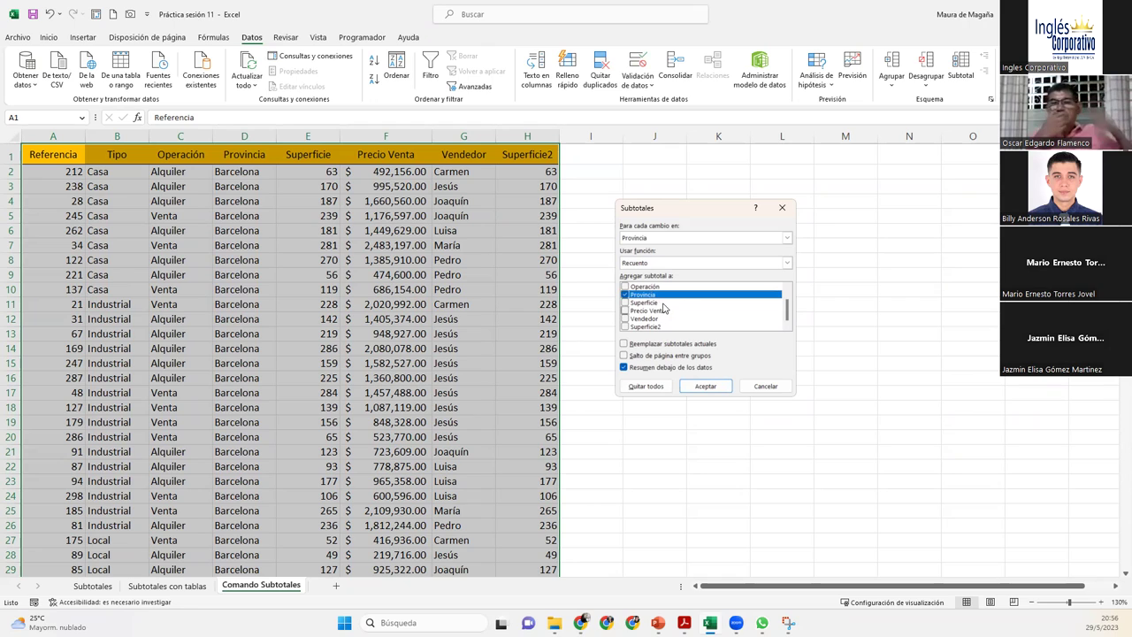
click(708, 387)
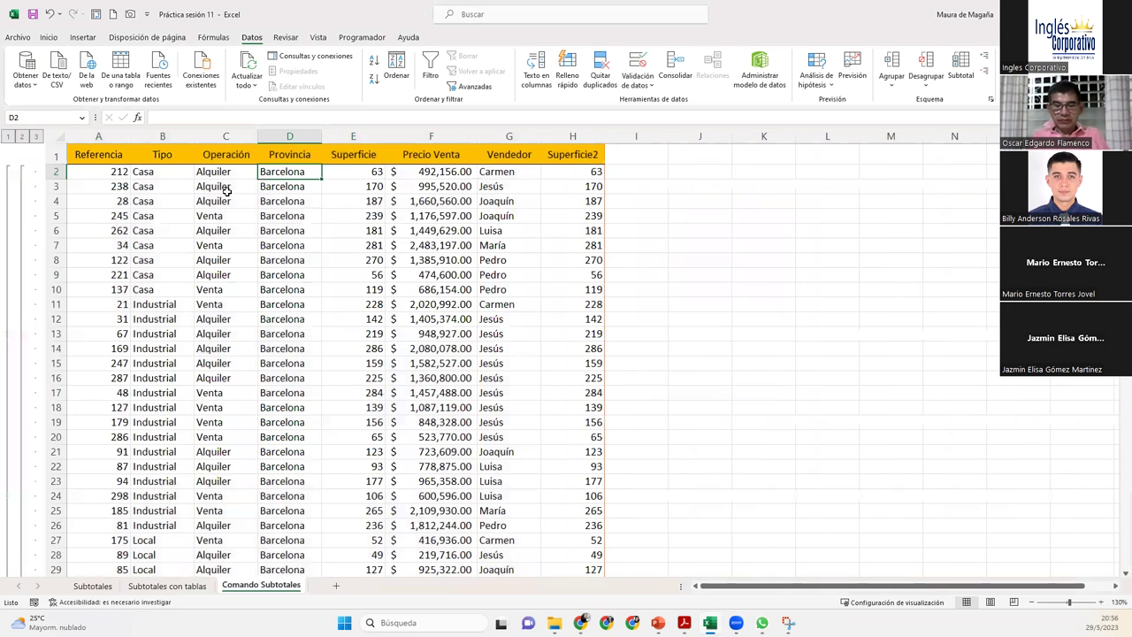
Autofit column C so the Cuenta labels fit, viewing outline level 2 then 3
click(22, 137)
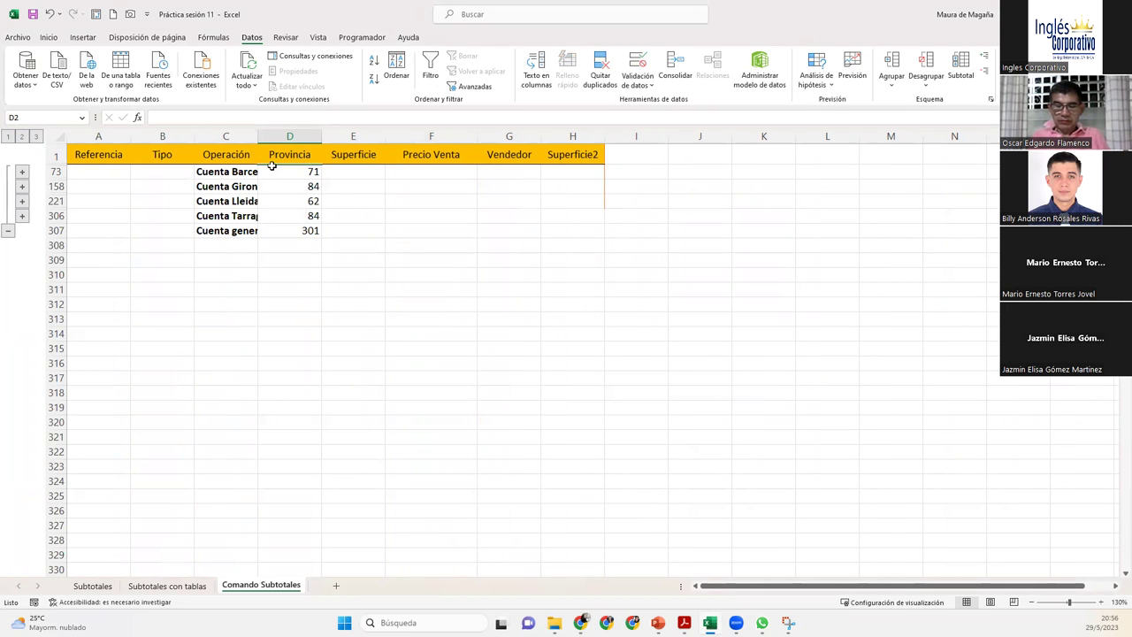
double_click(258, 135)
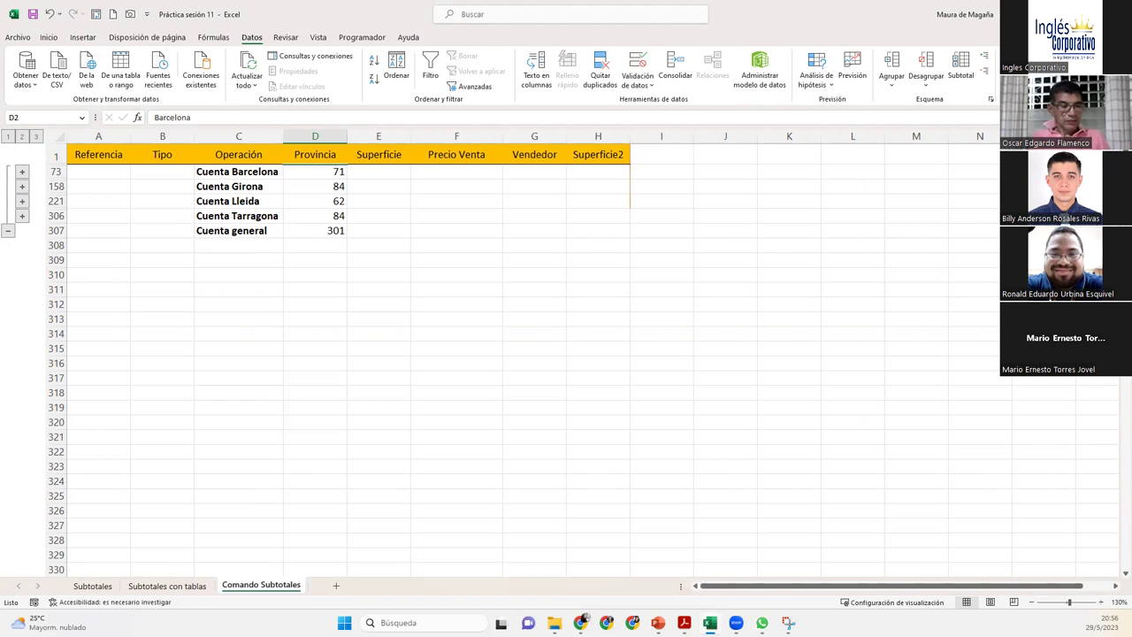
click(36, 136)
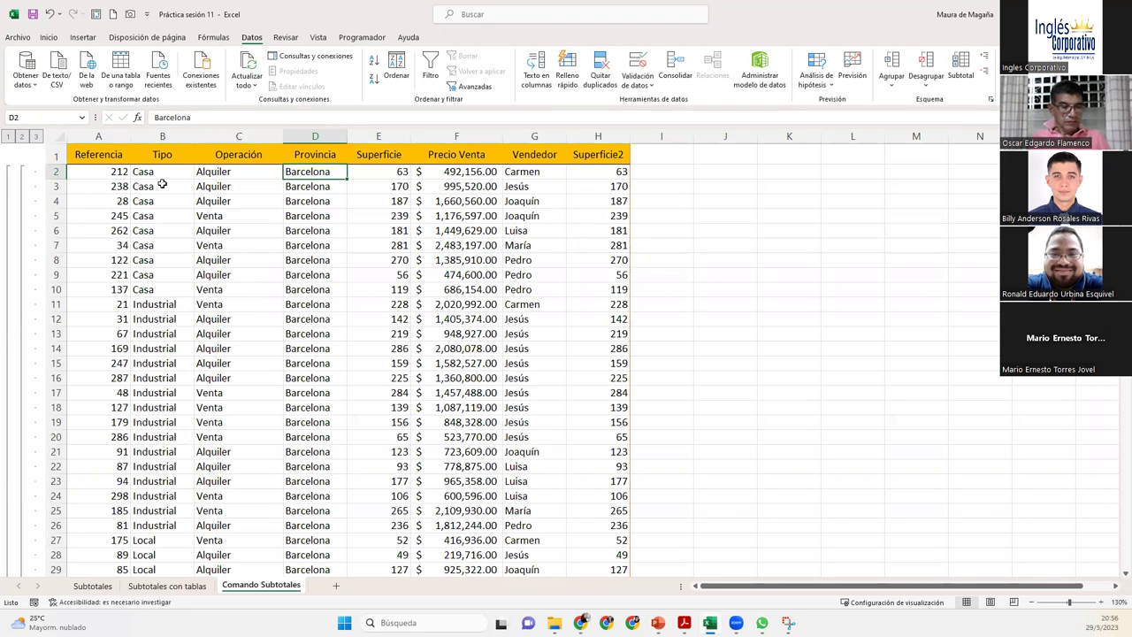
Nest Recuento subtotals on Tipo per Tipo change, counting Tipo instead of Provincia, keeping existing subtotals
drag(161, 172, 158, 282)
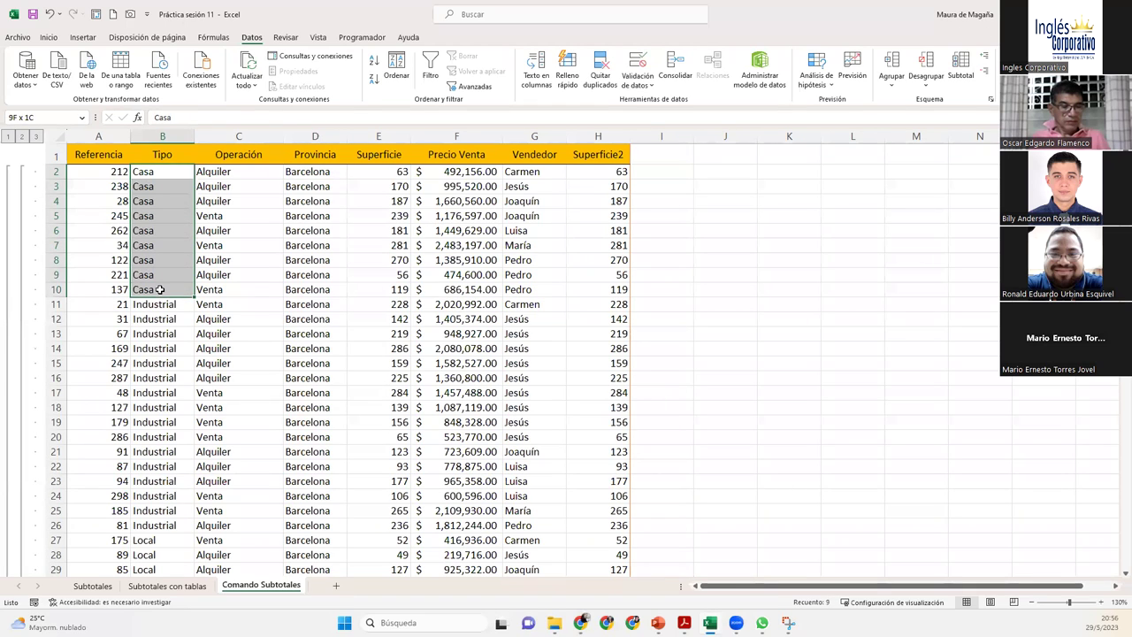
click(159, 289)
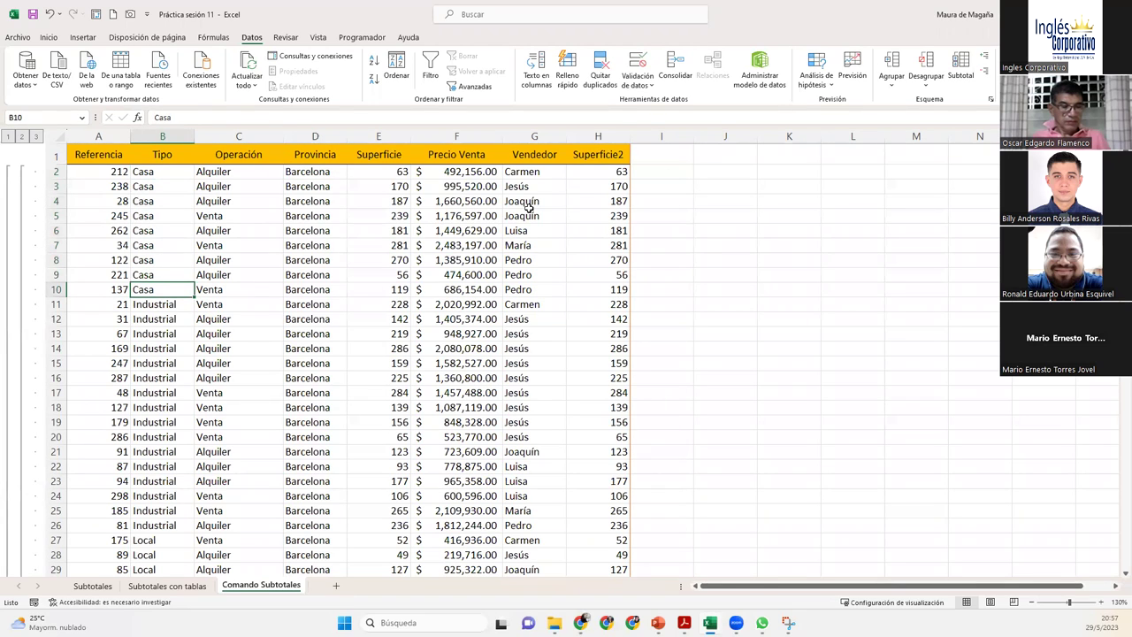
click(960, 66)
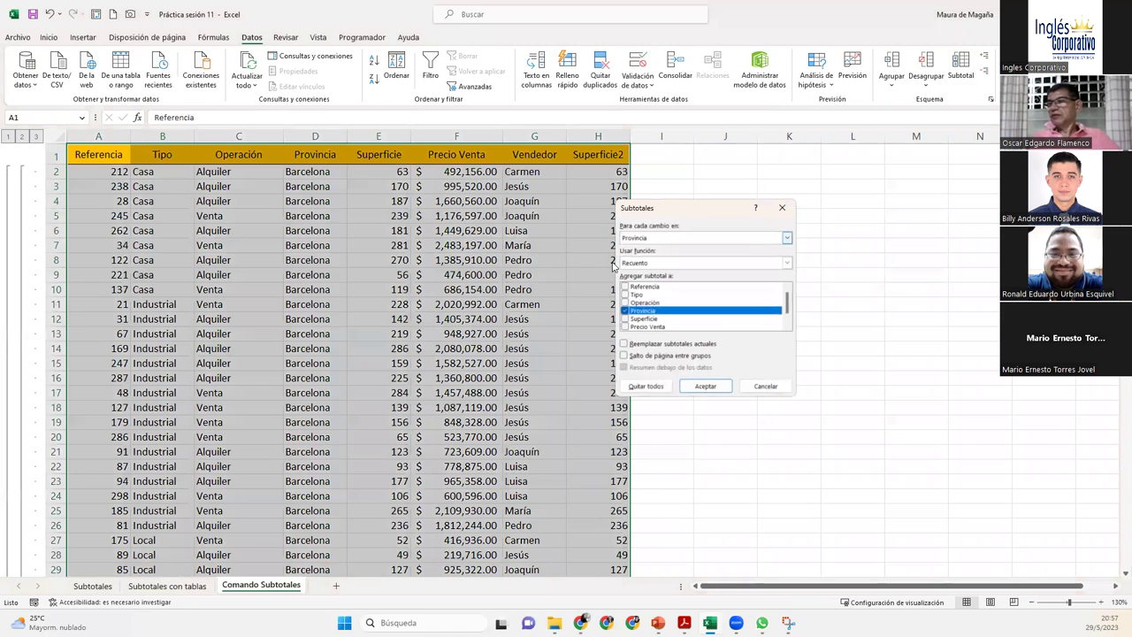
click(670, 239)
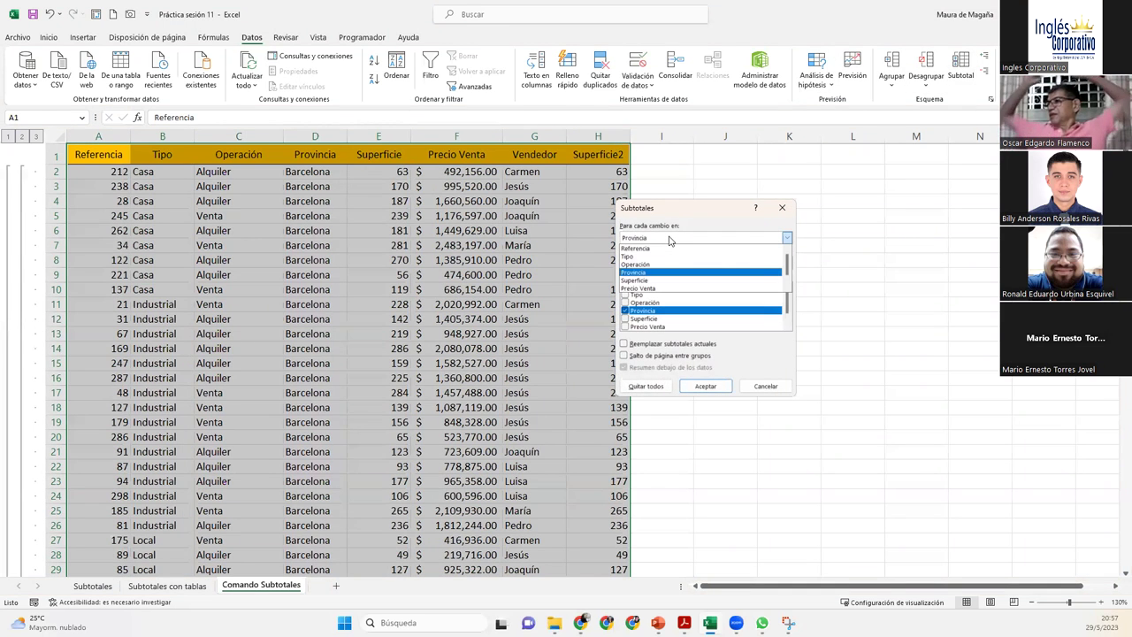
click(660, 257)
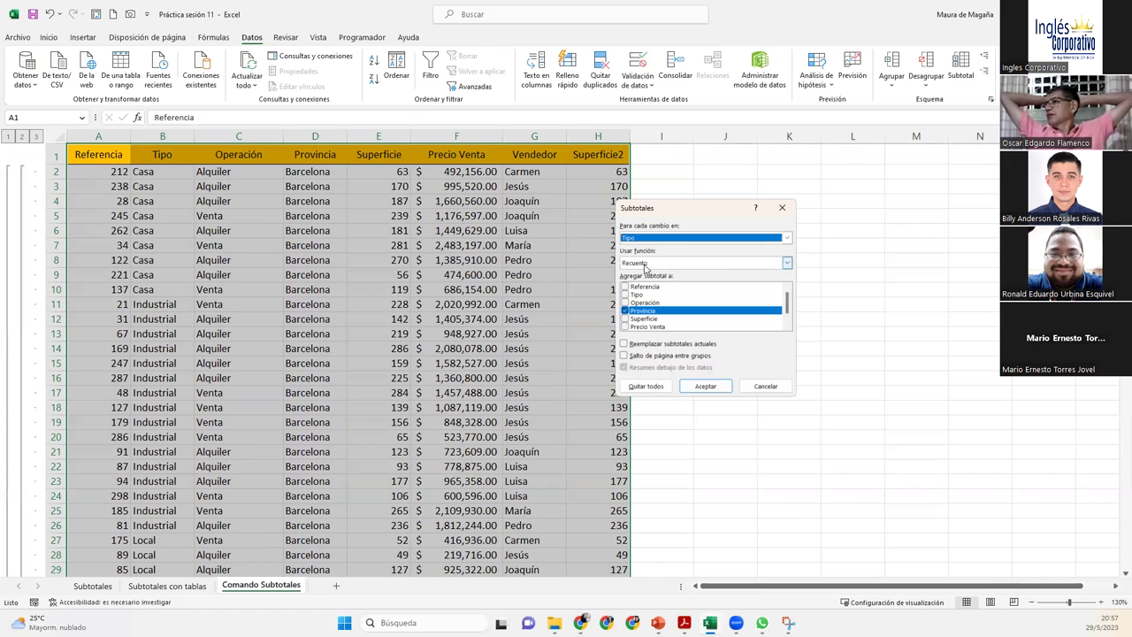
click(626, 311)
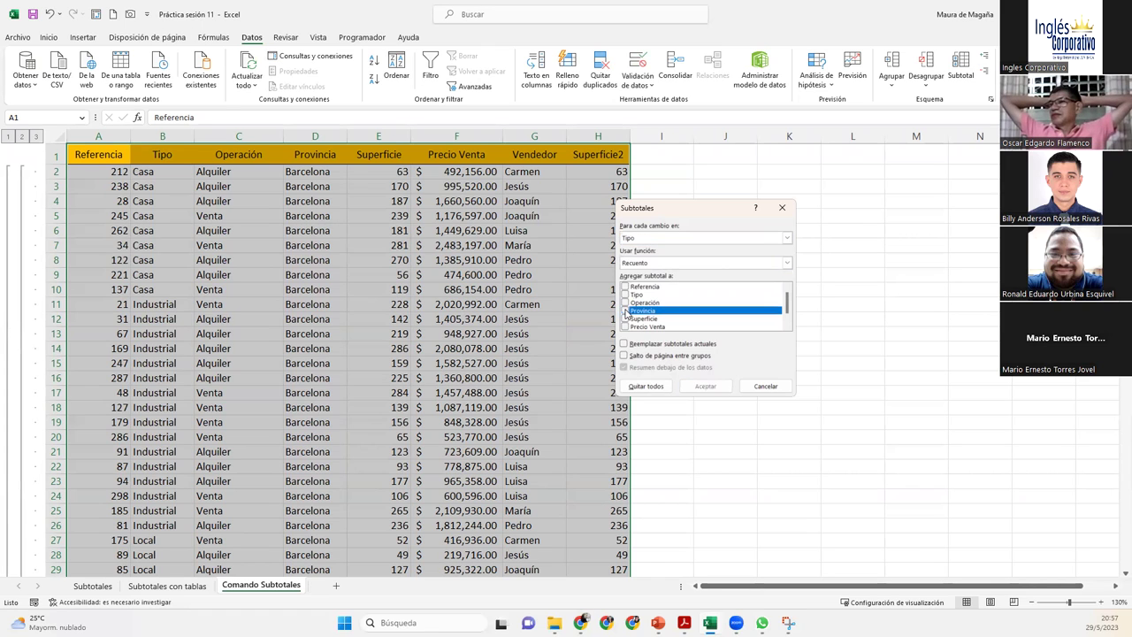
click(625, 295)
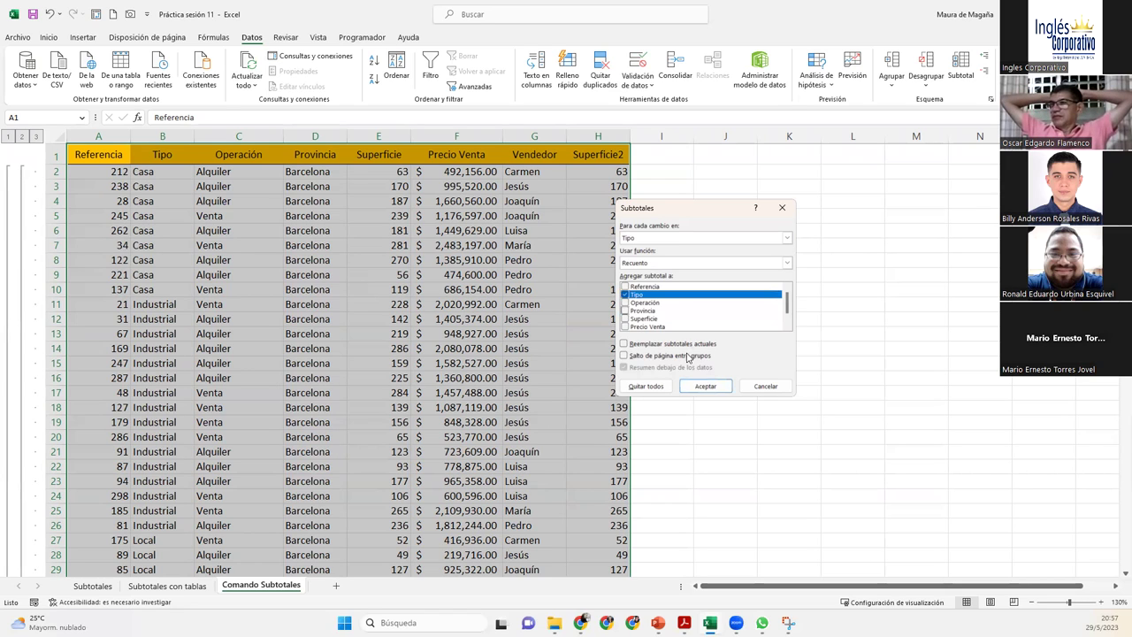
click(721, 389)
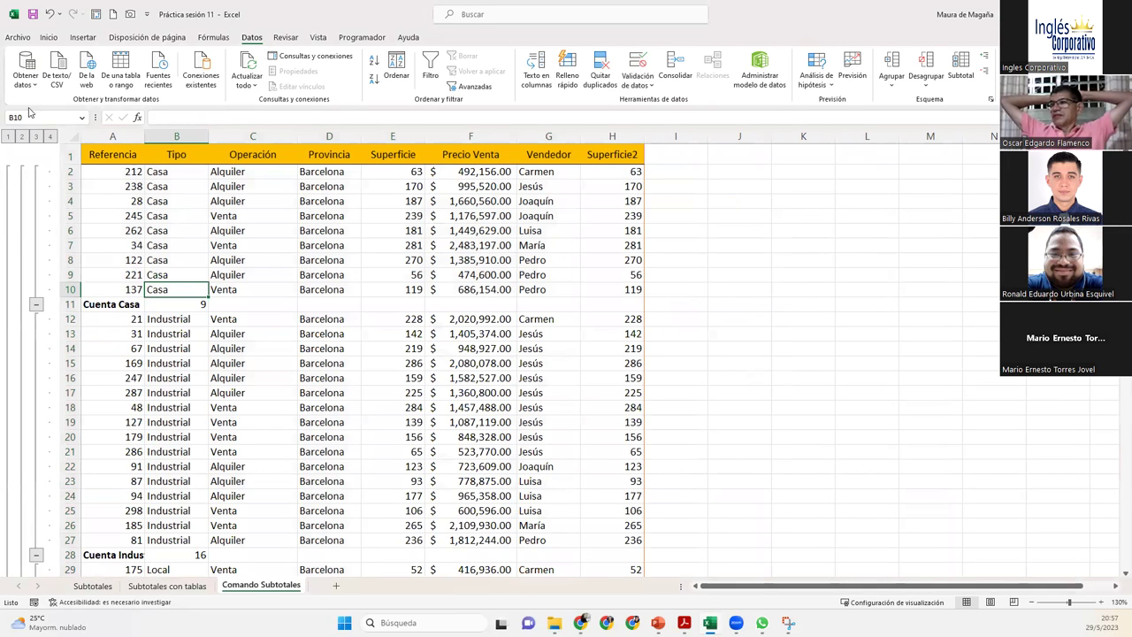
Switch the outline to level 3, then 2, then back to 3 showing per-Tipo counts
click(37, 136)
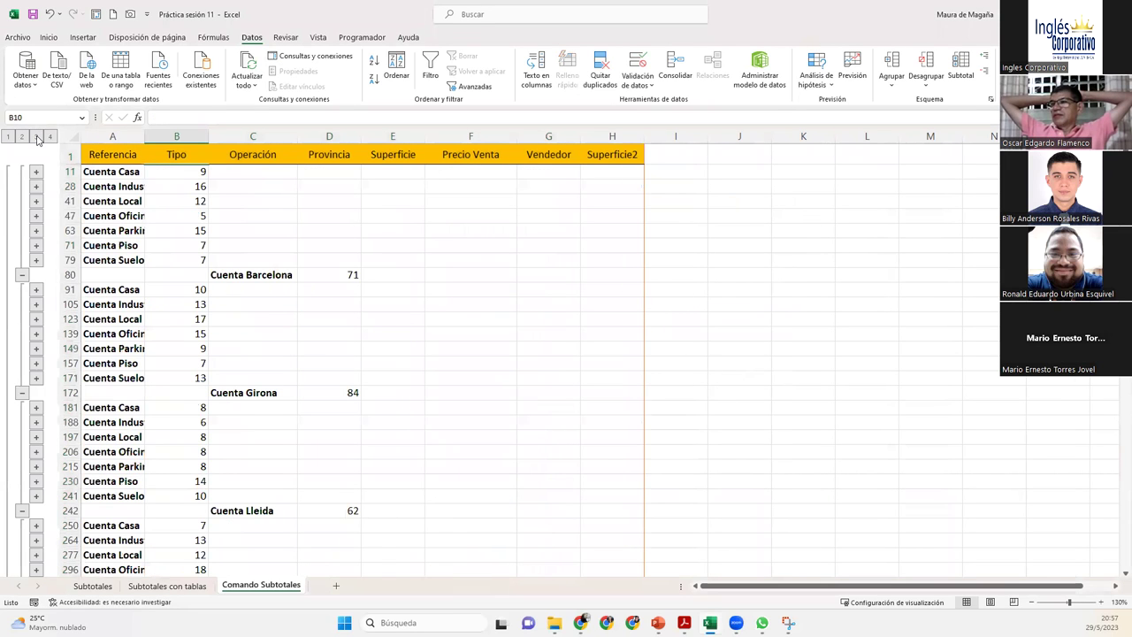
click(21, 137)
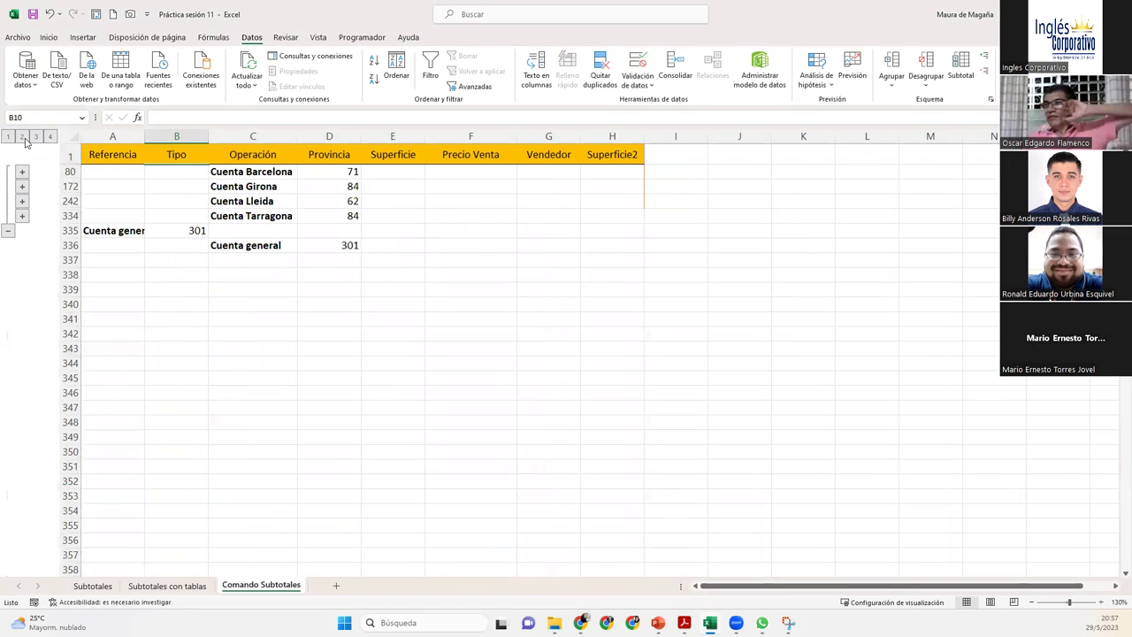
click(36, 136)
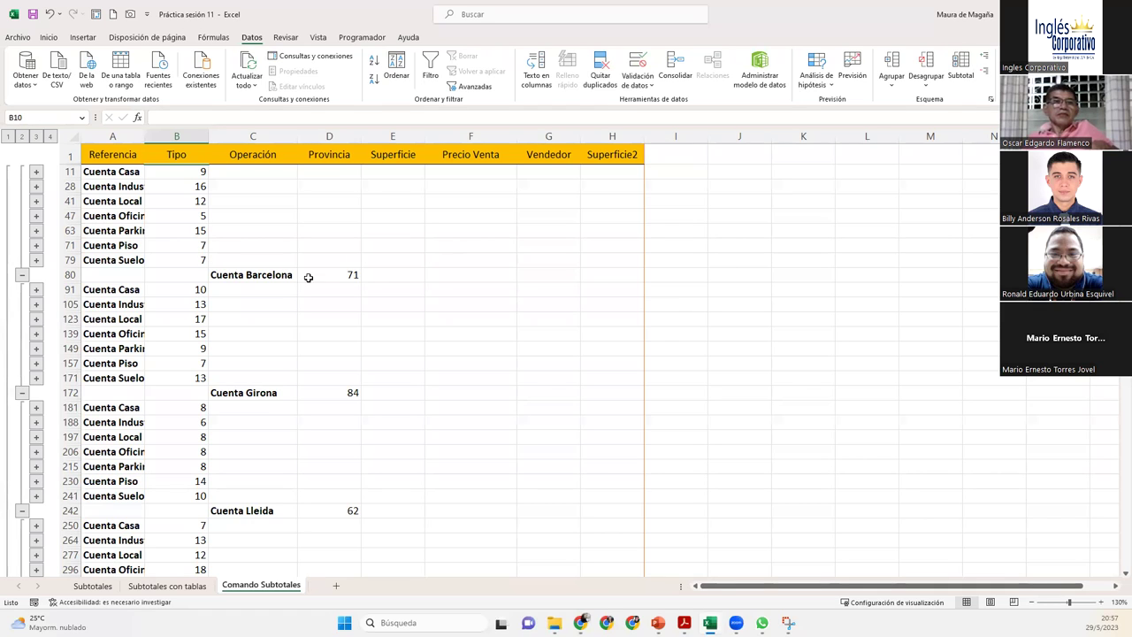
Select Barcelona's, Girona's and Lleida's Tipo counts to verify they sum to the province totals
click(189, 168)
drag(189, 199, 189, 257)
drag(200, 170, 198, 255)
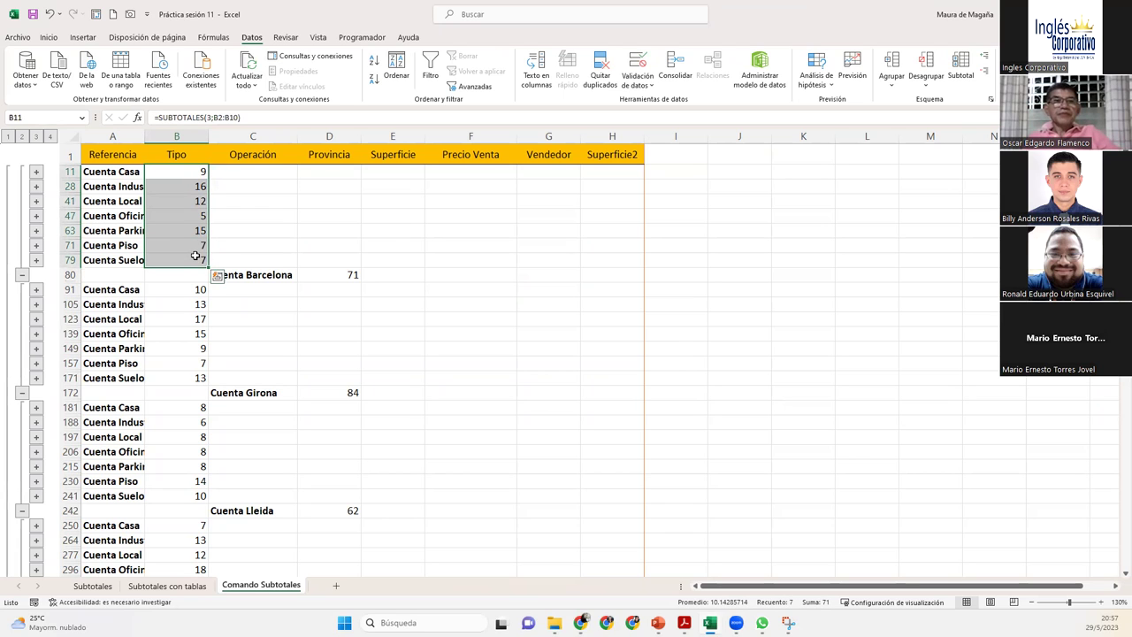
click(338, 274)
drag(196, 289, 196, 378)
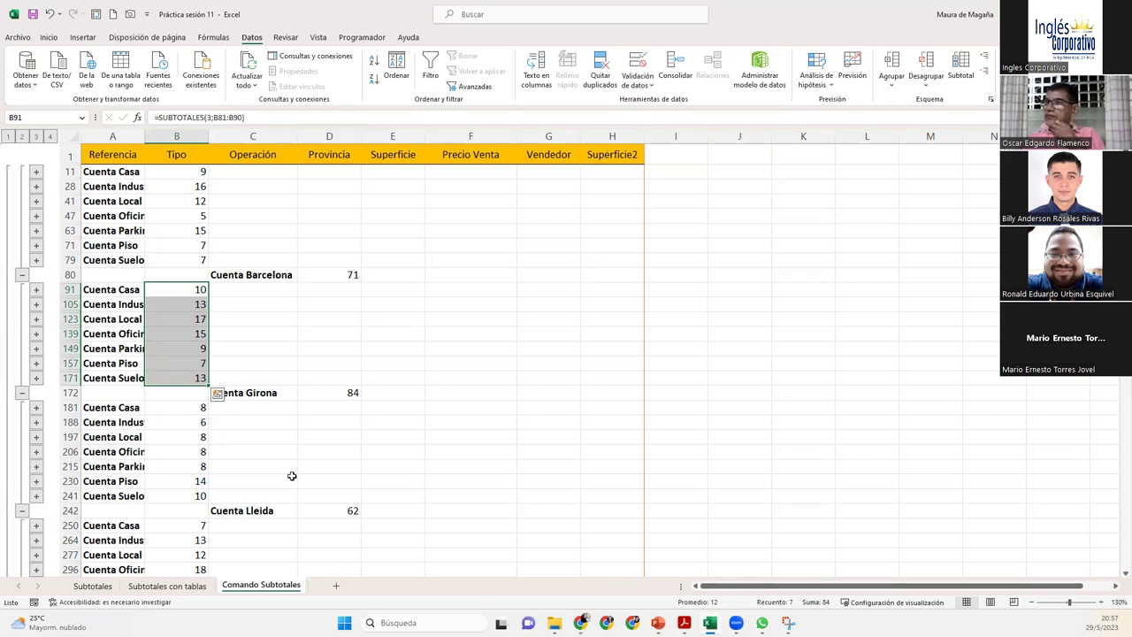
drag(182, 408, 192, 496)
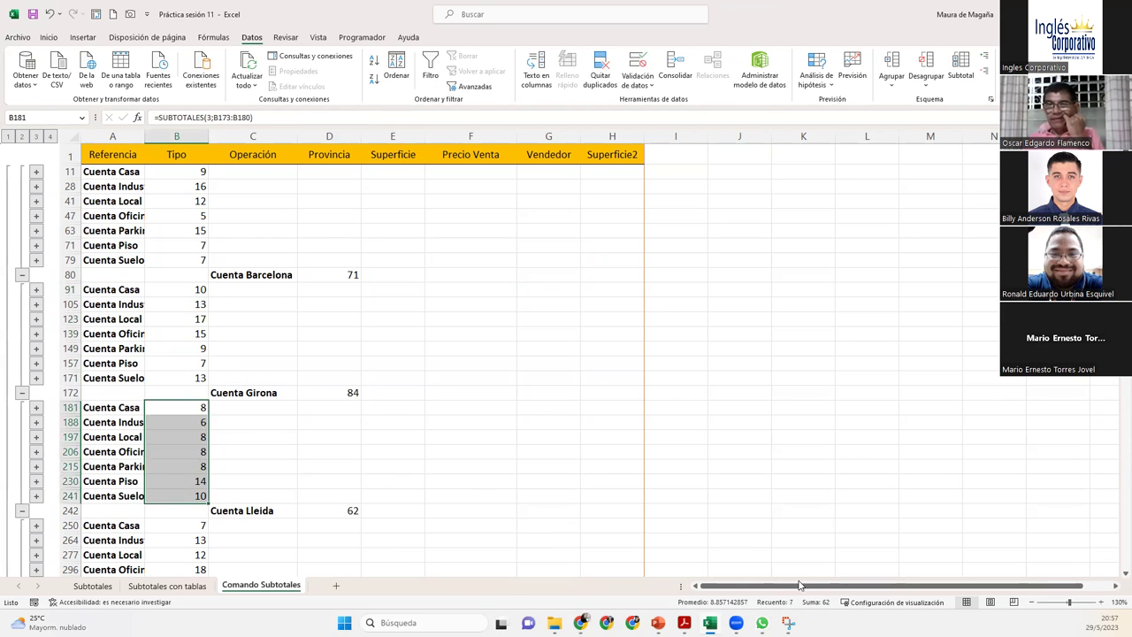
click(283, 186)
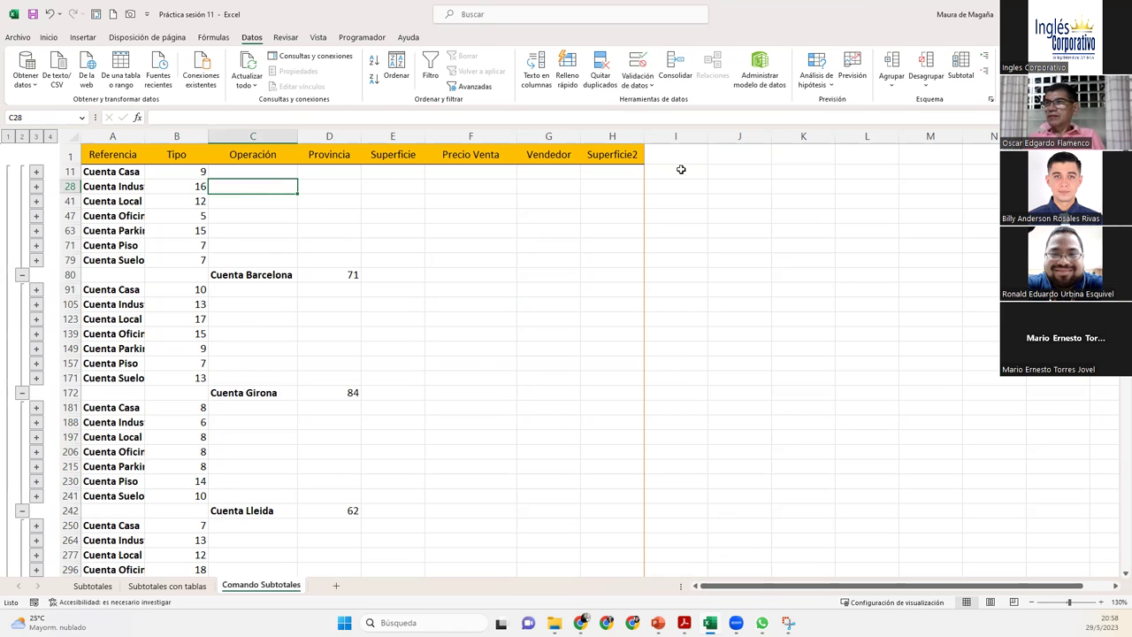
Enter the author's name in cell I11, clearing a stray plus sign, then check Cuenta Suelo's formula
click(339, 169)
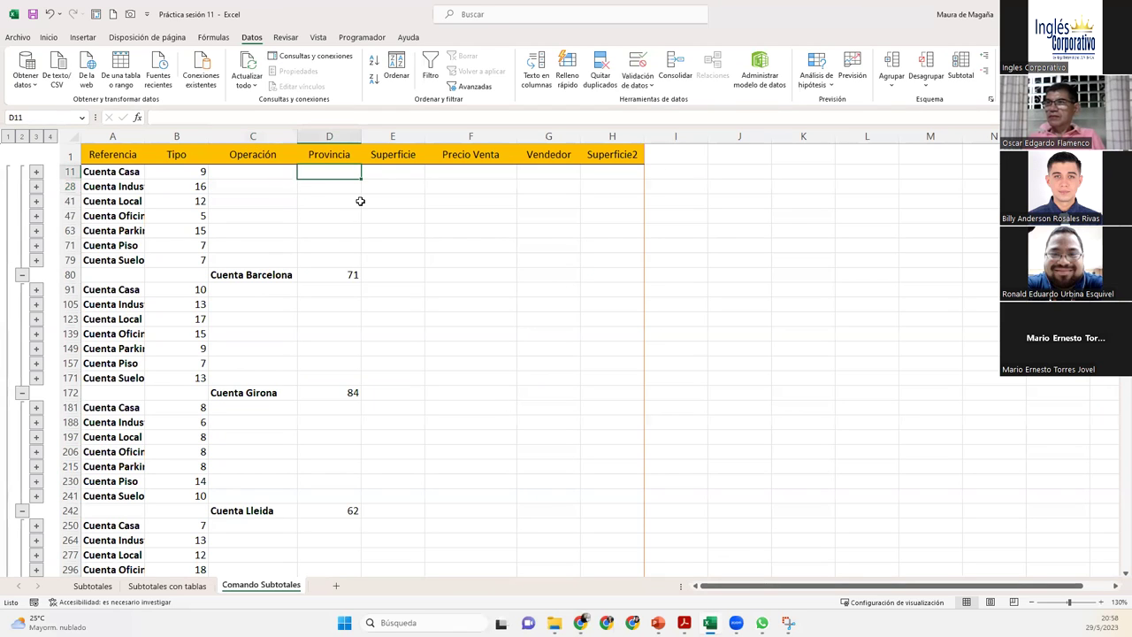
click(675, 168)
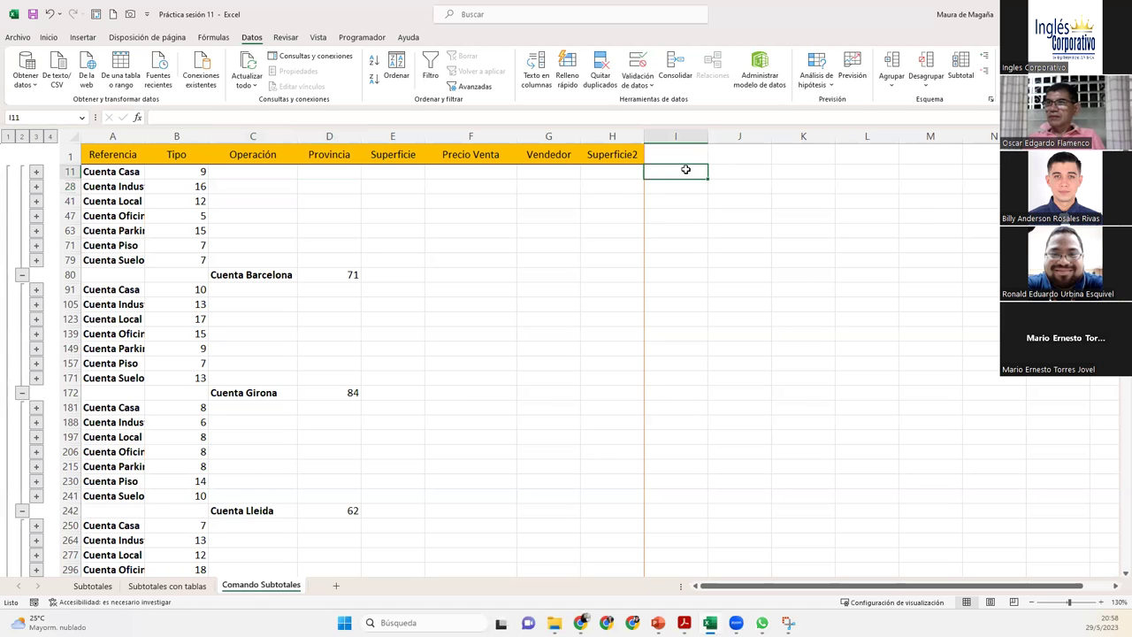
text(Maur)
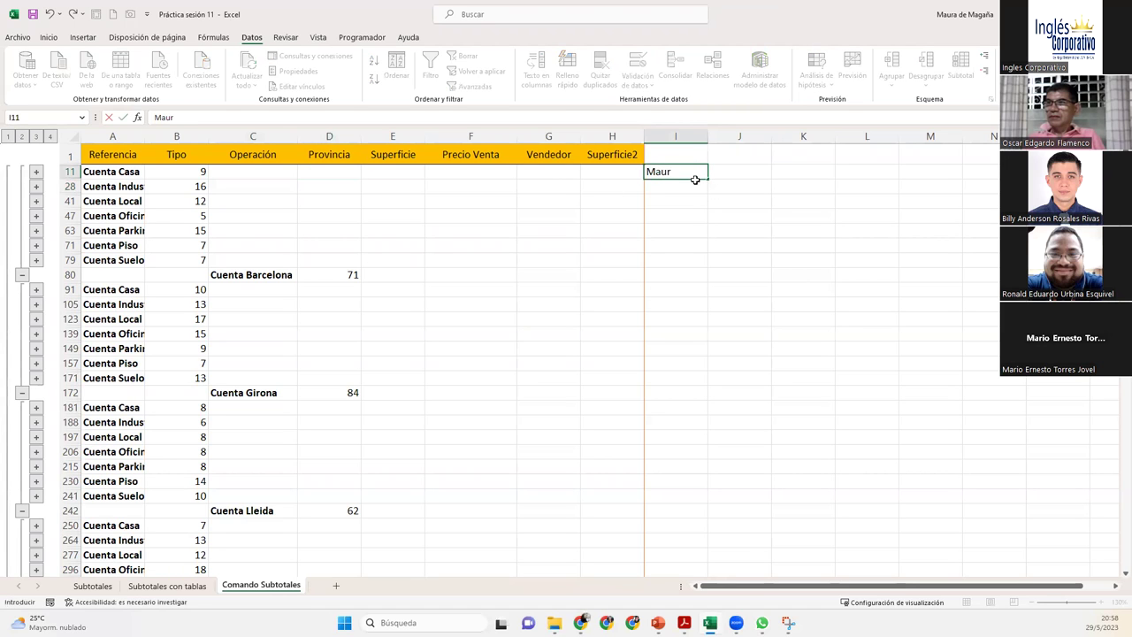
text(a Del Cid)
key(Return)
text(+)
key(BackSpace)
key(Return)
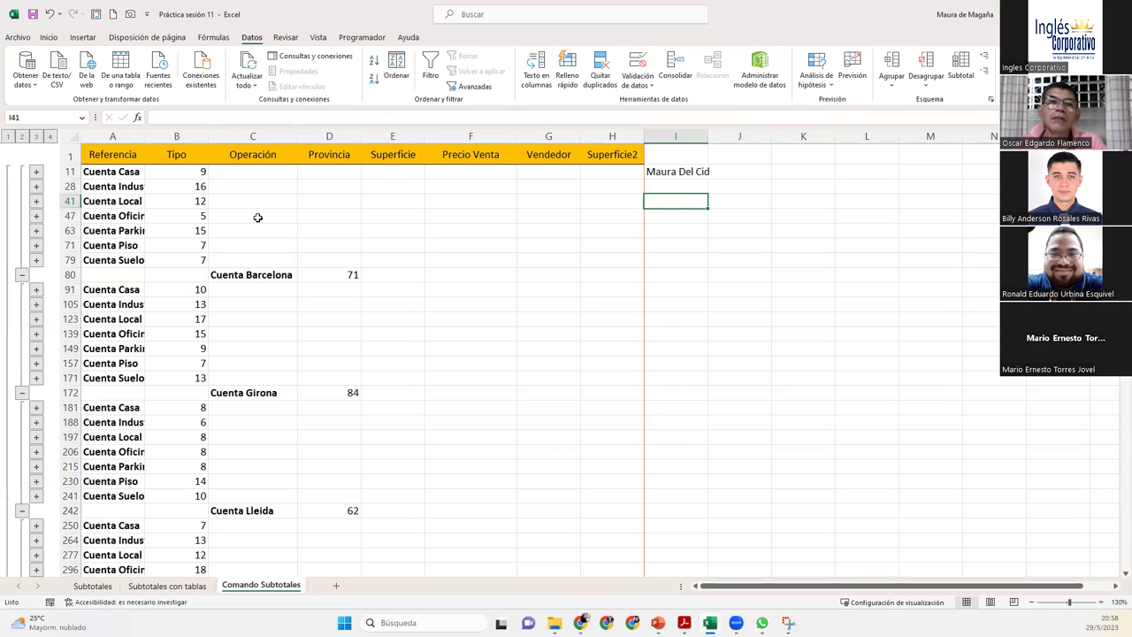
click(190, 259)
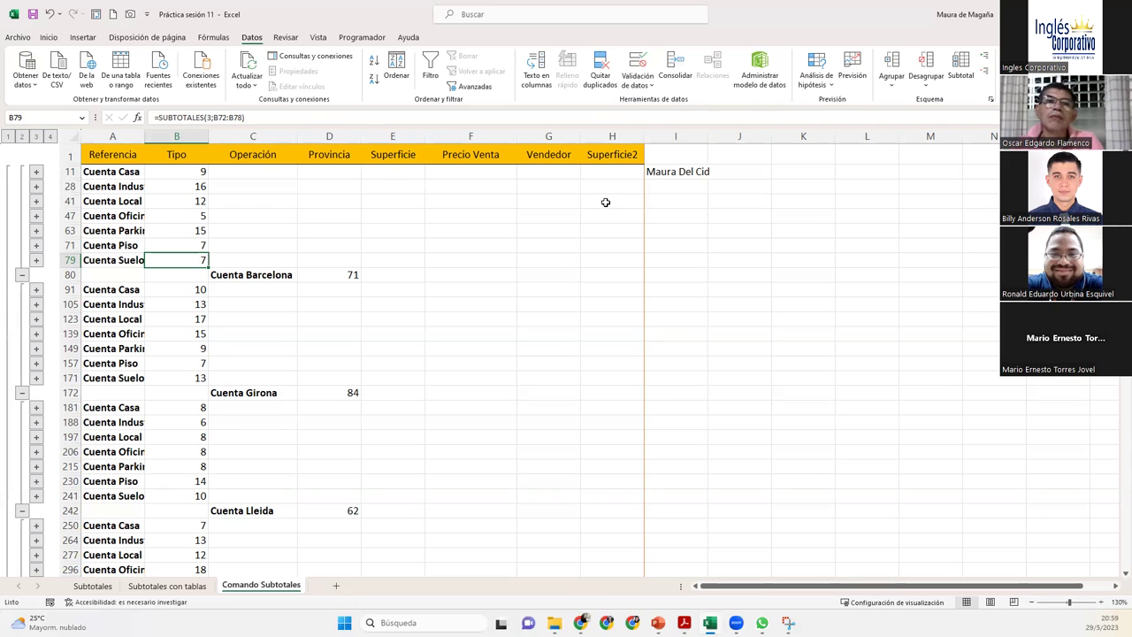
click(961, 69)
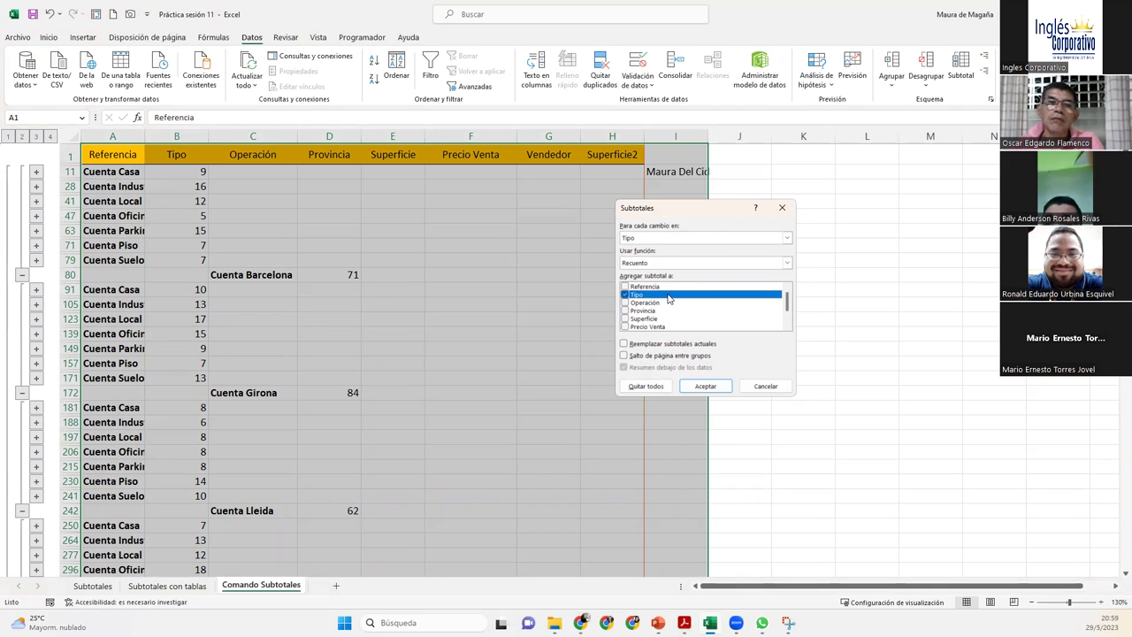
click(782, 207)
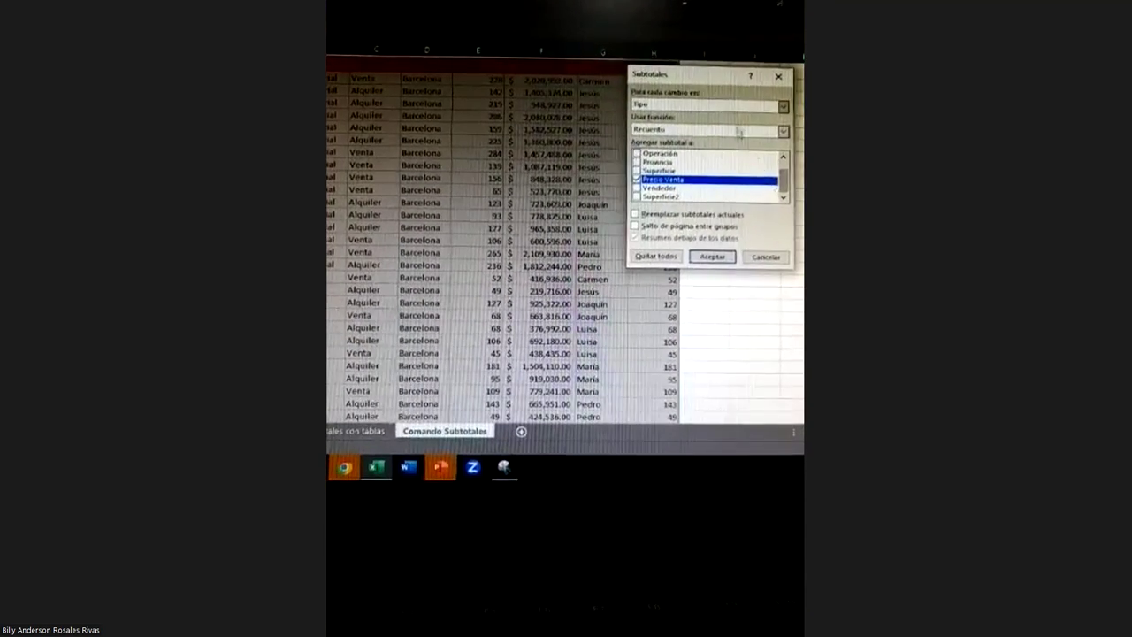
Set Subtotales to group by Provincia and count Provincia instead of Precio Venta
click(739, 110)
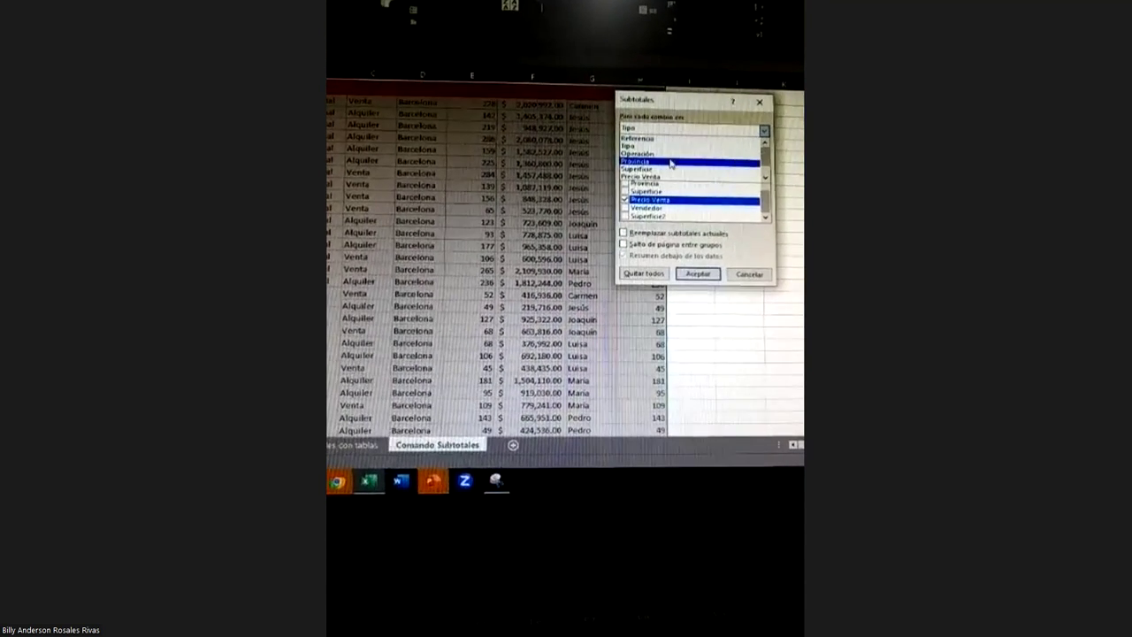
click(669, 162)
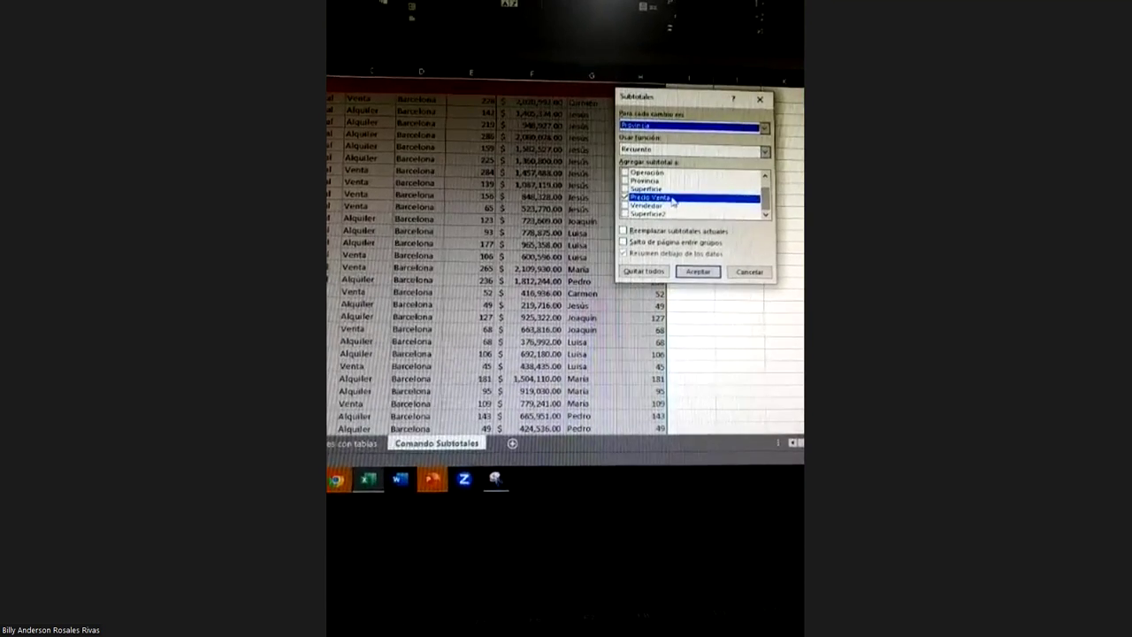
click(646, 181)
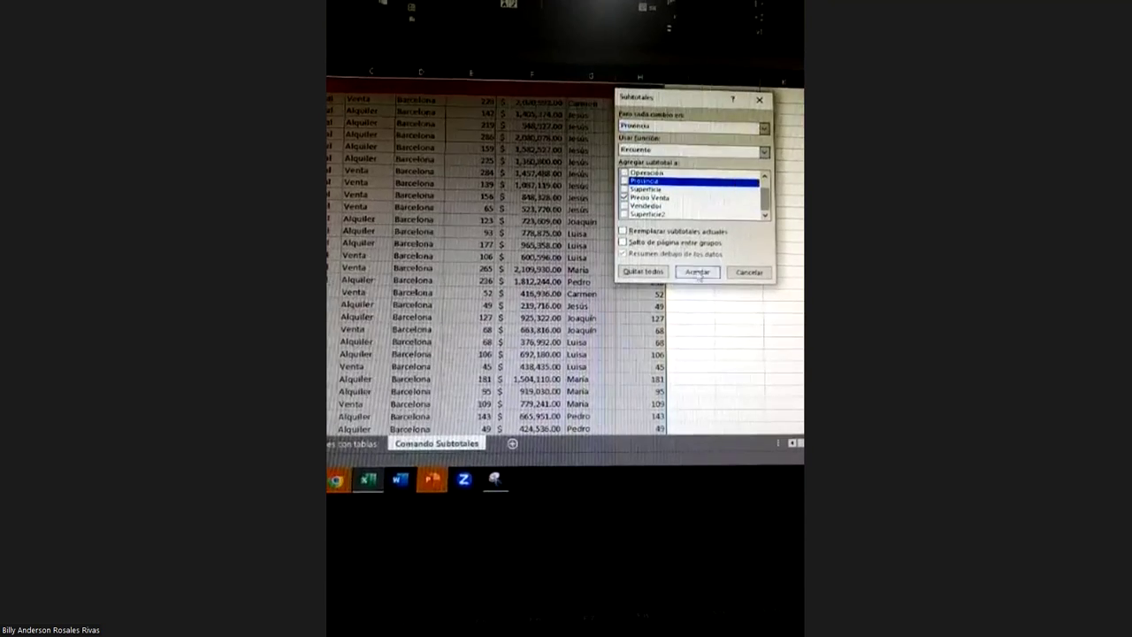
click(625, 196)
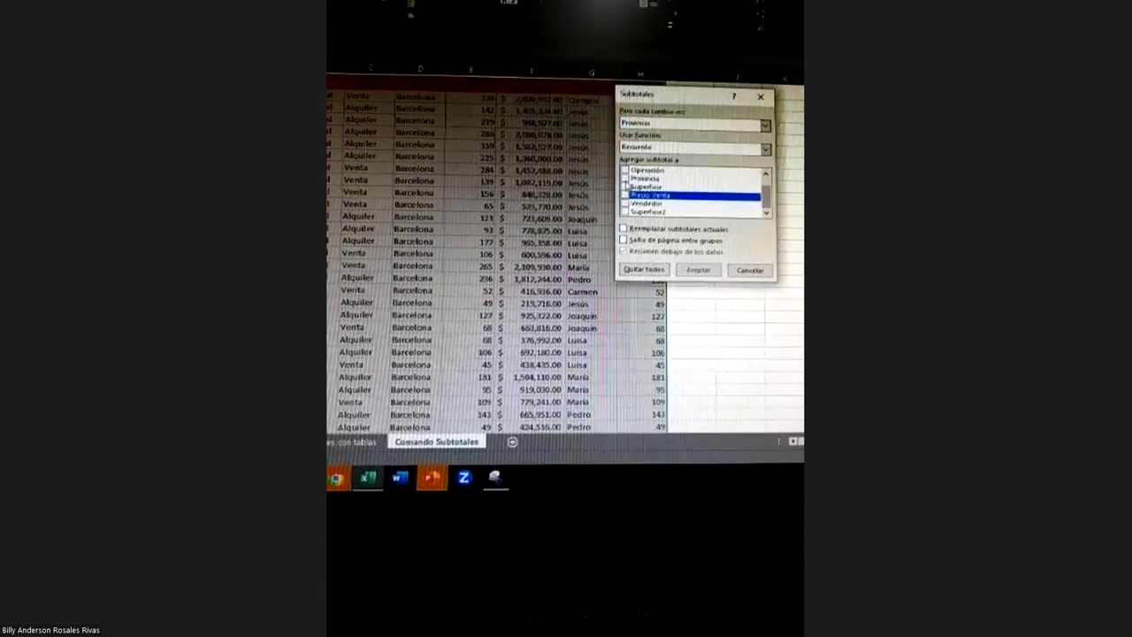
click(624, 178)
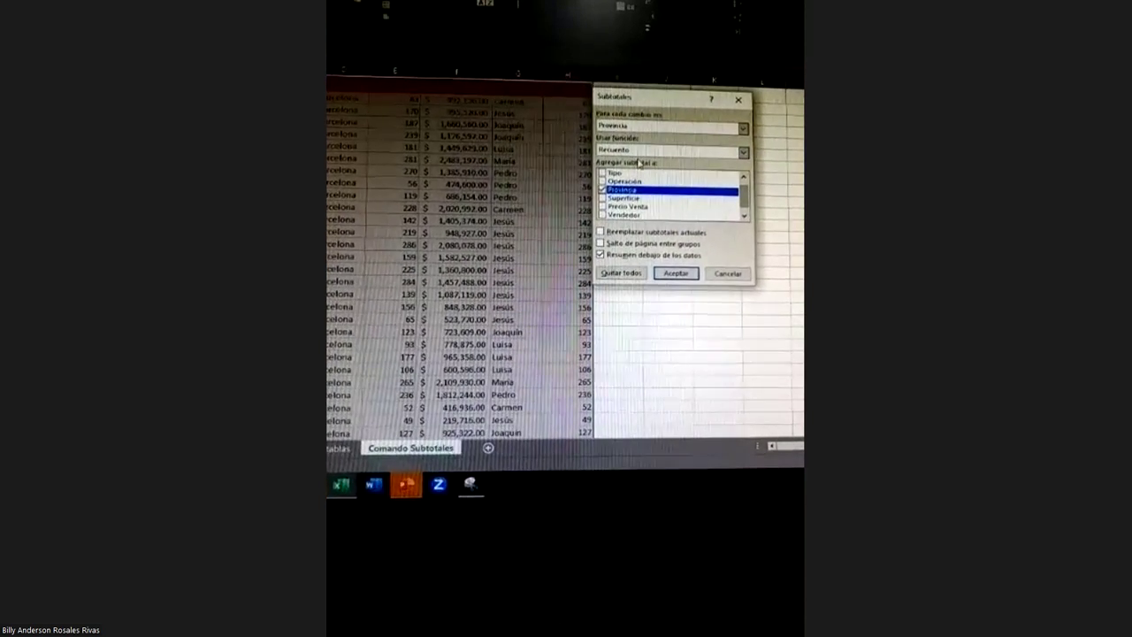
Apply the Provincia counts, then add count subtotals grouped by Tipo and review the nested result
click(677, 273)
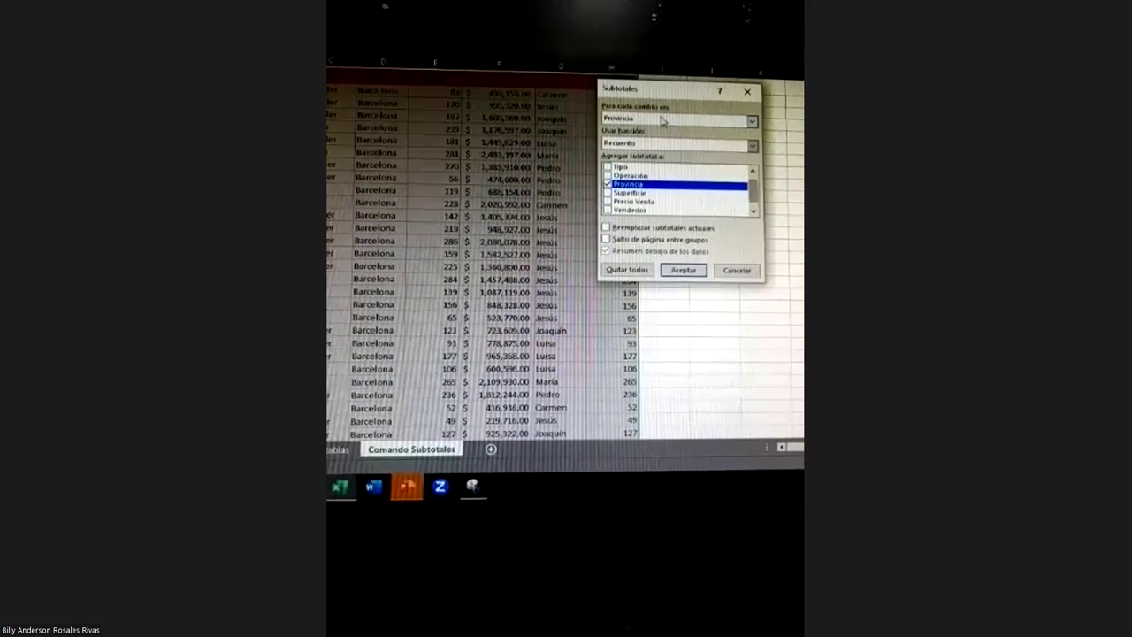
click(645, 138)
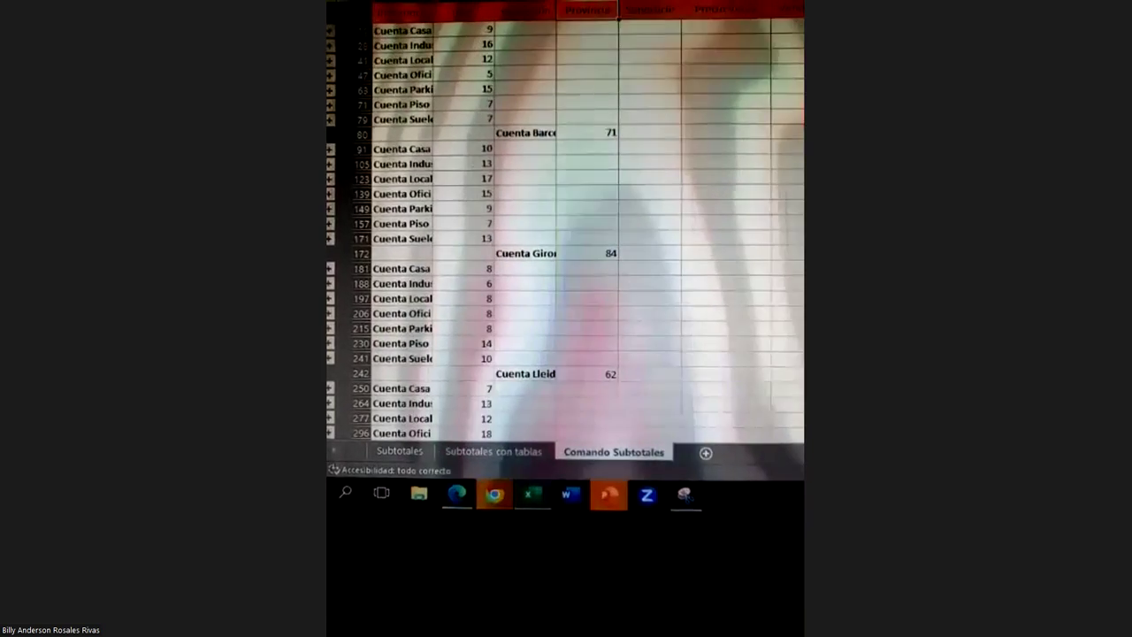
scroll(567, 239, down, 10)
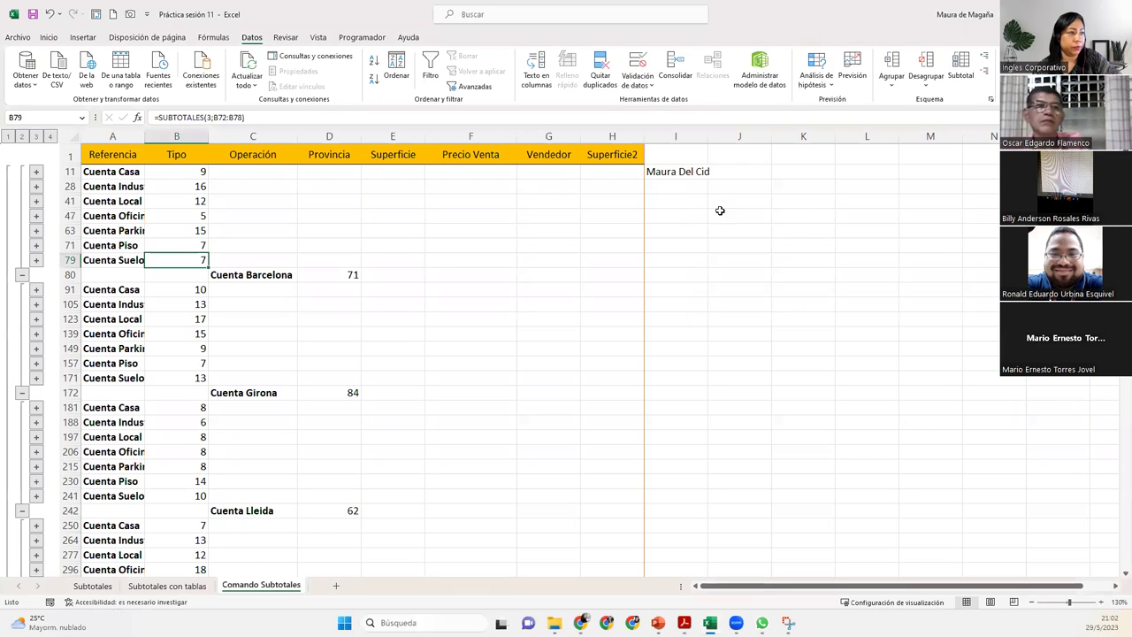
Autofit column I to the name in I11, then show the 'Cierre y conclusiones' closing slide
click(691, 169)
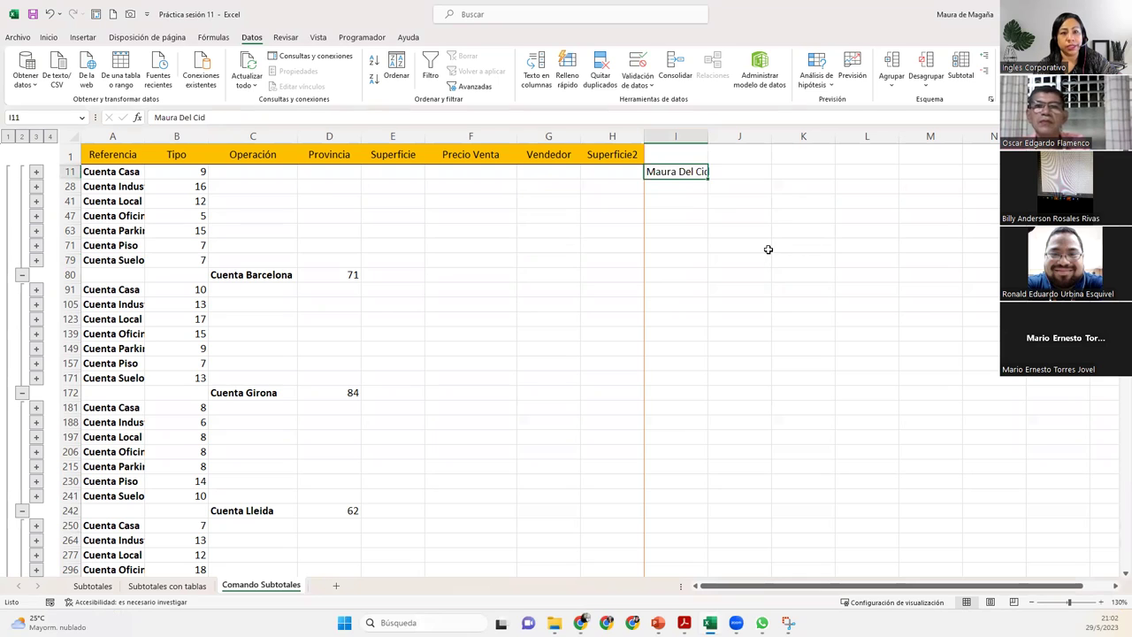
double_click(707, 137)
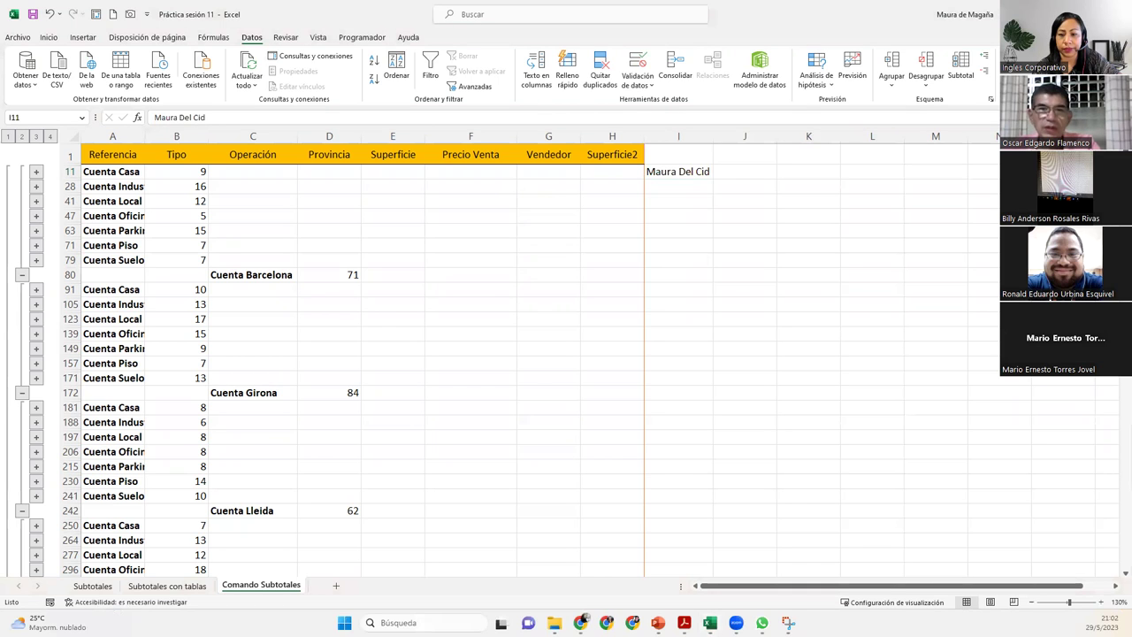
key(alt+Tab)
key(Page_Down)
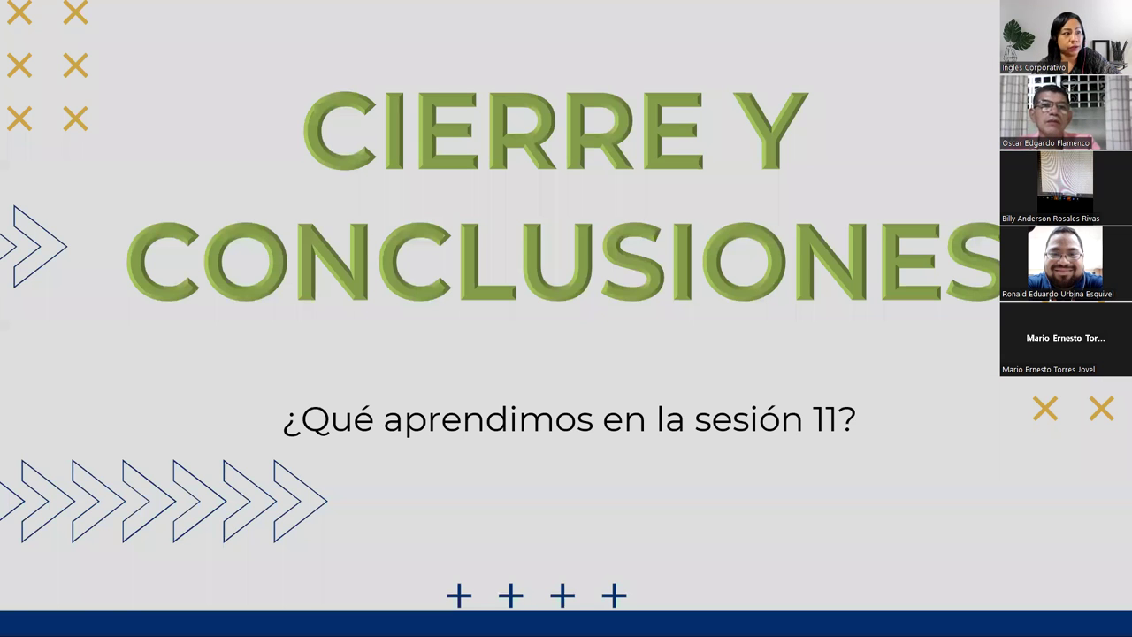